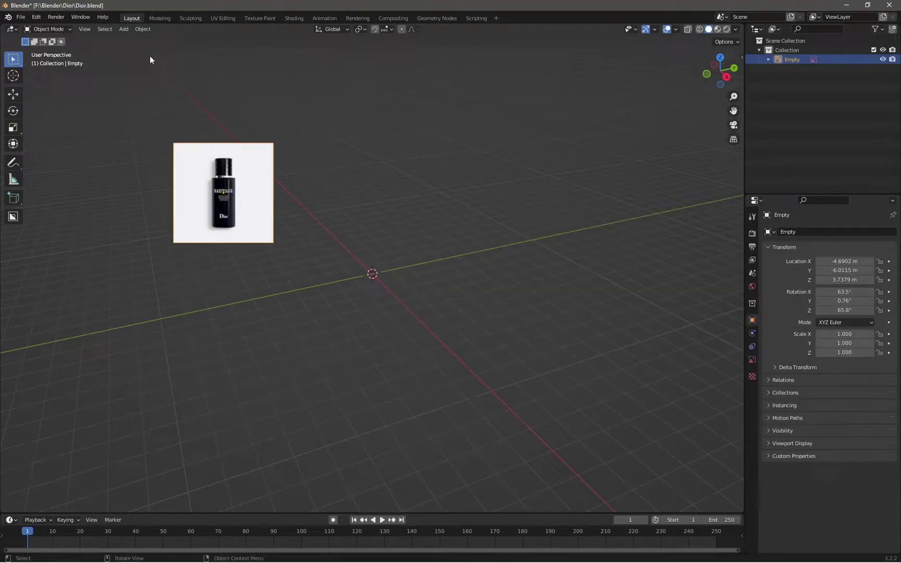
Zero the reference empty's location and rotation, view from top, and set image opacity to 0.717
left_click(143, 29)
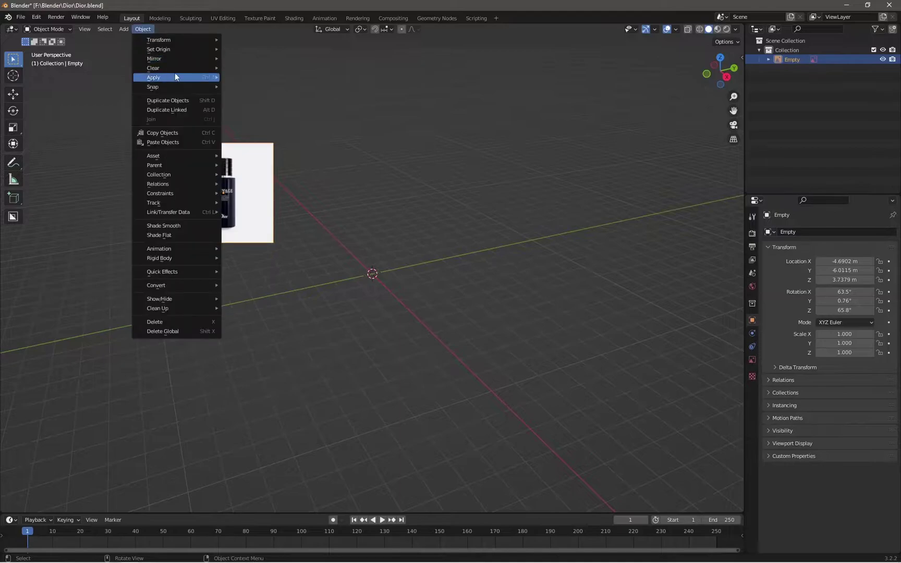
left_click(245, 74)
key("alt+r")
key("KP_7")
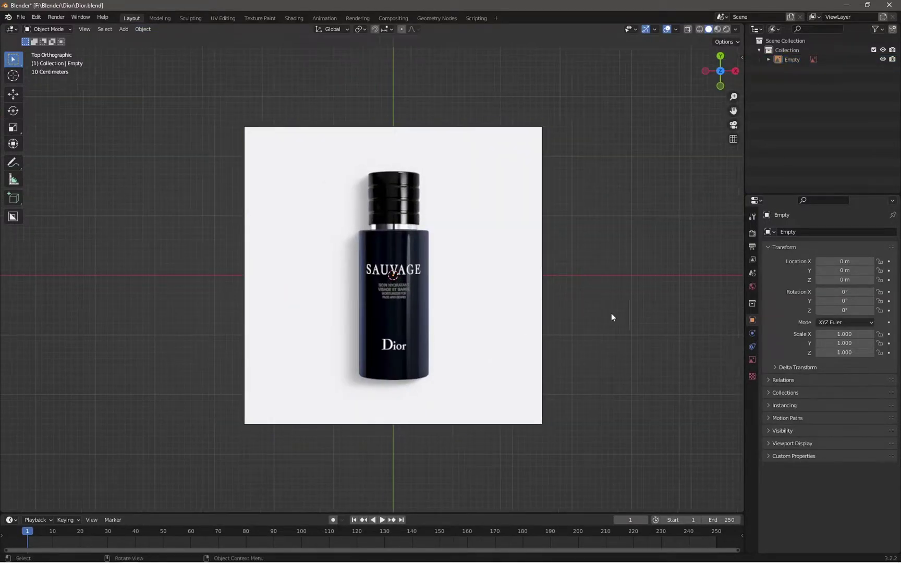
left_click(751, 360)
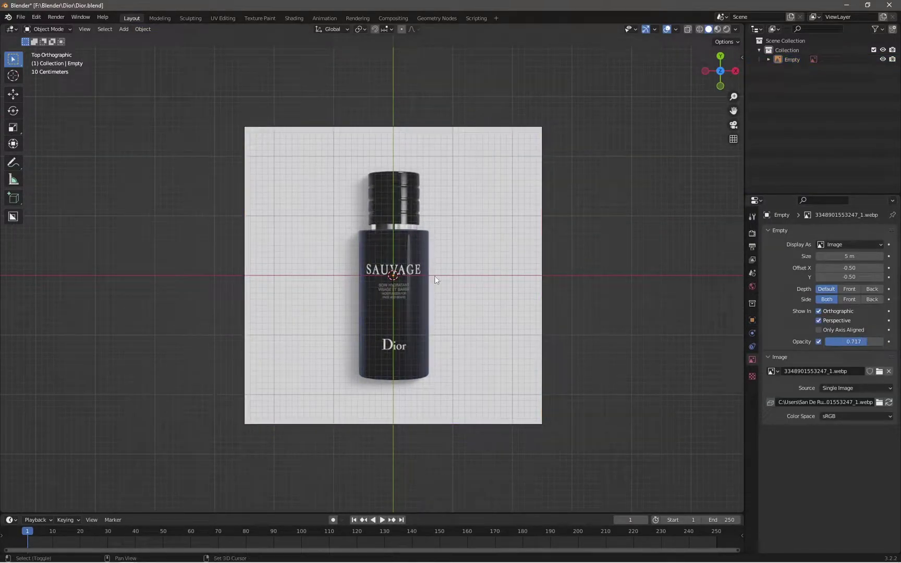
key("shift+a")
Add a first circle, undo it, and switch to the front orthographic view
left_click(547, 386)
key("s")
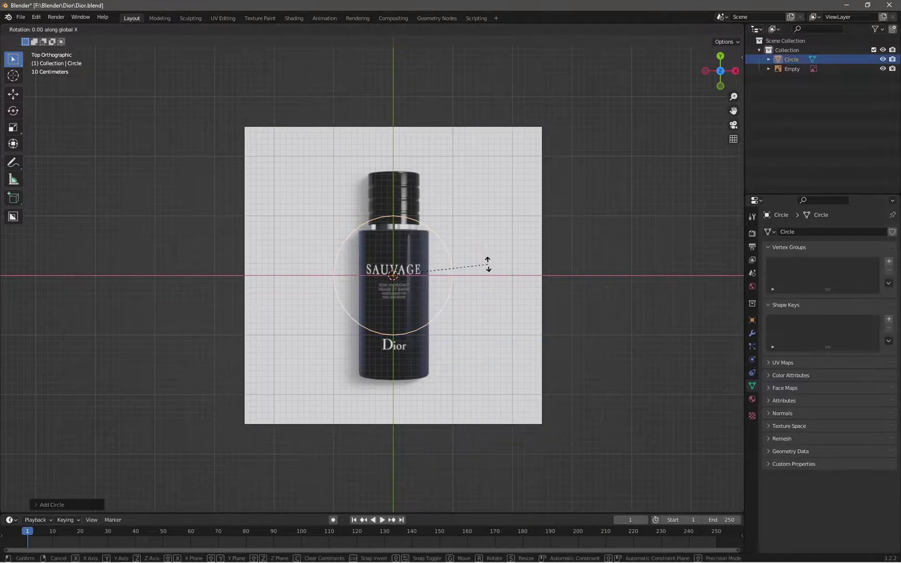
left_click(489, 254)
key("ctrl+z")
mouse_move(488, 254)
middle_mouse_down()
mouse_move(373, 152)
mouse_move(497, 242)
middle_mouse_up()
key("KP_3")
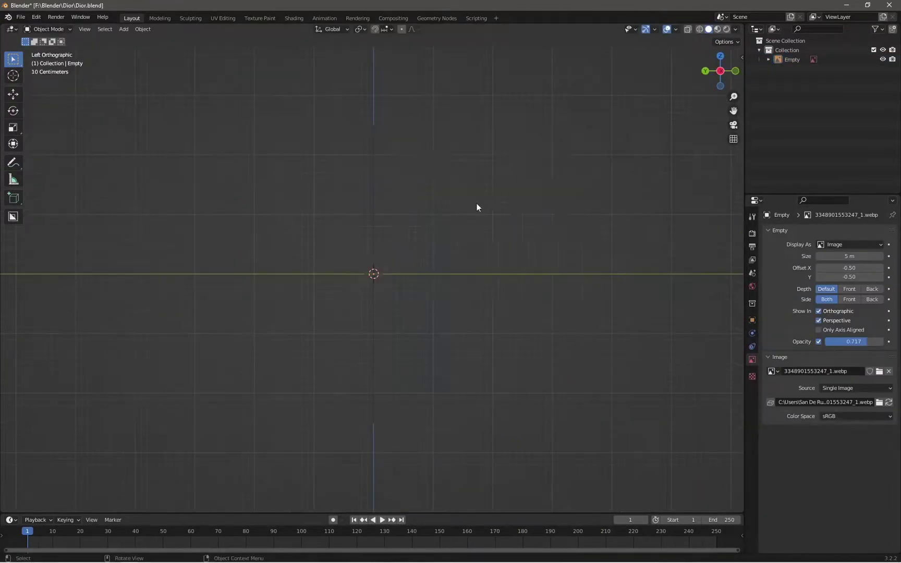
key("KP_1")
Add another circle and move it up toward the bottle neck
key("shift+a")
left_click(585, 249)
scroll(585, 249, "up", 5)
key("g")
left_click(605, 175)
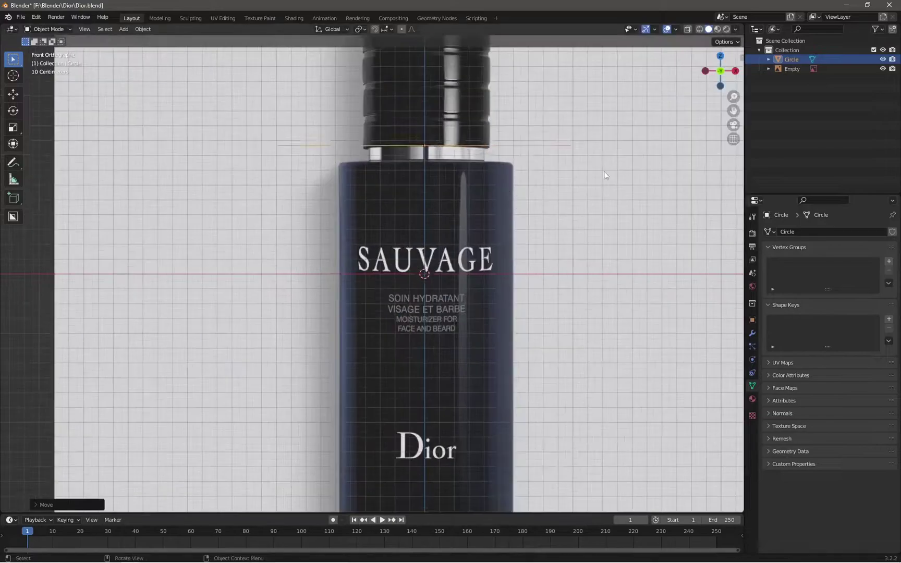
scroll(358, 300, "down", 3)
Add a 64-vertex, 0.58 m radius circle and place it at the bottle's base
key("shift+a")
left_click(454, 323)
left_click(129, 402)
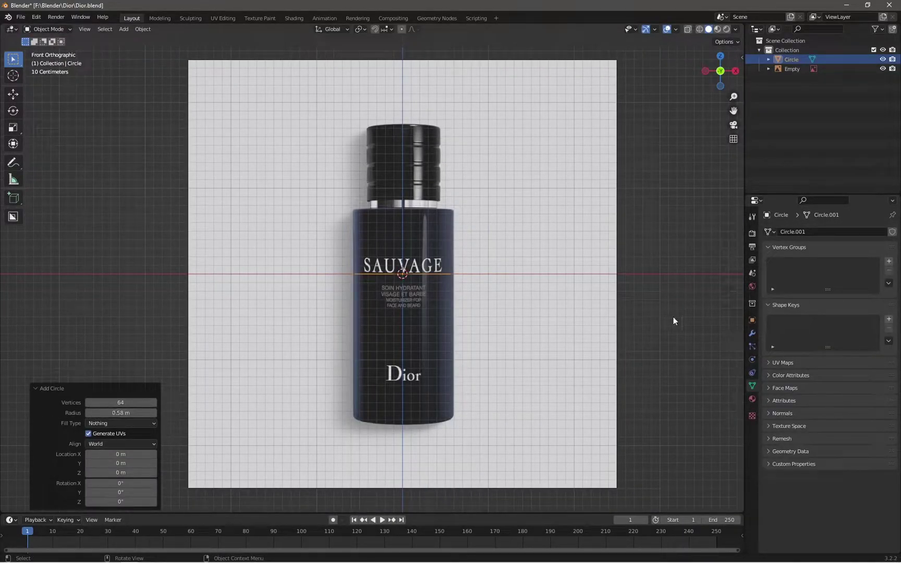
scroll(673, 317, "up", 1)
left_click(488, 440)
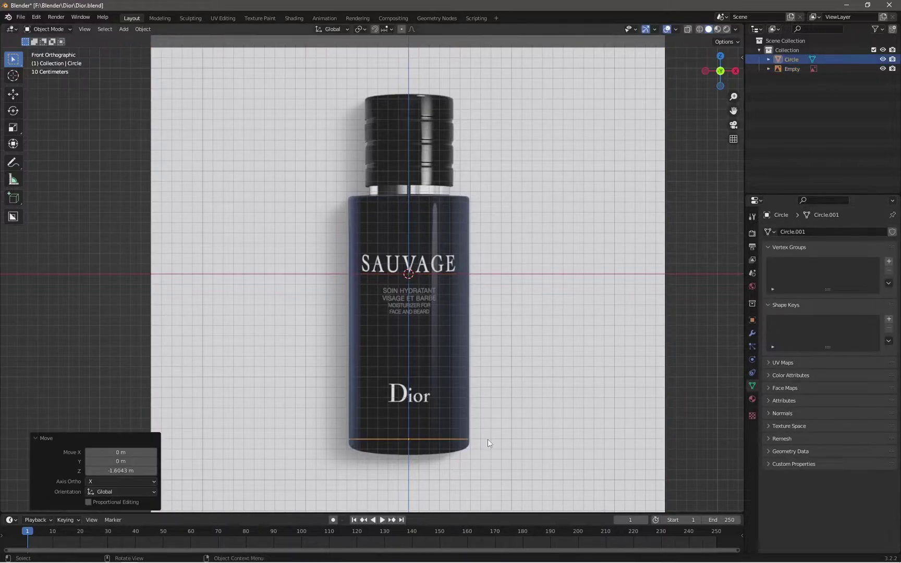
Extrude the circle up along Z to the cap and lower the bottom loop slightly
key("Tab")
key("e")
key("z")
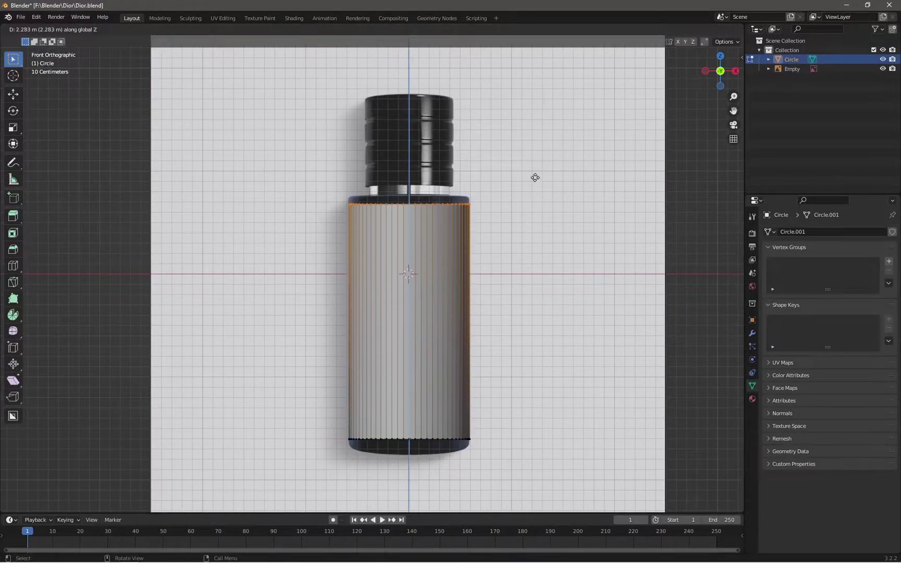
left_click(536, 175)
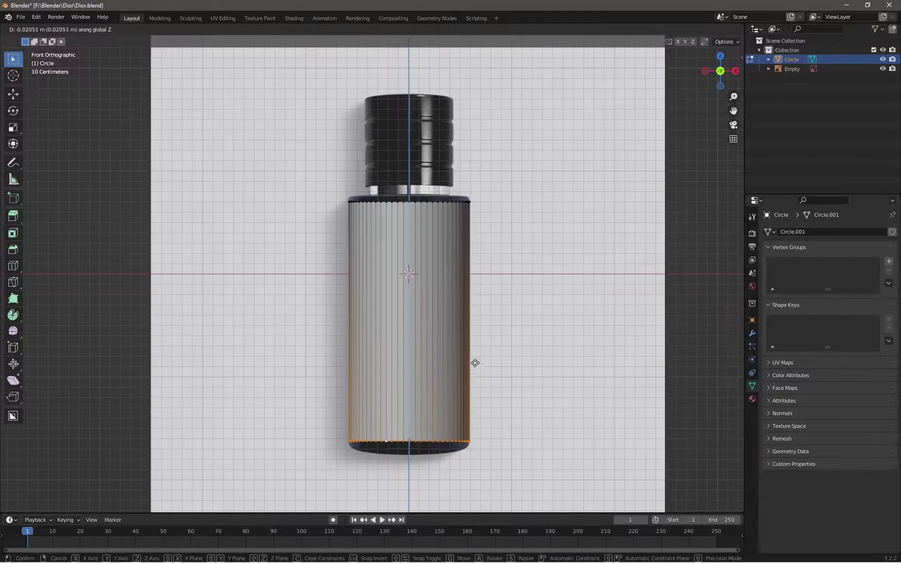
left_click(474, 364)
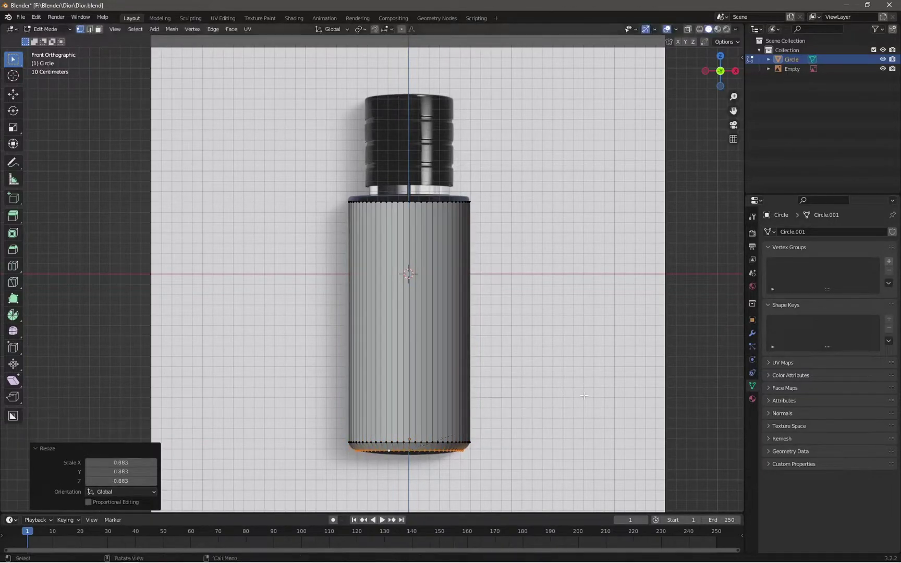
Add an edge loop near the base and move the bottom loop to round the base
middle_click_drag(579, 389, 565, 415)
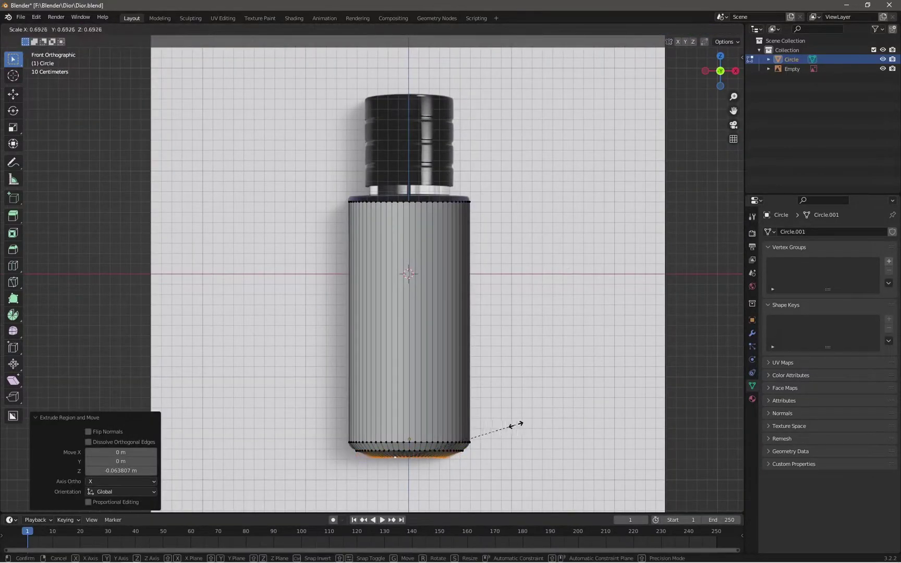
scroll(409, 312, "up", 4)
middle_click_drag(573, 313, 647, 224)
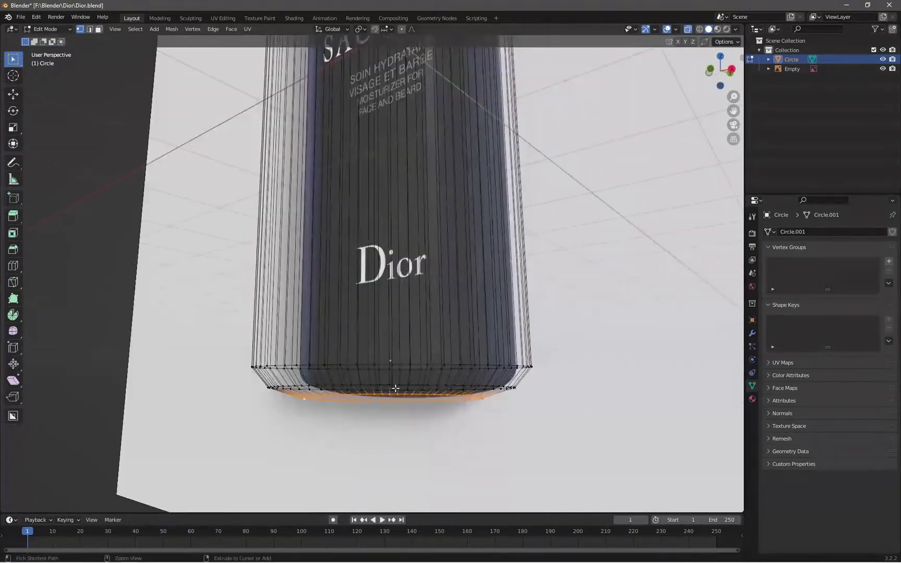
key("ctrl+r")
left_click(391, 376)
key("KP_1")
scroll(401, 361, "up", 2)
left_click(400, 361)
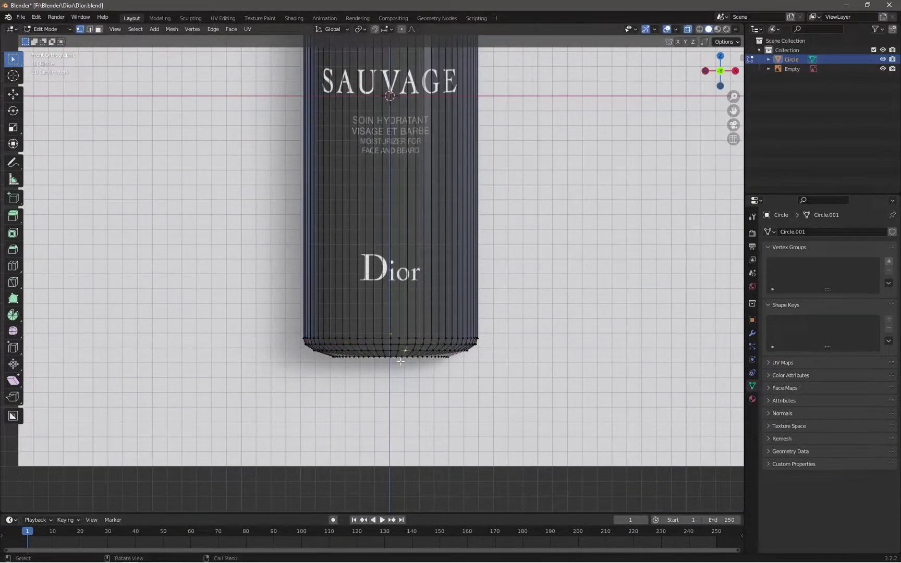
left_click(550, 341)
Return to Object Mode, check the shape from the front, and save the file
key("Tab")
scroll(470, 312, "down", 3)
middle_click_drag(375, 313, 407, 336)
key("KP_1")
key("ctrl+s")
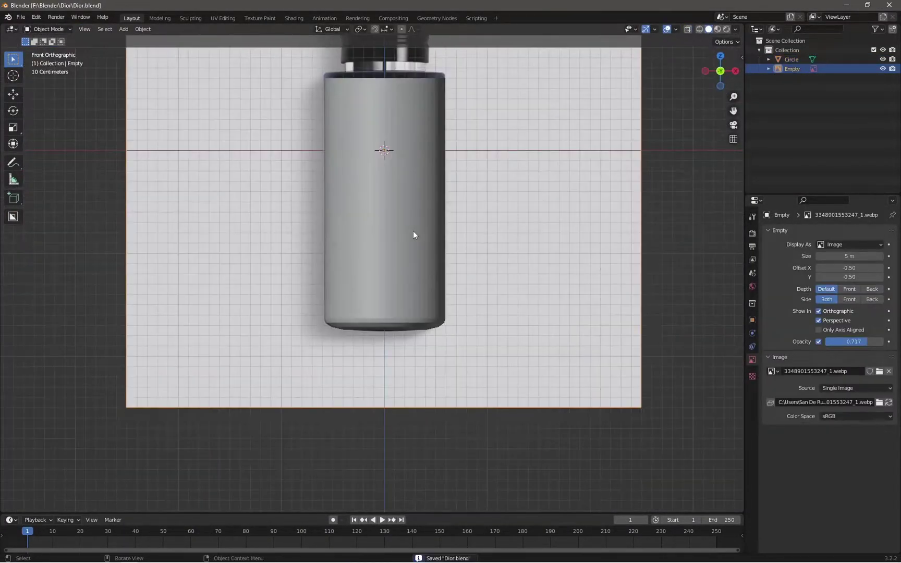
Rescale the body's top loop to define the top rim
left_click(413, 235)
scroll(430, 262, "up", 3)
key("Tab")
key("s")
left_click(559, 236)
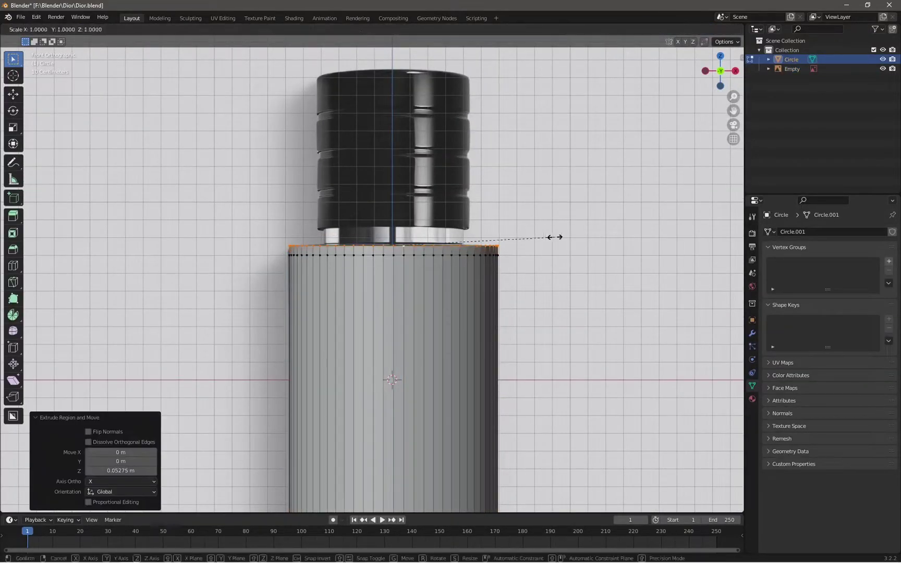
left_click(384, 251)
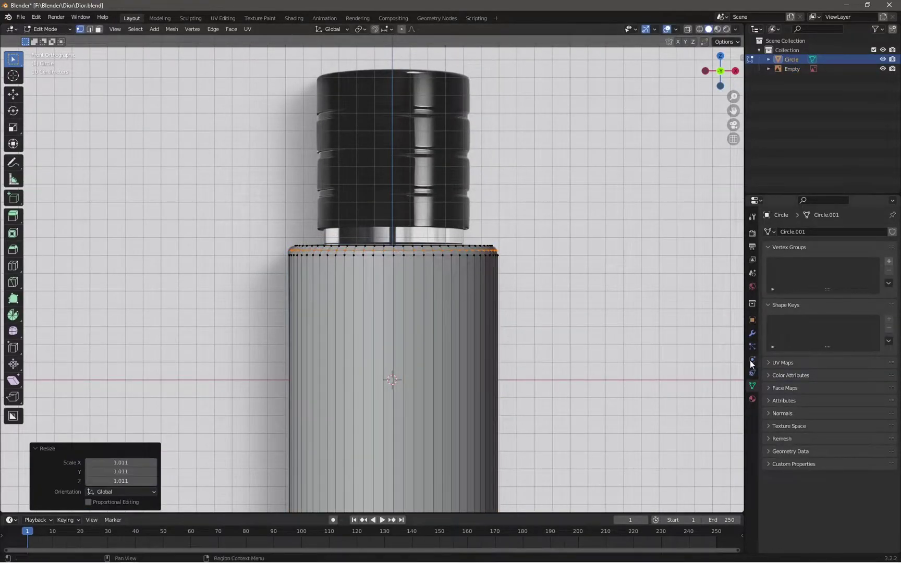
key("Tab")
left_click(751, 332)
left_click(829, 231)
Add a Subdivision Surface modifier at level 2 to the bottle body
left_click(734, 401)
key("ctrl+2")
middle_click_drag(614, 340, 415, 243)
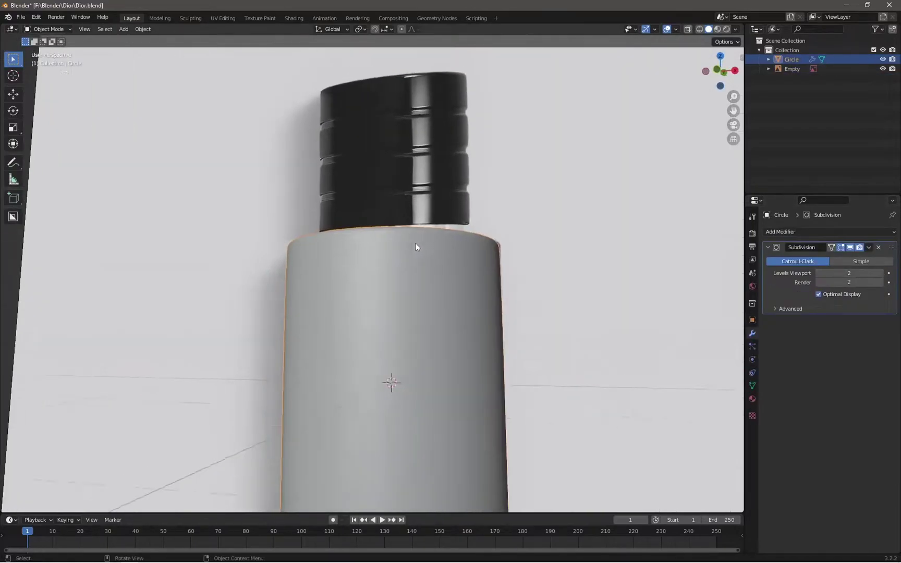
key("KP_1")
Select the top rim edge loop and scale it in Edit Mode
key("Tab")
scroll(431, 190, "up", 3)
left_click(395, 178, "alt")
left_click(425, 179, "alt")
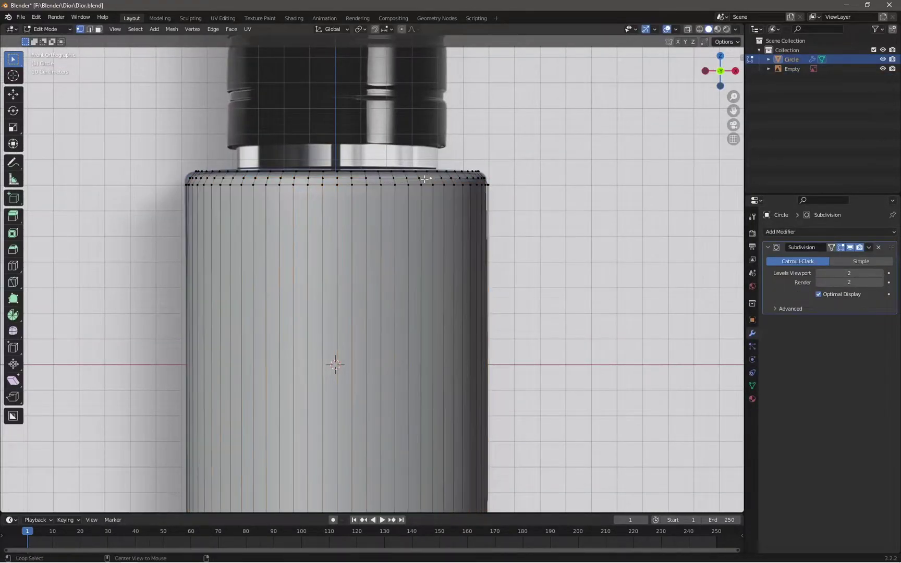
left_click(508, 152)
right_click(320, 169)
left_click(373, 169, "alt")
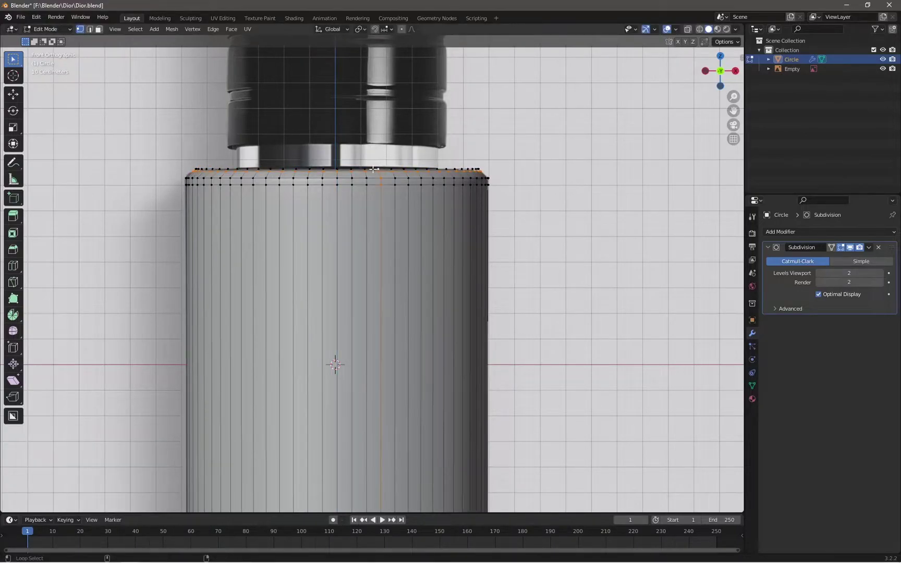
left_click(556, 174)
key("Tab")
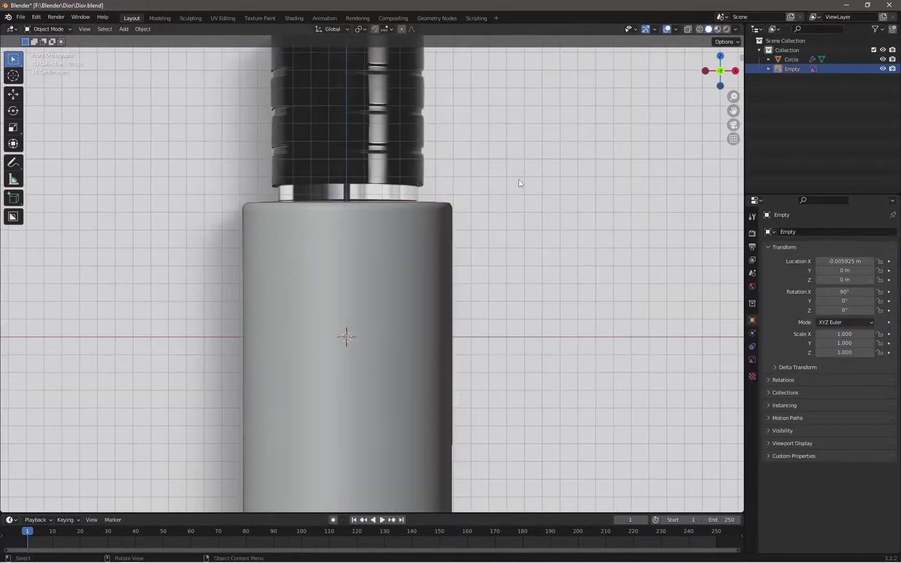
Inset the top face by 0.1889 m, resize it, and extrude it into a short neck
scroll(519, 185, "down", 5)
mouse_move(420, 198)
middle_mouse_down()
mouse_move(435, 183)
mouse_move(395, 252)
mouse_move(411, 240)
mouse_move(392, 317)
mouse_move(443, 271)
middle_mouse_up()
left_click(422, 235)
scroll(422, 235, "up", 3)
key("Tab")
left_click(437, 301)
scroll(443, 271, "up", 3)
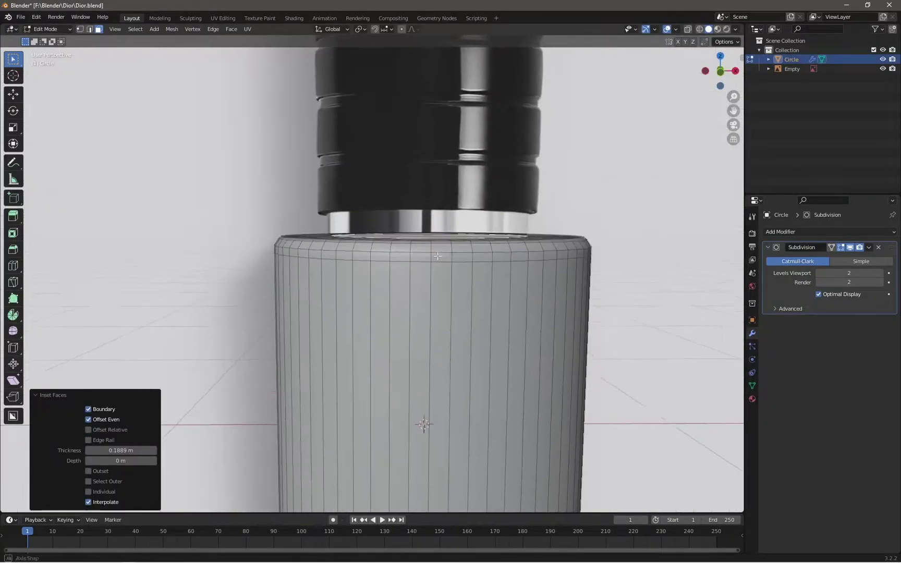
key("s")
left_click(574, 279)
left_click(553, 238)
Add an edge loop on the neck, preview without overlays, and save the file
key("ctrl+r")
left_click(414, 264)
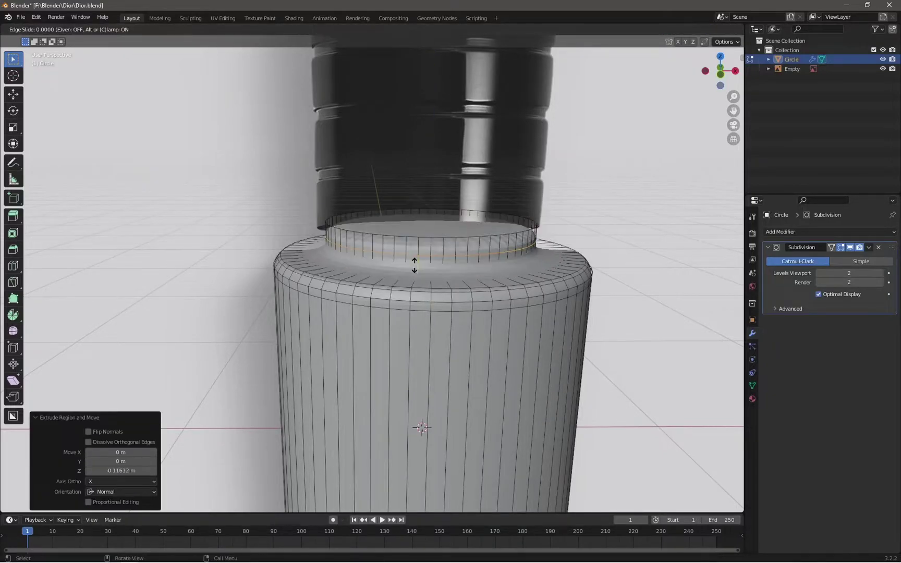
left_click(413, 276)
scroll(478, 265, "down", 5)
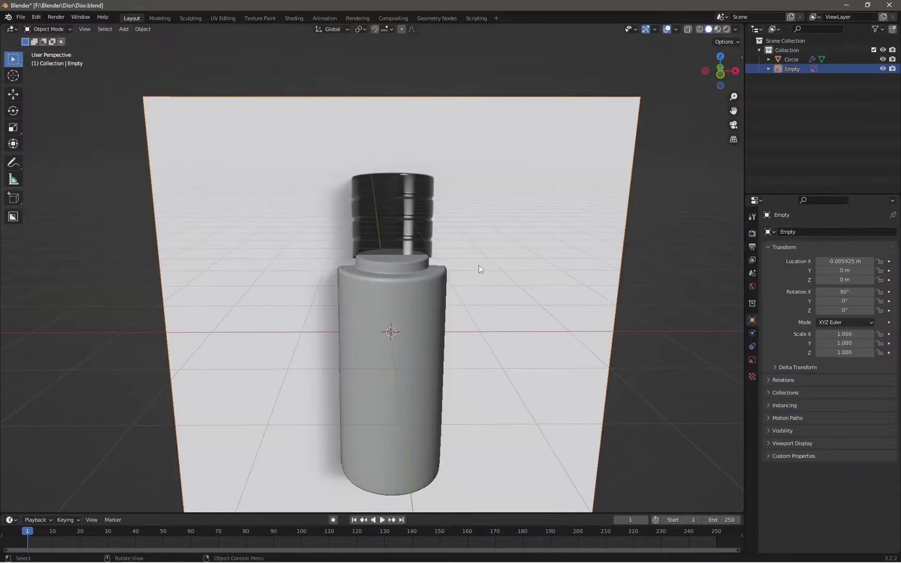
key("shift+alt+z")
scroll(326, 266, "up", 3)
scroll(390, 324, "up", 2)
key("ctrl+s")
Add an edge loop at the top shoulder and scale it outward to sharpen the shoulder
scroll(390, 324, "down", 5)
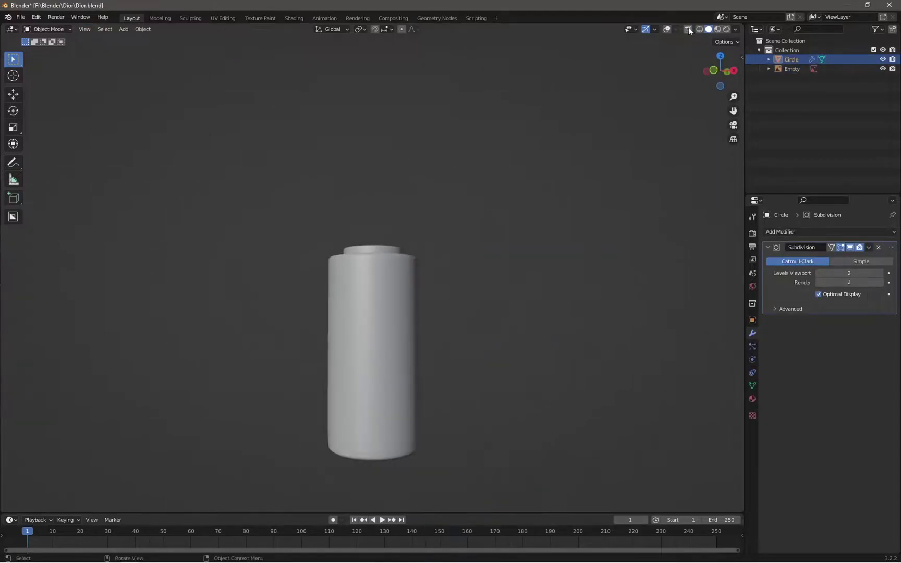
key("shift+alt+z")
scroll(365, 287, "up", 5)
middle_click_drag(364, 286, 312, 261)
key("ctrl+r")
left_click(259, 280)
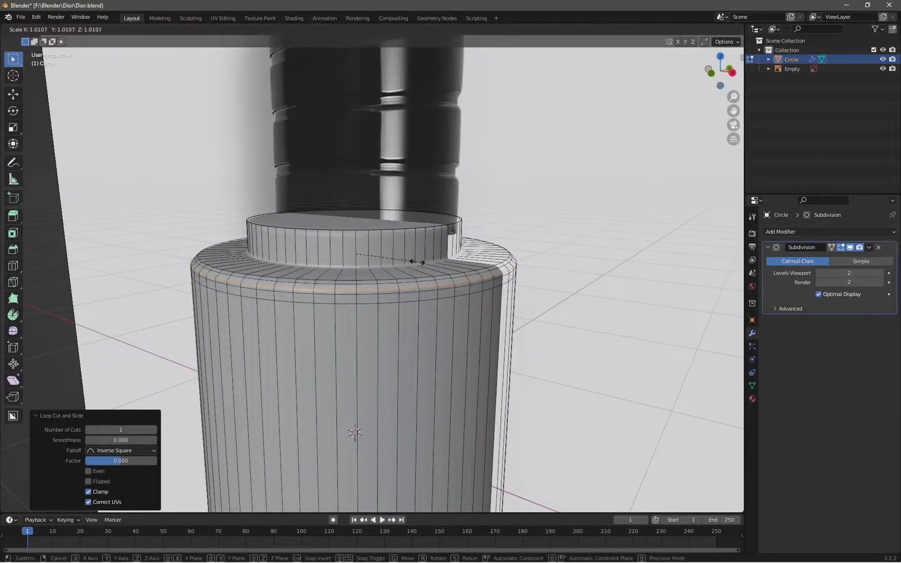
left_click(417, 262)
scroll(414, 261, "down", 3)
scroll(412, 258, "down", 3)
key("Tab")
Browse the properties tabs to the render Output settings (1920×1080, 24 fps)
scroll(397, 244, "down", 3)
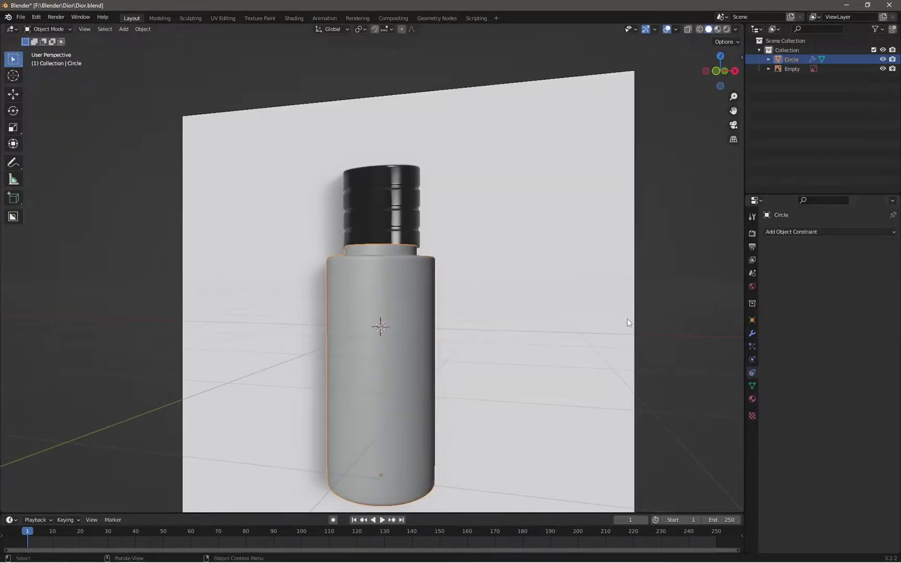
left_click(752, 286)
left_click(751, 319)
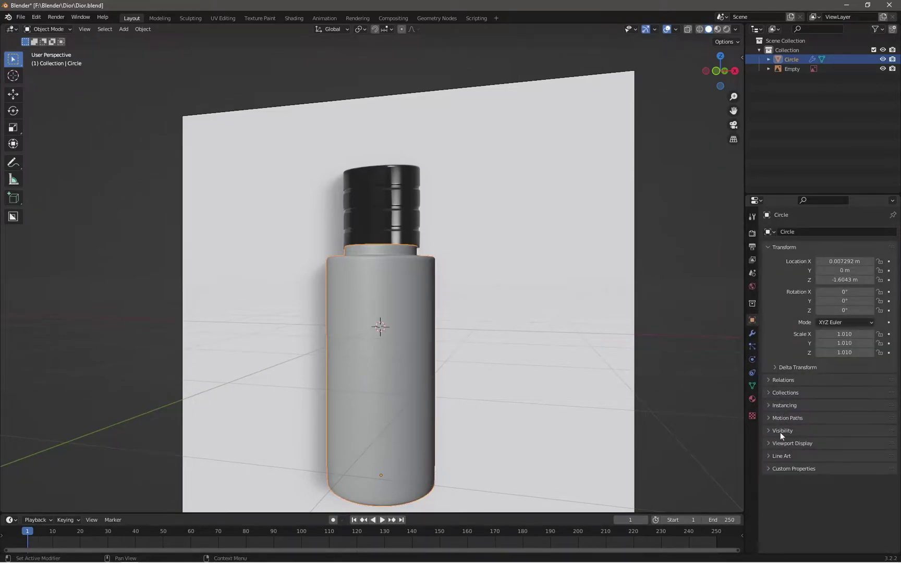
left_click(752, 286)
left_click(752, 246)
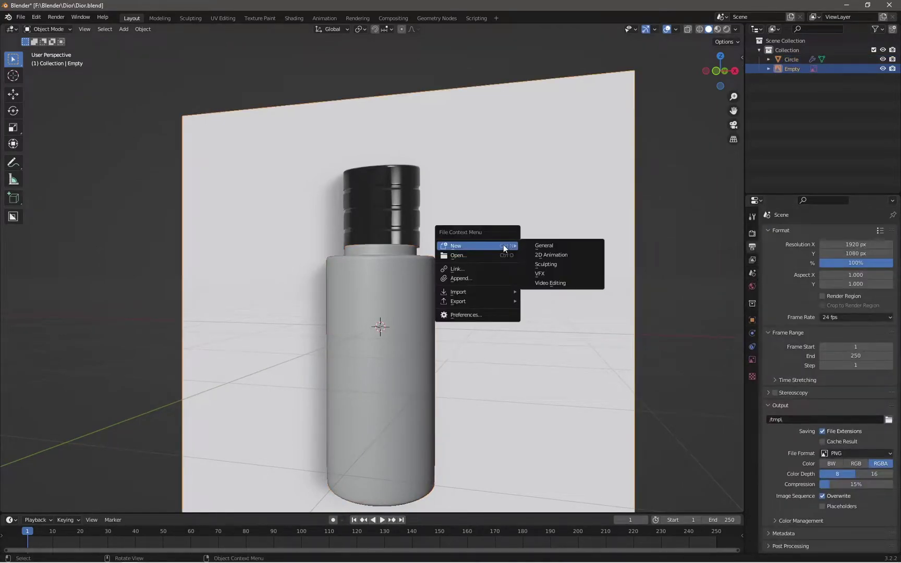
Run an 'aut' command search, resize the cap, and select the cap mesh for editing
key("F3")
type("aut")
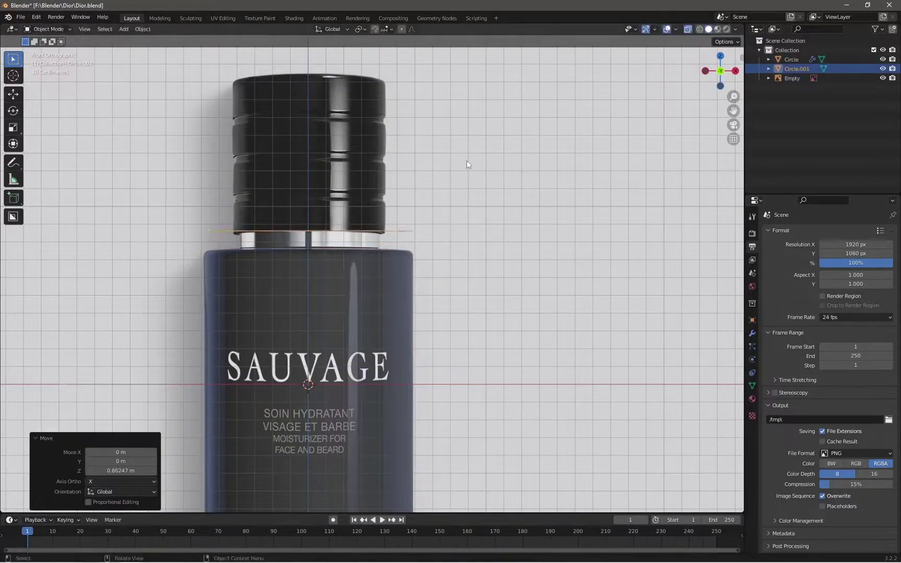
left_click(531, 212)
scroll(531, 212, "up", 2)
key("Escape")
left_click(270, 242)
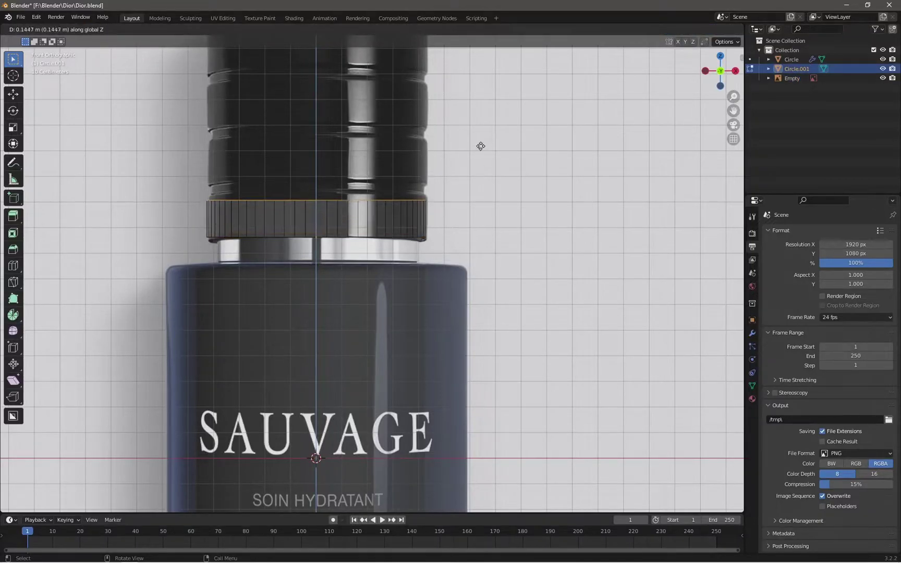
Raise an extruded cap ring and resize it, checking from the front view
left_click(525, 213)
scroll(526, 213, "up", 3)
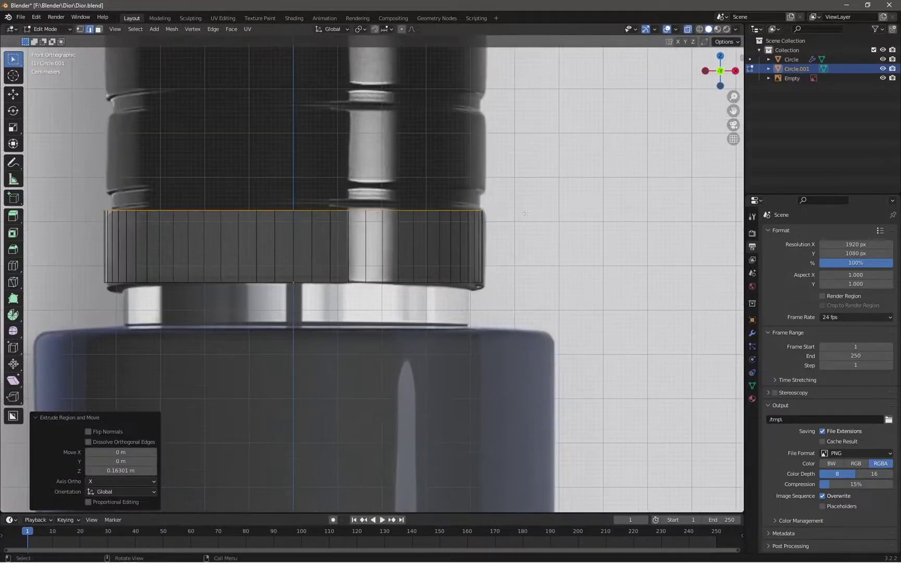
left_click(666, 186)
middle_click_drag(667, 187, 539, 246)
left_click(658, 209)
key("KP_1")
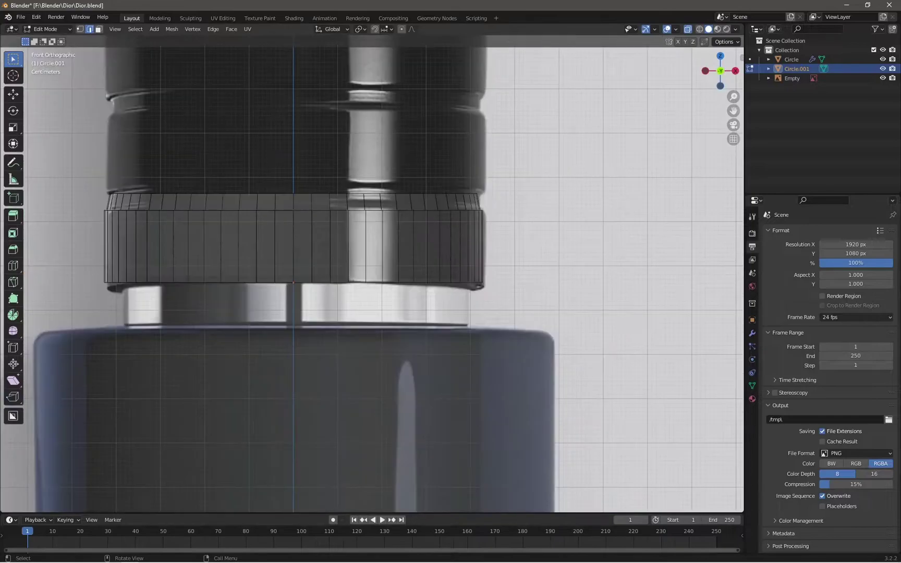
Extrude the cap's top loop, widen it slightly, and move it straight up in Z
left_click(375, 199, "alt")
key("e")
right_click(530, 164)
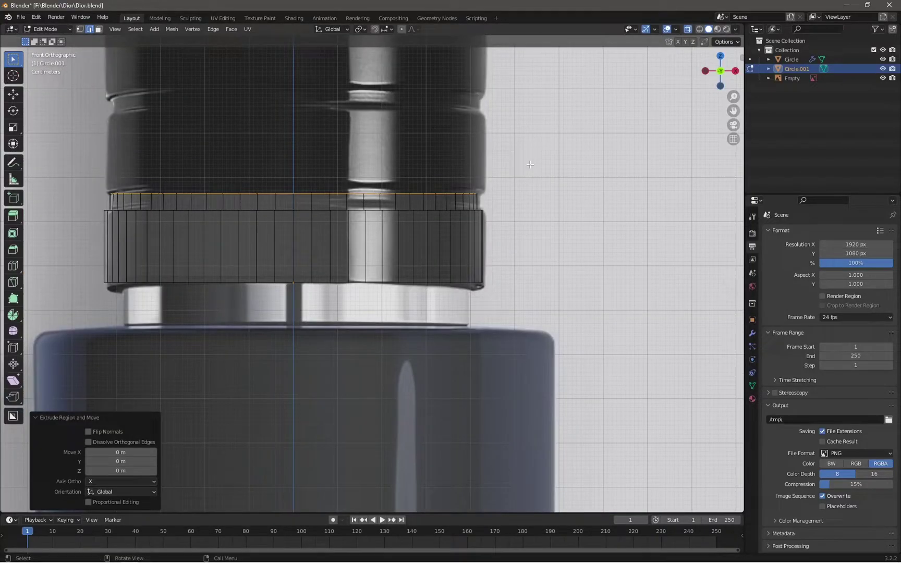
left_click(557, 164)
scroll(558, 167, "up", 1)
key("z")
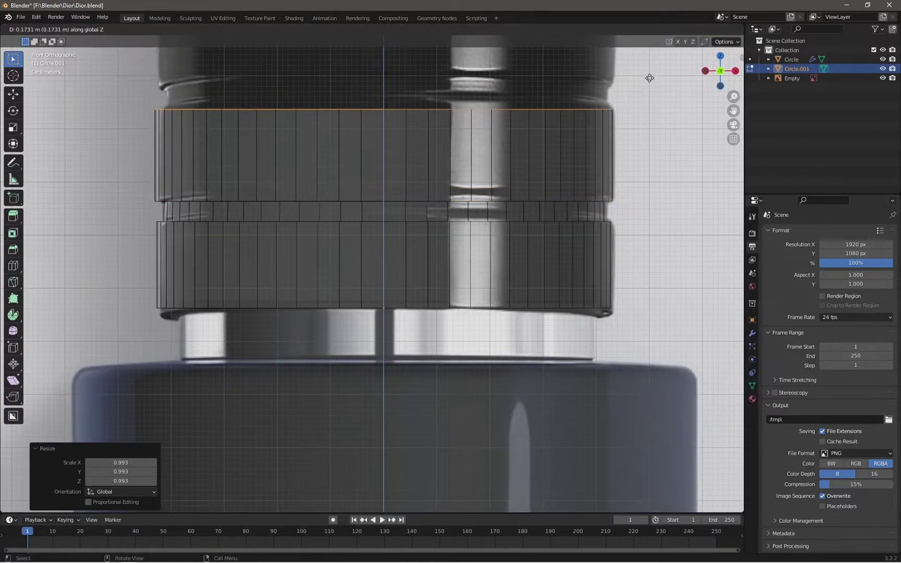
left_click(680, 92)
scroll(573, 157, "up", 3)
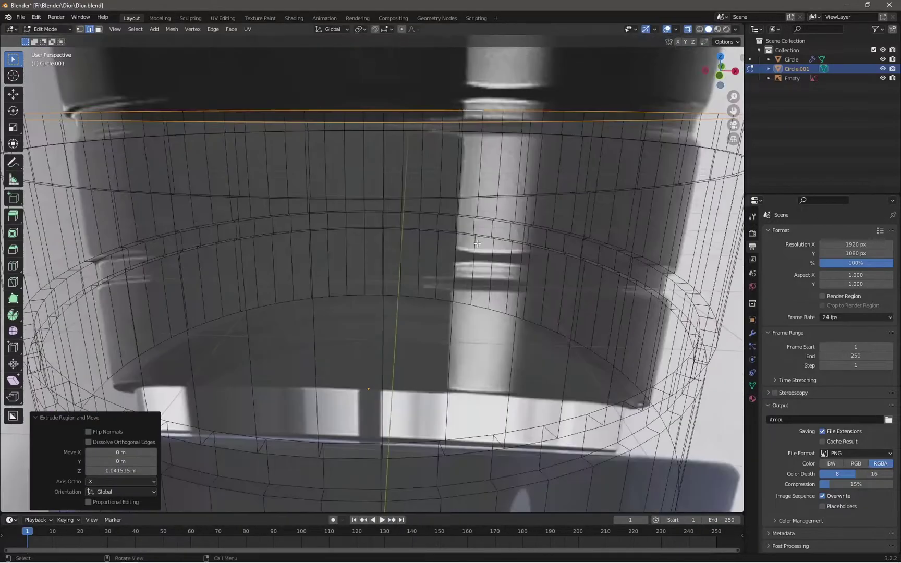
scroll(607, 162, "down", 5)
Try to rescale the new top loop, cancelling both attempts
key("s")
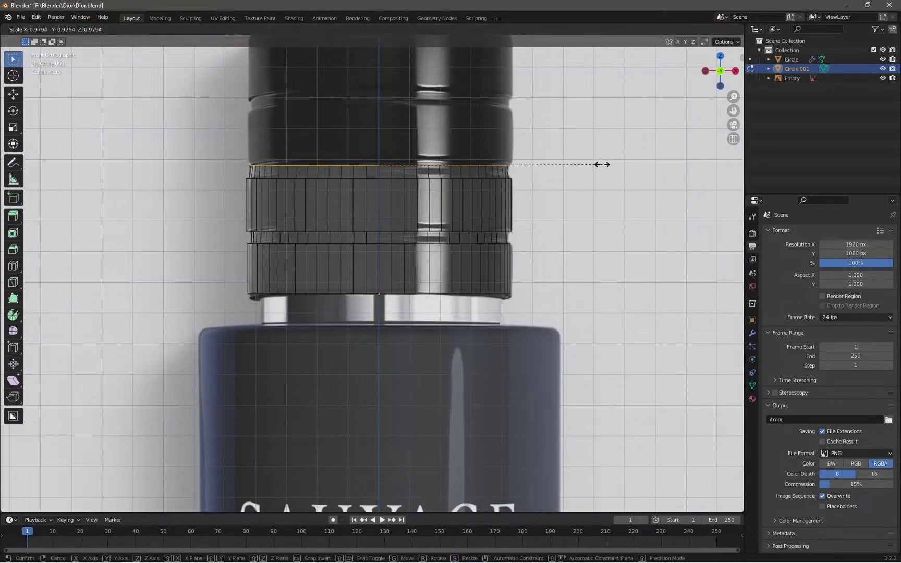
key("Escape")
scroll(605, 157, "up", 2)
key("s")
scroll(662, 147, "up", 1)
key("Escape")
scroll(627, 146, "down", 2)
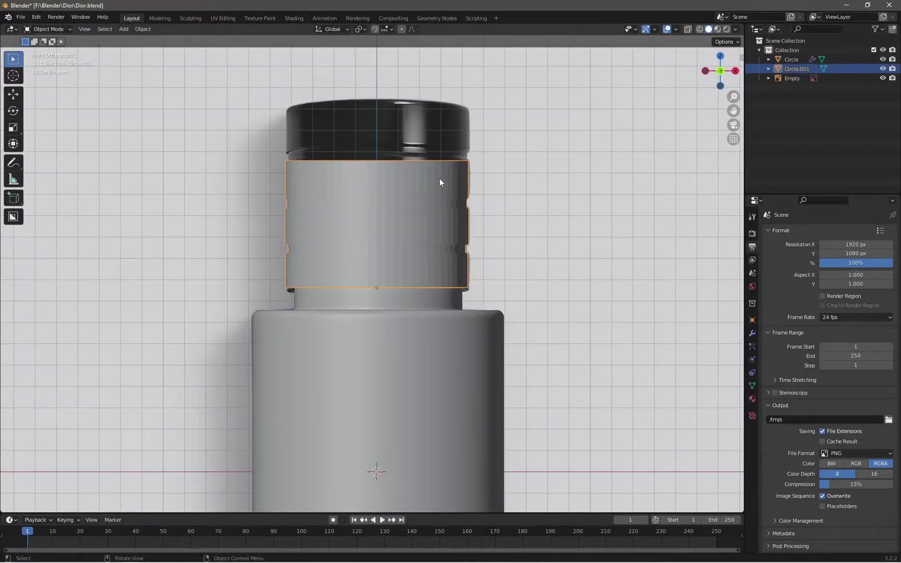
Extrude the cap's rings upward, then scale the top ring inward to close the cap
key("g")
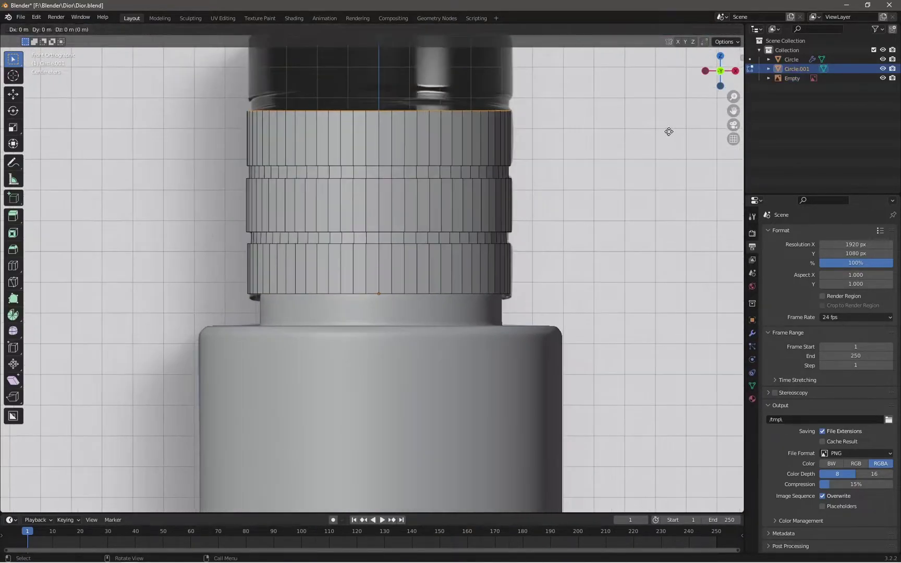
key("z")
left_click(708, 121)
key("g")
key("z")
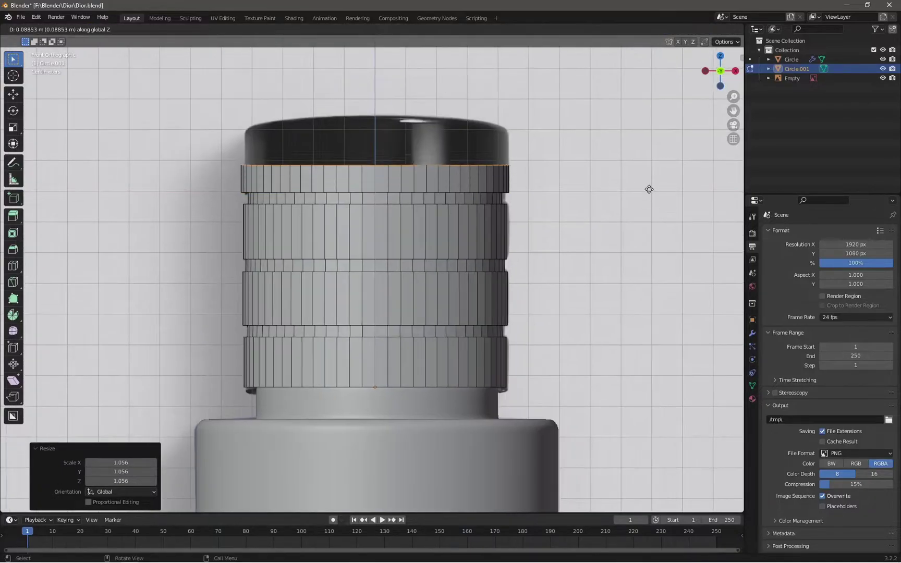
key("z")
left_click(651, 168)
key("s")
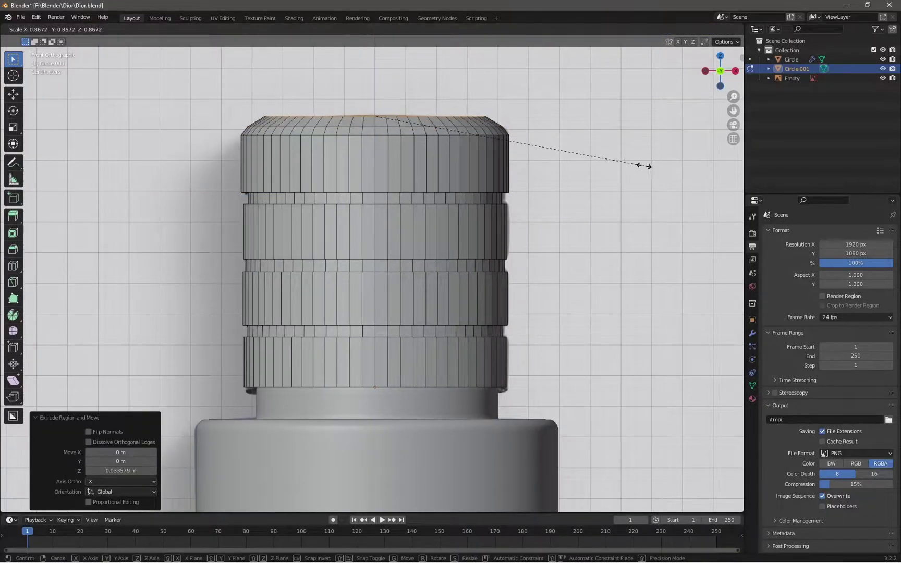
left_click(570, 161)
In object mode, add a Bevel modifier (0.32 m, 2 segments) to the cap
key("Tab")
mouse_move(571, 161)
middle_mouse_down()
mouse_move(333, 275)
mouse_move(516, 276)
middle_mouse_up()
scroll(416, 246, "up", 5)
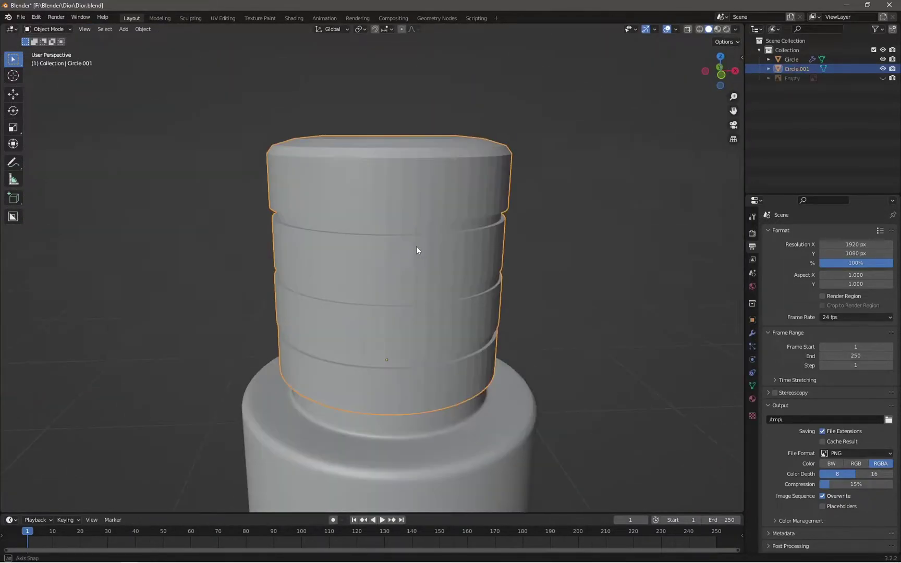
left_click(752, 333)
left_click(829, 231)
left_click(696, 273)
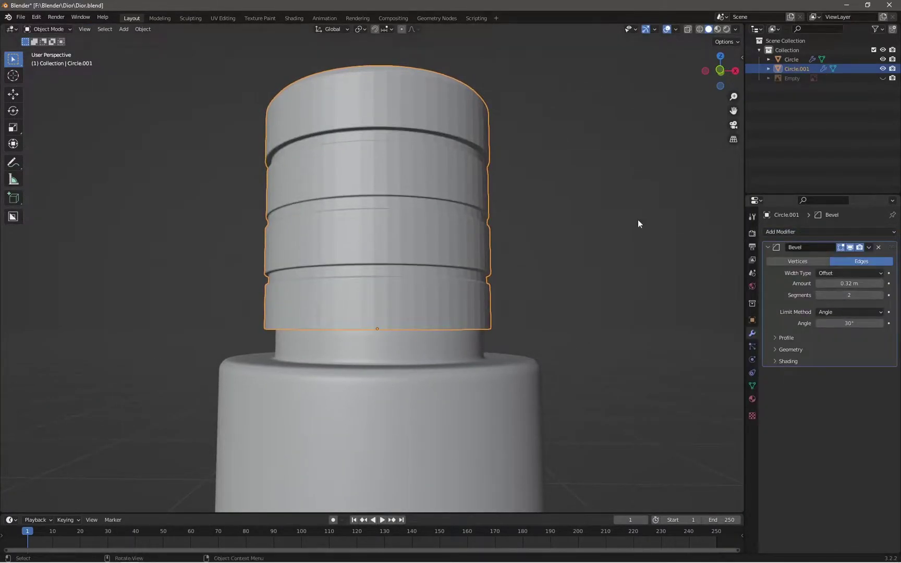
Select the cap in front view and give it a level-2 Subdivision Surface modifier
key("KP_1")
key("Tab")
key("Tab")
key("alt+h")
scroll(666, 60, "down", 3)
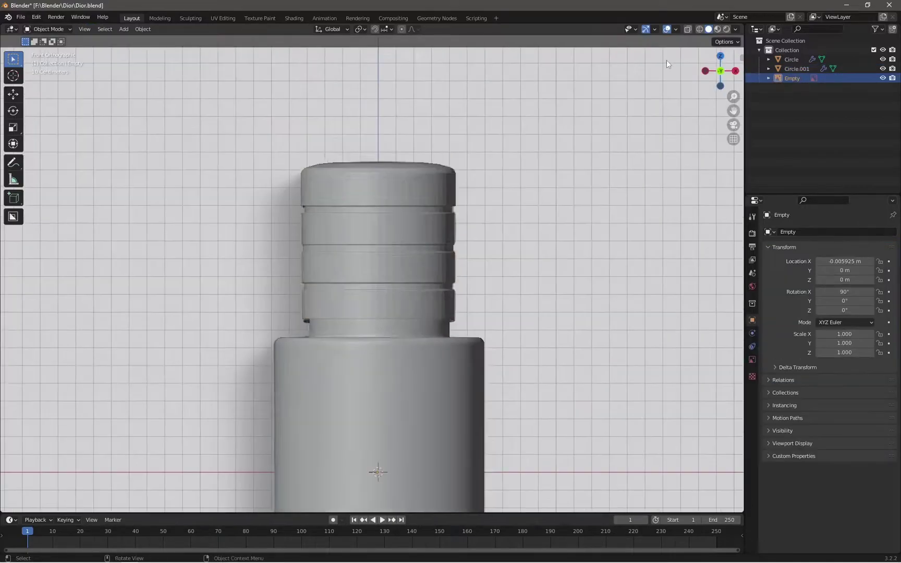
left_click(392, 258)
scroll(392, 258, "up", 5)
key("ctrl+1")
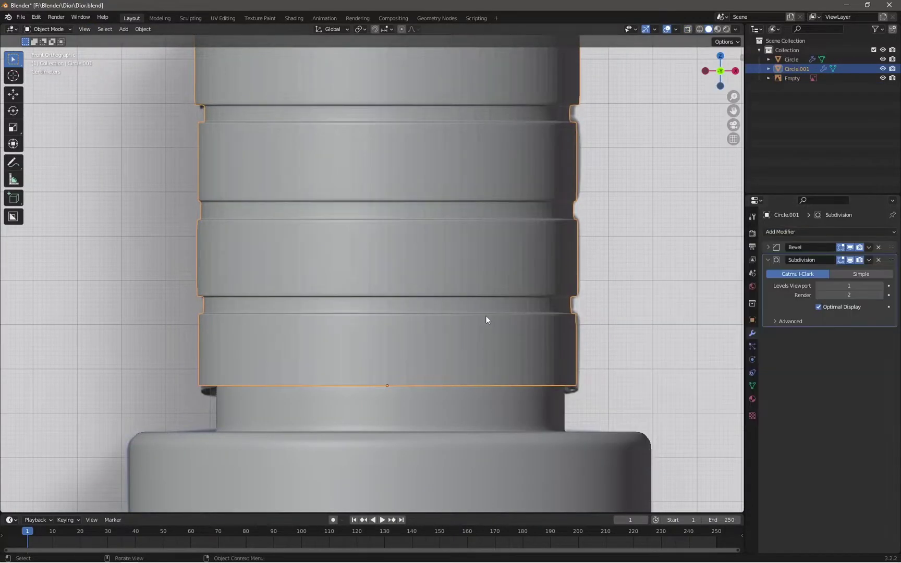
key("ctrl+2")
scroll(537, 281, "down", 2)
right_click(427, 182)
left_click(432, 185)
scroll(400, 130, "up", 2)
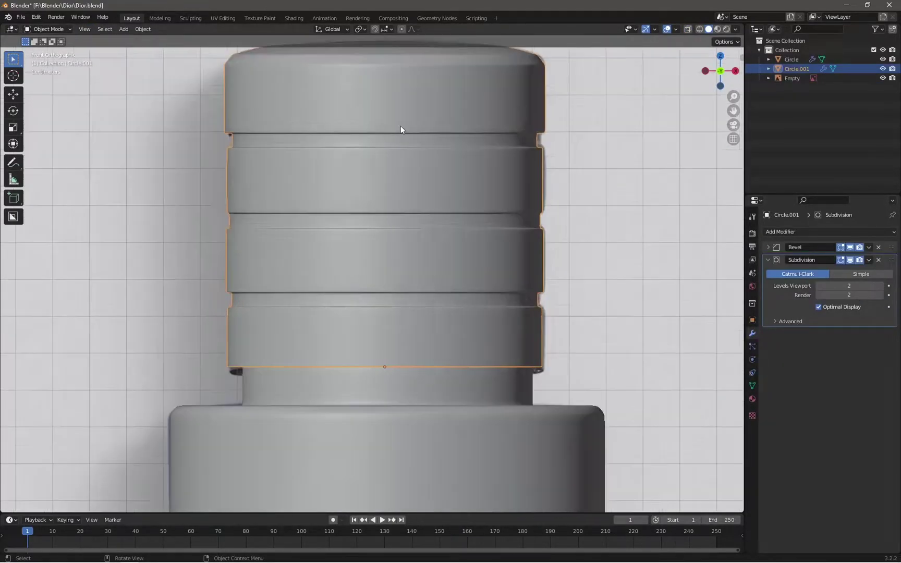
Add a centred loop cut near the cap's top rim
key("Tab")
key("ctrl+r")
left_click(407, 137)
right_click(406, 137)
Redo the top-band loop cut, scale it slightly larger, and bevel the rim edges
key("s")
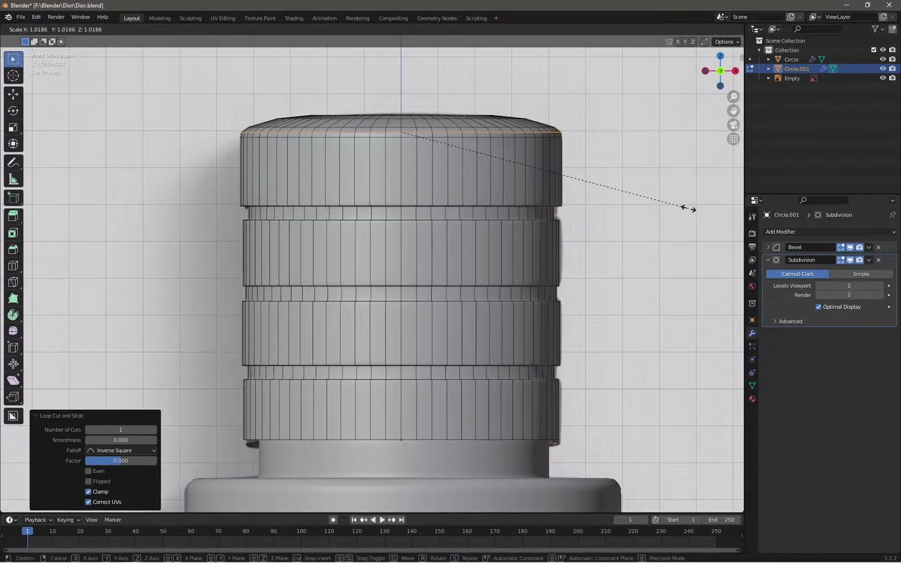
right_click(688, 208)
key("ctrl+z")
key("ctrl+r")
left_click(427, 122)
right_click(426, 122)
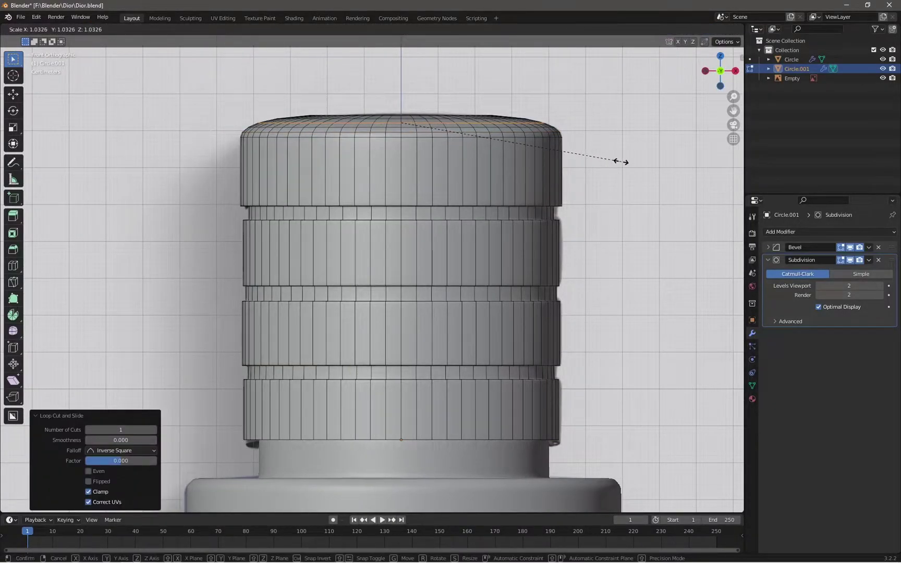
left_click(621, 161)
scroll(334, 454, "up", 2)
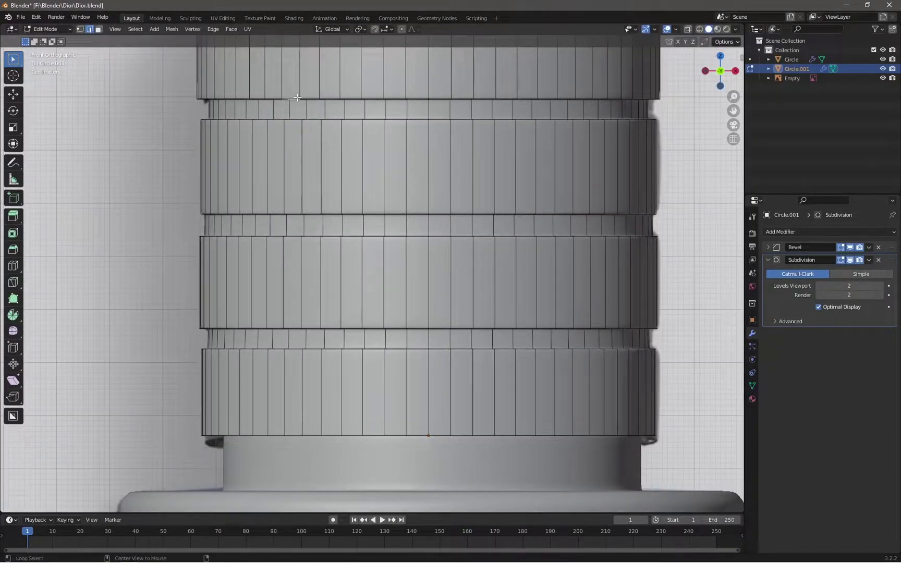
left_click(401, 151)
Select band-edge vertices with brush select while orbiting around the cap
left_click(333, 119)
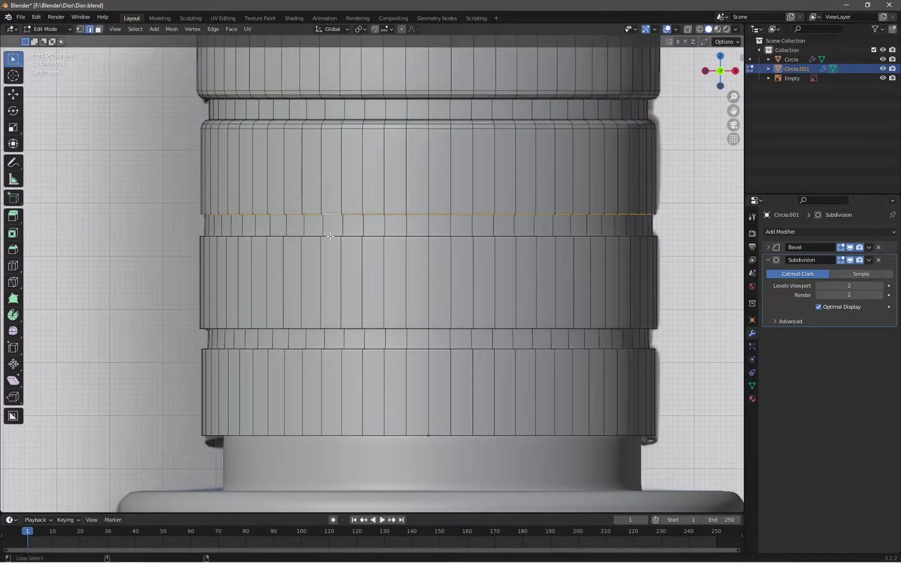
key("1")
middle_click_drag(300, 213, 335, 312)
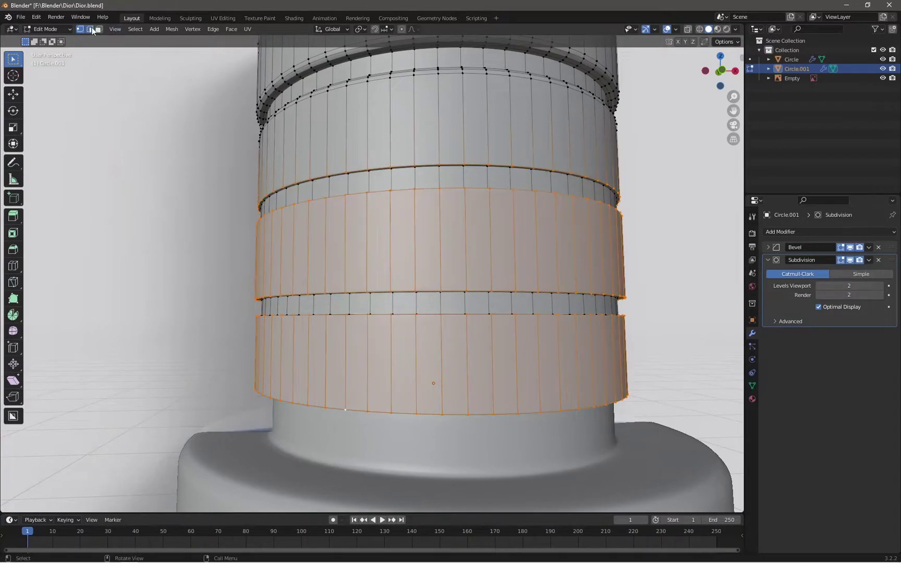
mouse_move(343, 246)
middle_mouse_down()
mouse_move(340, 370)
mouse_move(345, 310)
middle_mouse_up()
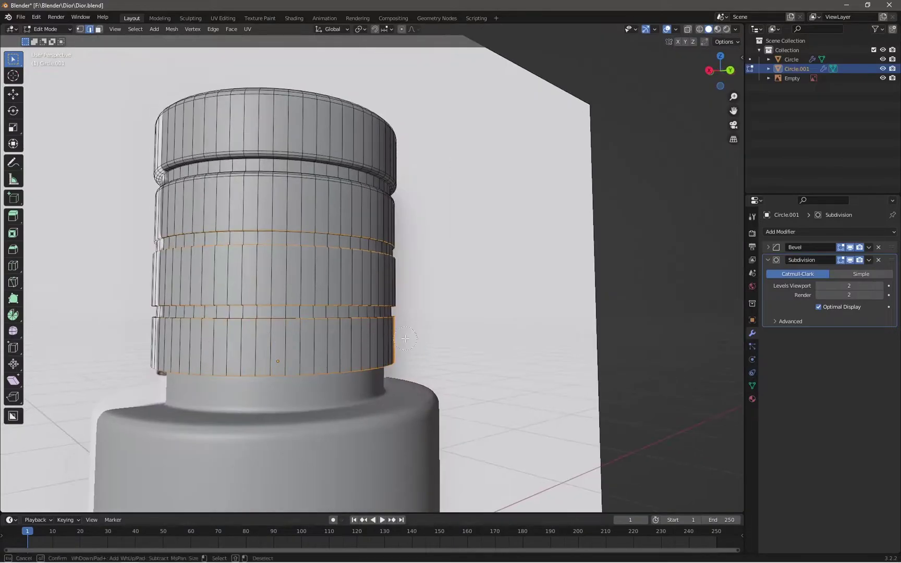
key("c")
scroll(364, 215, "up", 3)
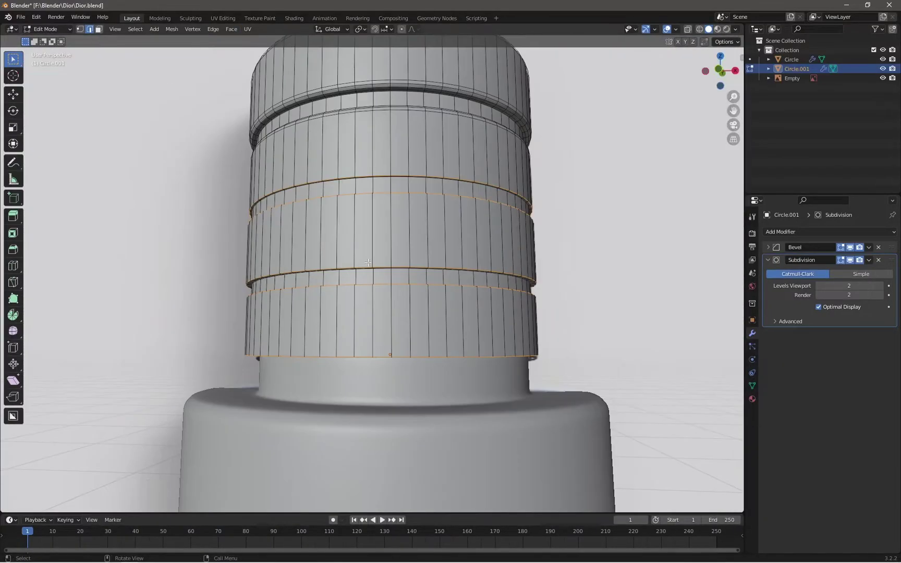
middle_click_drag(363, 214, 468, 161)
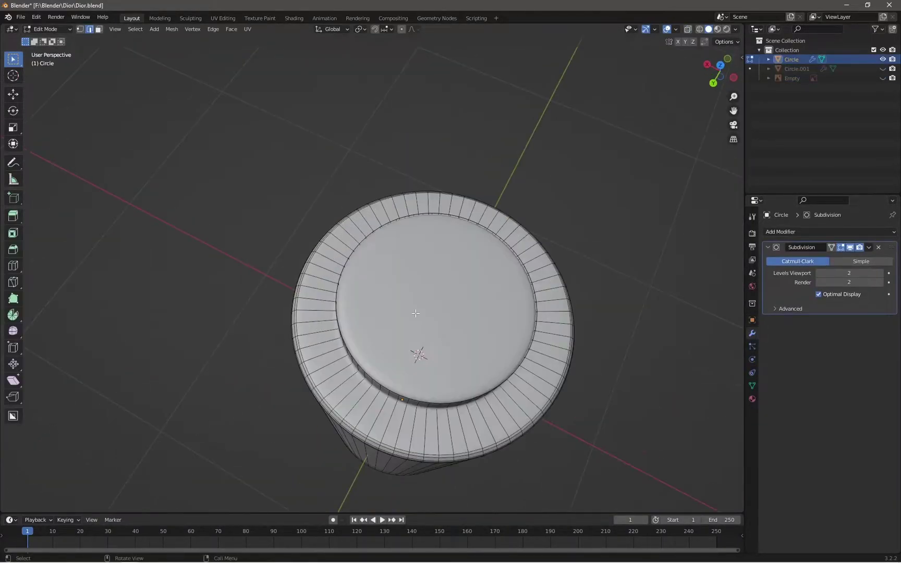
Delete the bottle's inset top faces to open the neck and add a Solidify modifier
key("x")
left_click(429, 327)
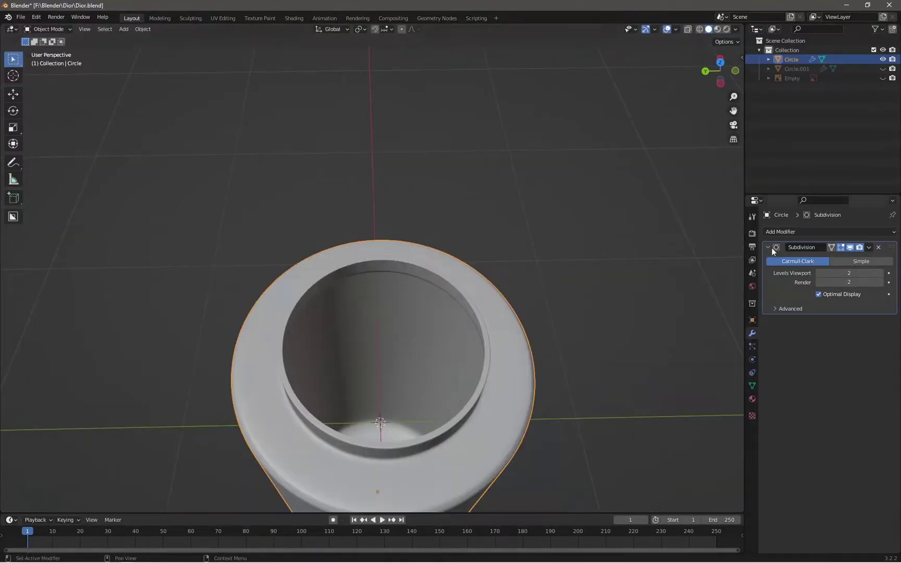
left_click(772, 248)
left_click(782, 232)
left_click(710, 431)
scroll(486, 309, "up", 5)
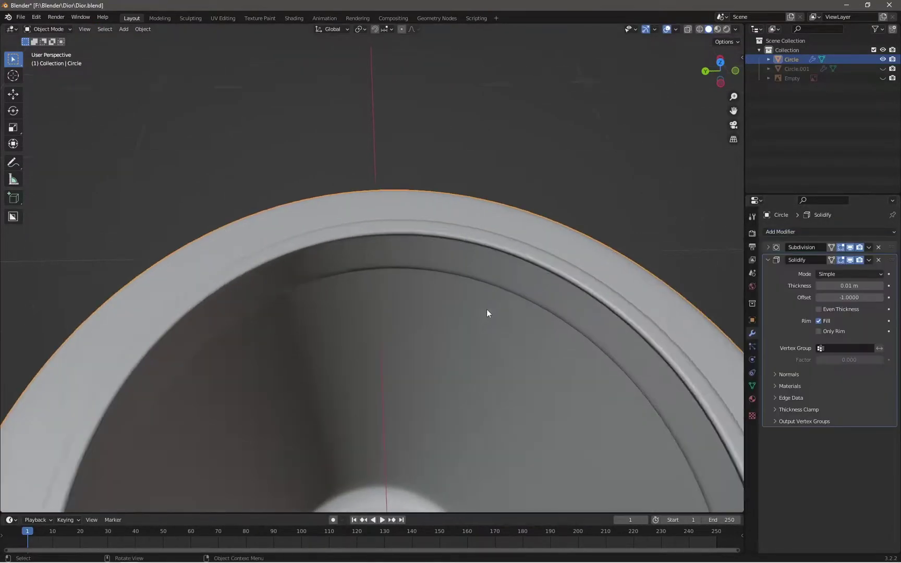
mouse_move(487, 309)
middle_mouse_down()
mouse_move(400, 252)
mouse_move(427, 292)
middle_mouse_up()
Set the Solidify offset to 1 and wall thickness to about 0.029 m
left_click_drag(821, 297, 881, 297)
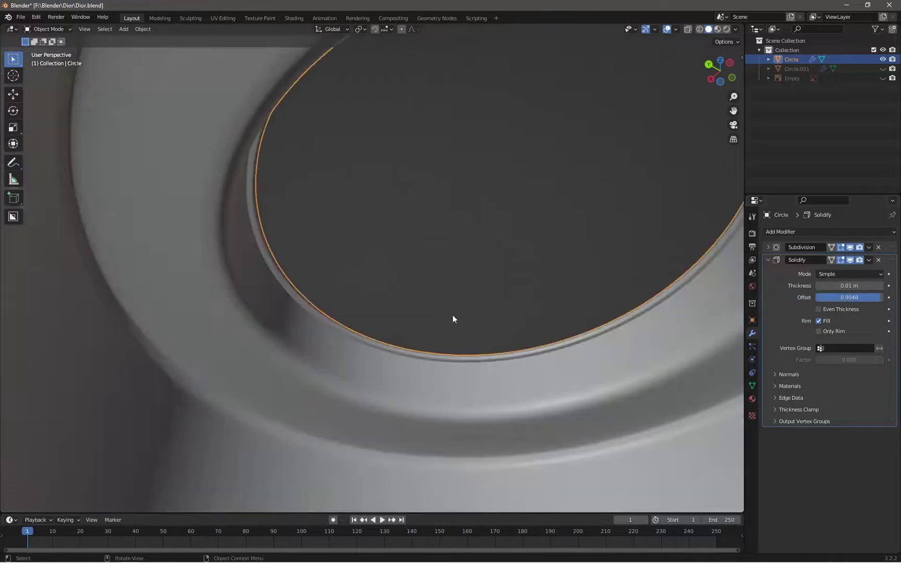
scroll(452, 314, "down", 5)
middle_click_drag(453, 315, 469, 261)
left_click_drag(839, 286, 826, 285)
scroll(302, 372, "down", 3)
middle_click_drag(302, 372, 365, 313)
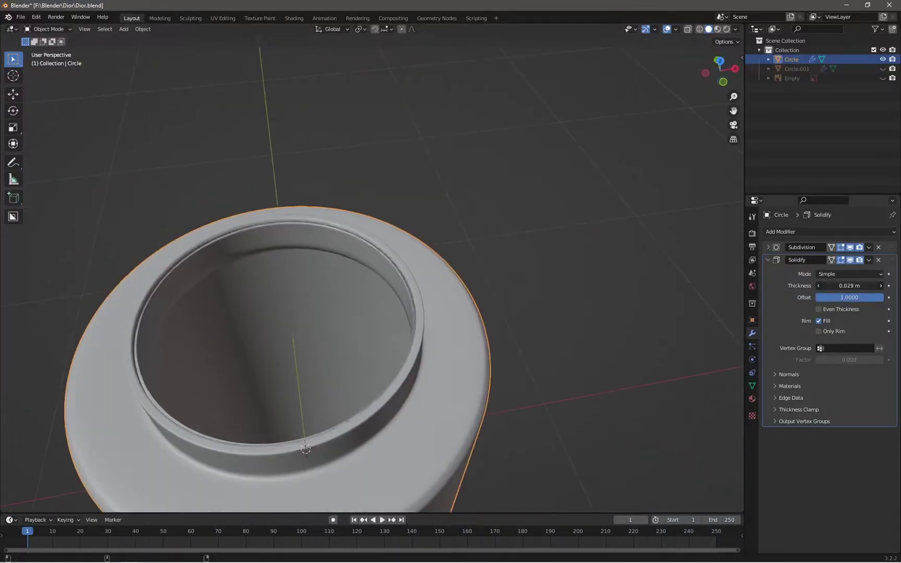
scroll(438, 253, "down", 2)
Reselect the bottle body, save the file, and collapse the Solidify panel
left_click(438, 253)
middle_click_drag(438, 255, 448, 245)
left_click(768, 260)
key("ctrl+s")
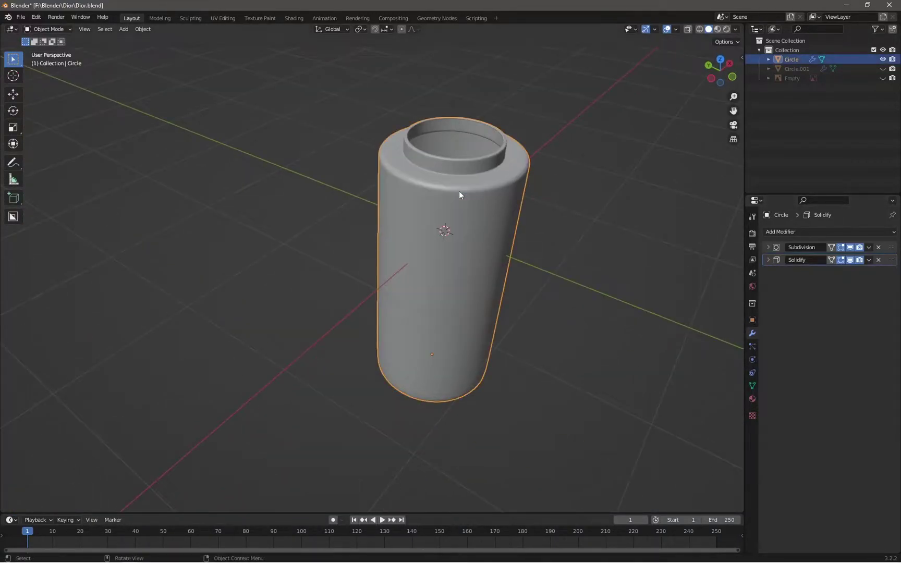
left_click(752, 385)
left_click(770, 413)
Unhide everything and move the reference-image Empty into a new 'trash' collection
key("alt+h")
middle_click_drag(556, 180, 496, 148)
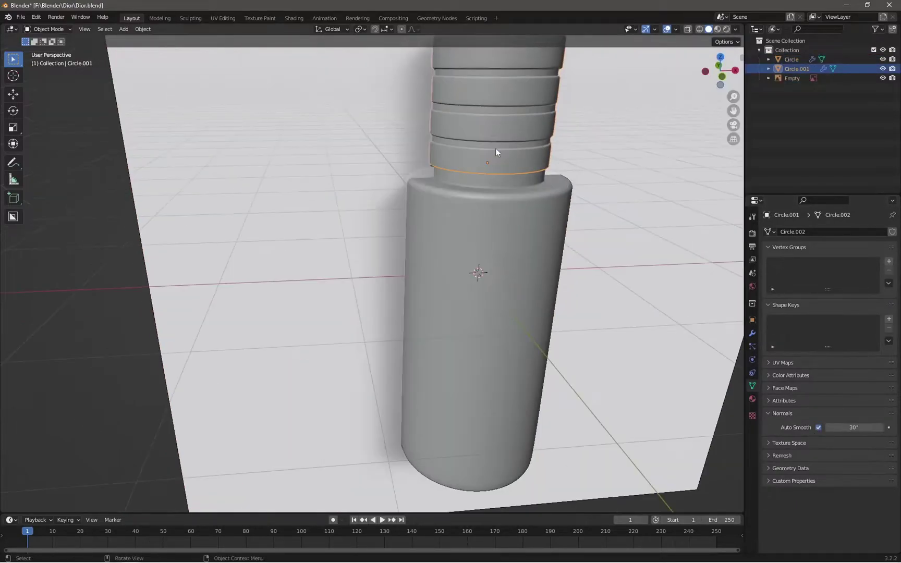
left_click(610, 162)
key("m")
left_click(499, 162)
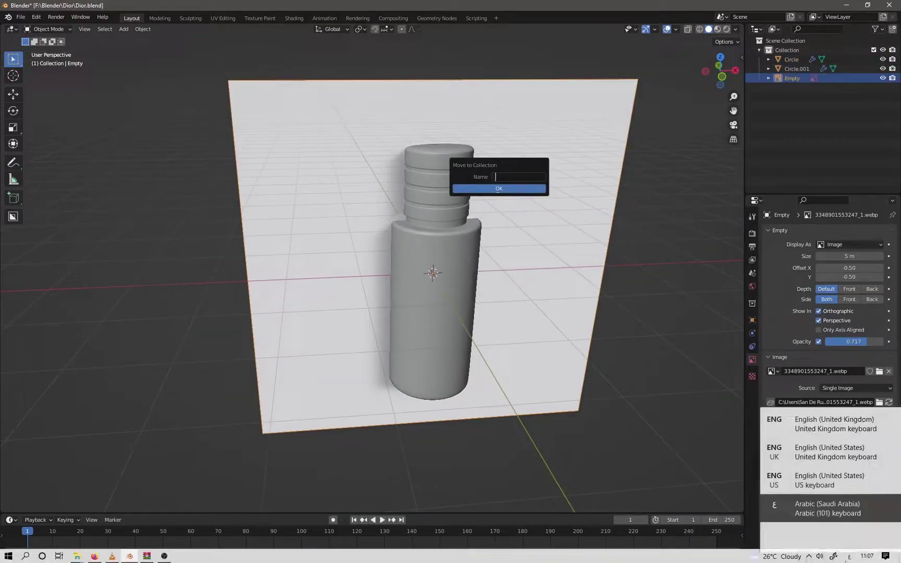
type("tras")
Give the rings object a Solidify modifier with 0.015 m thick walls
left_click(438, 172)
scroll(345, 329, "up", 5)
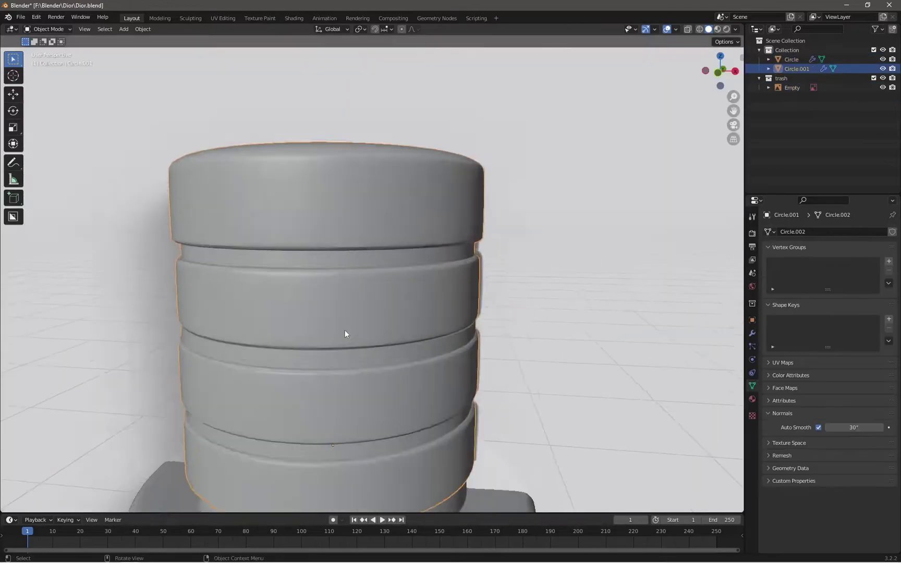
middle_click_drag(345, 330, 417, 260)
left_click(829, 232)
left_click(706, 391)
middle_click_drag(451, 446, 417, 151)
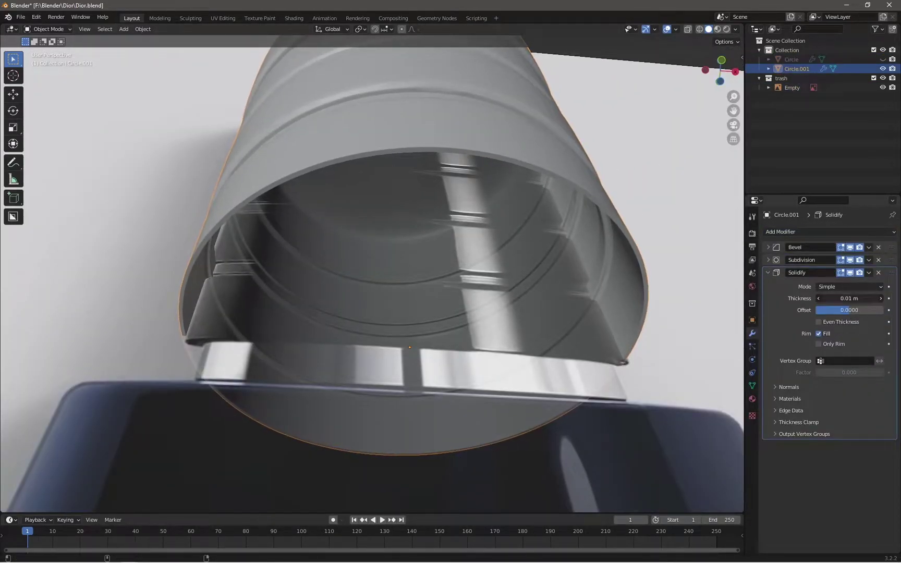
left_click_drag(849, 298, 855, 298)
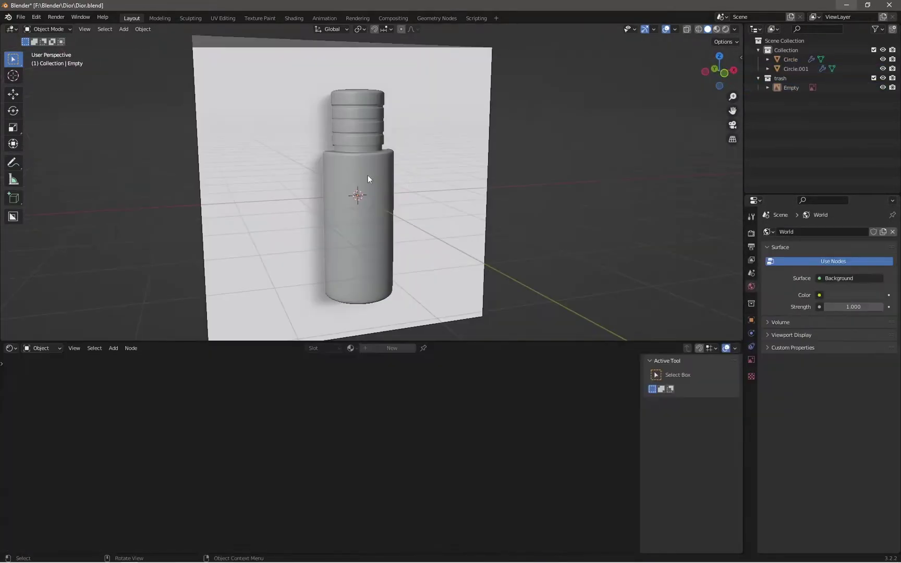
Give the bottle body a new material with an images.jpg Image Texture as Base Color
key("h")
left_click(388, 292)
left_click(389, 348)
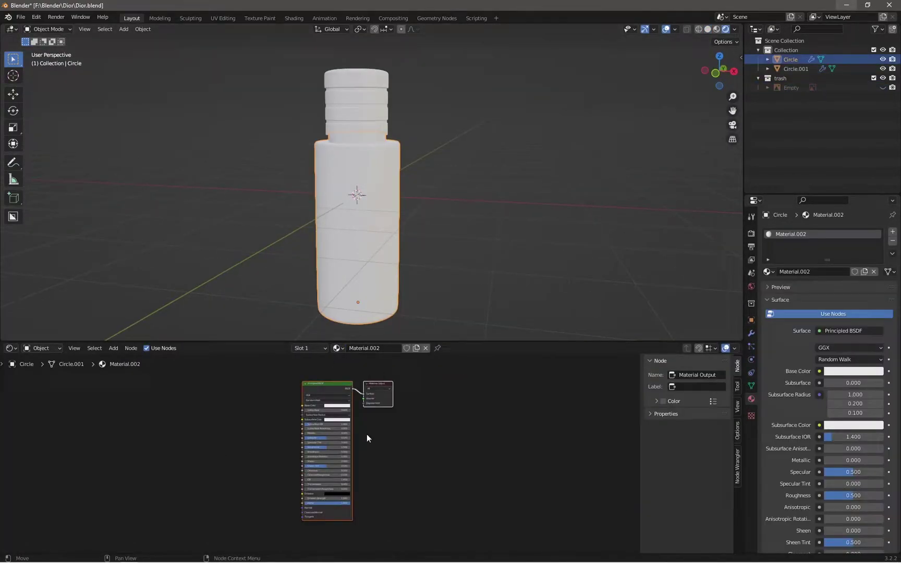
left_click(819, 370)
left_click(626, 383)
left_click(772, 382)
left_click(417, 390)
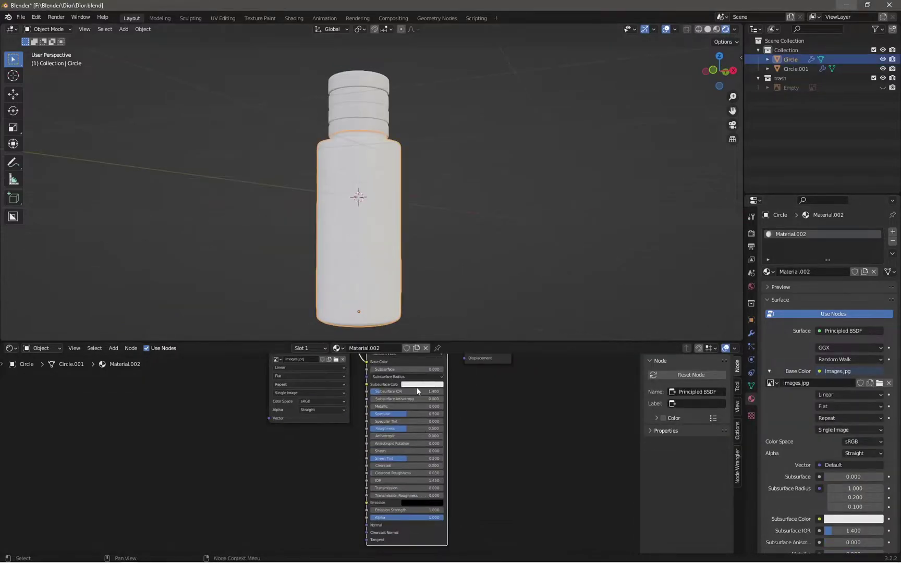
middle_click_drag(417, 390, 439, 449)
Add Texture Coordinate and Mapping nodes to the image texture
left_click(330, 392)
scroll(828, 483, "down", 10)
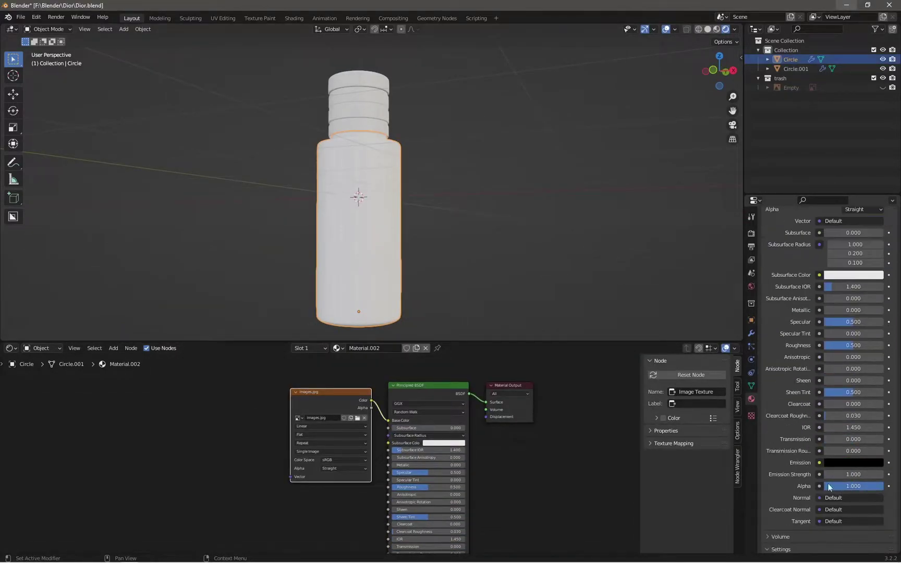
left_click(467, 444)
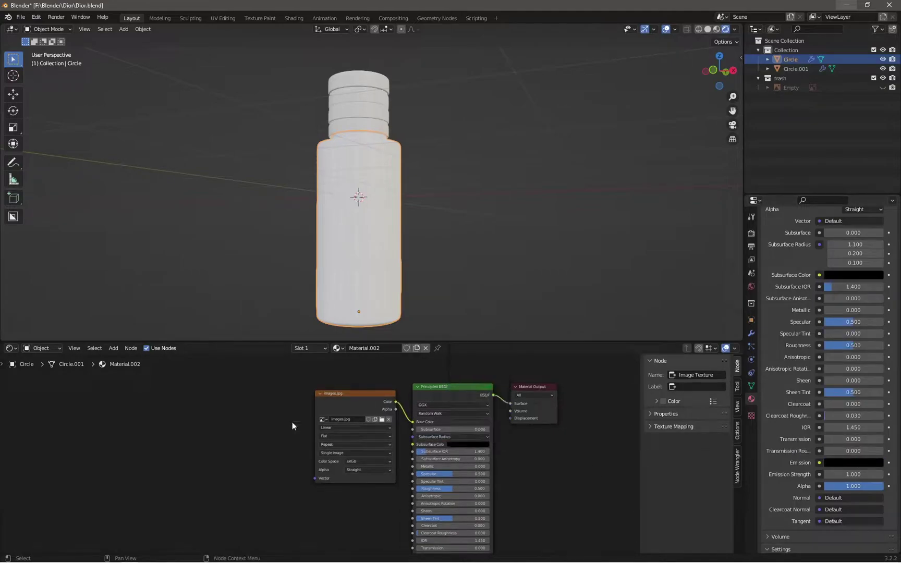
key("ctrl+t")
Show the UV Editor below and scale the bottle's UV layout down
left_click(10, 348)
left_click(35, 400)
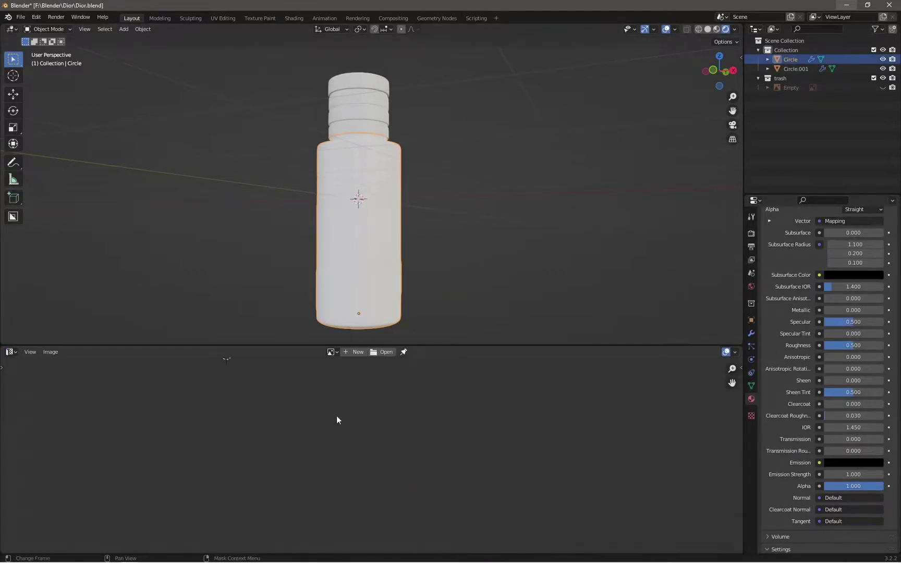
key("Tab")
key("s")
left_click(420, 447)
key("Tab")
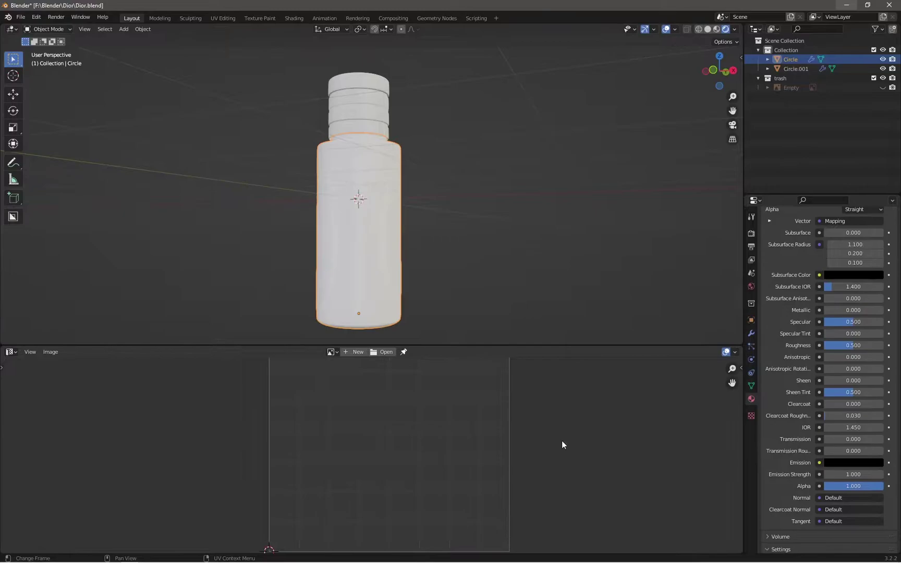
scroll(859, 307, "up", 6)
Select the whole bottle mesh in edit mode and rescale its UV islands
left_click(382, 234)
key("Tab")
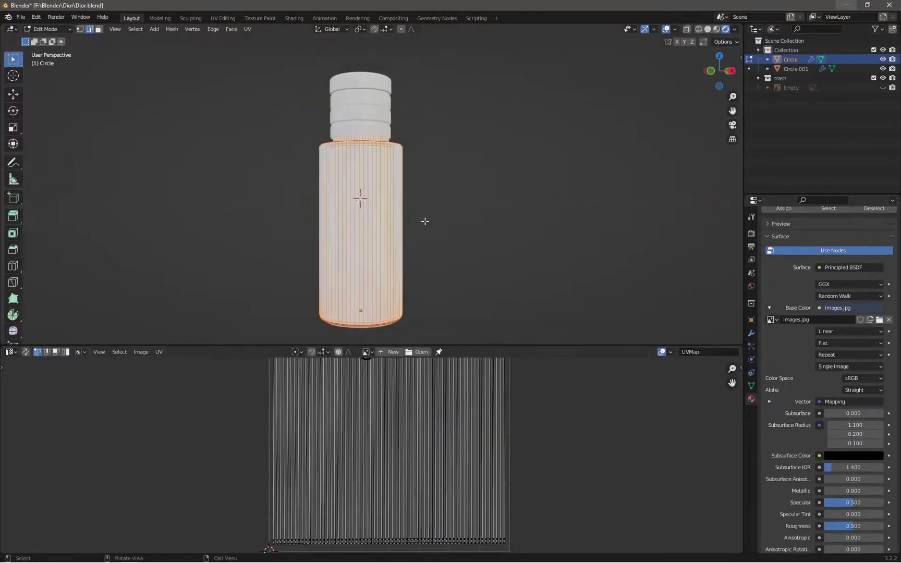
key("s")
left_click(380, 390)
scroll(380, 390, "down", 2)
scroll(370, 381, "down", 2)
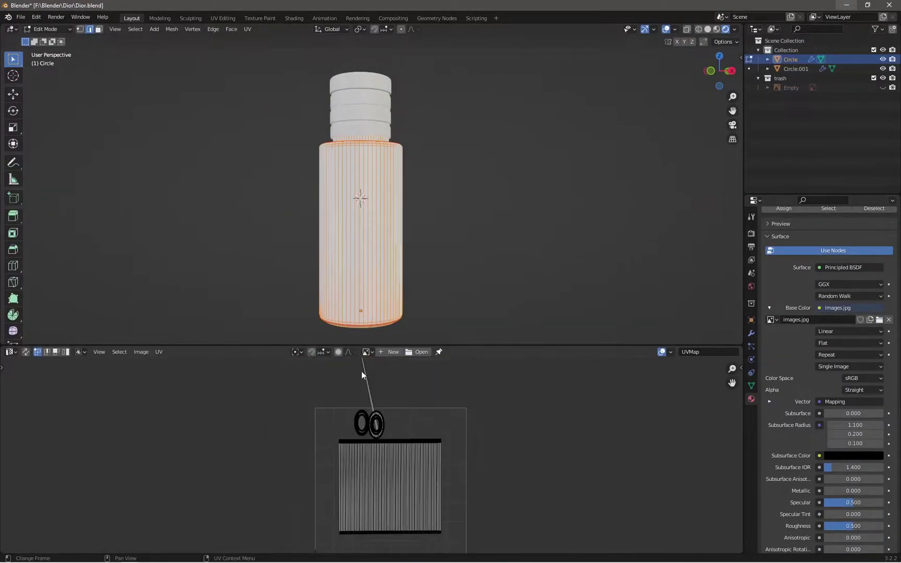
Move the bottle's UV islands into position and save Dior.blend
key("g")
scroll(412, 447, "up", 3)
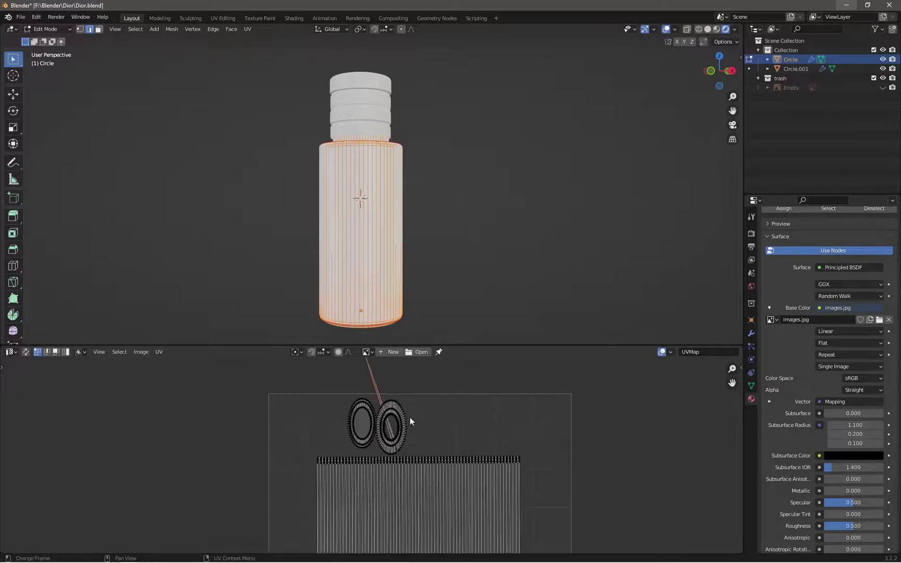
left_click(461, 515)
scroll(495, 417, "up", 6)
left_click(494, 399)
scroll(448, 418, "down", 5)
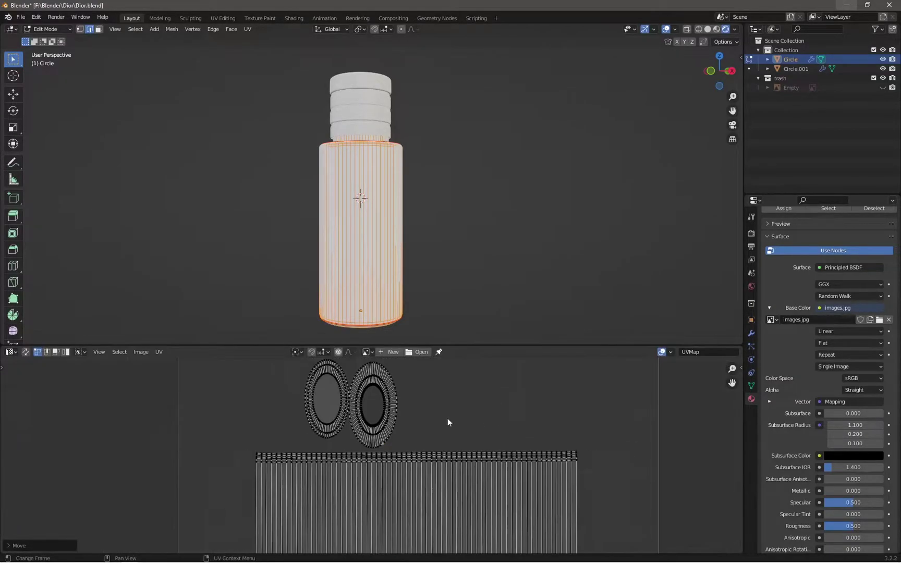
scroll(404, 446, "down", 1)
key("ctrl+s")
Set the image texture Extension to Clip and review its wiring in the Shader Editor
left_click(827, 375)
key("Tab")
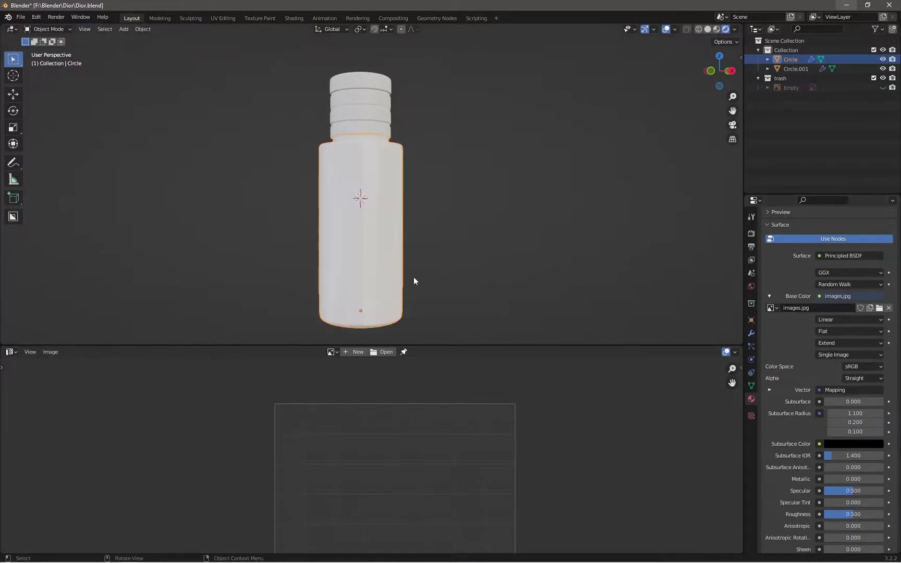
left_click(12, 352)
left_click(32, 404)
left_click_drag(486, 415, 485, 423)
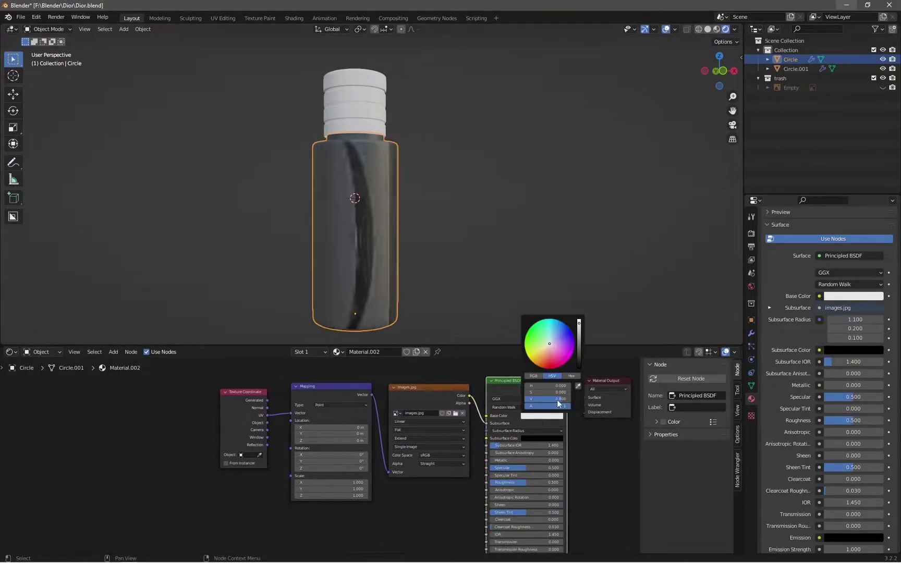
key("ctrl+z")
key("ctrl+z")
key("ctrl+z")
key("ctrl+z")
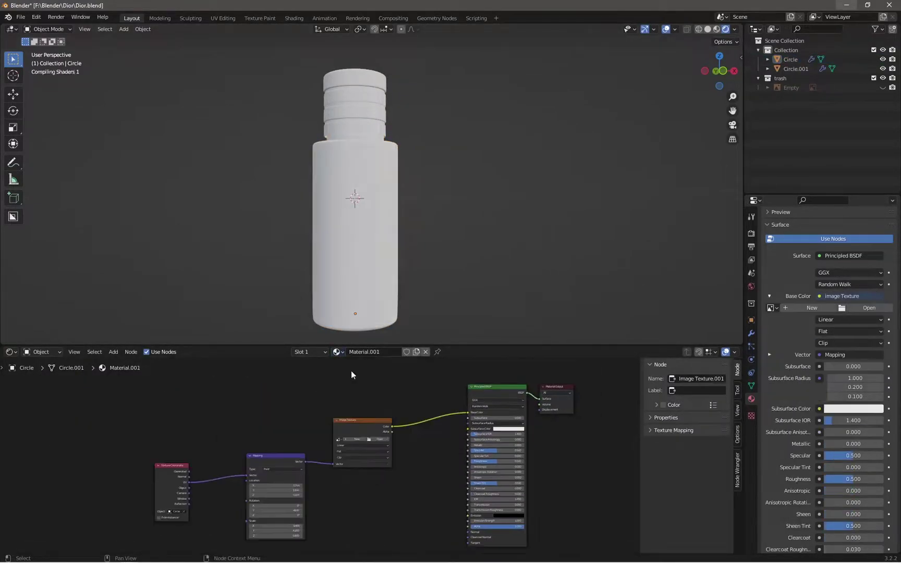
Reload images.jpg into the texture node and show the bottle's UVs in edit mode
left_click(379, 439)
left_click(552, 399)
left_click(397, 250)
scroll(369, 276, "up", 2)
middle_click_drag(368, 276, 405, 227)
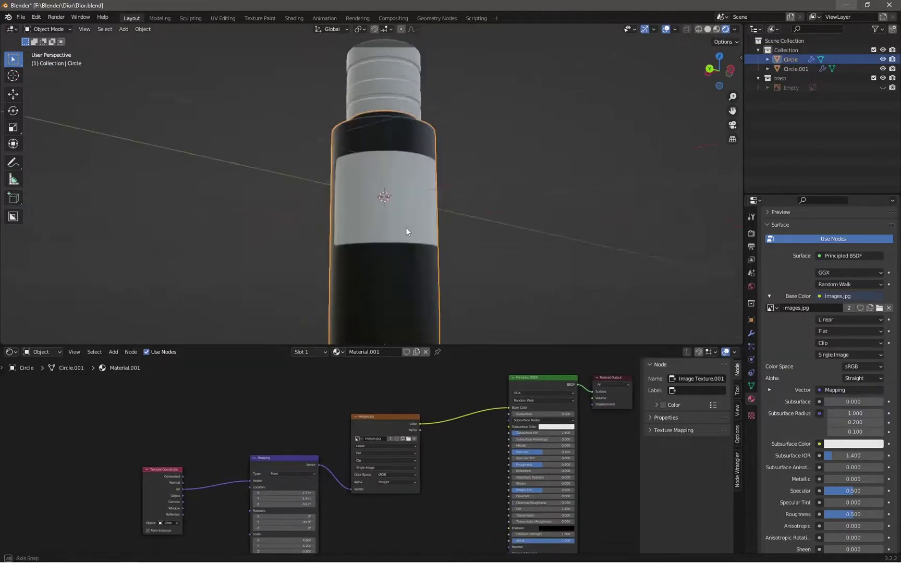
key("shift+F10")
key("Tab")
scroll(367, 237, "down", 3)
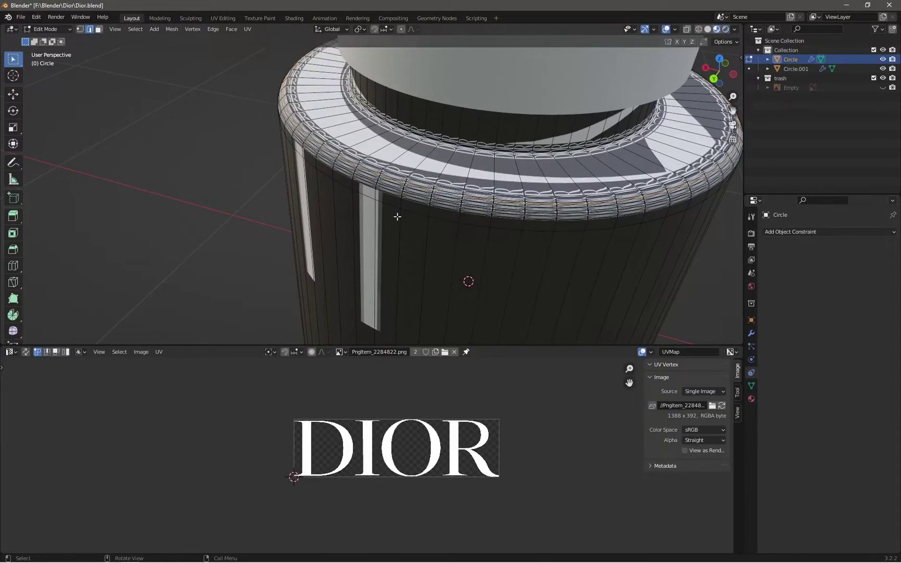
Mark the selected edge loop as a seam and select a side face of the bottle
left_click(400, 195)
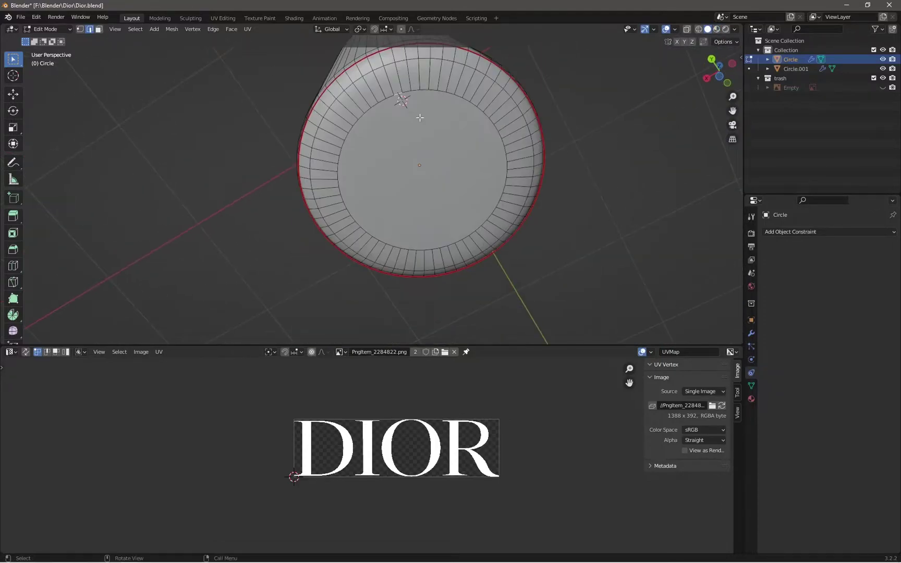
middle_click_drag(390, 253, 275, 251)
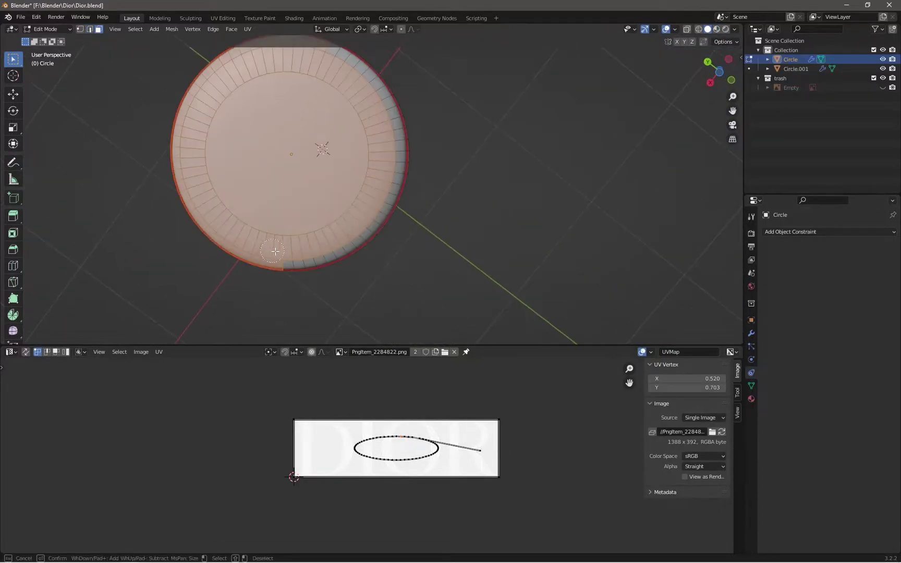
middle_click_drag(328, 61, 303, 184)
left_click(288, 211)
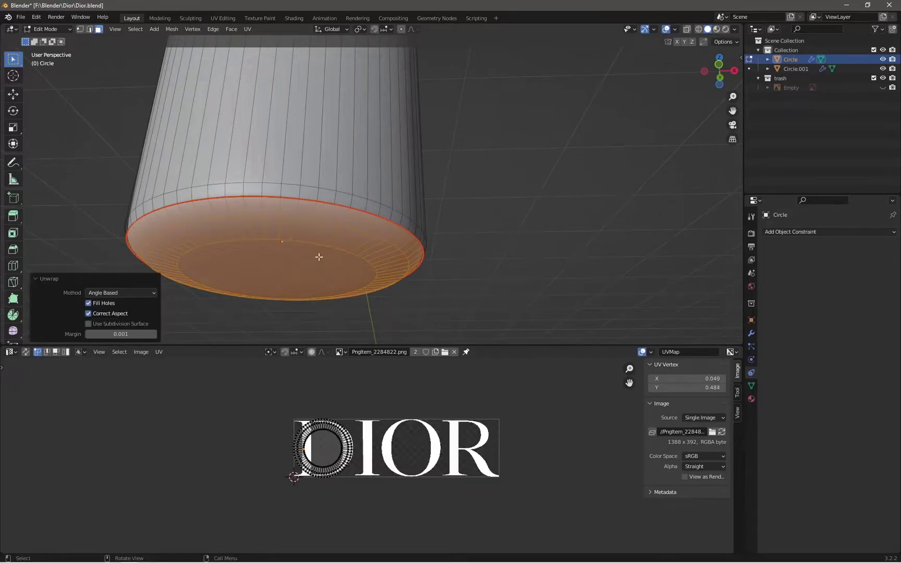
middle_click_drag(316, 256, 332, 156)
mouse_move(293, 185)
middle_mouse_down()
mouse_move(261, 134)
mouse_move(368, 165)
mouse_move(379, 214)
mouse_move(382, 167)
mouse_move(341, 137)
mouse_move(334, 172)
mouse_move(362, 247)
mouse_move(373, 188)
middle_mouse_up()
Turn on see-through mode, select the connected side faces in face mode and unwrap them
left_click(683, 29)
key("3")
key("a")
left_click(382, 166)
left_click(301, 35)
Select the bottle's top ring of faces from the top view and unwrap it
left_click(328, 209, "alt")
key("ctrl+i")
key("7")
left_click(373, 188, "alt")
key("u")
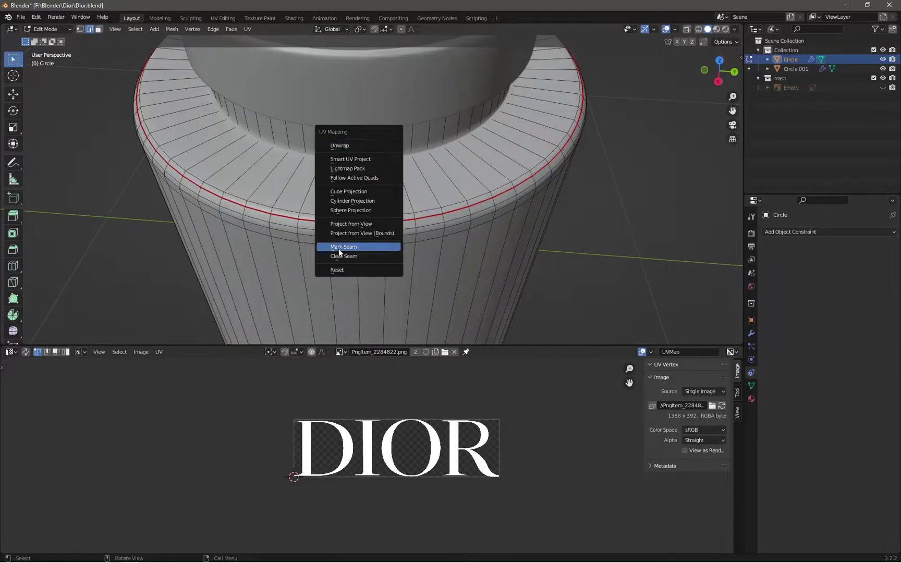
mouse_move(370, 141)
middle_mouse_down()
mouse_move(359, 198)
mouse_move(349, 189)
mouse_move(375, 224)
mouse_move(360, 240)
middle_mouse_up()
left_click(349, 190, "alt")
Select the whole mesh in see-through mode, then pick a single face
key("u")
key("a")
key("alt+z")
scroll(359, 239, "up", 5)
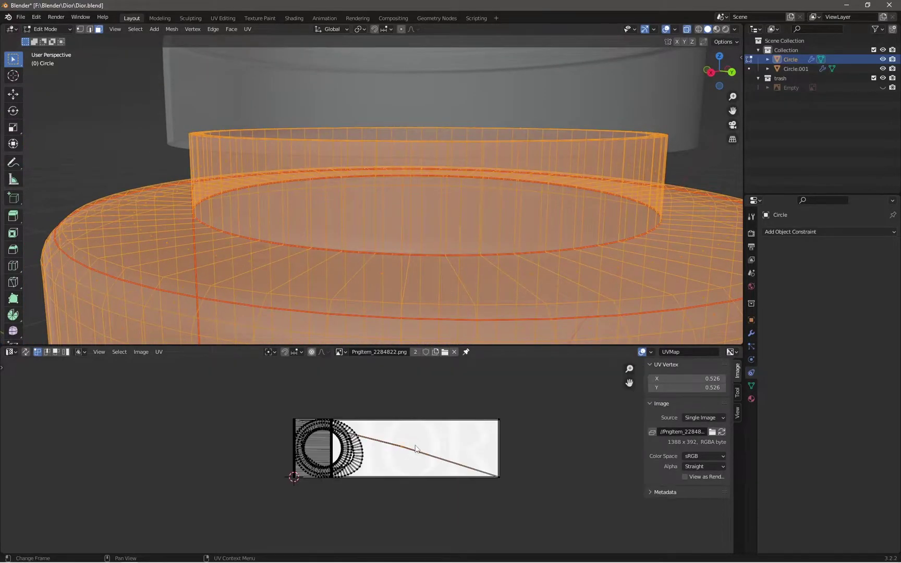
scroll(479, 301, "down", 5)
left_click(371, 197)
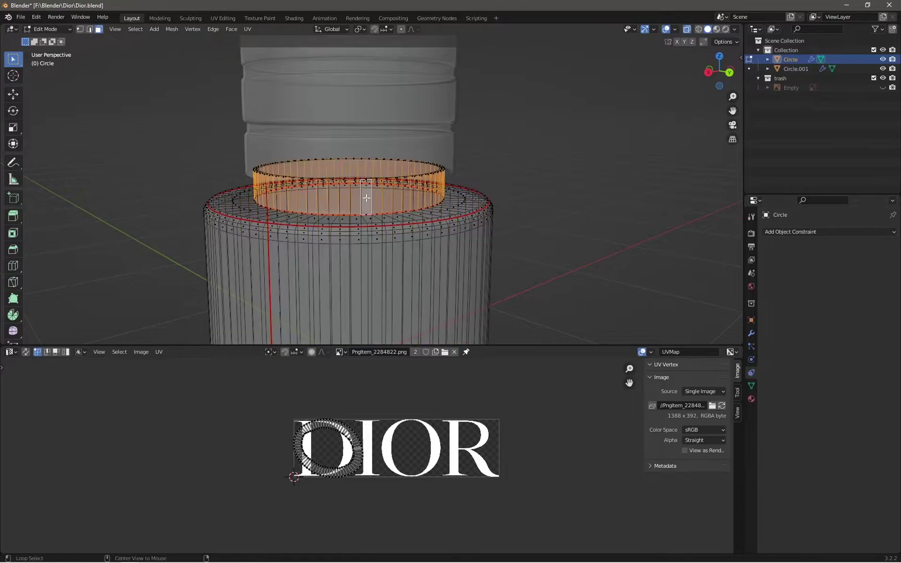
Clear the selection and unwrap the mesh faces again
middle_click_drag(367, 197, 203, 317)
key("alt+a")
scroll(368, 275, "down", 3)
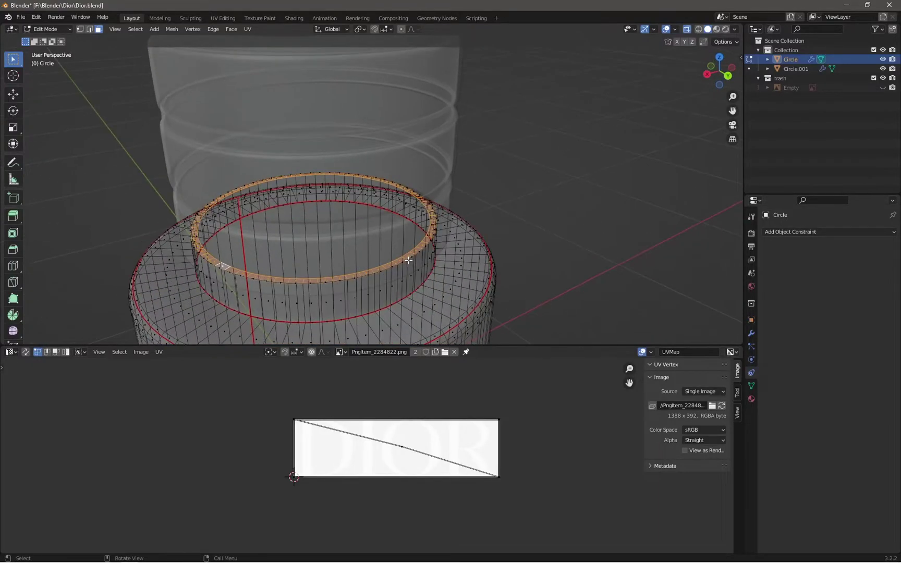
key("u")
left_click(376, 275)
key("a")
mouse_move(376, 275)
middle_mouse_down()
mouse_move(435, 260)
mouse_move(381, 204)
mouse_move(409, 248)
mouse_move(251, 241)
middle_mouse_up()
Select the wider band of faces near the top ring and snap its UV corner to the image's top-right
key("alt+a")
left_click(219, 198, "alt")
left_click(188, 219, "alt")
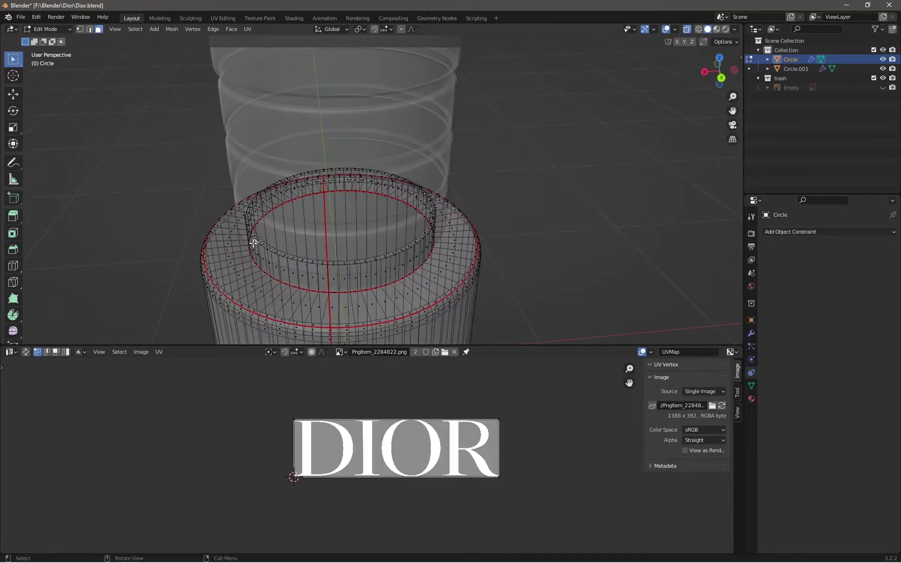
left_click(251, 241, "alt")
scroll(251, 241, "up", 3)
left_click(457, 417)
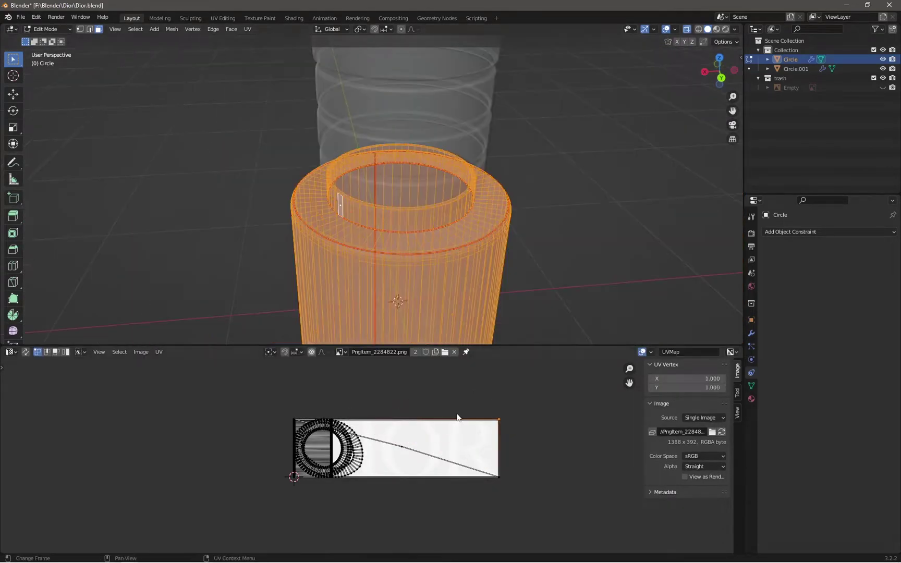
Undo the last selection change and re-enter edit mode on the bottle body
mouse_move(391, 304)
middle_mouse_down()
mouse_move(425, 252)
mouse_move(394, 259)
middle_mouse_up()
key("alt+a")
key("ctrl+z")
key("ctrl+z")
scroll(249, 446, "up", 5)
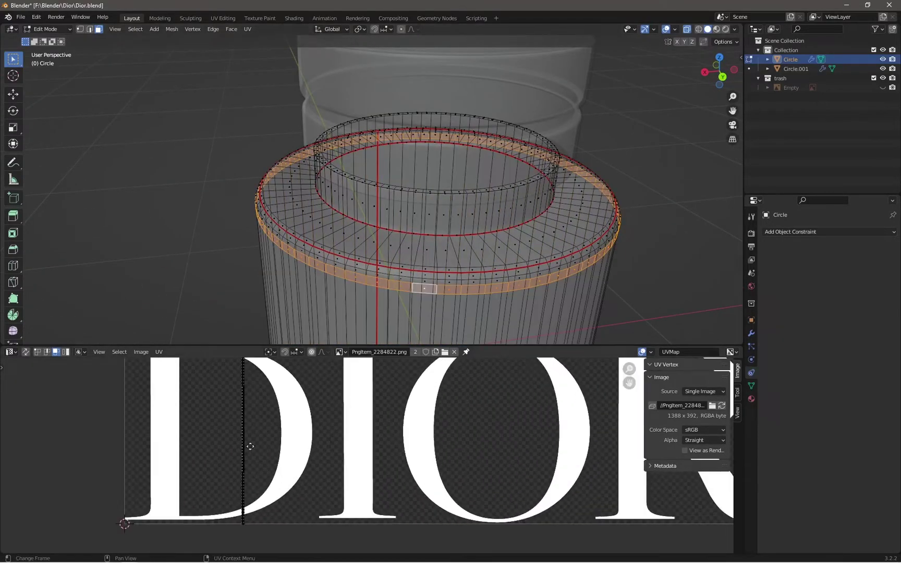
key("Tab")
scroll(526, 230, "down", 3)
key("Tab")
scroll(250, 434, "down", 5)
Switch the viewport to solid textured preview and select the body's UV island
key("l")
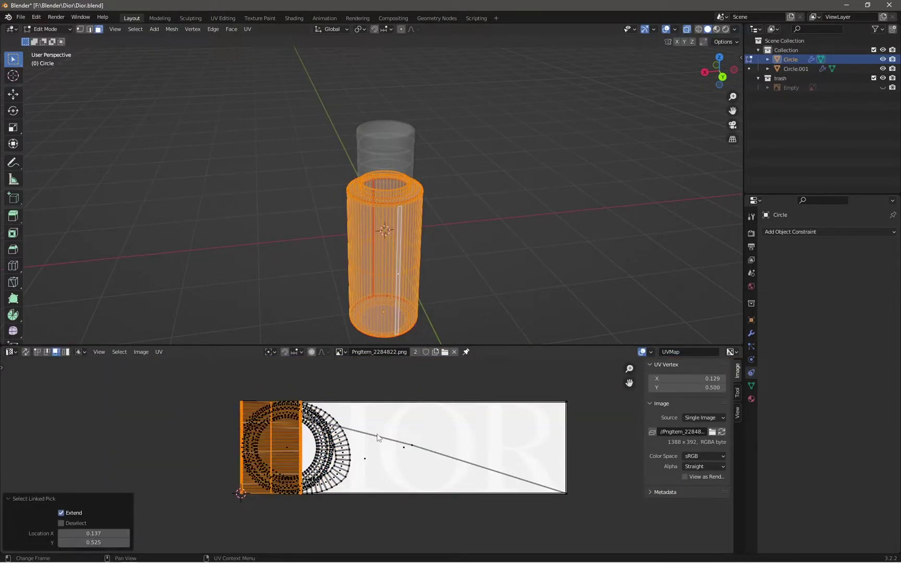
left_click(686, 29)
key("alt+a")
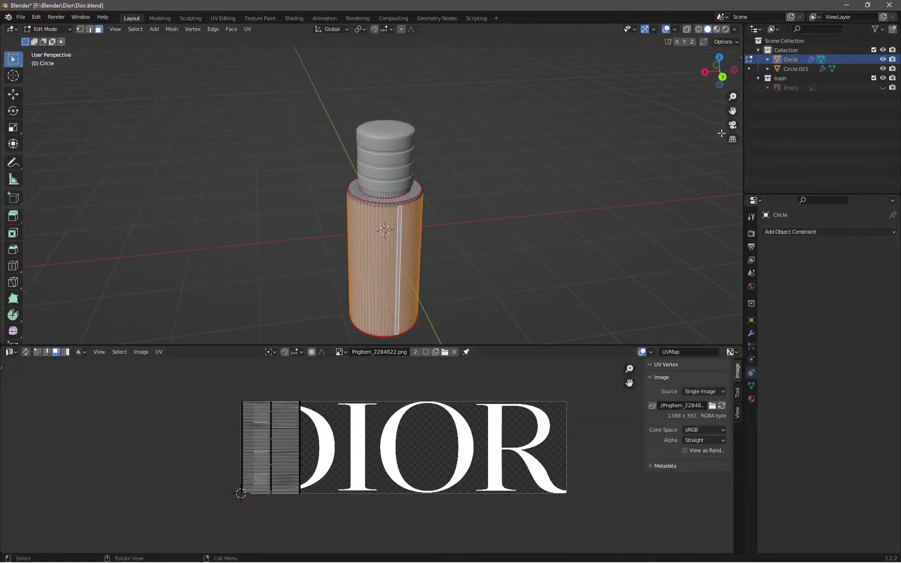
left_click(725, 29)
key("l")
Rotate the body's UV island by 90° after a trial resize
key("r")
key("Escape")
scroll(424, 419, "down", 2)
key("s")
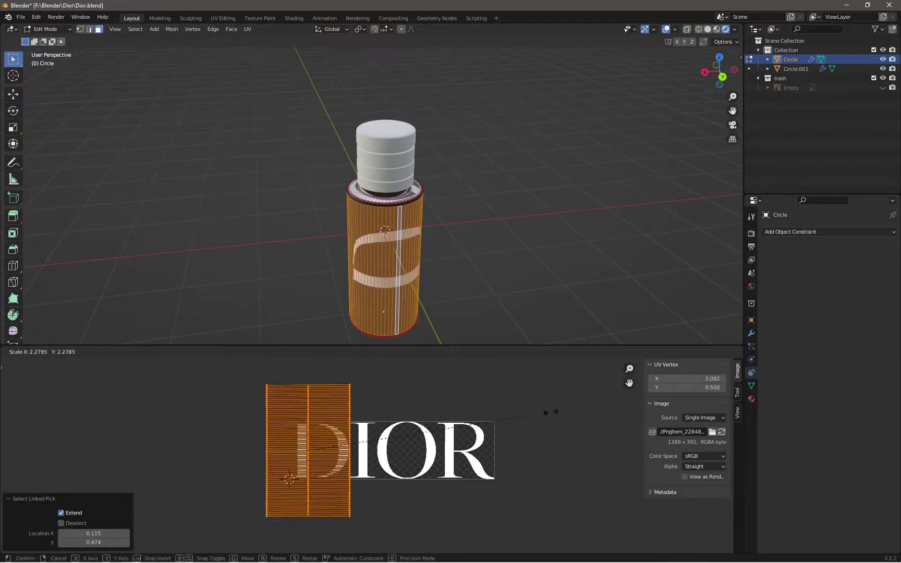
left_click(407, 397)
type("r90")
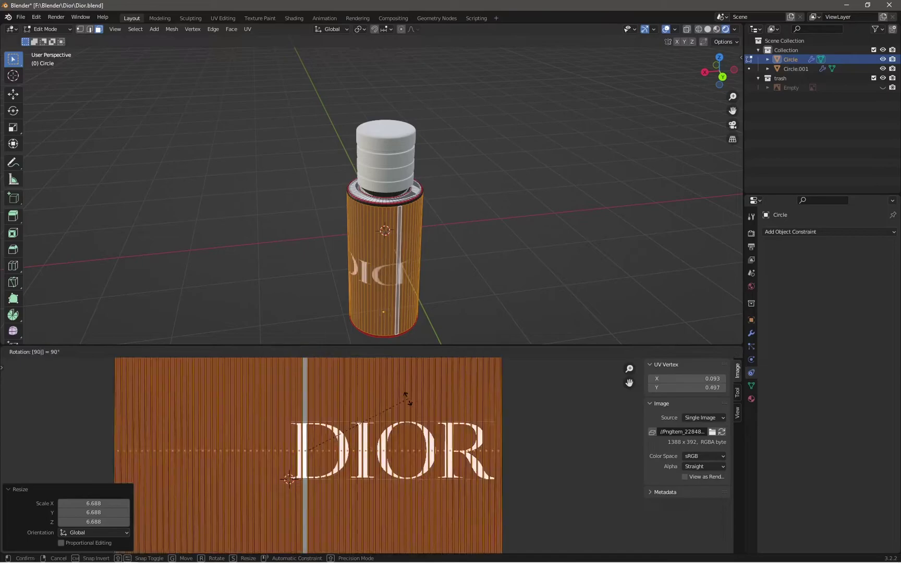
key("Return")
Move the UV island so DIOR sits on the body and scale it smaller
key("g")
left_click(601, 439)
key("s")
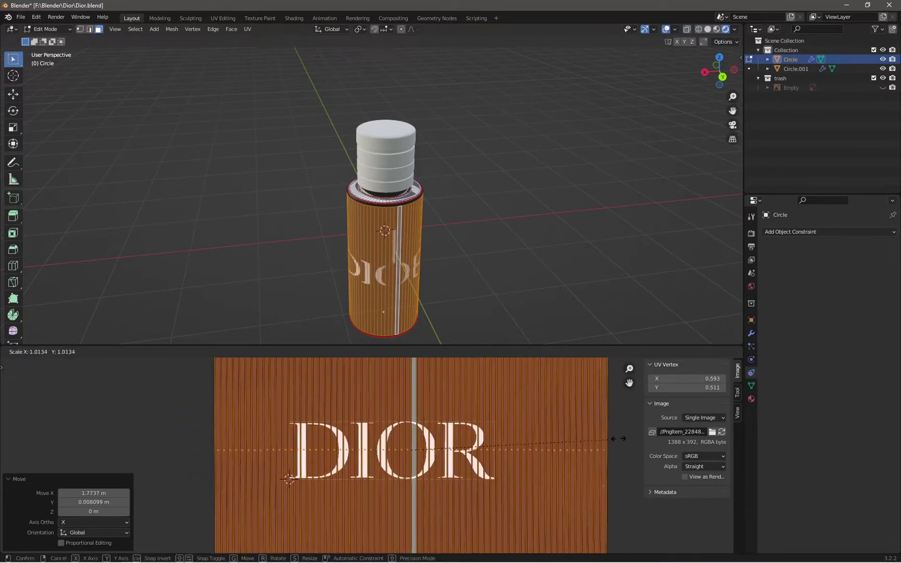
left_click(257, 413)
Scale the body UV island back up to fit the logo, then return to object mode
key("Tab")
scroll(276, 221, "up", 3)
key("Tab")
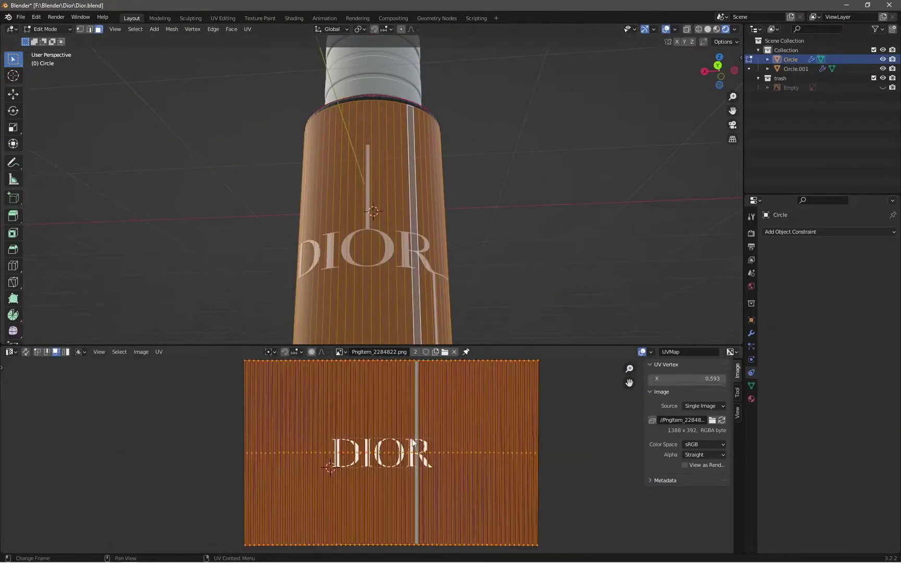
key("s")
left_click(295, 412)
key("Tab")
Turn the lower area into the UV Editor and enter edit mode on the bottle body
middle_click_drag(323, 105, 396, 402)
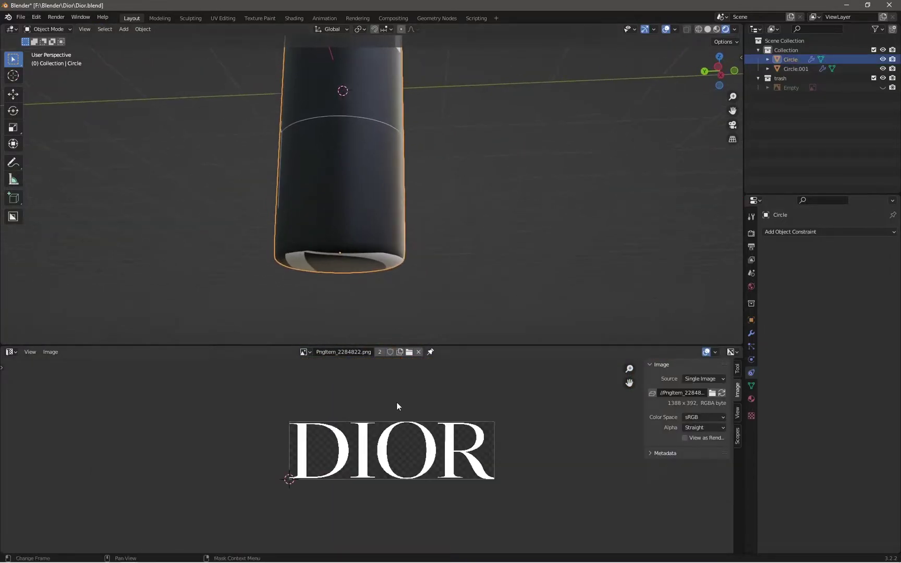
left_click(10, 351)
left_click(37, 443)
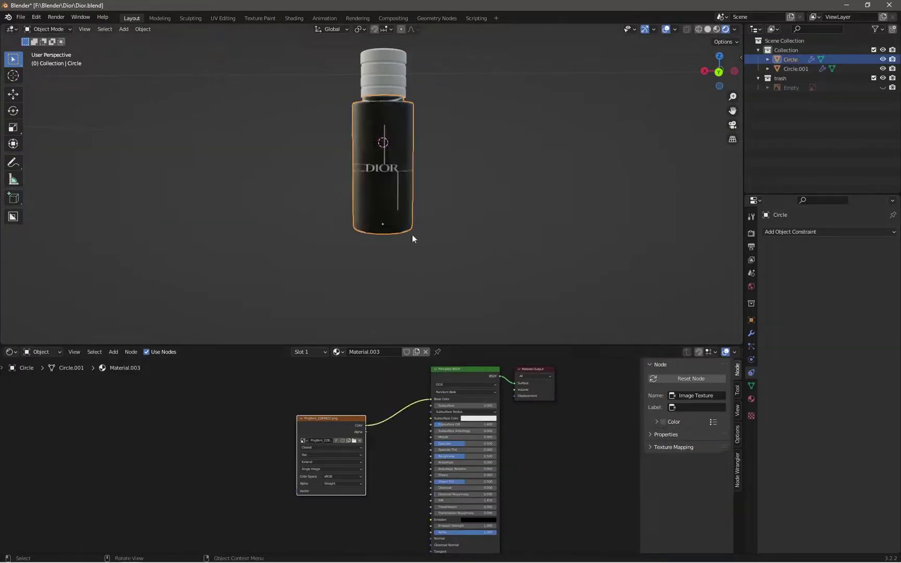
middle_click_drag(462, 195, 333, 226)
scroll(385, 148, "up", 4)
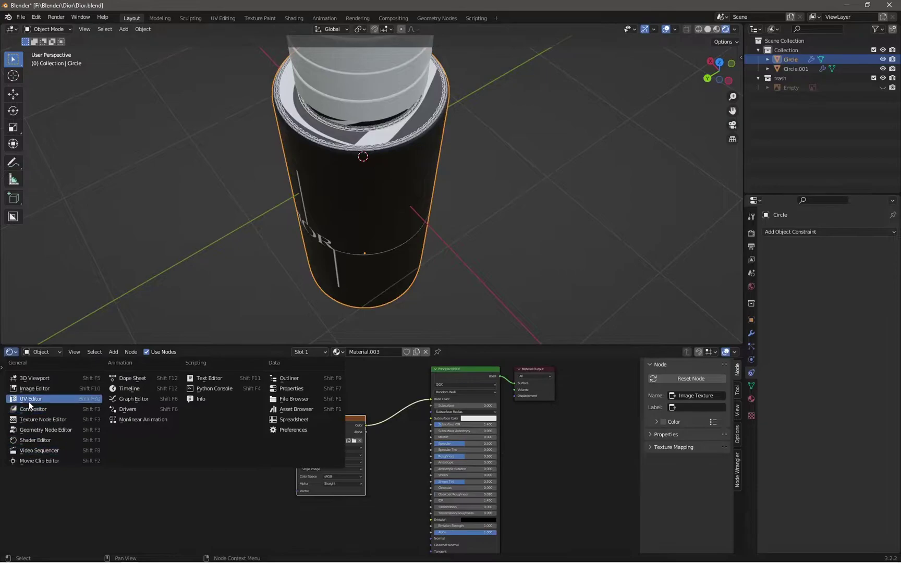
left_click(30, 399)
key("Tab")
Confirm the moved UVs and bring up the UV mapping options for the top ring
left_click(425, 448)
scroll(297, 293, "up", 3)
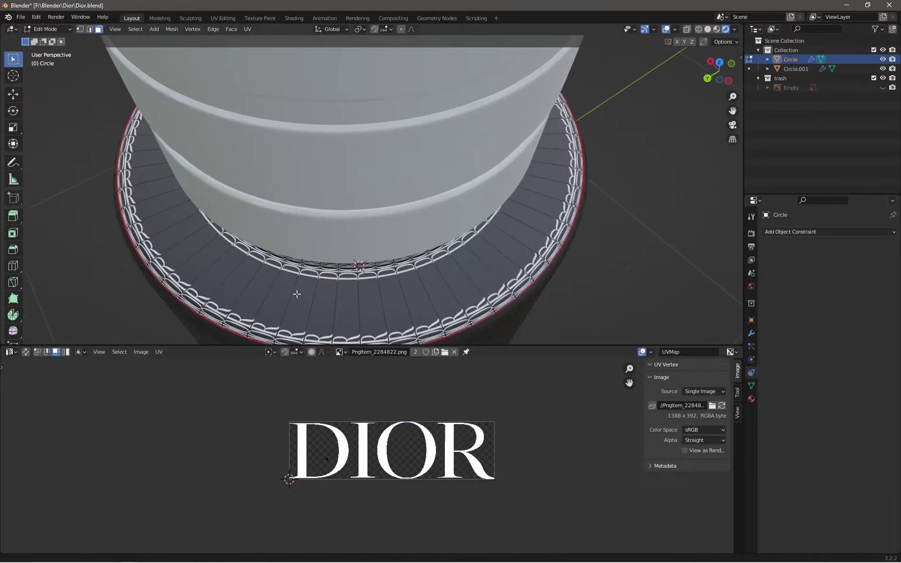
scroll(318, 231, "up", 2)
scroll(330, 249, "down", 2)
key("u")
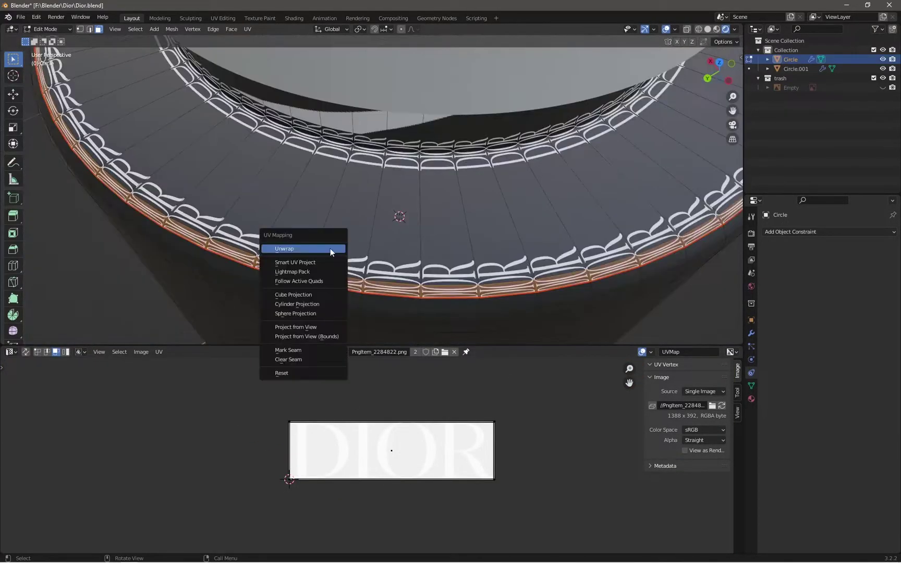
key("Escape")
Reveal the hidden mesh parts and select the top ring's UVs
scroll(330, 248, "down", 3)
key("alt+h")
key("alt+a")
key("alt+a")
scroll(325, 227, "up", 4)
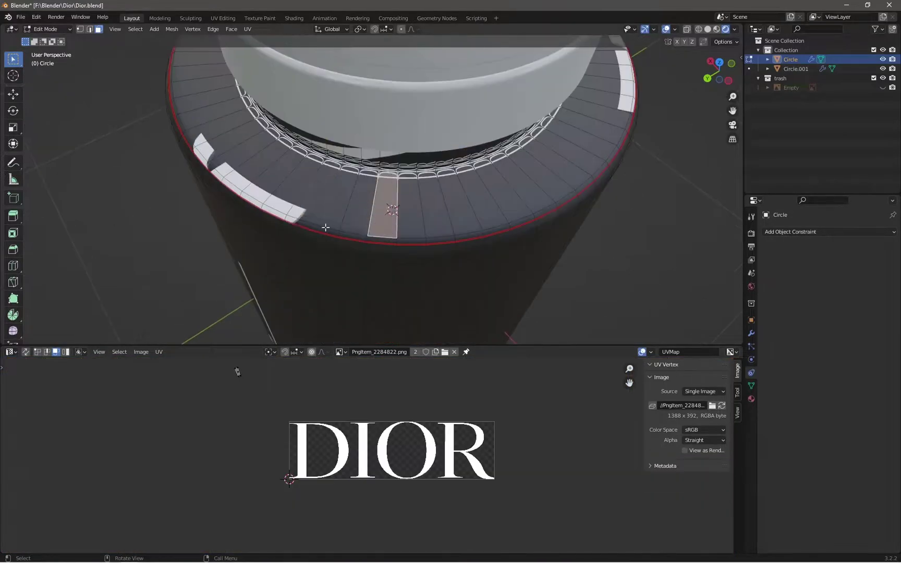
left_click(325, 372)
key("g")
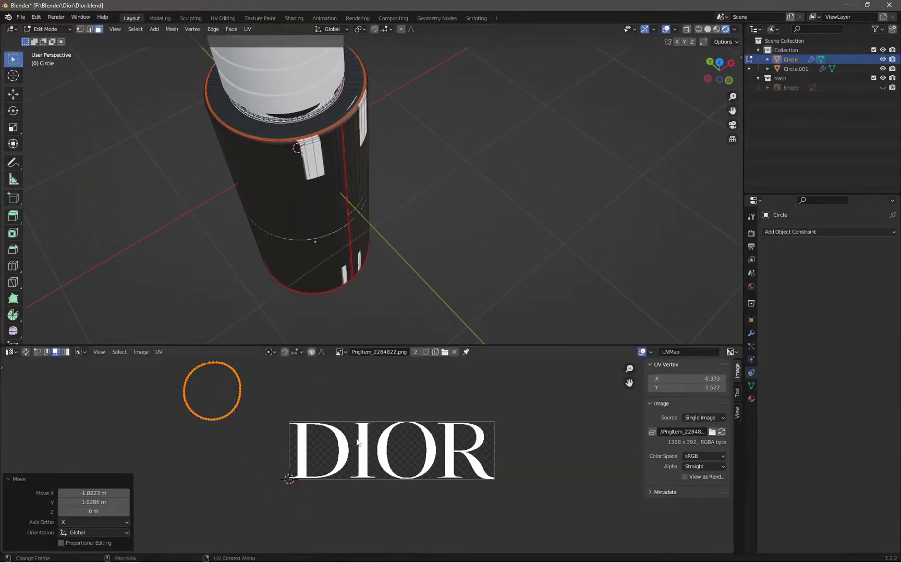
key("alt+h")
scroll(253, 390, "up", 2)
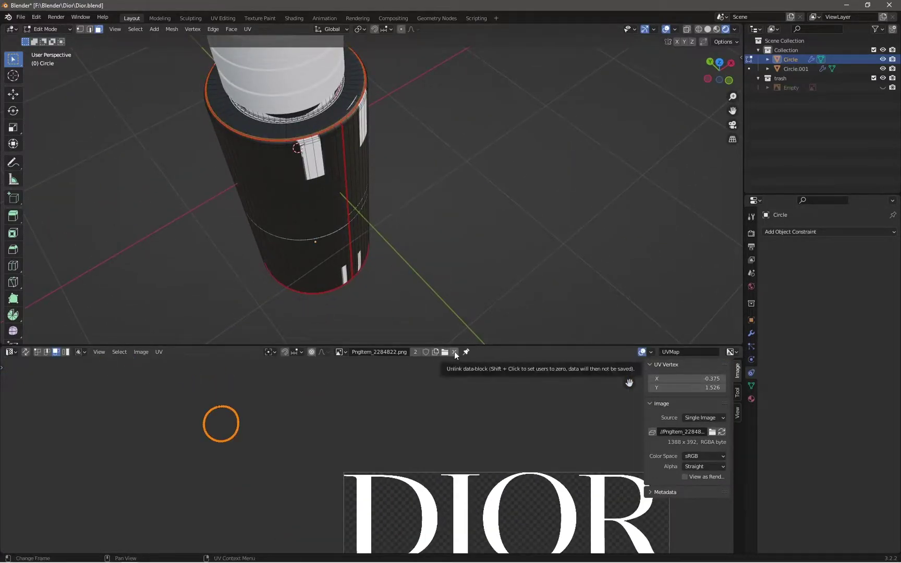
Replace the editor's DIOR image with PngItem_2284822.png and confirm the ring's UV position
left_click(454, 351)
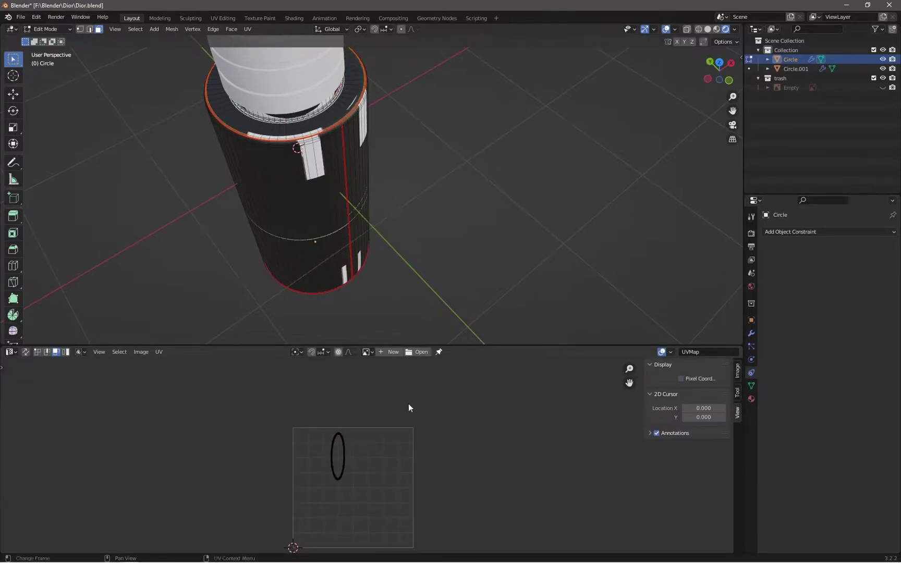
left_click(417, 351)
double_click(470, 235)
left_click(412, 478)
scroll(401, 477, "down", 3)
Enlarge the top ring's UVs and move them off the DIOR logo image
key("s")
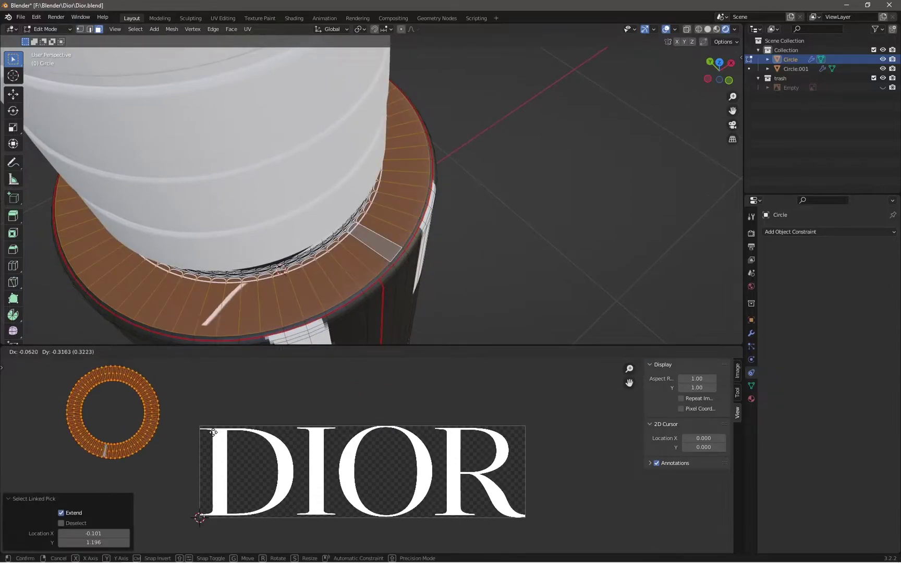
left_click(227, 453)
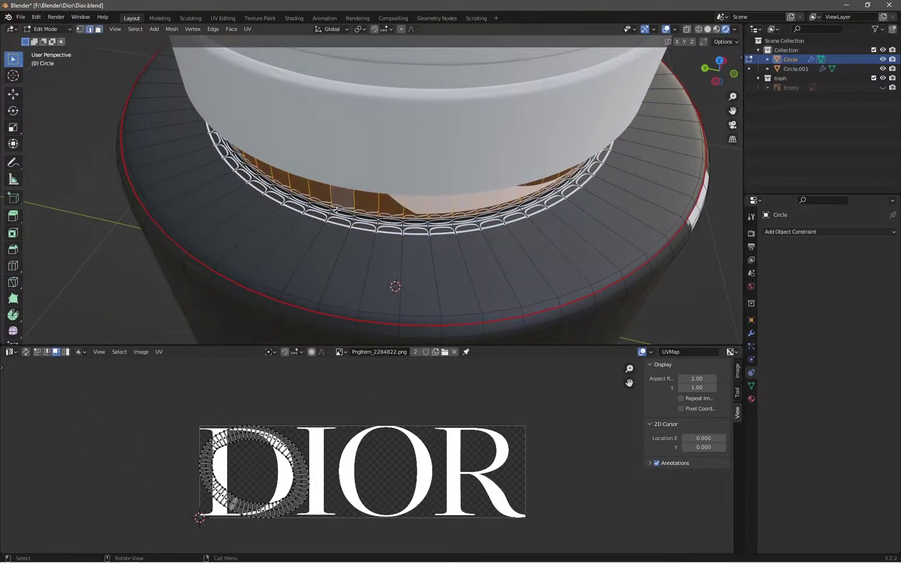
left_click(707, 29)
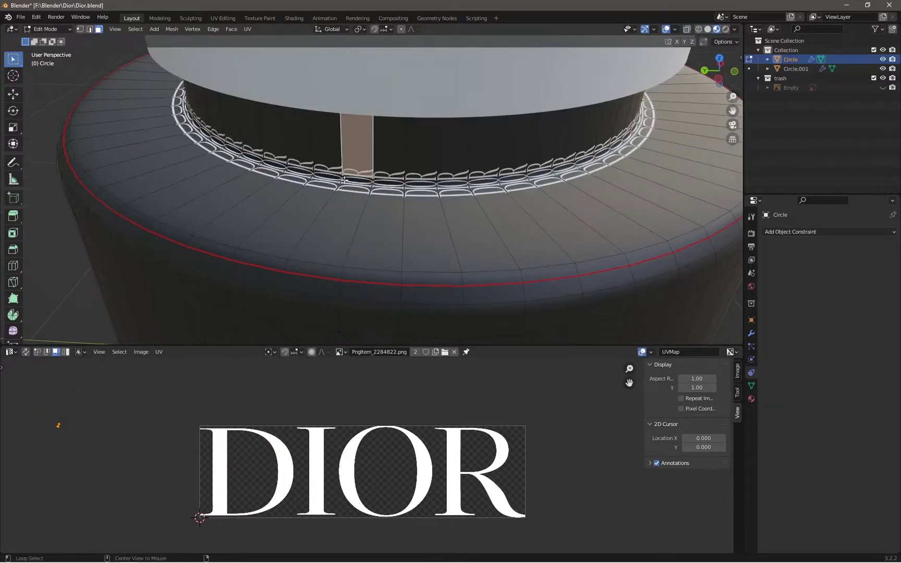
left_click(157, 416)
scroll(394, 214, "up", 5)
scroll(394, 215, "down", 2)
scroll(394, 214, "down", 3)
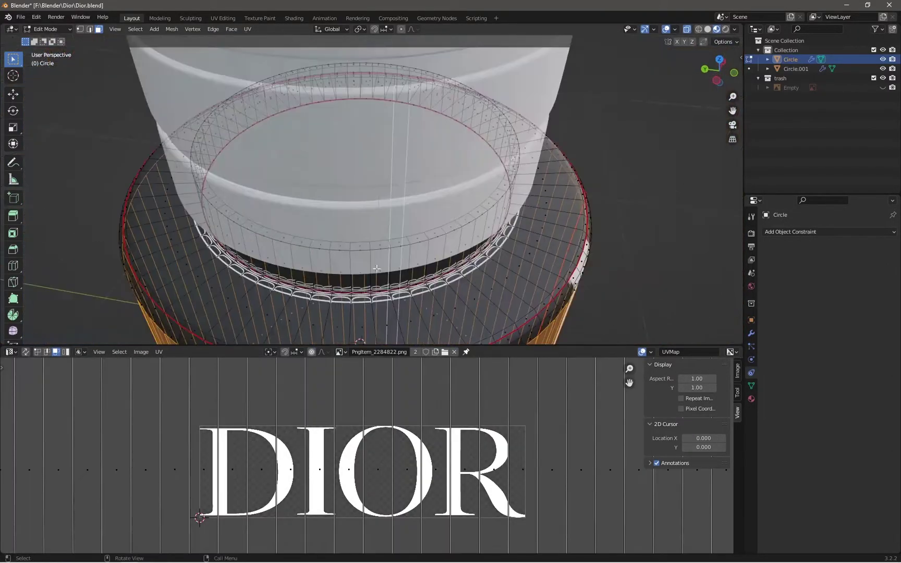
left_click(183, 397)
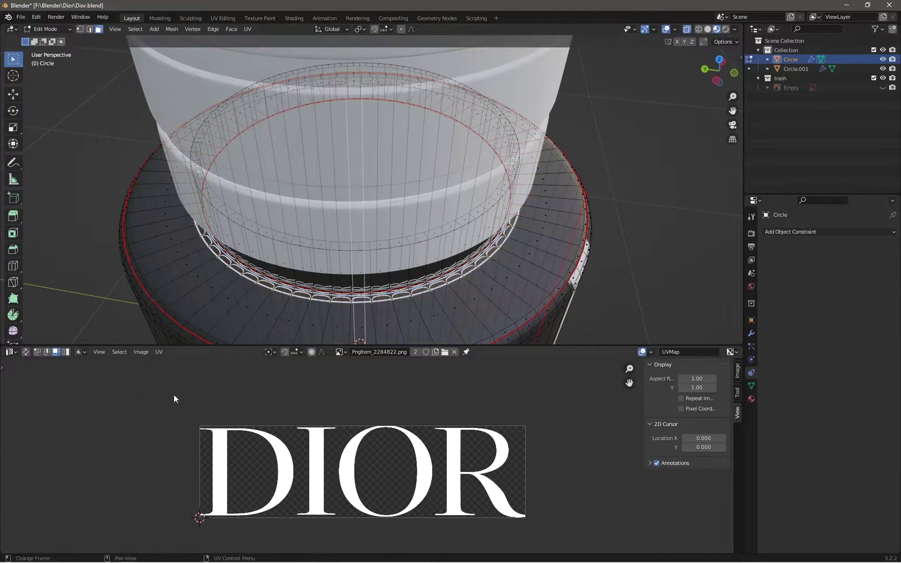
scroll(365, 209, "down", 2)
Switch the lower area back to the Shader Editor and return to object mode
left_click(10, 351)
left_click(31, 397)
mouse_move(330, 249)
middle_mouse_down()
mouse_move(416, 233)
mouse_move(396, 170)
middle_mouse_up()
key("Tab")
scroll(459, 216, "down", 3)
scroll(343, 210, "up", 3)
Rotate, move and scale the body's UV island to 4.892 so the DIOR logo bands the bottle
middle_click_drag(343, 209, 265, 487)
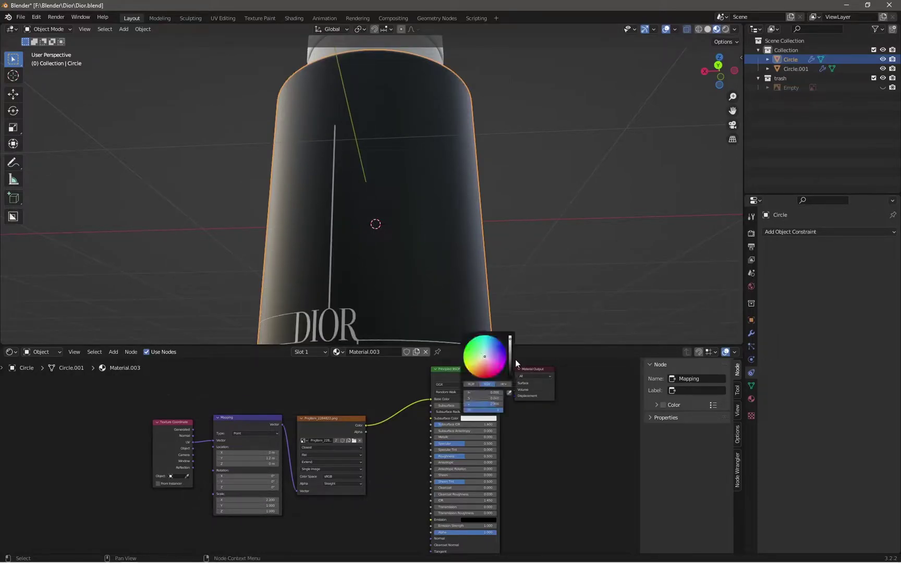
key("s")
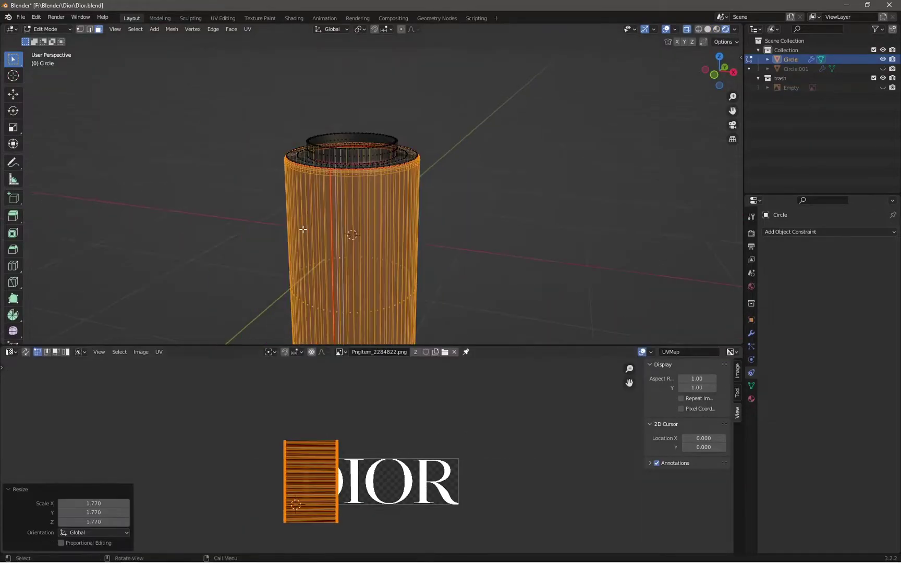
mouse_move(365, 219)
middle_mouse_down()
mouse_move(389, 249)
mouse_move(382, 211)
mouse_move(378, 221)
middle_mouse_up()
key("shift+alt+z")
scroll(334, 469, "down", 2)
key("r")
key("g")
left_click(426, 454)
key("s")
left_click(543, 432)
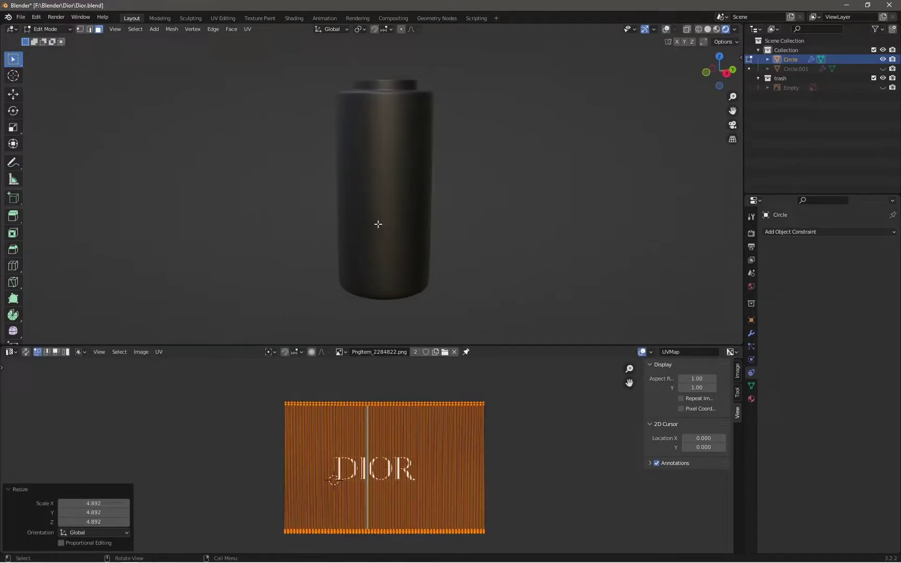
Leave Edit Mode, restore the overlays and switch the lower area from the Shader Editor to the UV Editor
left_click(10, 354)
left_click(36, 434)
key("ctrl+z")
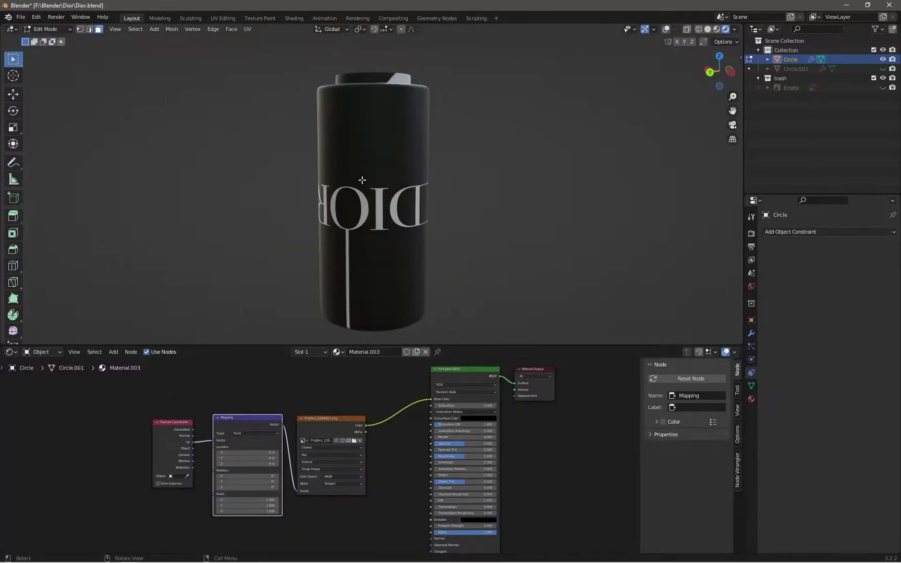
scroll(321, 454, "up", 1)
key("Tab")
key("shift+alt+z")
left_click(11, 352)
left_click(31, 411)
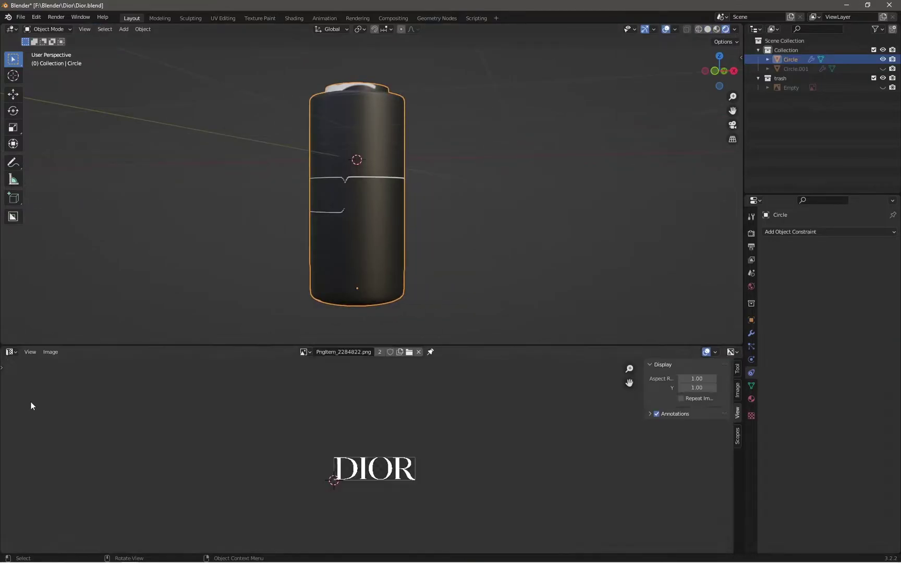
Select the bottle's top ring faces in Edit Mode and unwrap them
mouse_move(365, 182)
middle_mouse_down()
mouse_move(411, 150)
mouse_move(364, 209)
mouse_move(380, 250)
middle_mouse_up()
key("Tab")
left_click(364, 209, "alt")
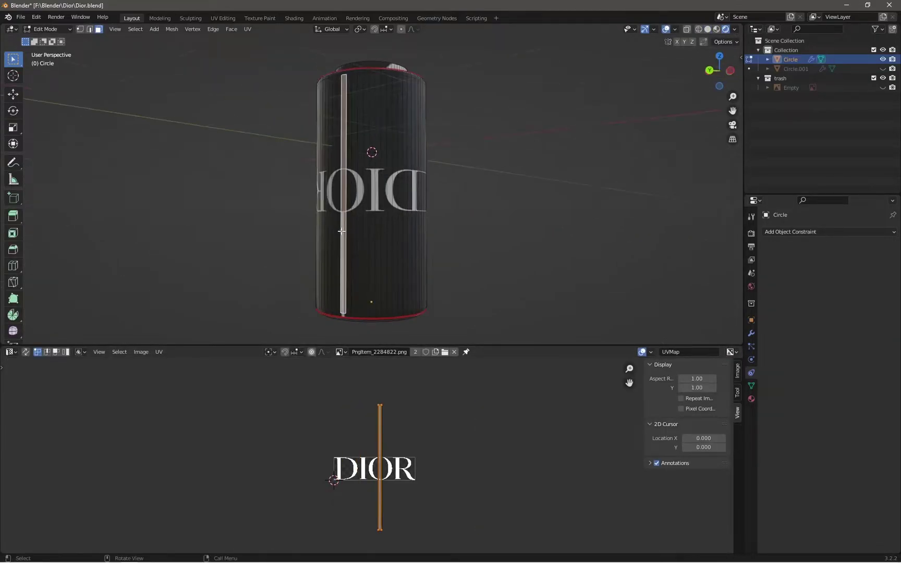
scroll(386, 276, "up", 2)
key("Escape")
middle_click_drag(415, 161, 342, 127)
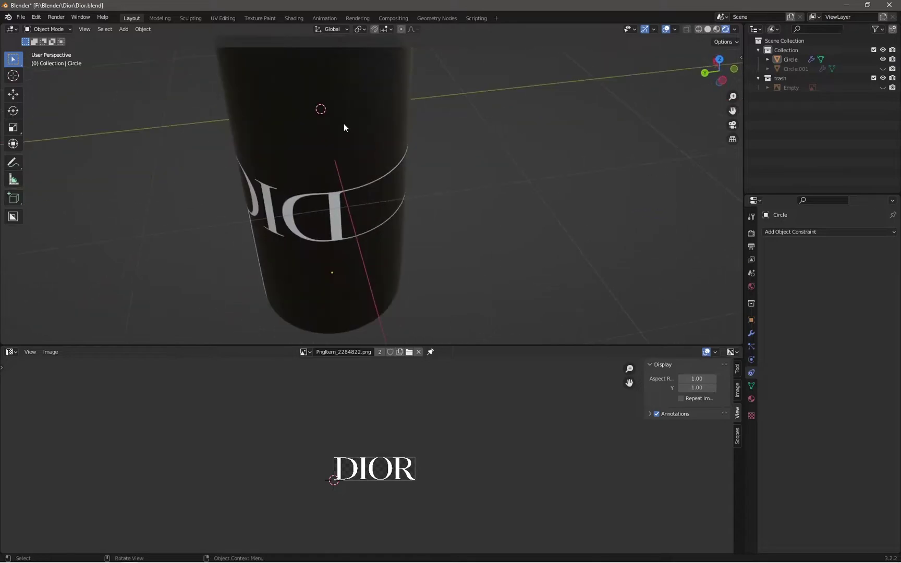
left_click(337, 97, "alt")
key("u")
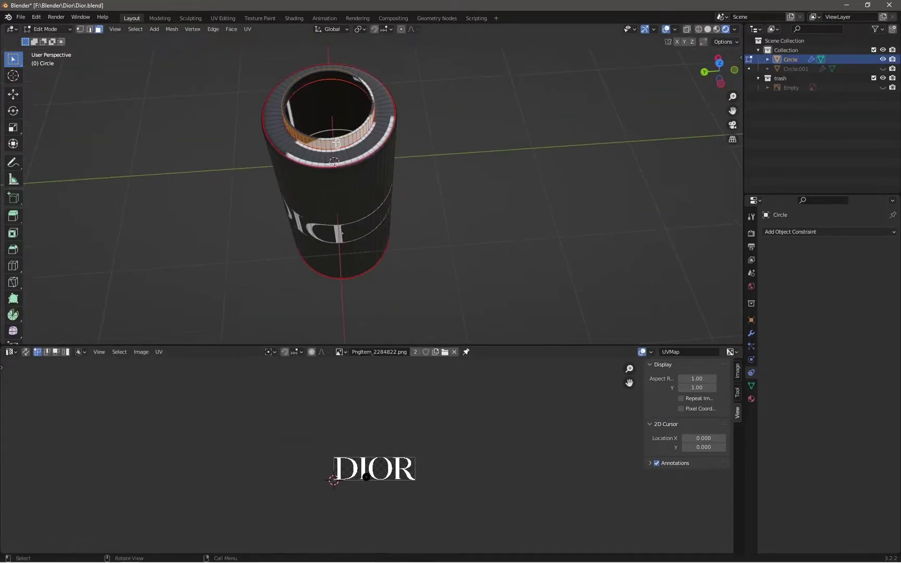
Reselect the top rim ring faces so their UV strips can sit outside the logo image
scroll(338, 105, "up", 5)
middle_click_drag(339, 104, 186, 272)
scroll(186, 272, "down", 3)
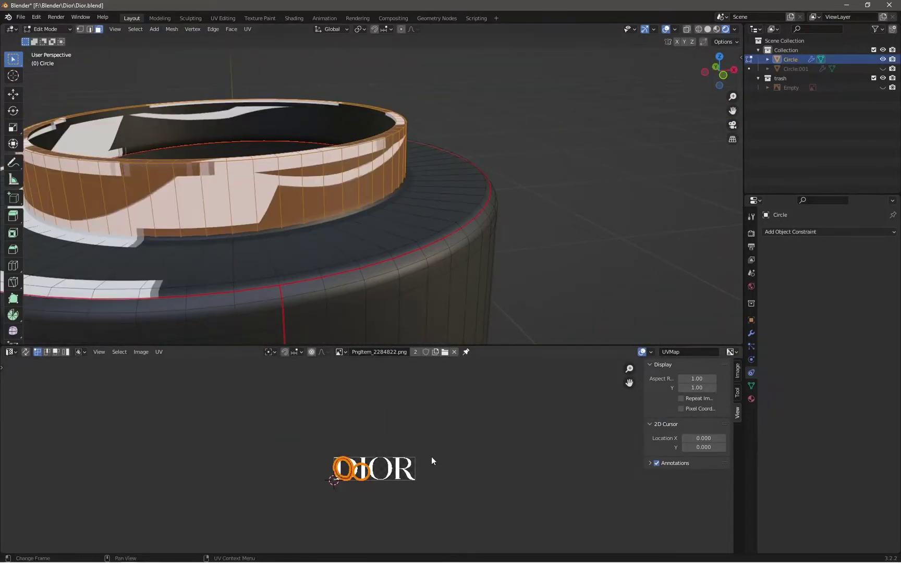
middle_click_drag(313, 235, 427, 256)
left_click(428, 256, "alt")
scroll(427, 257, "down", 3)
left_click(437, 209, "alt")
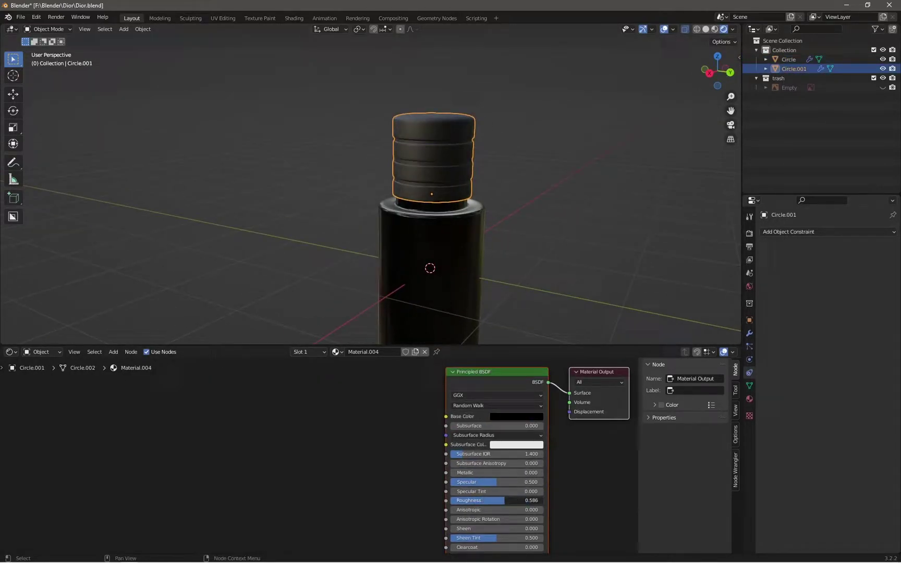
Unhide the reference Empty and give the cap Metallic 1, Specular 0.618 and Roughness 0.164
left_click(789, 87)
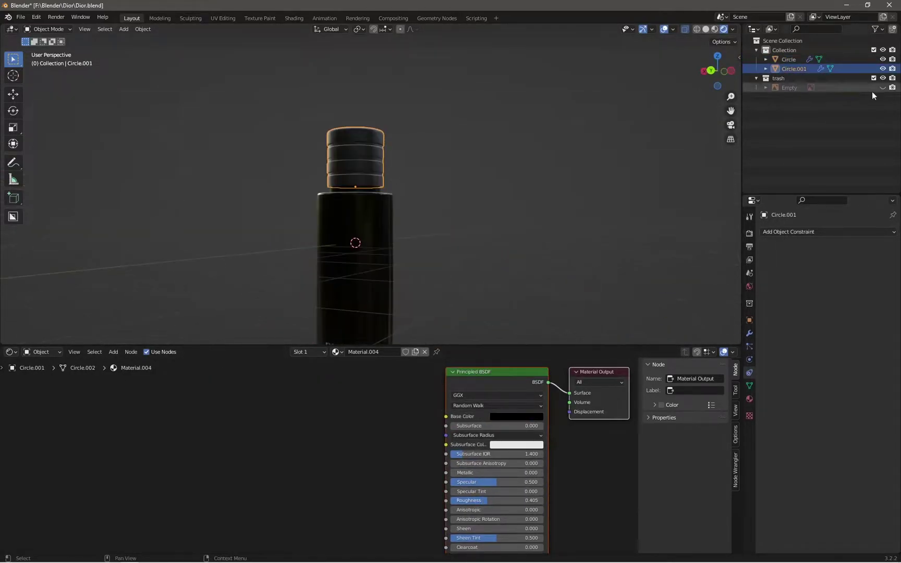
left_click(883, 88)
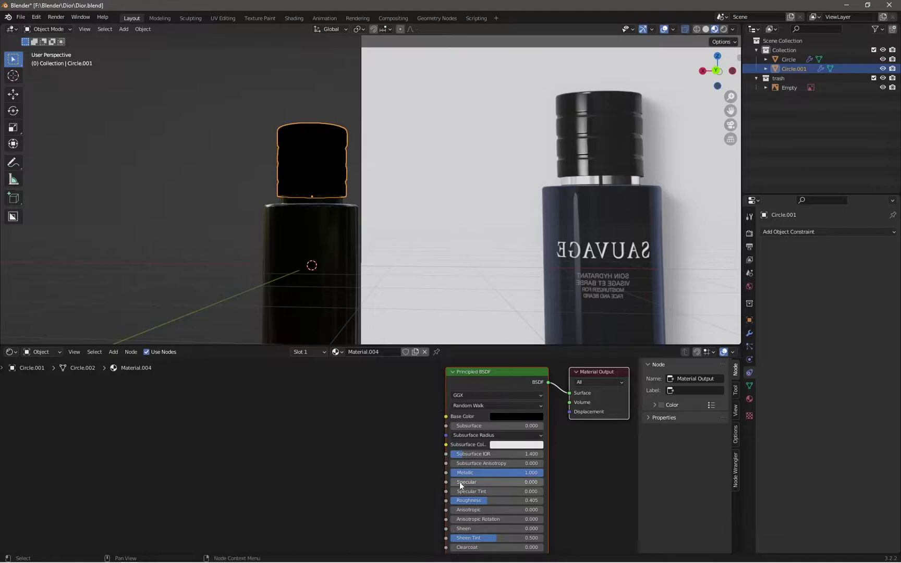
left_click_drag(460, 485, 508, 485)
middle_click_drag(334, 239, 355, 229)
middle_click_drag(341, 267, 257, 195)
scroll(336, 159, "up", 2)
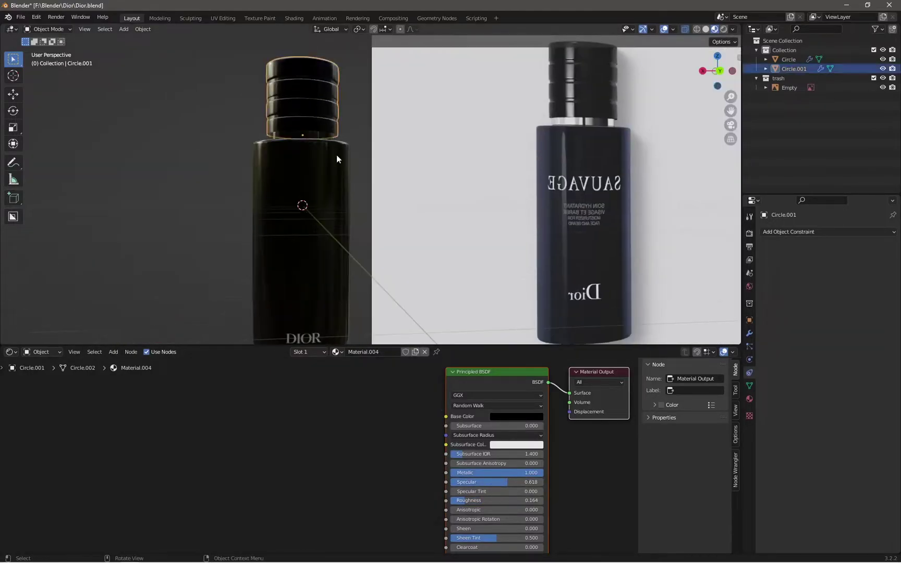
left_click(282, 154)
Add an 'upper area' material slot to the body with Metallic 1 and Roughness 0.168
key("Tab")
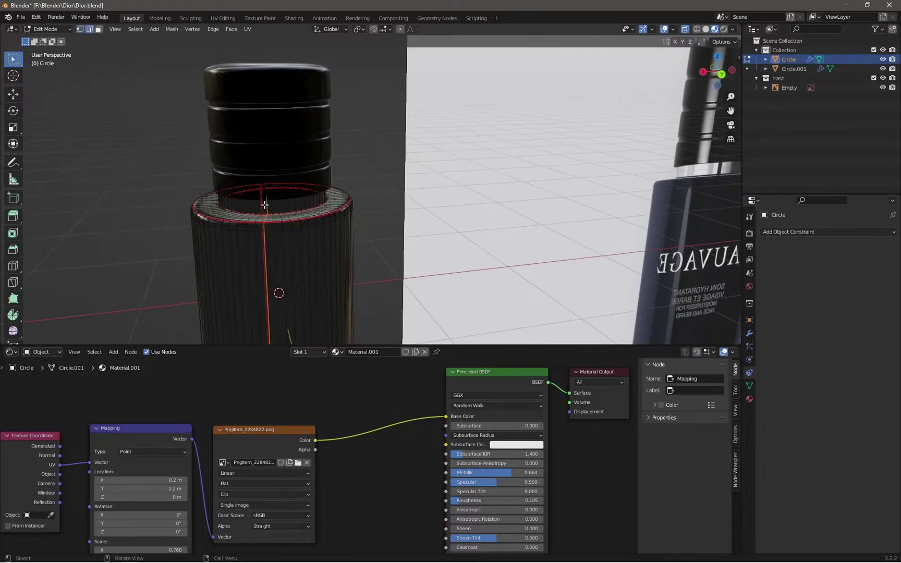
left_click(749, 399)
double_click(802, 290)
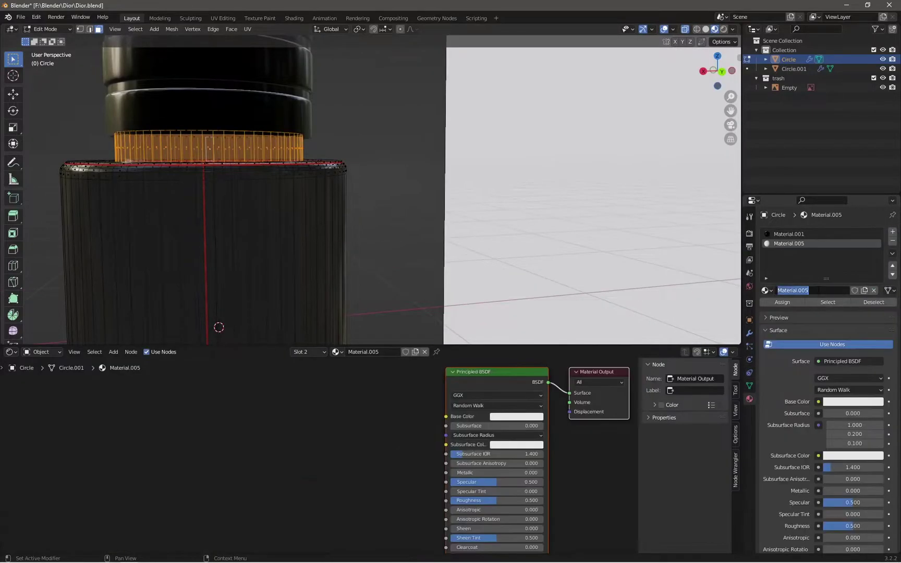
left_click_drag(484, 478, 542, 478)
key("Tab")
scroll(369, 153, "down", 3)
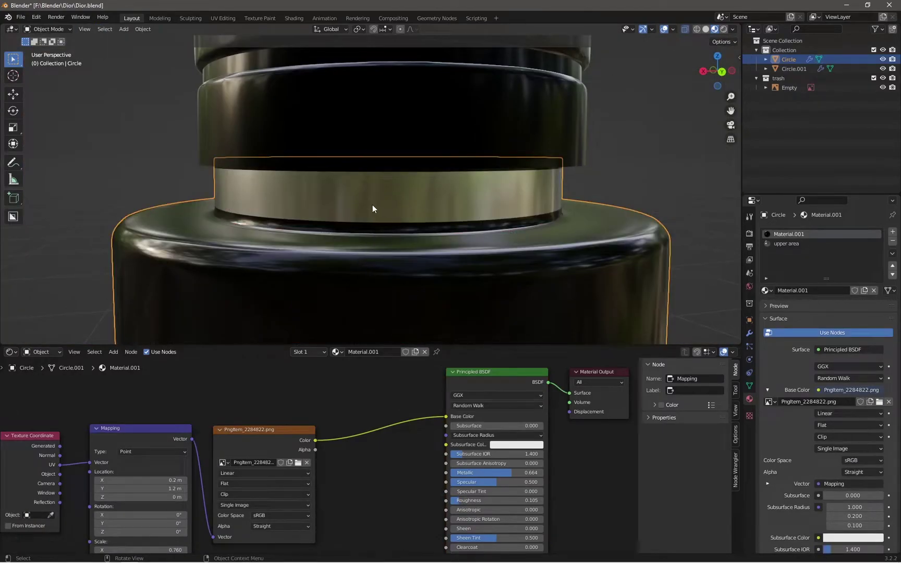
Loop cut the neck ring, then extrude and raise its top edge loop into a neck step
key("Tab")
key("ctrl+r")
left_click(368, 209)
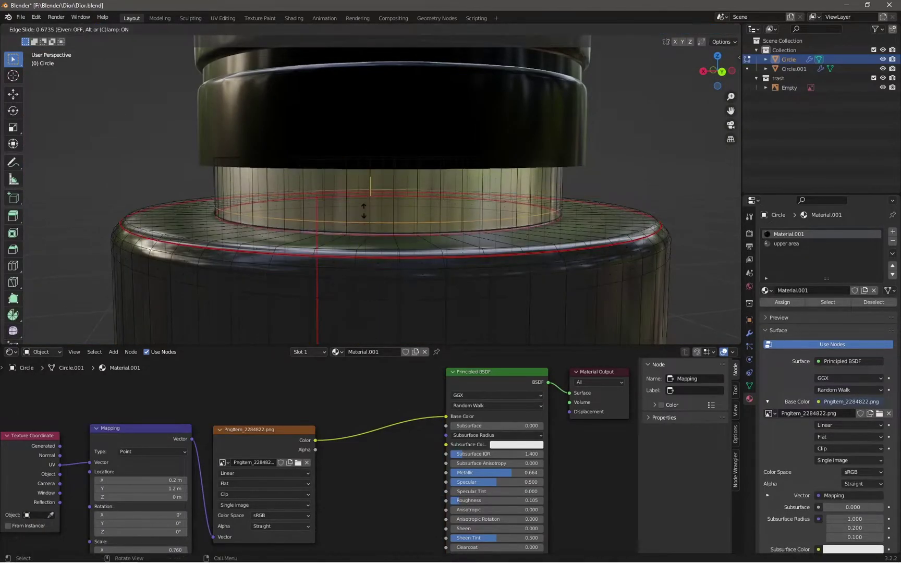
middle_click_drag(367, 212, 372, 167)
left_click(217, 94, "alt")
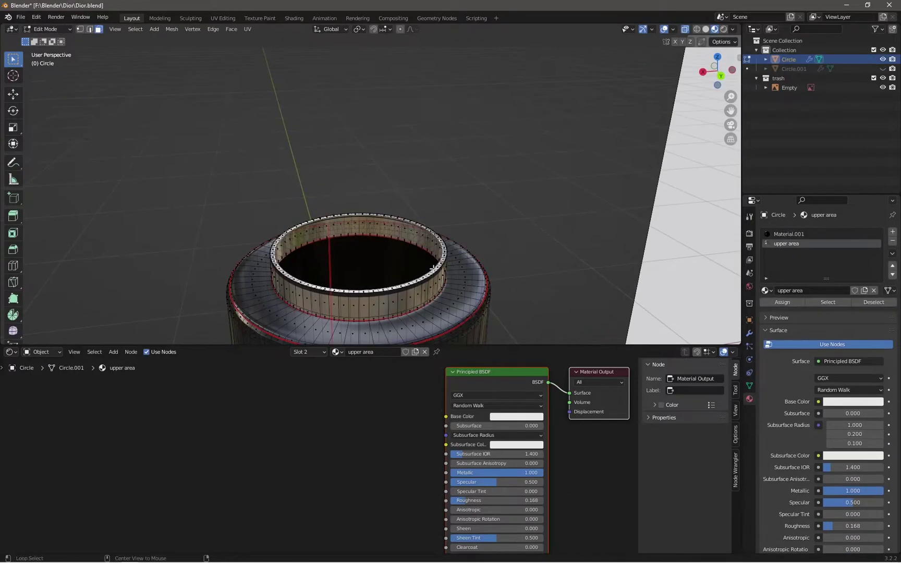
scroll(434, 268, "up", 2)
key("e")
key("Escape")
key("s")
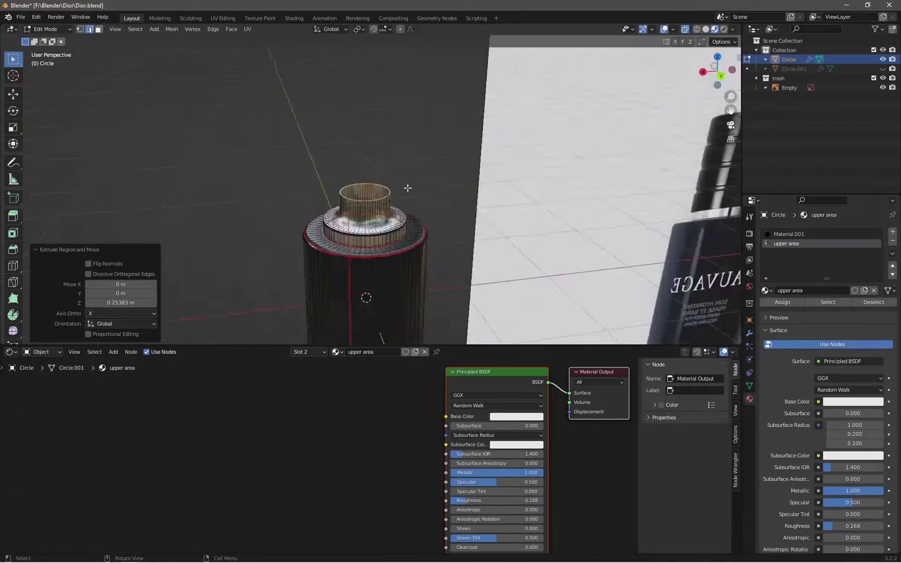
left_click(502, 201)
Place another edge loop at the ring's edge and select a face of the neck ring
middle_click_drag(502, 202, 488, 196)
scroll(489, 197, "up", 3)
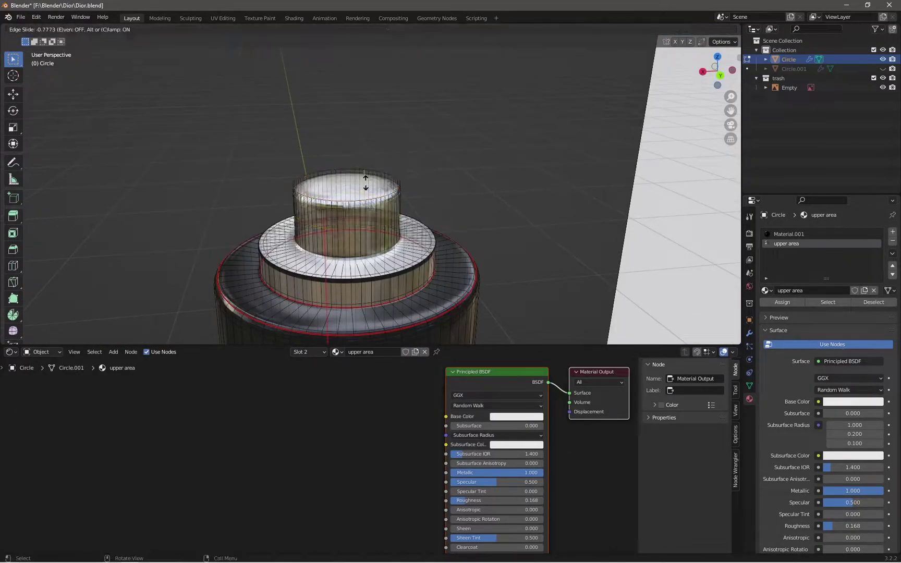
left_click(365, 178)
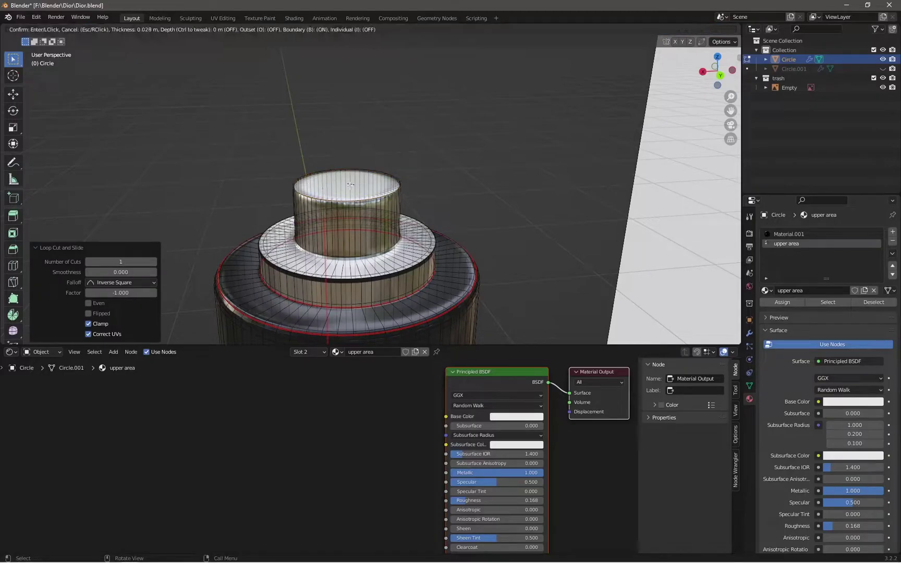
left_click(350, 185)
middle_click_drag(351, 185, 442, 277)
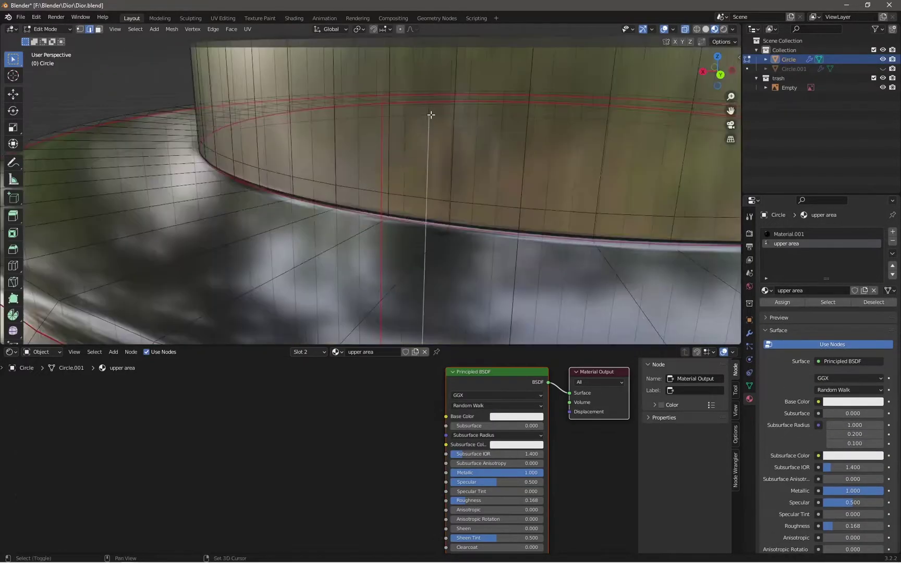
key("3")
left_click(386, 211)
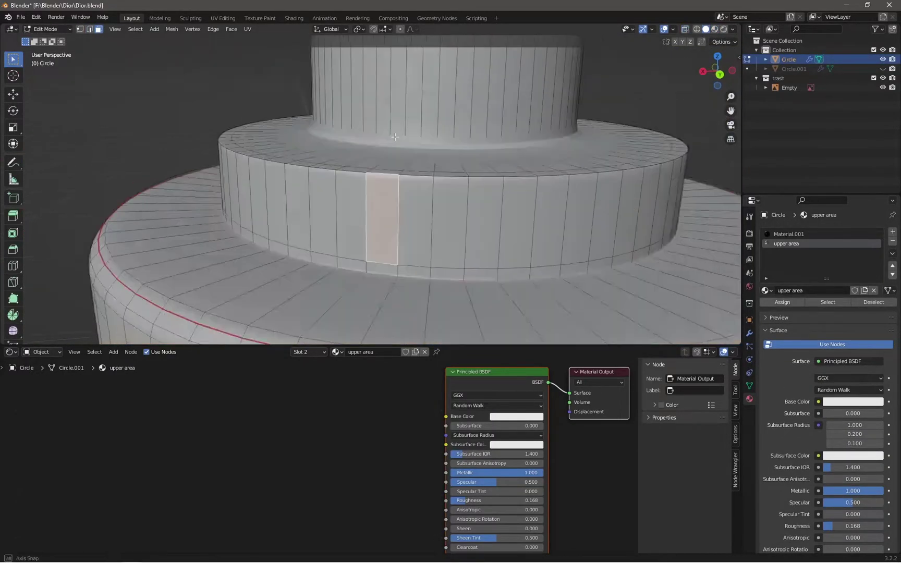
Add a loop cut on the neck ring's side, then return to Object Mode
middle_click_drag(394, 137, 361, 184)
key("z")
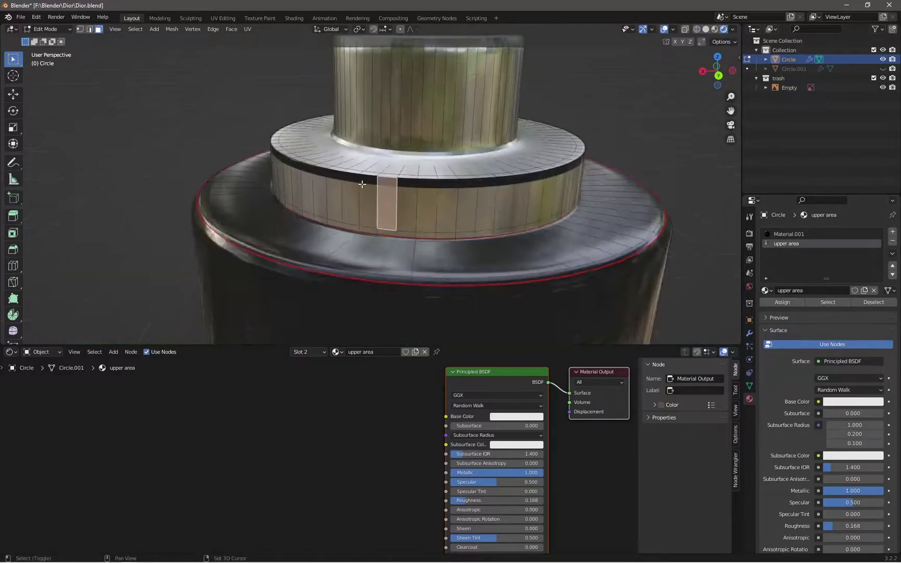
scroll(362, 184, "up", 4)
scroll(364, 157, "down", 2)
key("ctrl+r")
left_click(367, 156)
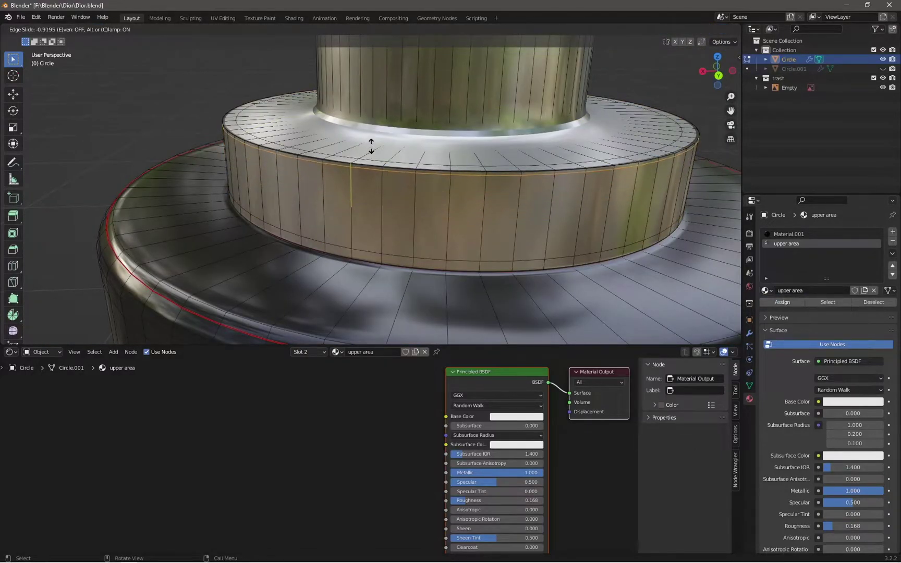
left_click(371, 146)
scroll(371, 146, "up", 3)
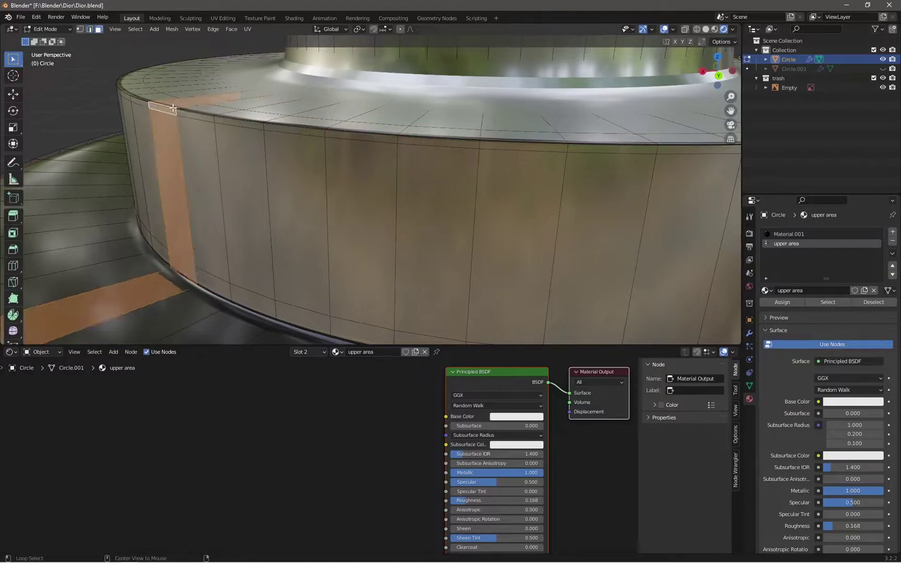
key("Tab")
scroll(427, 119, "down", 5)
scroll(353, 148, "down", 3)
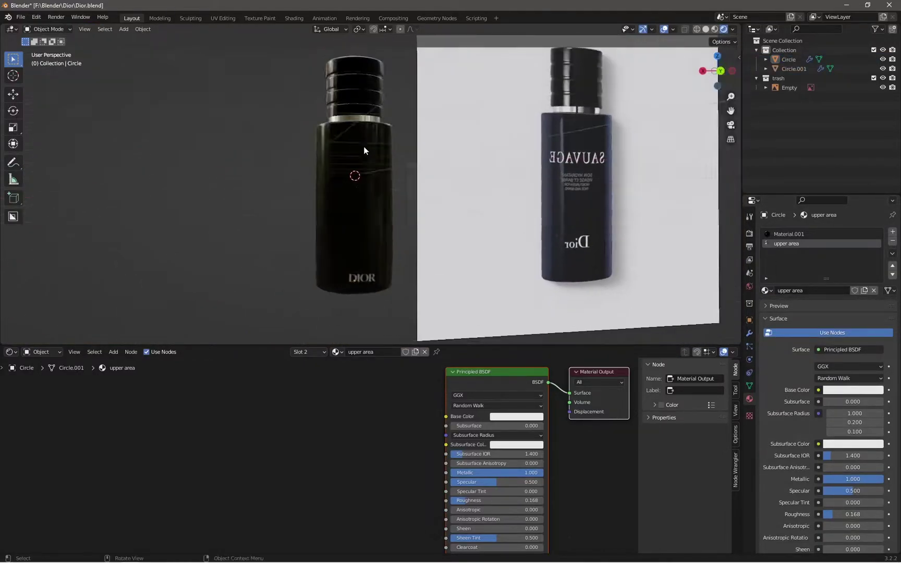
scroll(363, 146, "up", 1)
middle_click_drag(305, 168, 319, 120)
Hide the reference image and add a plane under the bottle scaled up by 10
left_click(507, 137)
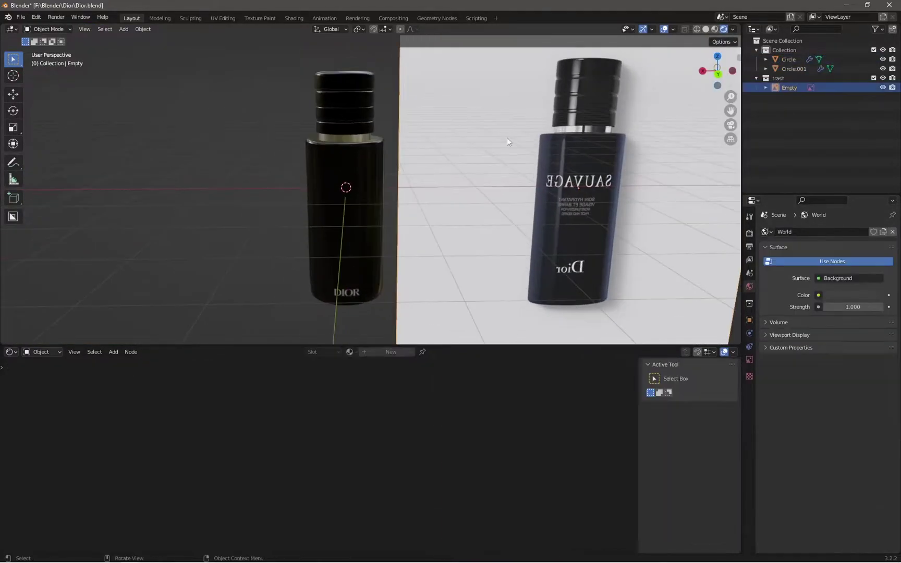
key("ctrl+KP_0")
key("h")
key("shift+a")
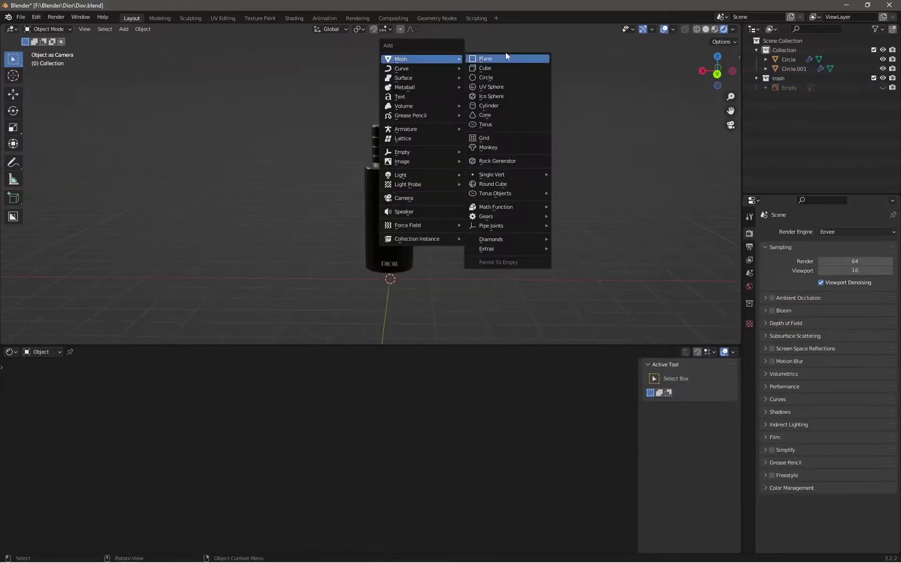
left_click(505, 53)
key("s")
key("1")
key("0")
key("Return")
Shade the backdrop plane smooth and view it from the front
middle_click_drag(282, 145, 419, 217)
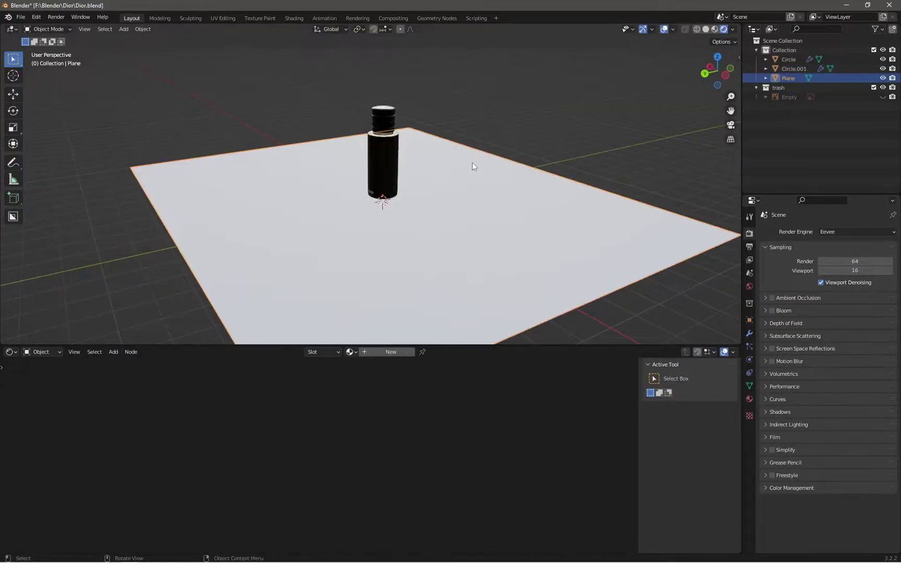
key("w")
right_click(472, 161)
left_click(526, 160)
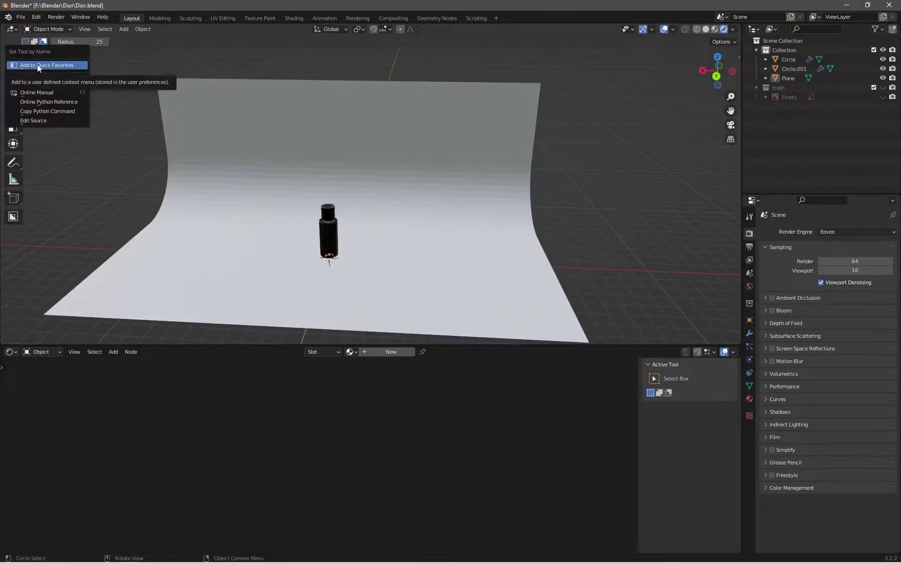
middle_click_drag(362, 165, 418, 214)
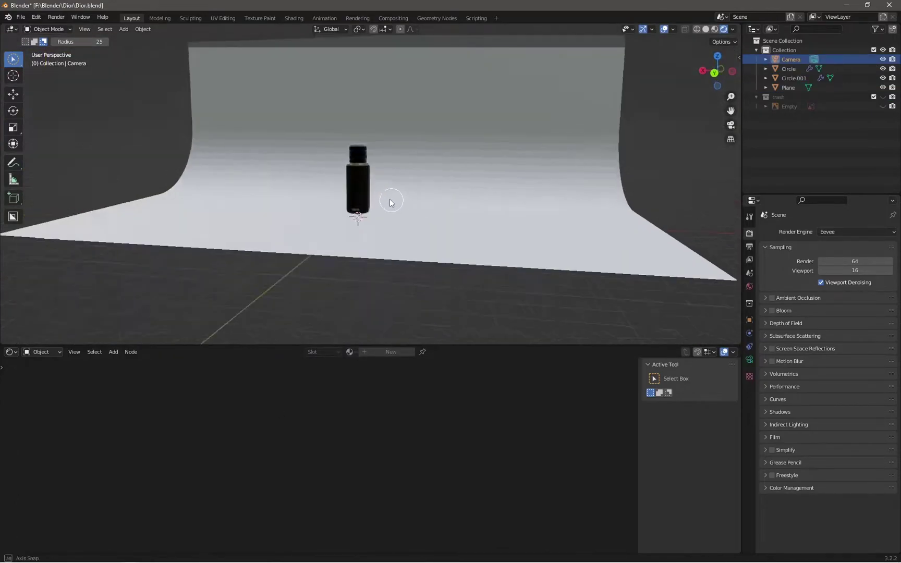
Clear the camera's rotation and tilt it 90° around the X axis
left_click(142, 28)
key("r")
key("x")
key("9")
key("0")
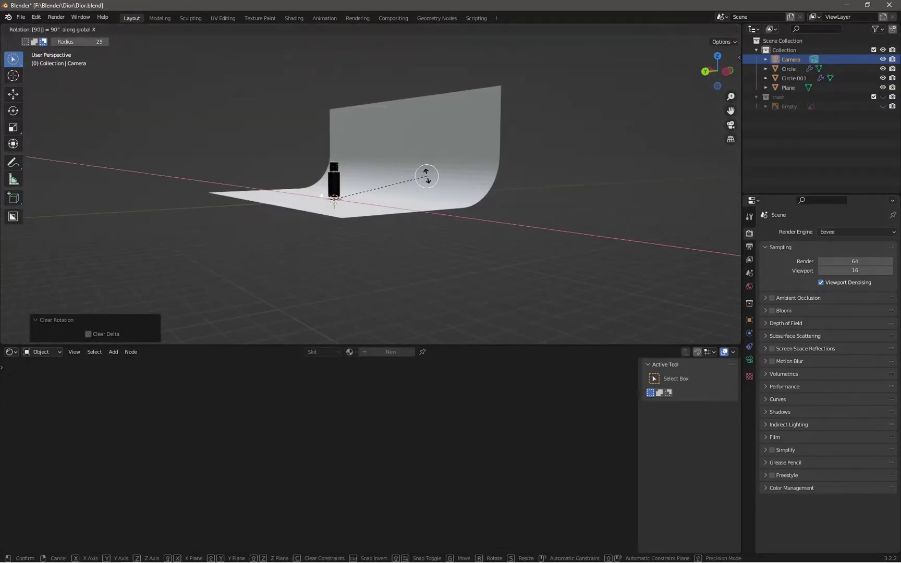
left_click(200, 174)
middle_click_drag(200, 175, 378, 256)
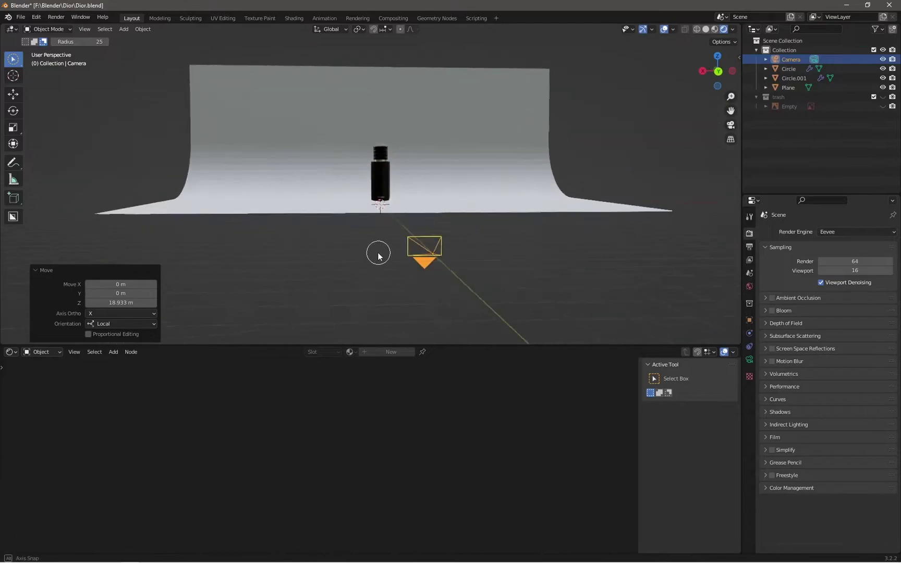
Reset the camera rotation again, re-tilt it 90° on X and view through the camera
left_click(142, 29)
left_click(250, 91)
middle_click_drag(250, 91, 484, 215)
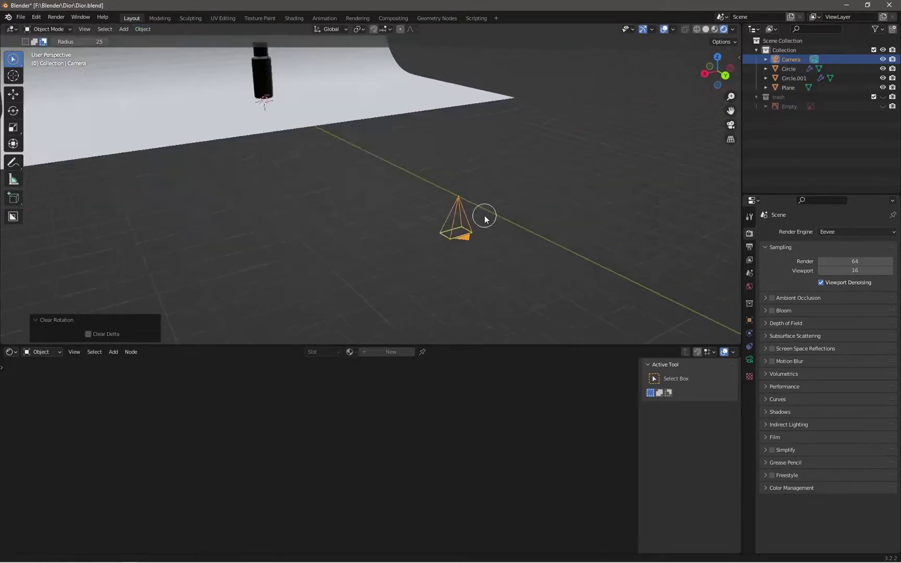
key("r")
key("x")
key("9")
left_click(584, 208)
middle_click_drag(584, 208, 356, 104)
key("KP_0")
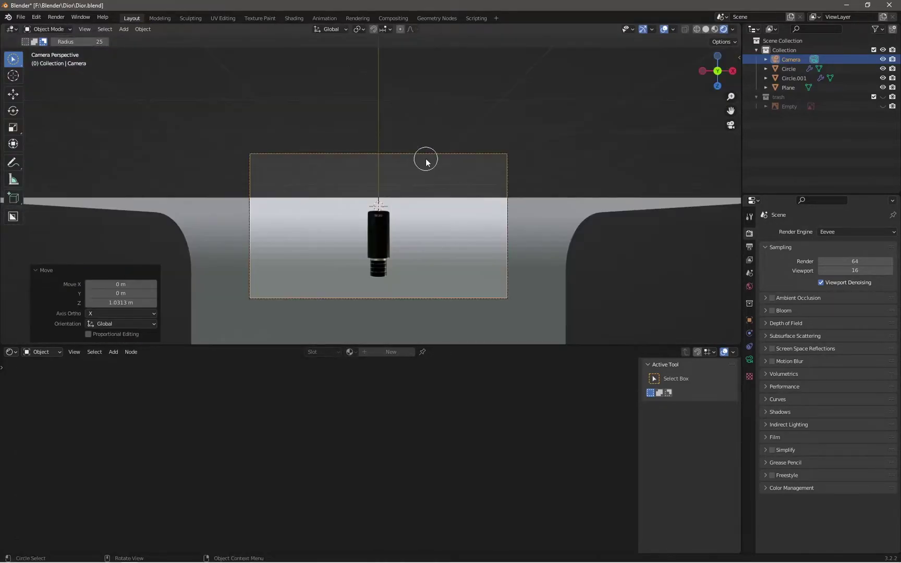
mouse_move(424, 157)
middle_mouse_down()
mouse_move(434, 182)
mouse_move(344, 145)
mouse_move(249, 237)
middle_mouse_up()
Turn the camera around, move it vertically and enable motion blur for the render
key("r")
key("x")
key("9")
key("Escape")
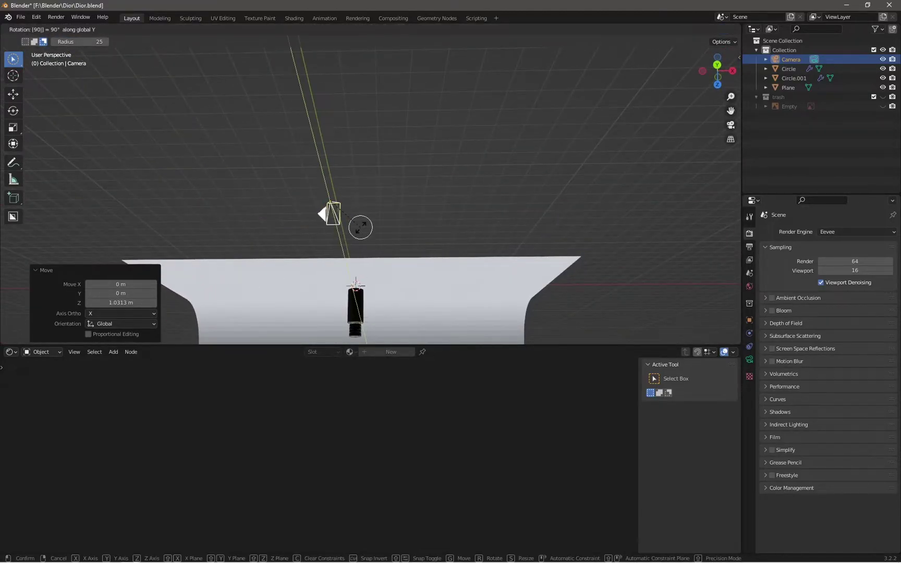
key("Return")
key("KP_0")
key("g")
key("z")
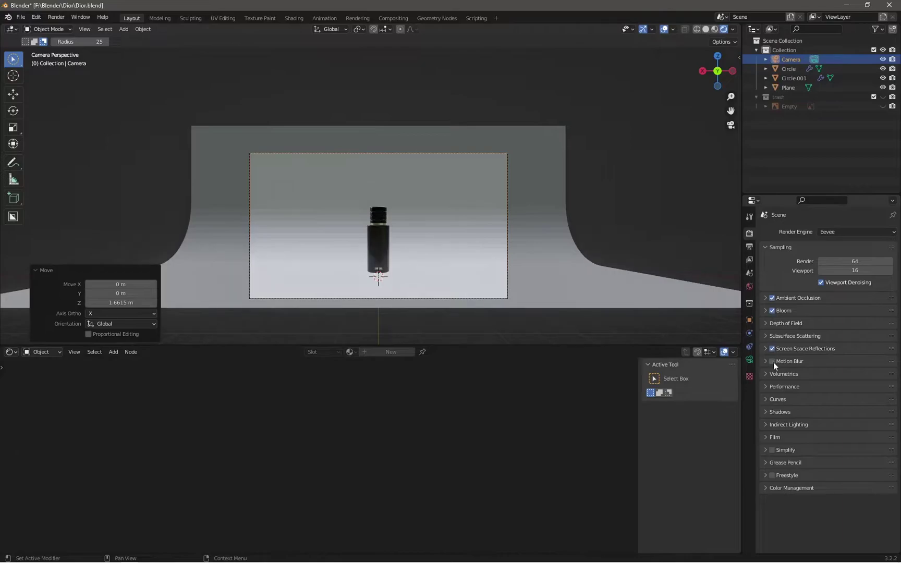
left_click(771, 362)
Reposition the camera and set its focal length to 94 mm to frame the bottle
left_click(401, 155)
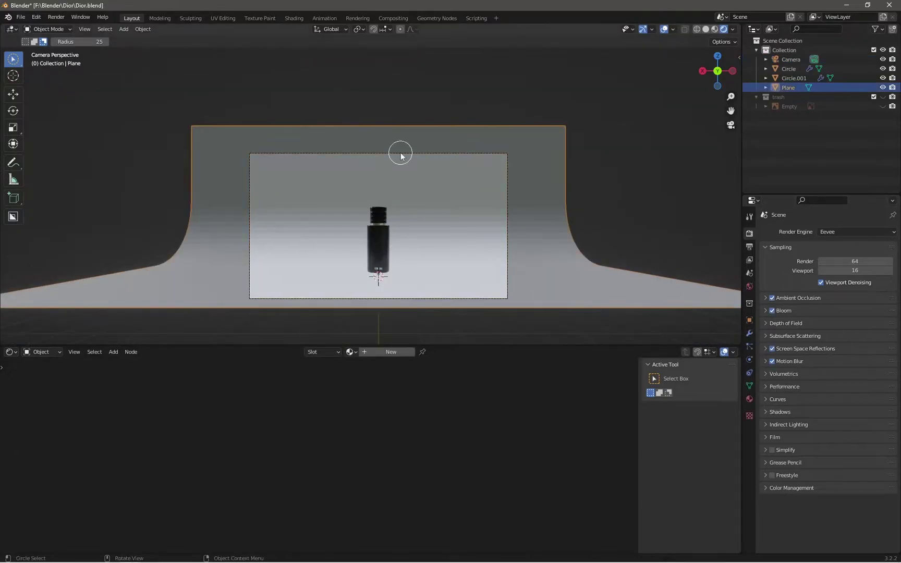
left_click(779, 60)
key("g")
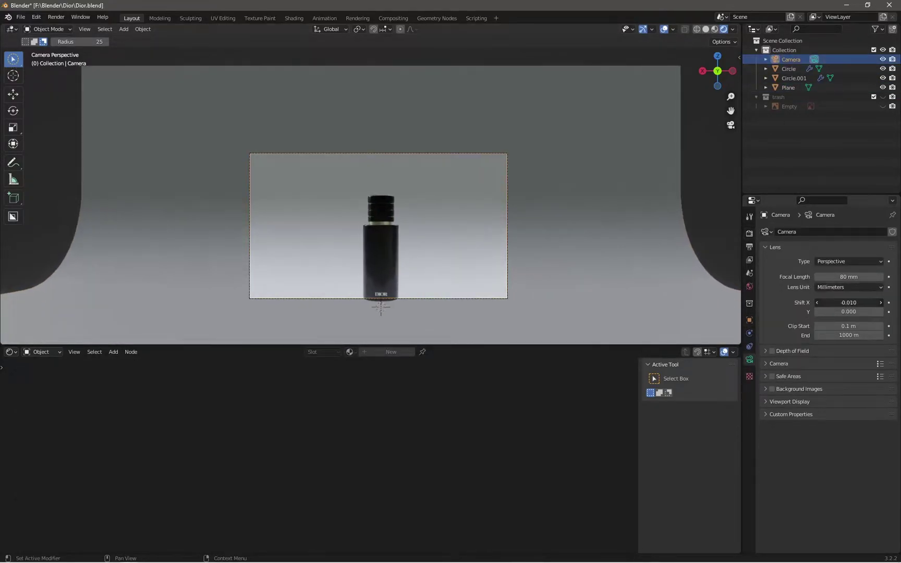
left_click(449, 243)
left_click_drag(848, 277, 868, 276)
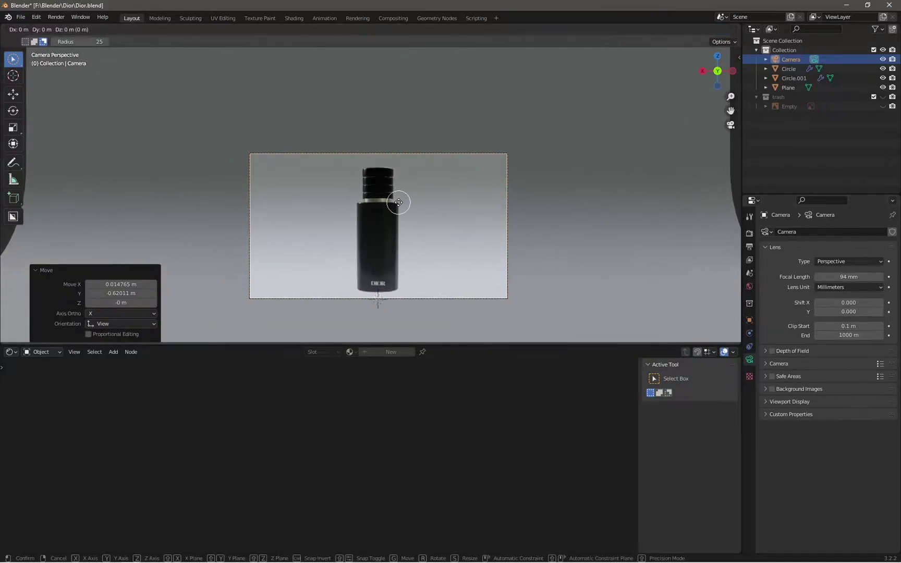
key("Escape")
scroll(413, 203, "up", 3)
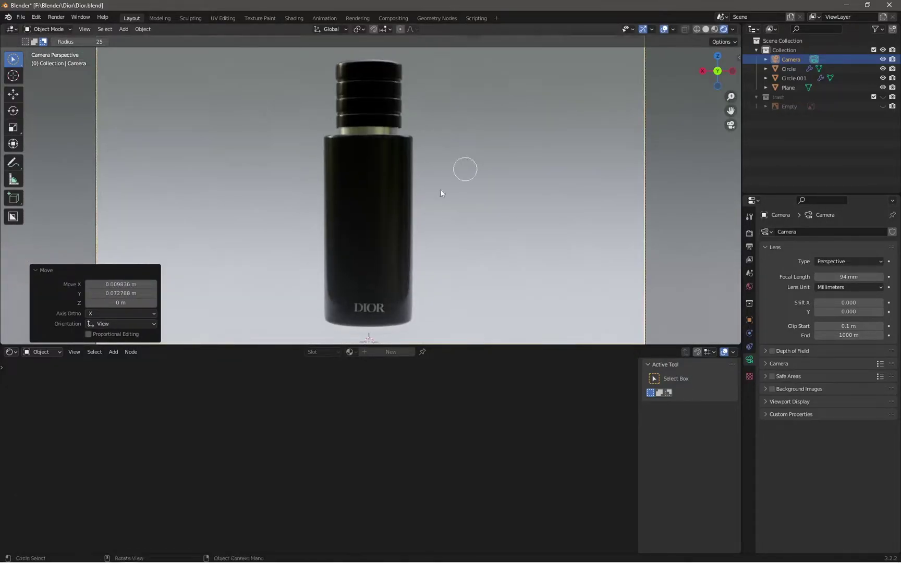
middle_click_drag(440, 189, 371, 207)
left_click(348, 241)
scroll(312, 177, "down", 4)
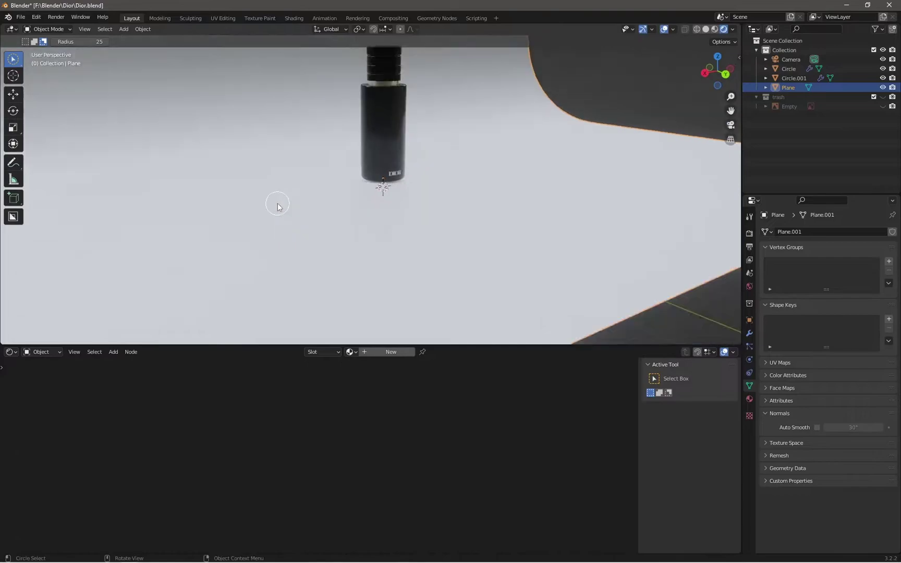
scroll(251, 212, "down", 2)
Give the backdrop plane a new black material with roughness about 0.468
left_click(391, 351)
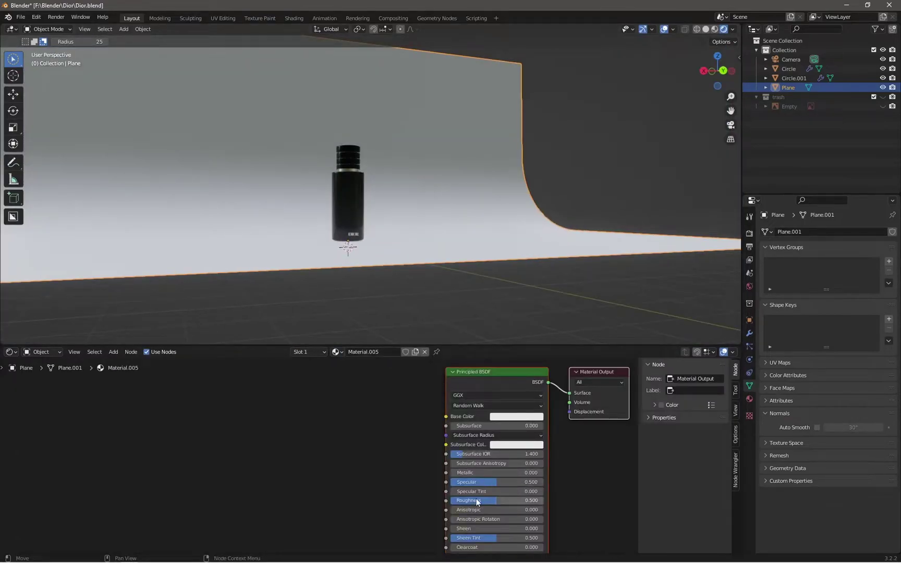
left_click(646, 30)
left_click_drag(527, 500, 495, 500)
left_click(516, 416)
left_click_drag(563, 297, 563, 368)
key("KP_0")
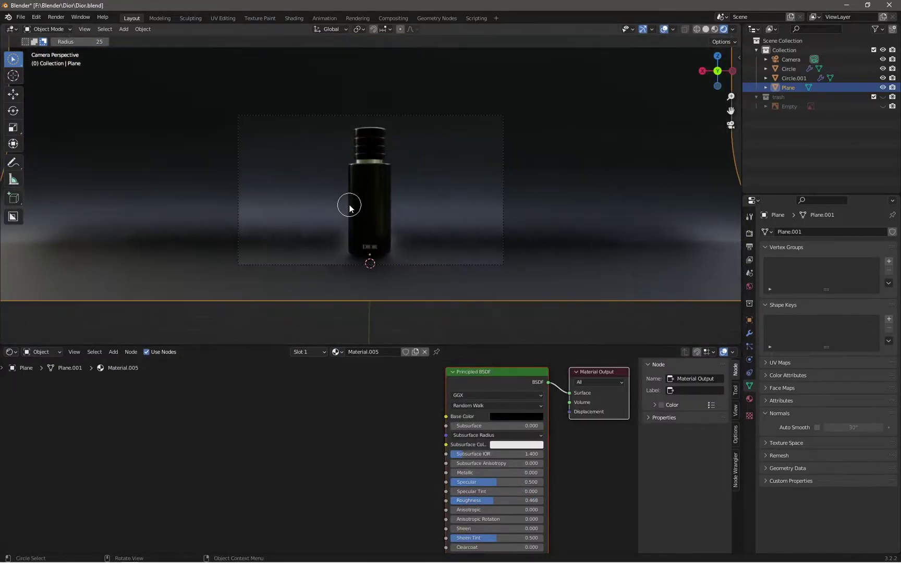
scroll(348, 207, "up", 4)
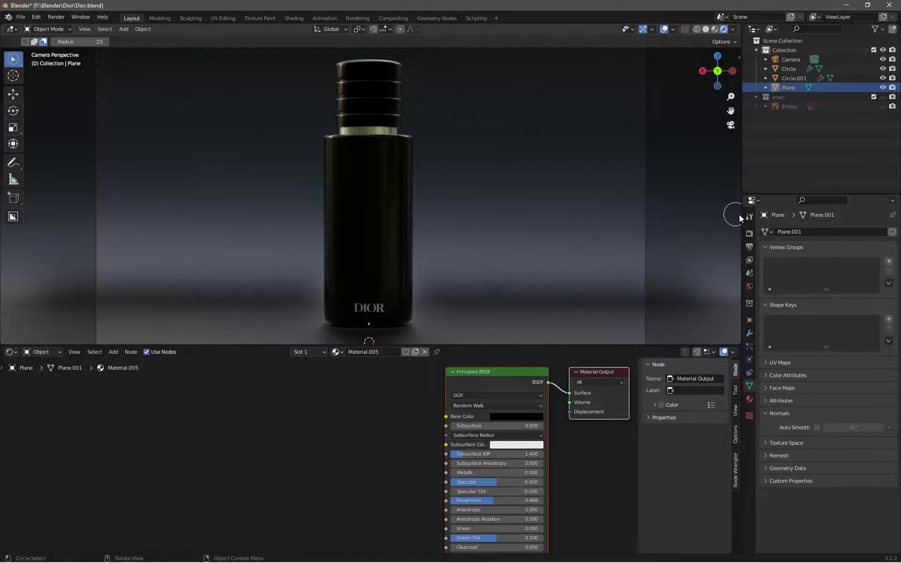
Switch the render engine to Cycles and save the file
left_click(749, 233)
left_click(855, 231)
left_click(845, 264)
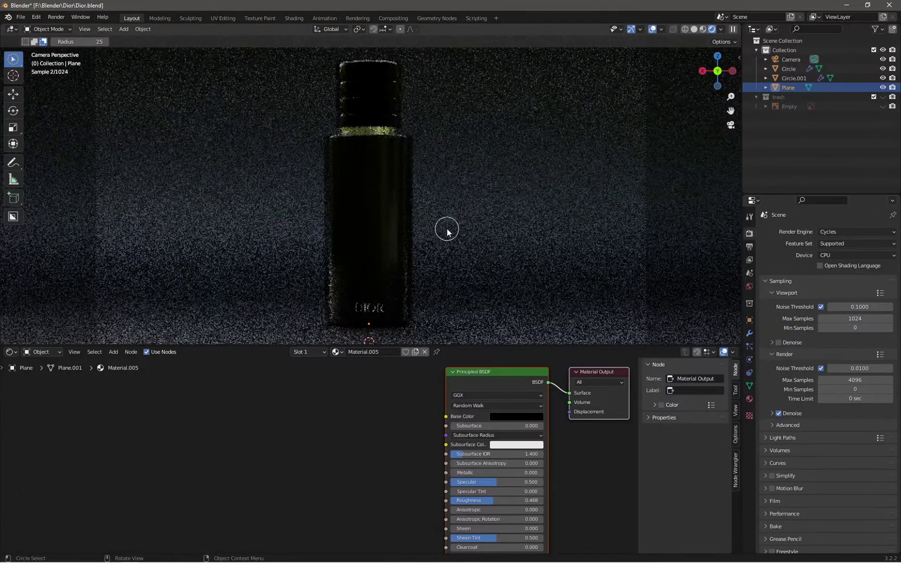
key("ctrl+s")
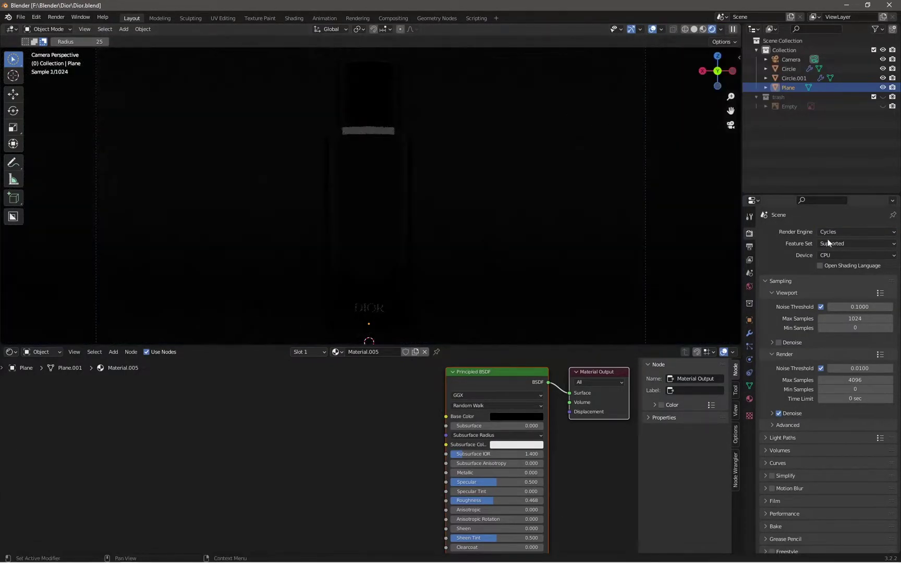
Add an area light, rotate it 90° on X and move it 10.5 m along X
key("Return")
middle_click_drag(432, 213, 418, 247)
key("shift+a")
key("g")
key("z")
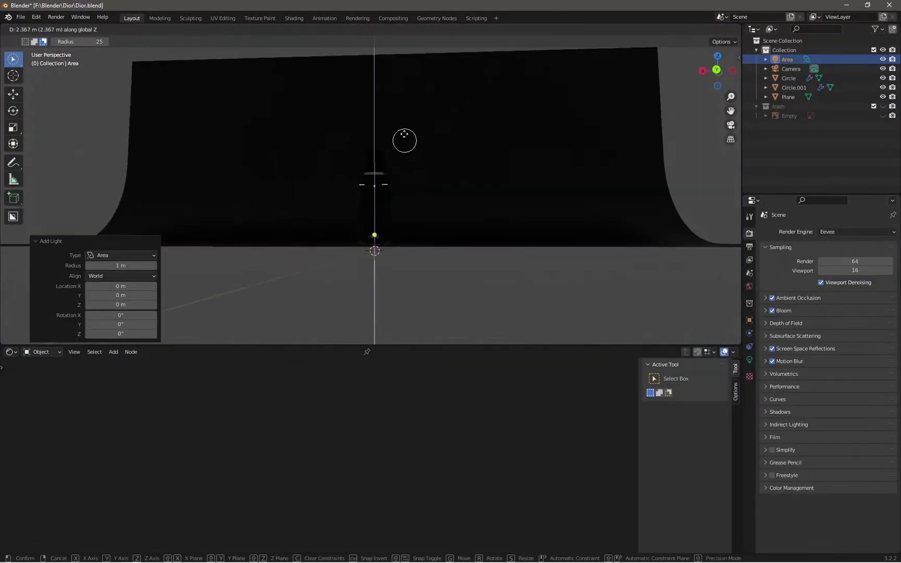
key("Return")
type("rx90")
type("gx10.5")
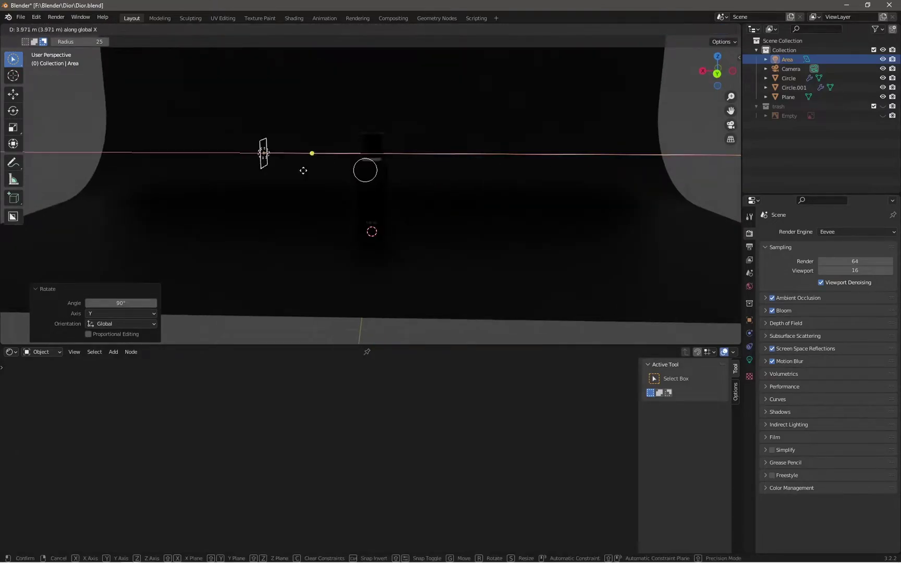
key("Return")
Set the area light's power to 1000 W and flatten it along Z
left_click(749, 360)
double_click(848, 295)
type("500")
key("Return")
middle_click_drag(201, 203, 267, 189)
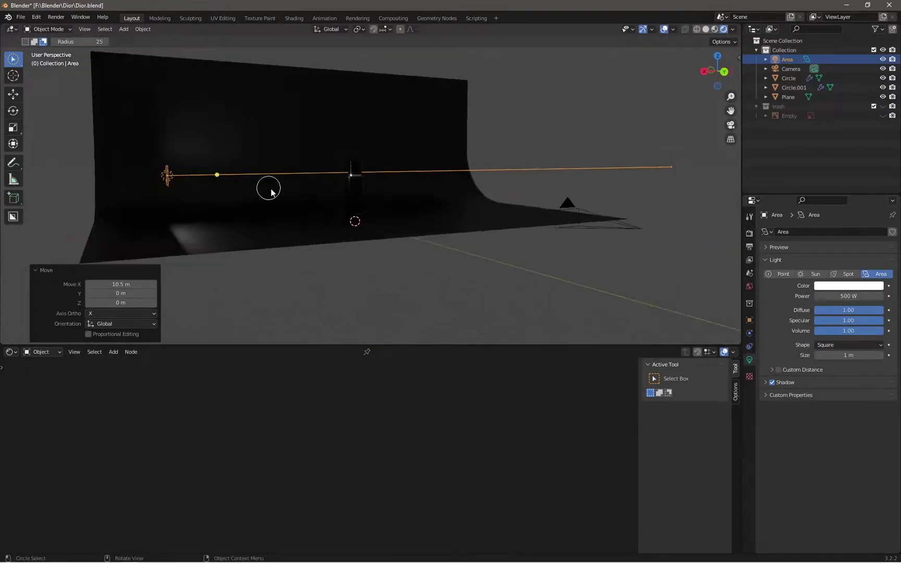
key("s")
key("z")
left_click(354, 207)
middle_click_drag(354, 207, 364, 209)
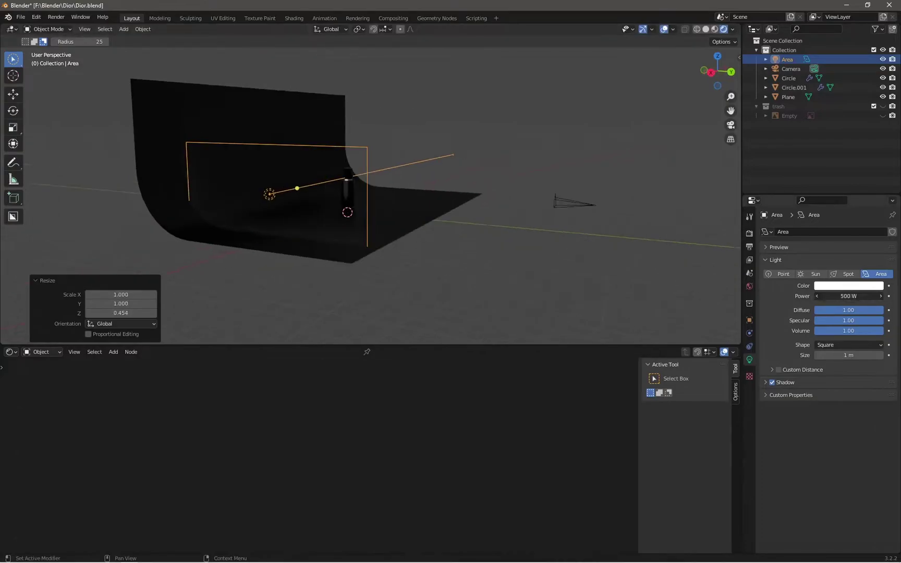
type("1000")
key("Return")
key("KP_0")
Make the area light's colour bright blue
left_click(848, 285)
left_click(852, 176)
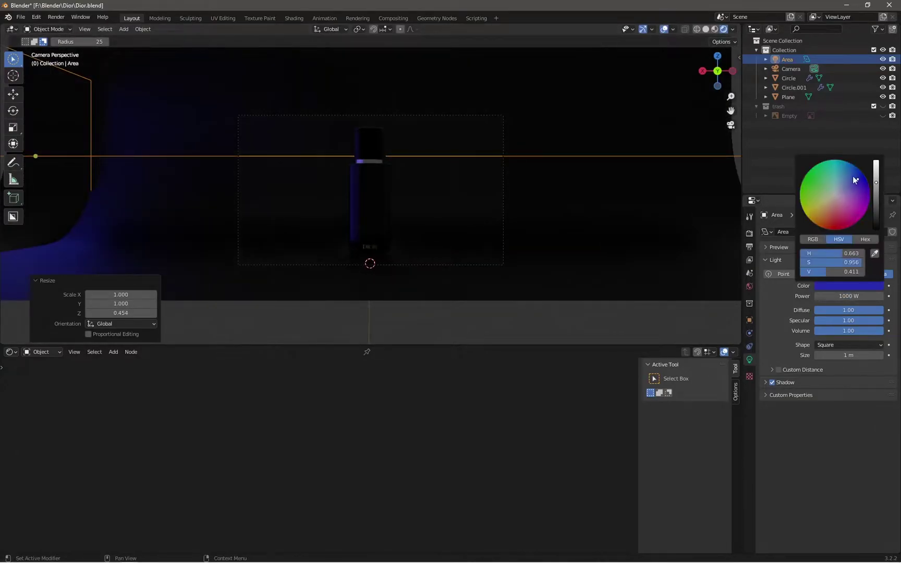
left_click(863, 286)
left_click(852, 171)
Duplicate the blue area light and turn the copy 180° to the bottle's opposite side
key("shift+d")
key("x")
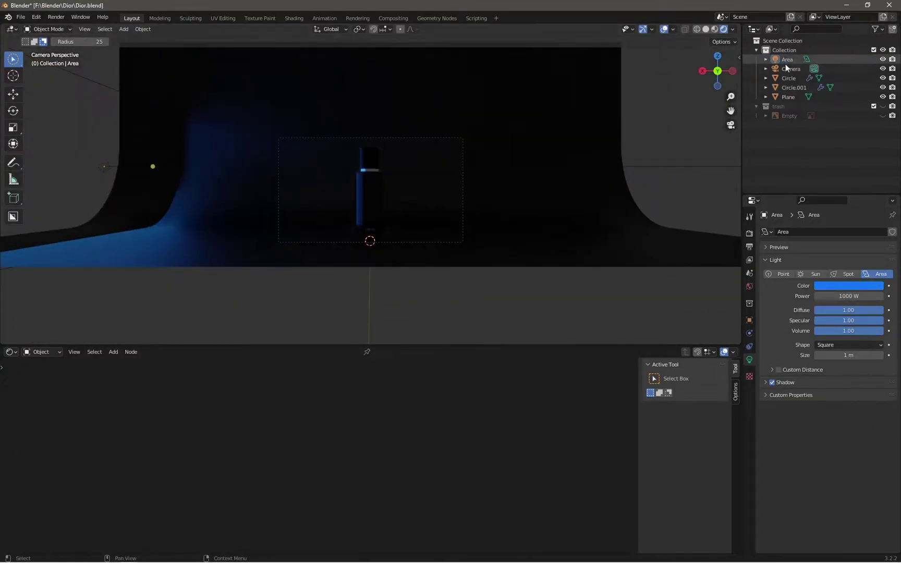
left_click(624, 230)
scroll(356, 221, "up", 5)
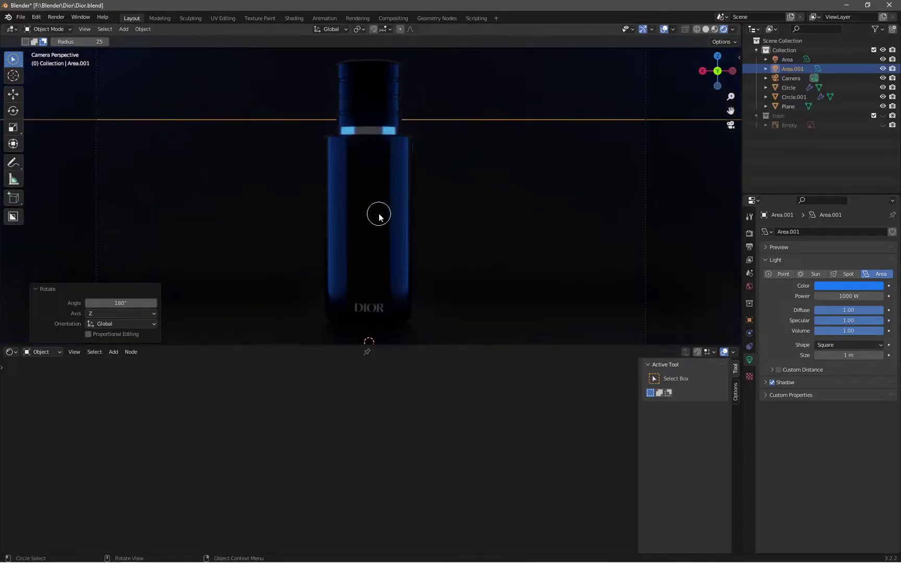
key("KP_0")
left_click(749, 286)
left_click(818, 295)
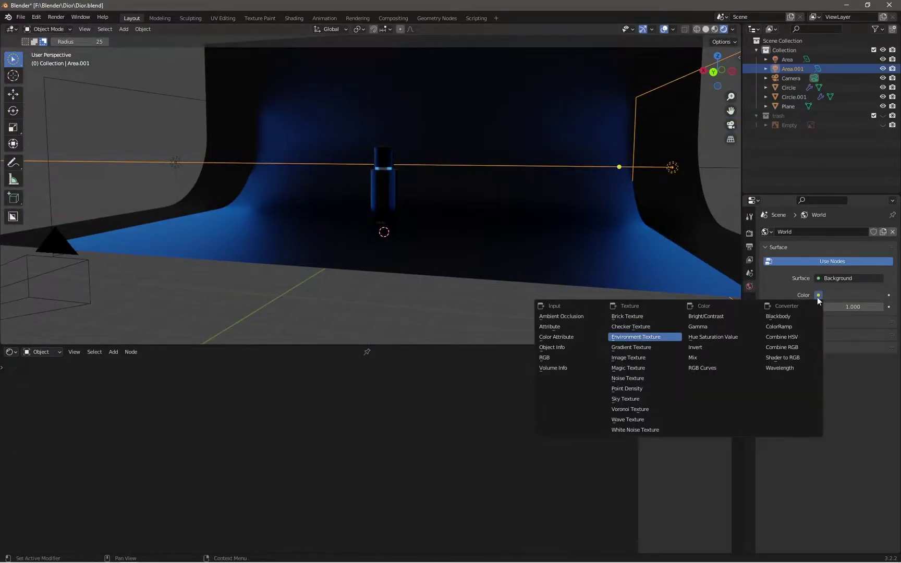
Use an Environment Texture loaded from wooden_lounge_4k.exr as the world colour
left_click(625, 324)
left_click(865, 307)
left_click(329, 244)
double_click(507, 304)
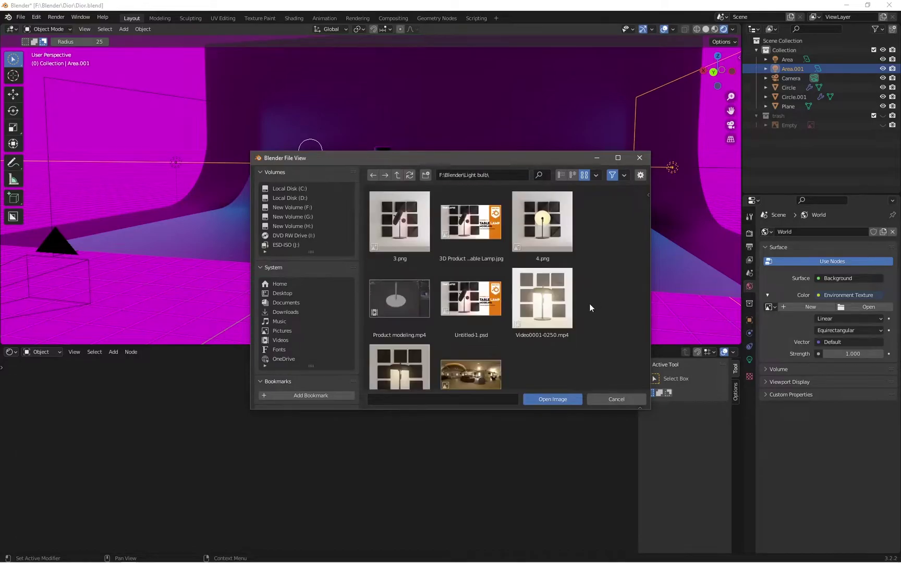
double_click(453, 232)
key("KP_0")
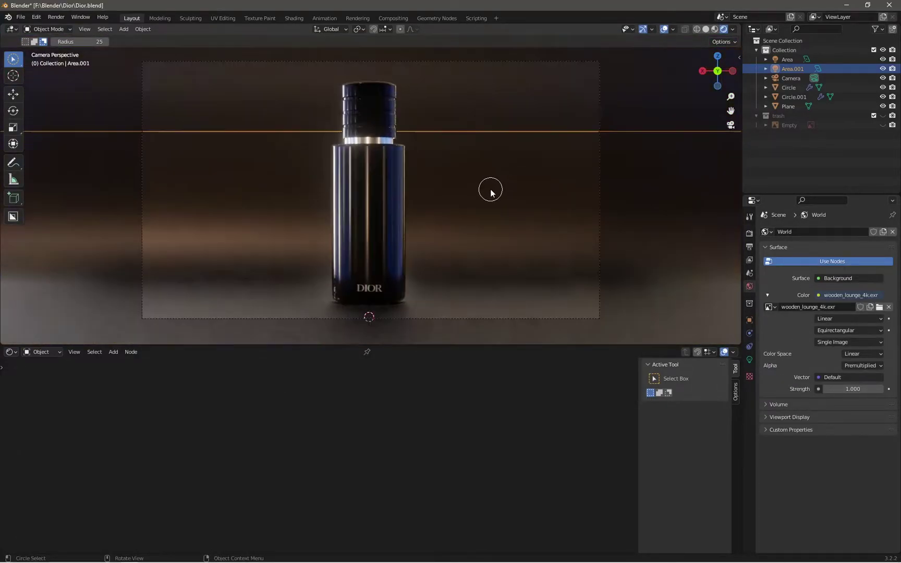
Shift the second area light's colour to a paler blue
left_click(748, 359)
left_click(848, 285)
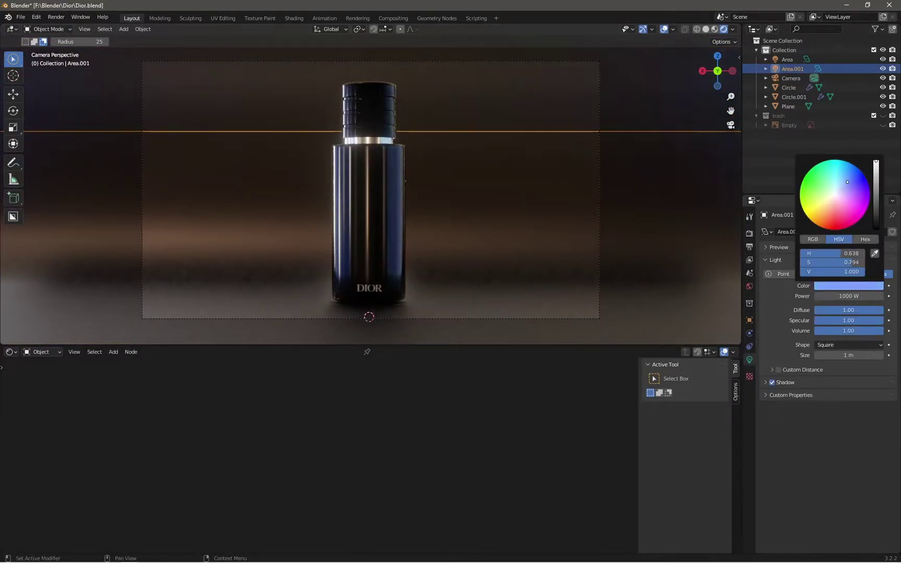
left_click_drag(832, 271, 814, 271)
Raise the backdrop plane's roughness to 1.000
left_click(505, 187)
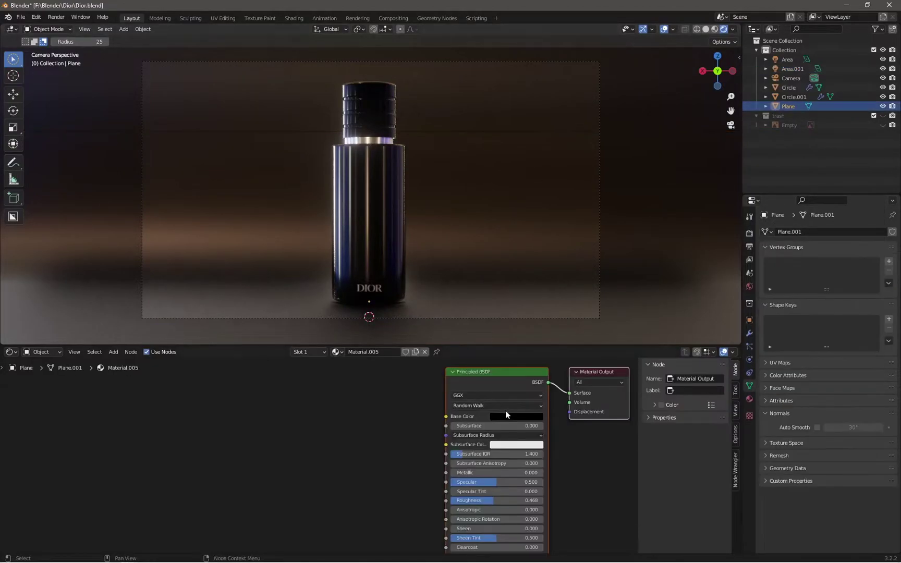
left_click_drag(496, 499, 553, 500)
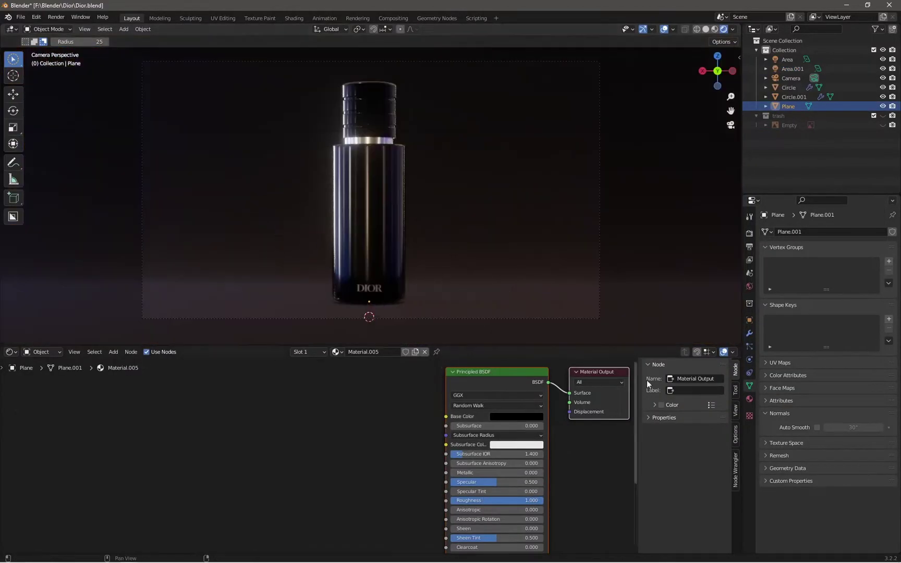
left_click(749, 286)
scroll(438, 191, "down", 1)
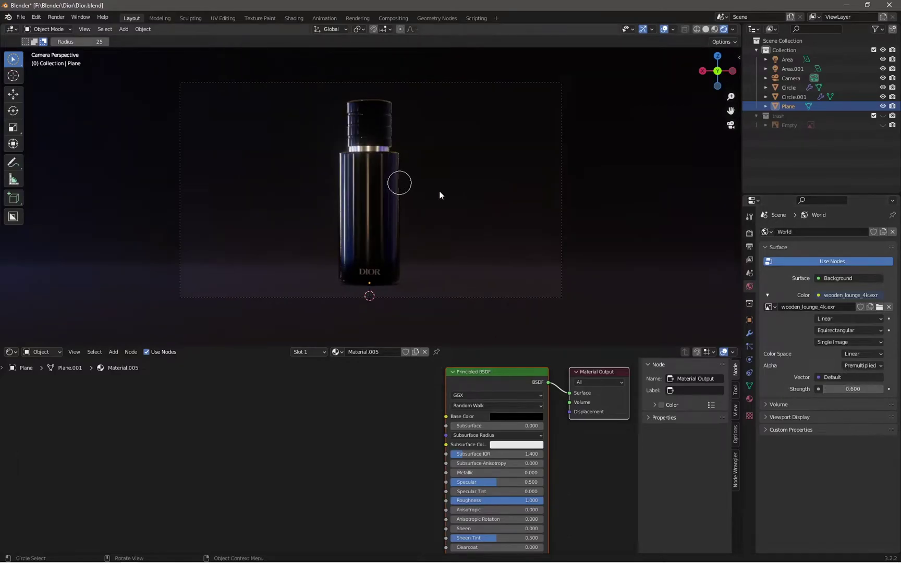
Add a Sun light and tint it purple
key("shift+a")
left_click(467, 201)
scroll(467, 202, "down", 1)
left_click(749, 360)
left_click(849, 285)
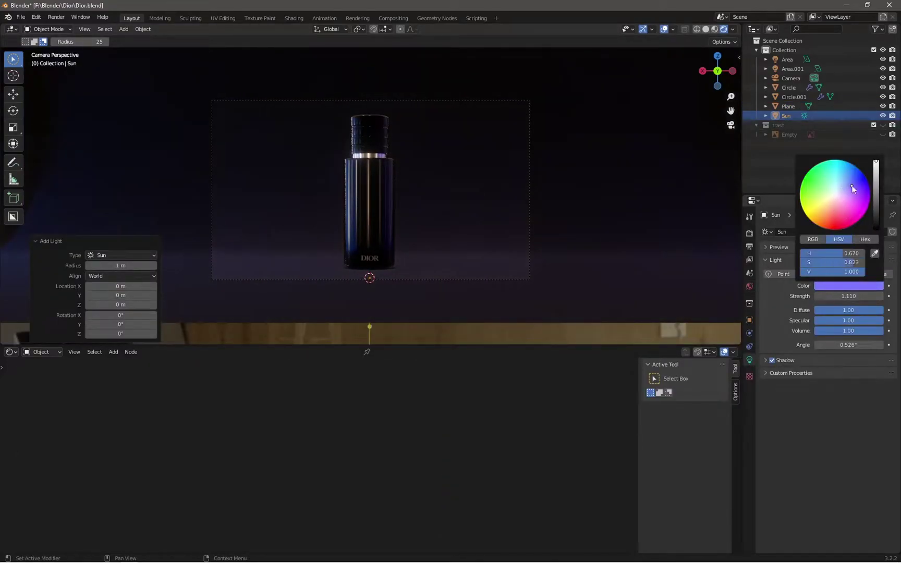
scroll(411, 257, "up", 2)
scroll(752, 340, "up", 9, "ctrl")
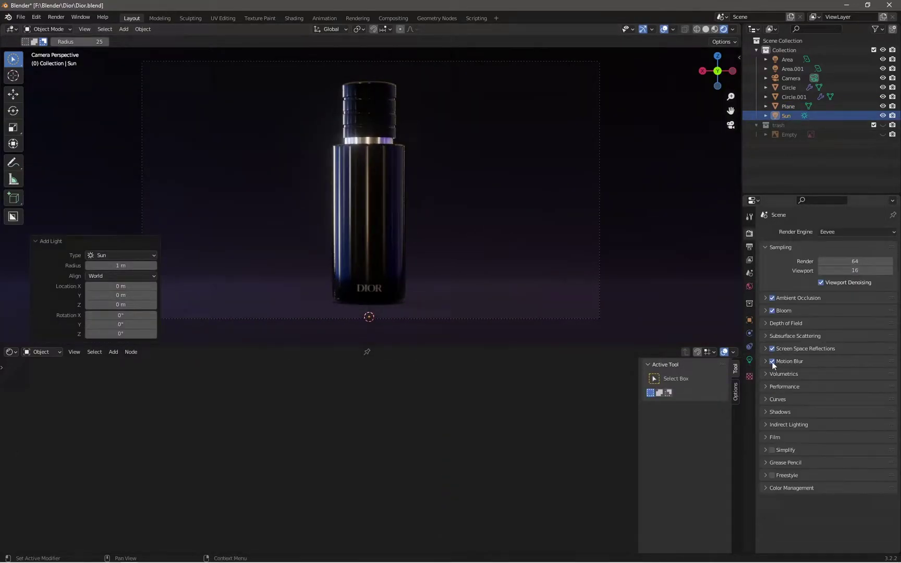
Enable Bloom in the render settings
left_click(771, 310)
scroll(392, 225, "up", 2)
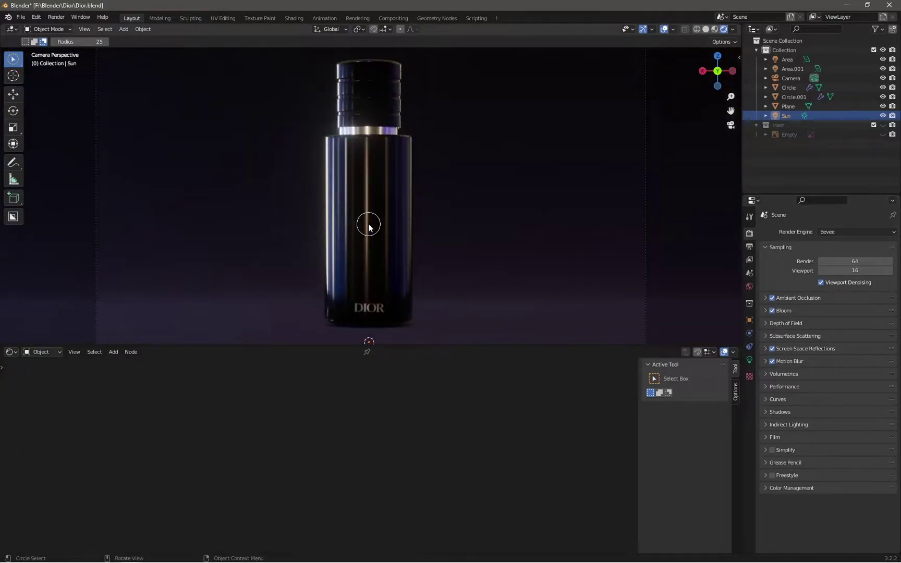
middle_click_drag(369, 226, 603, 169)
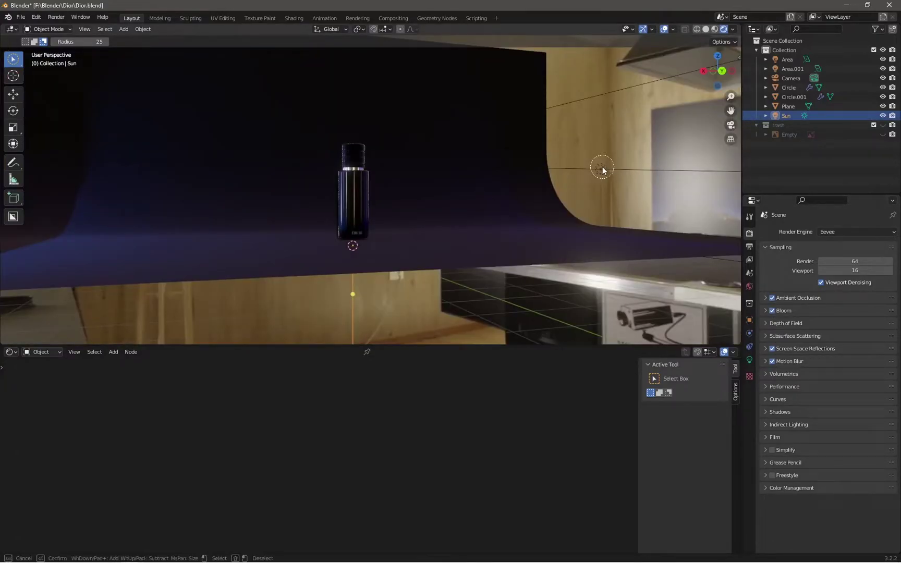
Darken the second area light's colour to deep blue
left_click(749, 359)
key("KP_0")
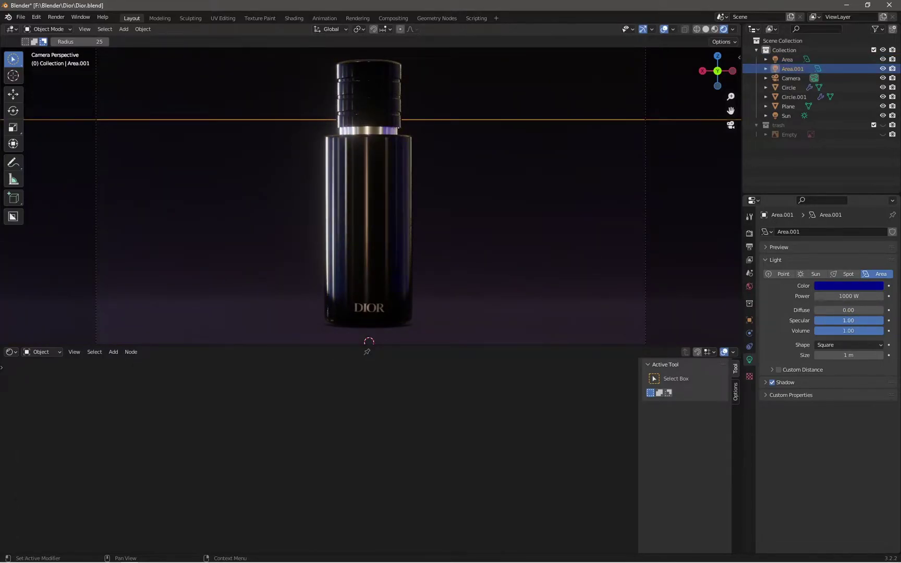
left_click(848, 286)
scroll(404, 187, "down", 3)
left_click(845, 290)
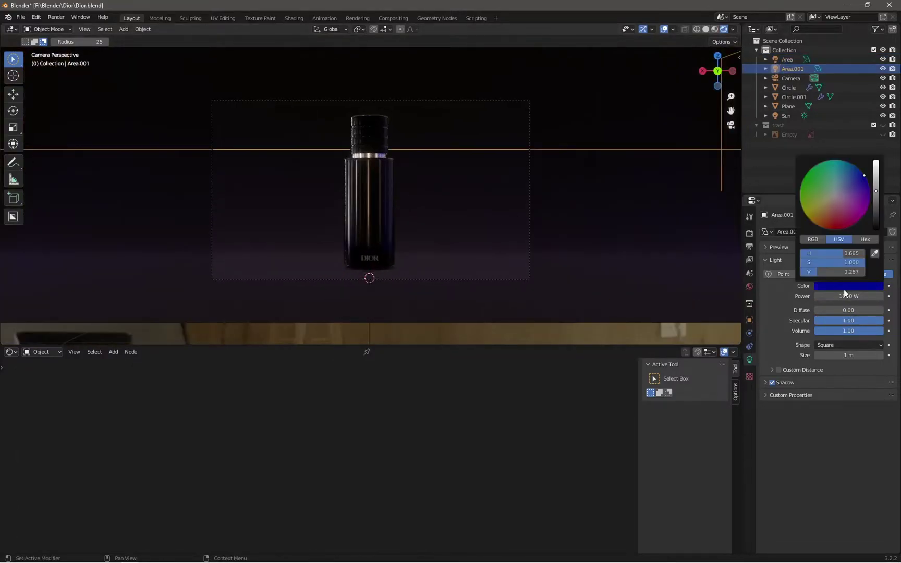
scroll(420, 166, "up", 4)
Set the world strength to 2.4
left_click(749, 286)
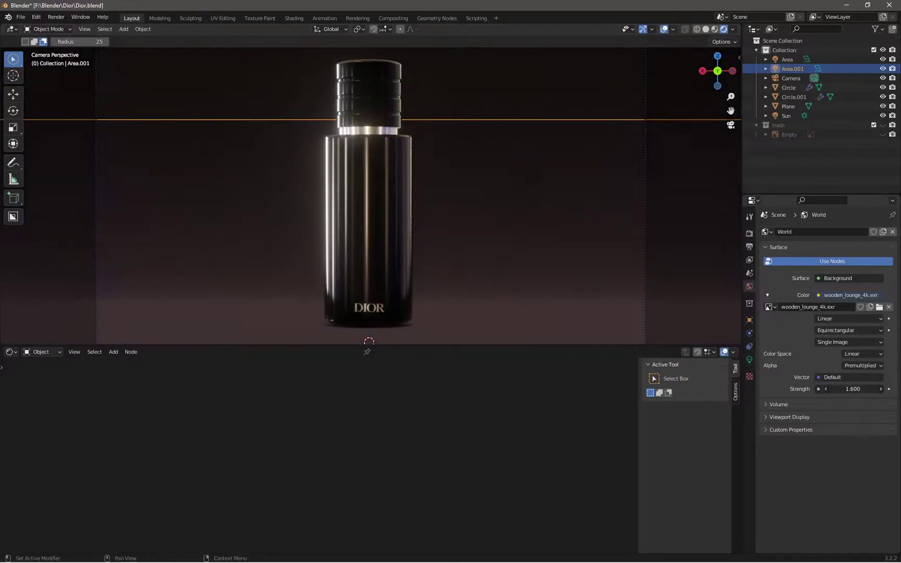
left_click_drag(853, 389, 813, 389)
type("2.4")
key("Return")
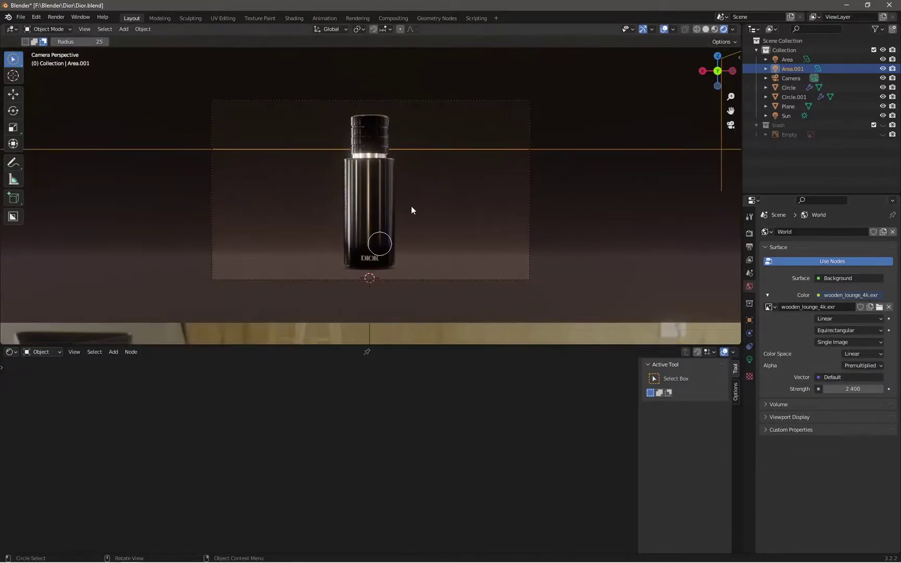
mouse_move(413, 209)
middle_mouse_down()
mouse_move(480, 202)
mouse_move(462, 201)
middle_mouse_up()
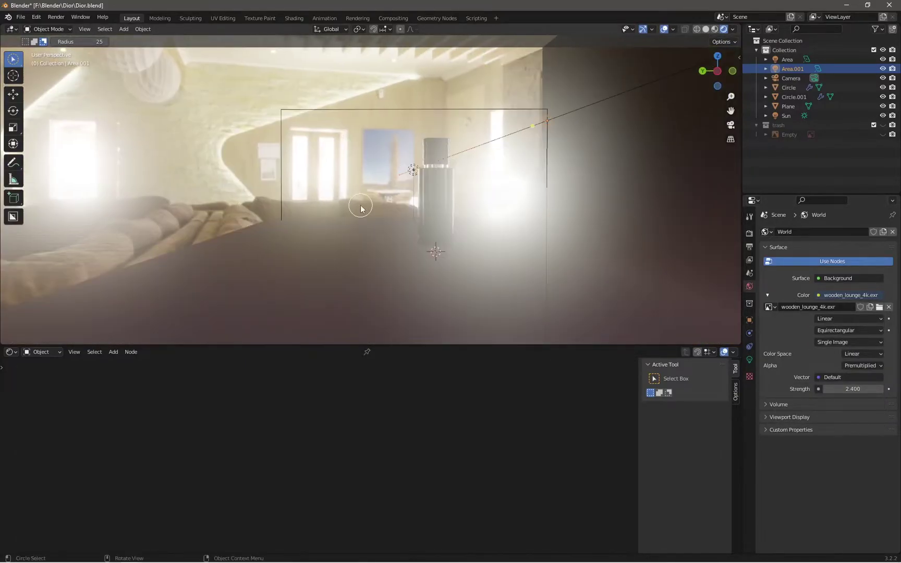
key("KP_0")
left_click(749, 233)
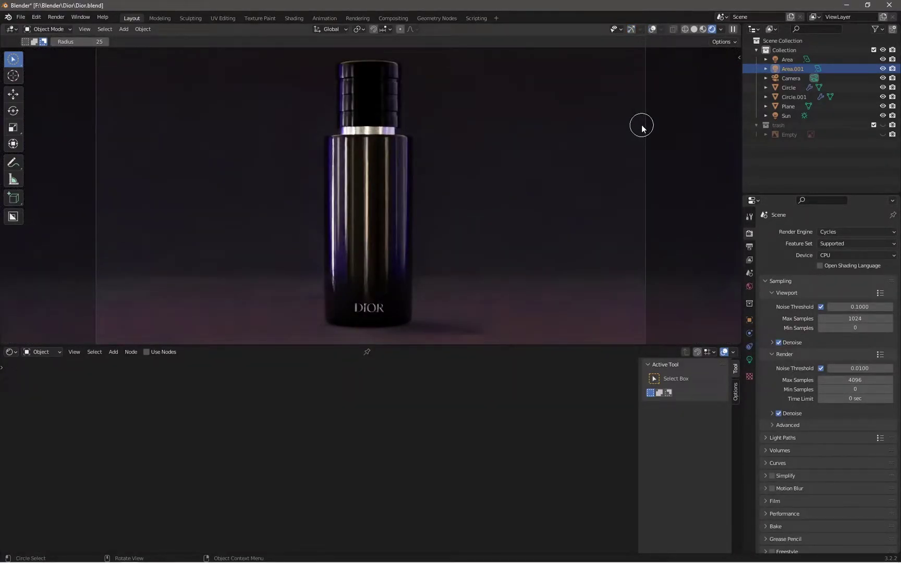
Duplicate the first area light and slide the copy along the X axis
left_click(703, 30)
mouse_move(436, 185)
middle_mouse_down()
mouse_move(455, 221)
mouse_move(362, 221)
middle_mouse_up()
left_click_drag(360, 223, 386, 177)
key("shift+d")
key("x")
key("Return")
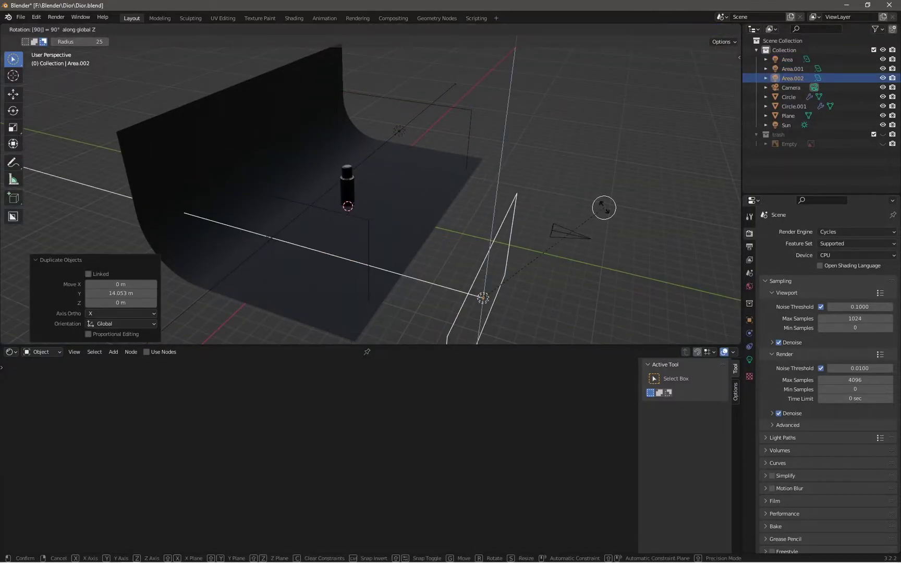
key("g")
key("x")
key("Return")
key("KP_0")
key("z")
key("8")
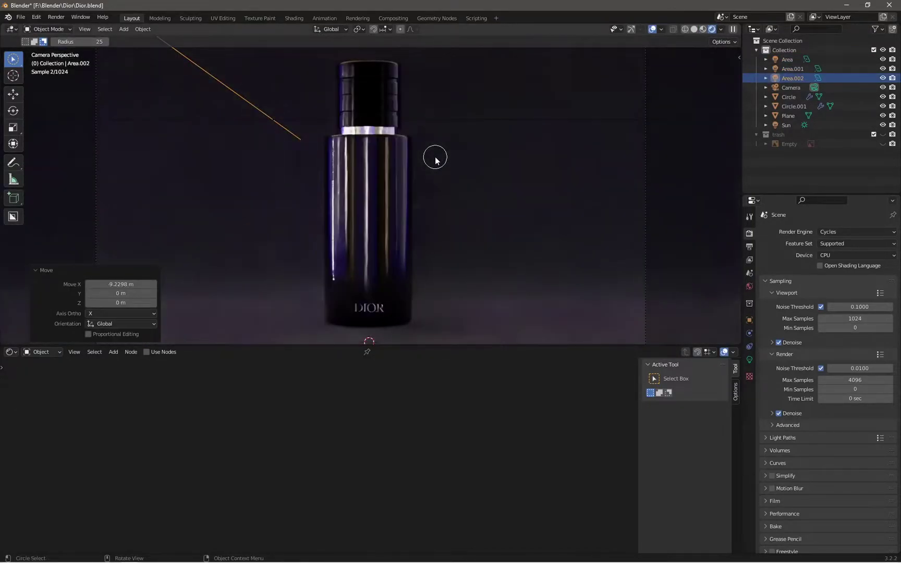
Set the copied light's colour to white
left_click(749, 360)
left_click(848, 285)
left_click_drag(860, 199, 840, 193)
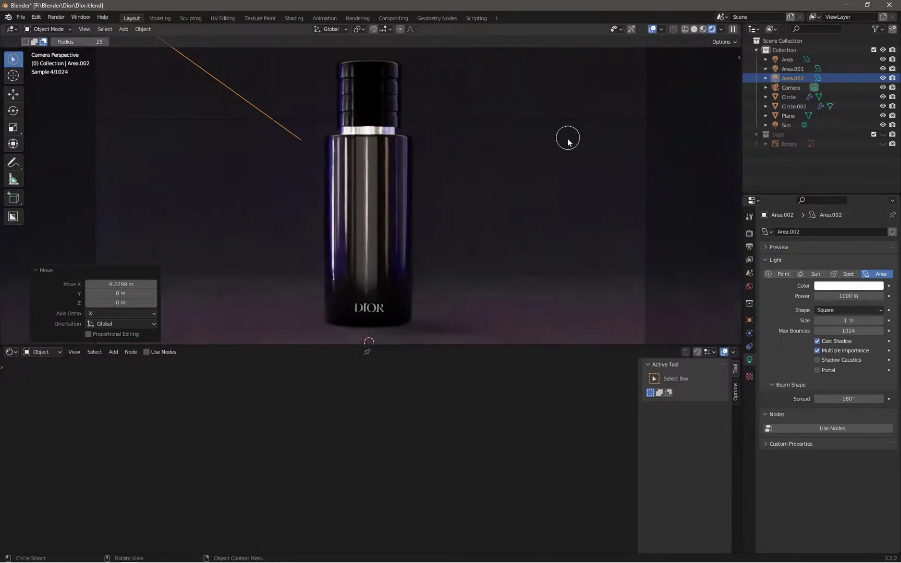
Inspect the backdrop plane's geometry in Edit Mode from several angles
middle_click_drag(567, 142, 261, 195)
left_click(261, 195)
key("Tab")
middle_click_drag(555, 207, 412, 54)
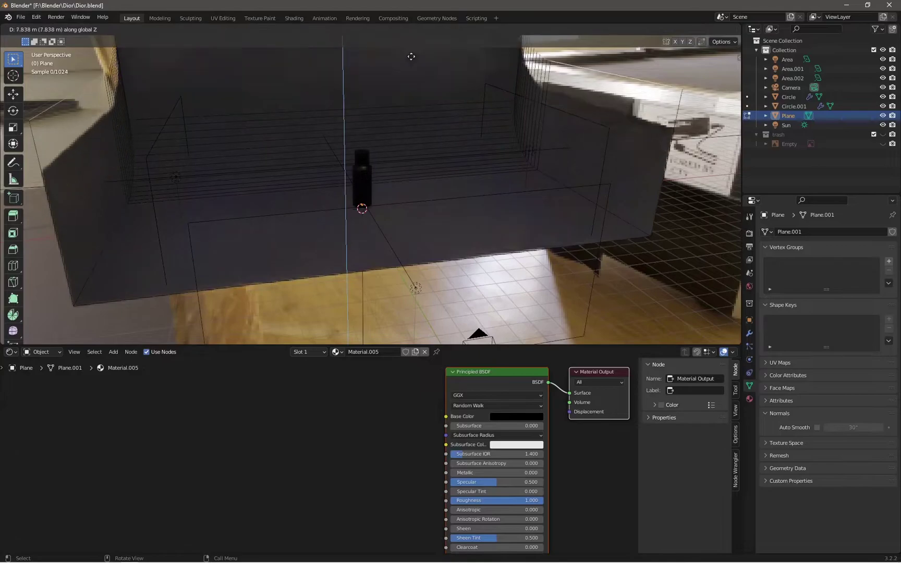
key("KP_0")
mouse_move(446, 221)
middle_mouse_down()
mouse_move(434, 233)
mouse_move(553, 251)
mouse_move(342, 215)
middle_mouse_up()
key("KP_0")
middle_click_drag(455, 212, 504, 185)
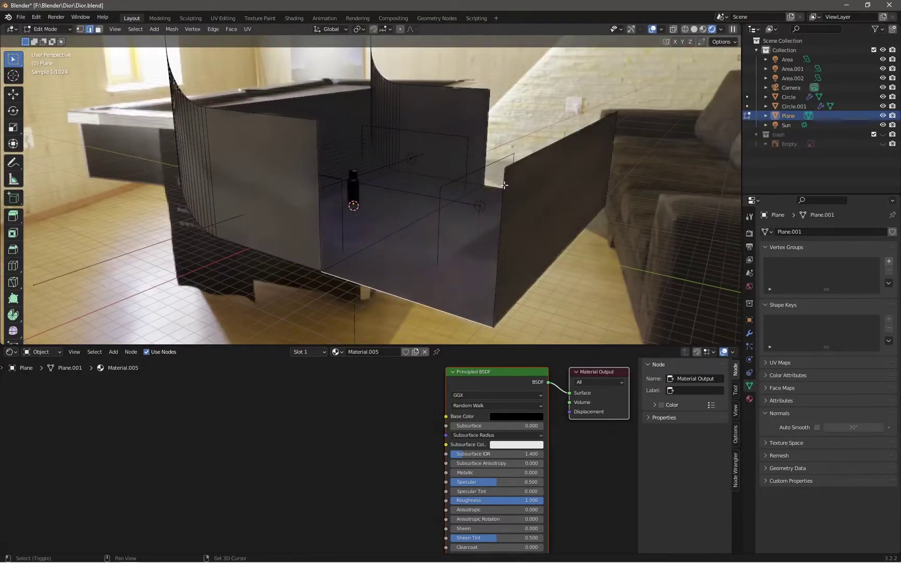
mouse_move(503, 241)
middle_mouse_down()
mouse_move(428, 242)
mouse_move(429, 258)
middle_mouse_up()
key("KP_0")
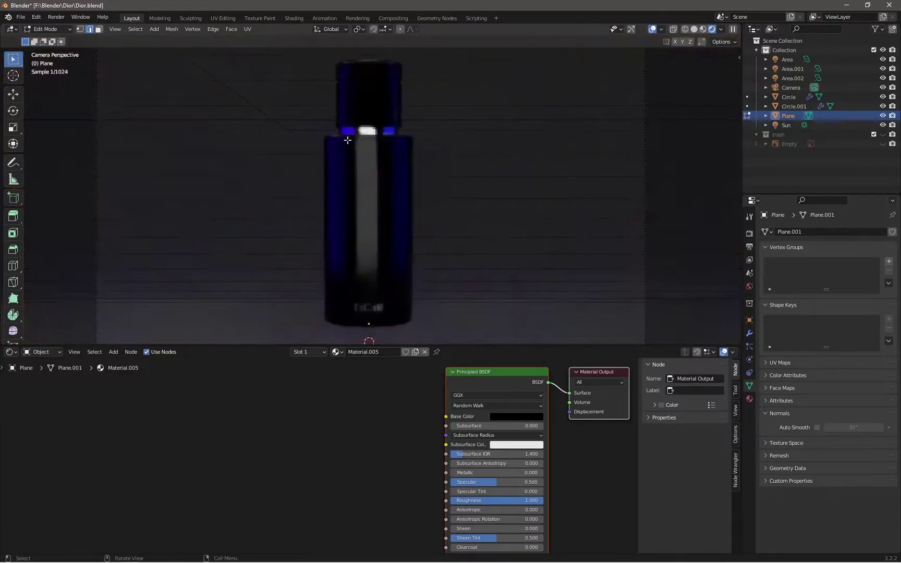
Preview the camera view without overlays, then leave Edit Mode
key("shift+alt+z")
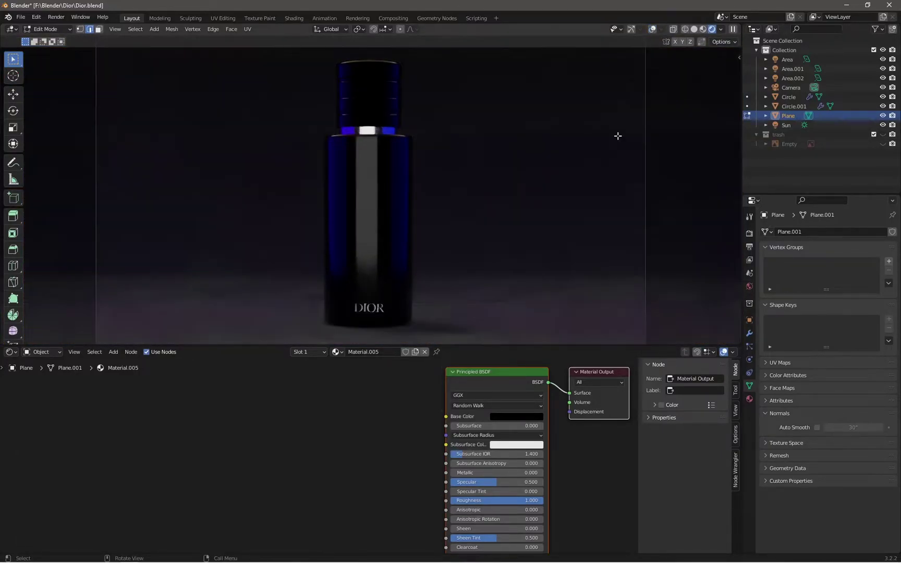
left_click(749, 377)
scroll(409, 396, "down", 2)
scroll(619, 126, "down", 3)
mouse_move(619, 127)
middle_mouse_down()
mouse_move(737, 63)
mouse_move(619, 121)
middle_mouse_up()
key("shift+alt+z")
key("Tab")
key("KP_0")
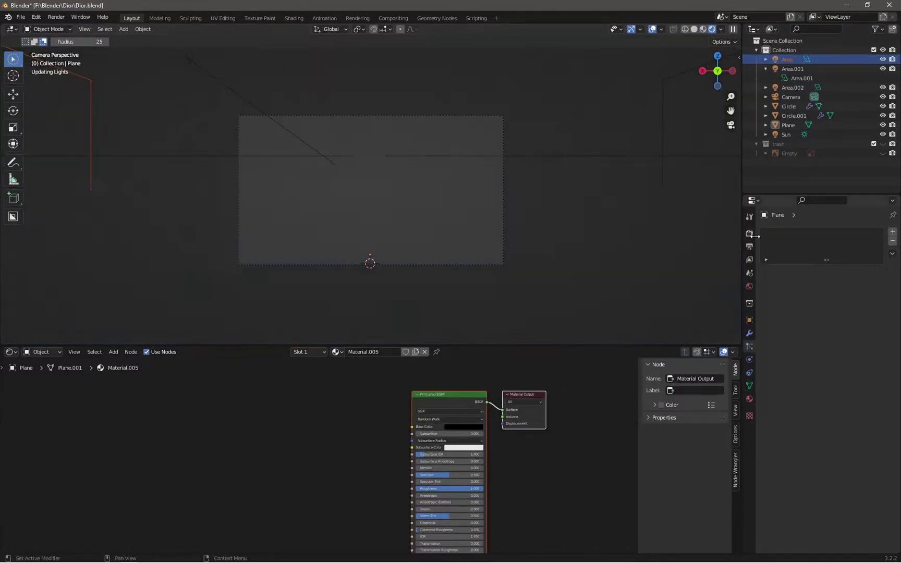
Set Area.001's power to 500 W and lighten its colour to blue-violet
left_click(750, 359)
left_click(849, 285)
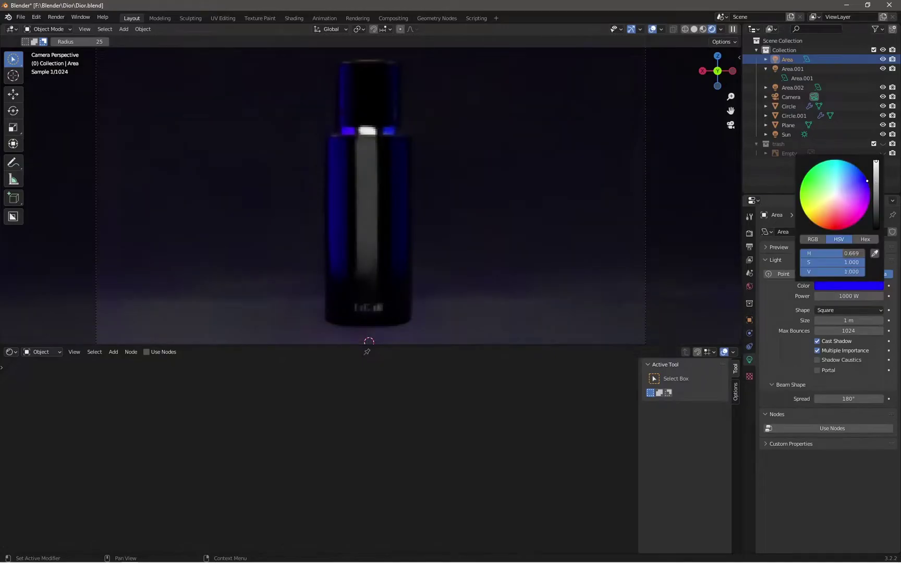
left_click(850, 294)
type("500")
key("Return")
left_click(847, 285)
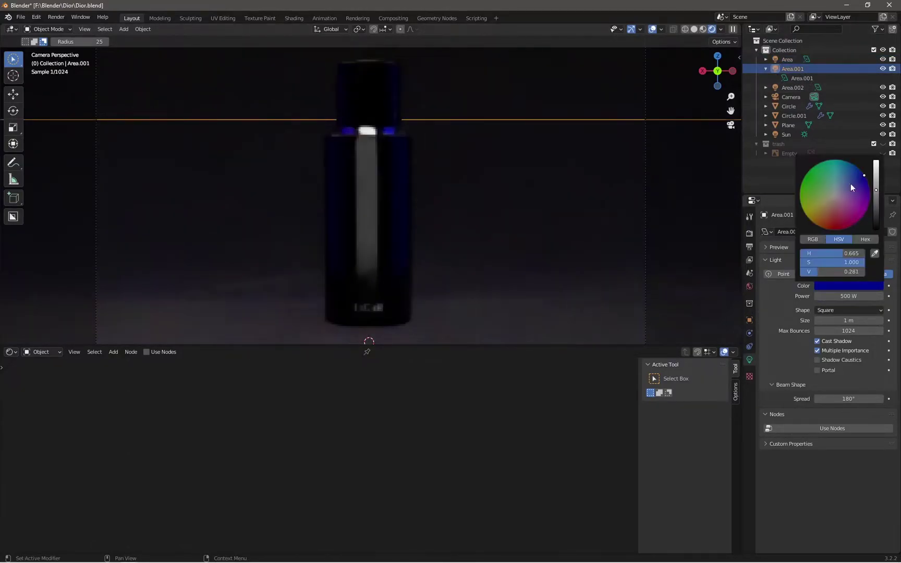
left_click(848, 184)
Select the backdrop plane in Edit Mode and reset a colour to neutral grey
left_click(786, 125)
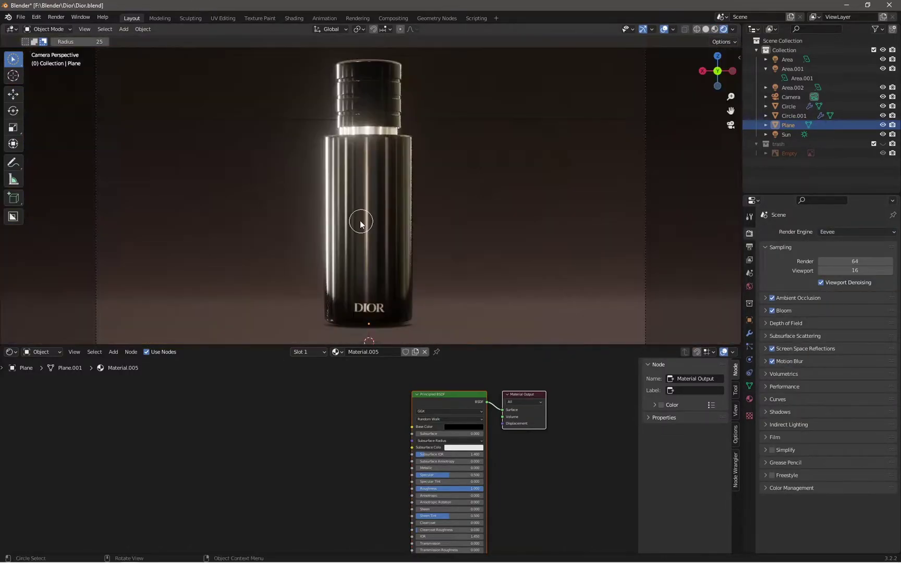
mouse_move(377, 189)
middle_mouse_down()
mouse_move(211, 167)
mouse_move(327, 155)
middle_mouse_up()
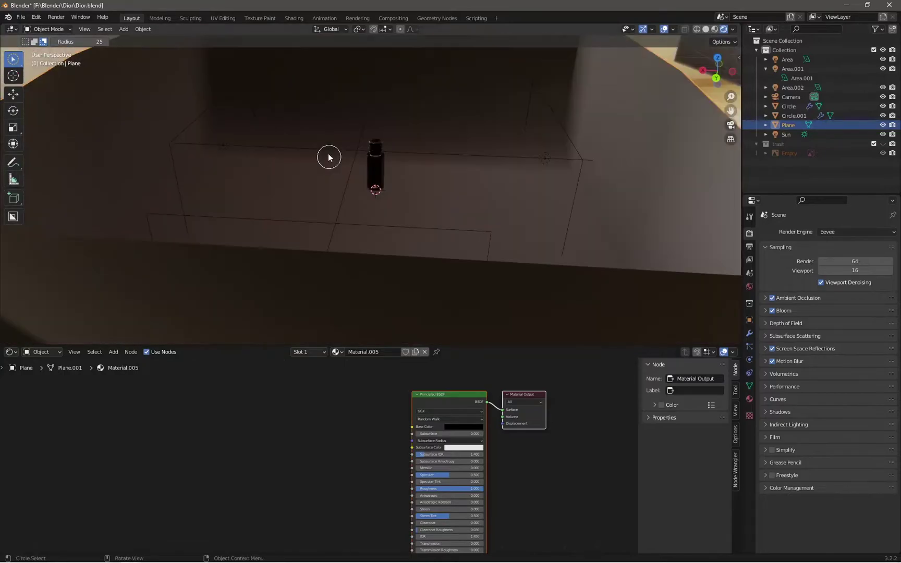
key("Tab")
middle_click_drag(408, 147, 469, 133)
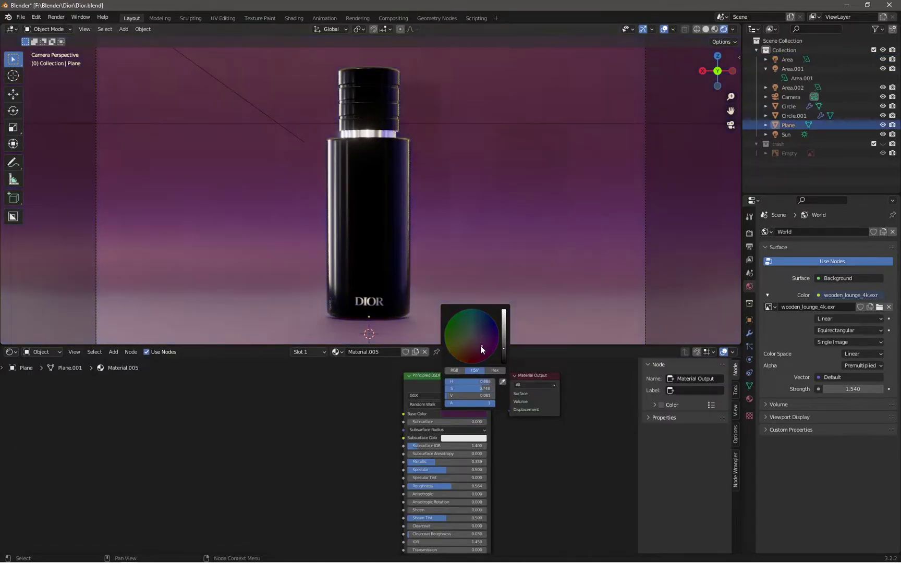
key("BackSpace")
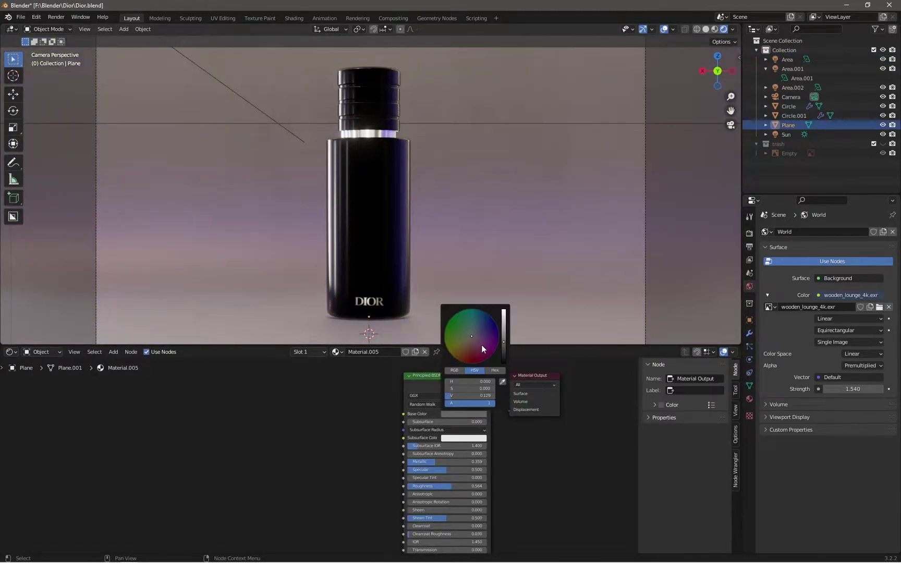
Brighten the backdrop Plane's base colour to full near-white and change its metallic value
mouse_move(481, 345)
left_mouse_down()
mouse_move(476, 320)
mouse_move(469, 335)
left_mouse_up()
scroll(476, 320, "up", 5)
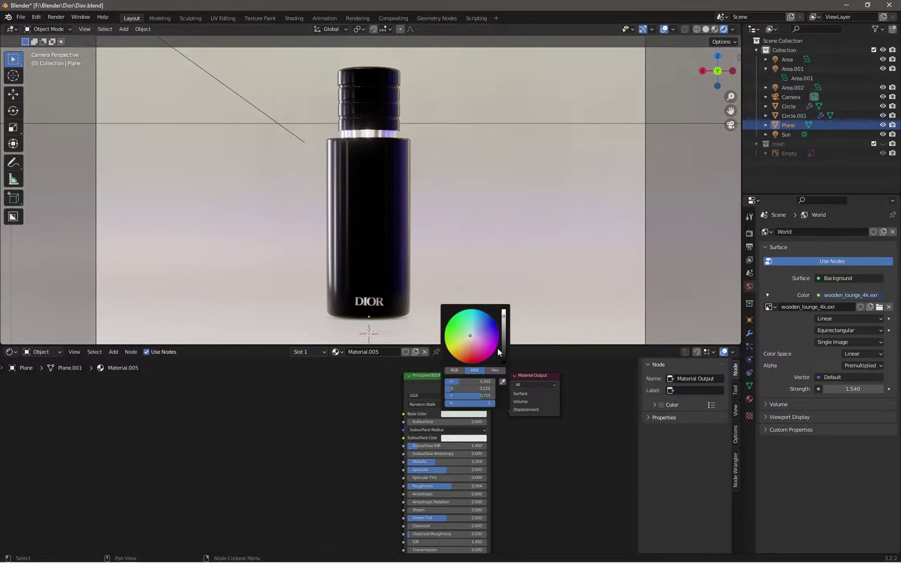
left_click_drag(458, 461, 488, 461)
left_click(464, 413)
scroll(467, 344, "up", 5)
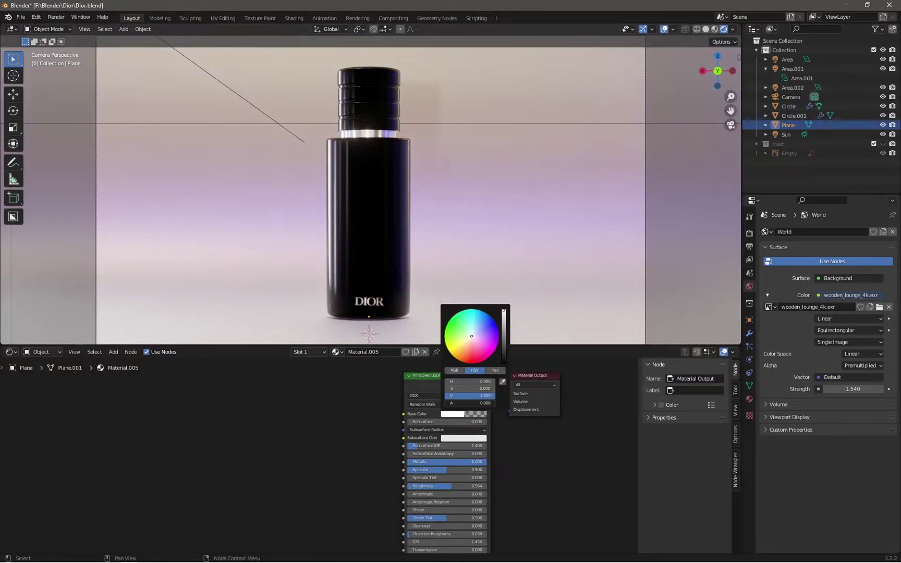
Darken Area.001's colour to almost black and shift the Area light's colour toward white
left_click(792, 68)
left_click(848, 285)
scroll(852, 181, "down", 5)
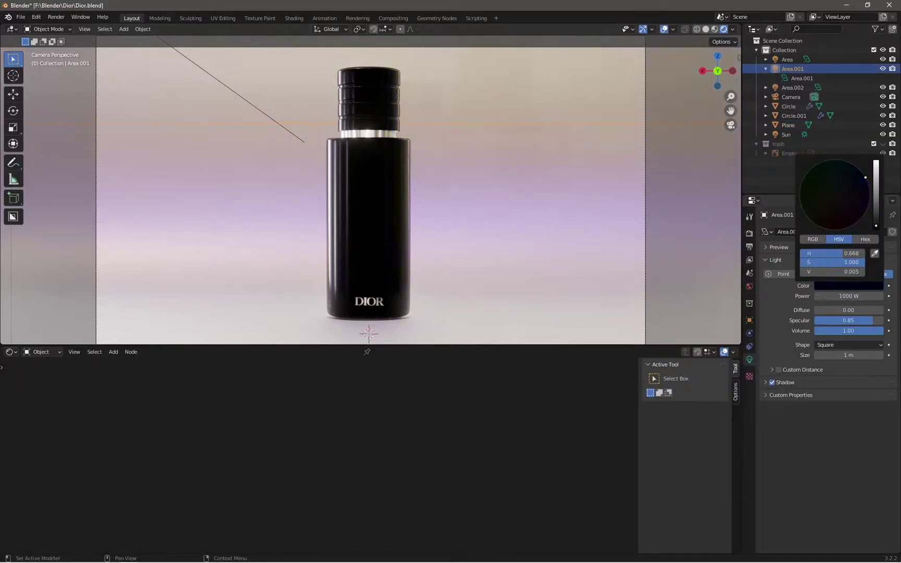
left_click(786, 59)
left_click(849, 286)
left_click_drag(854, 167, 834, 195)
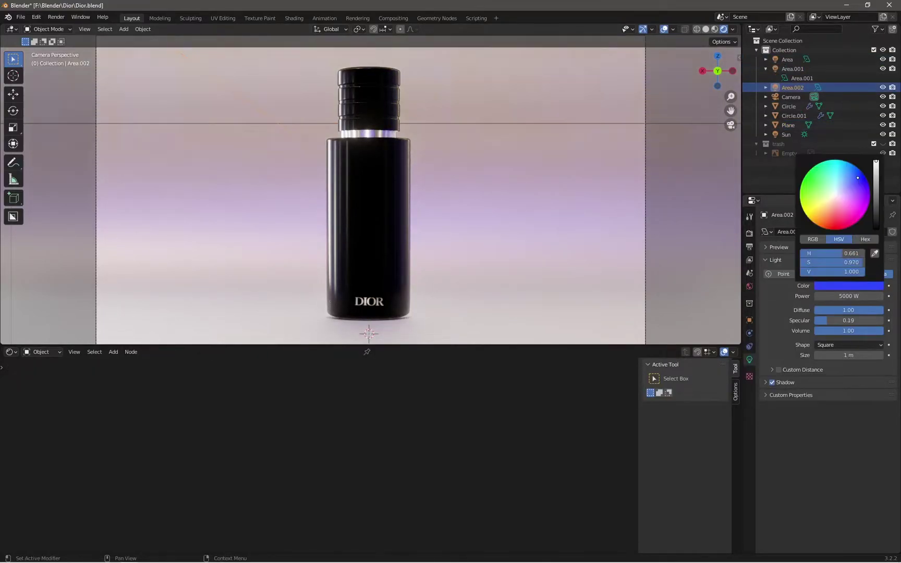
left_click(793, 87)
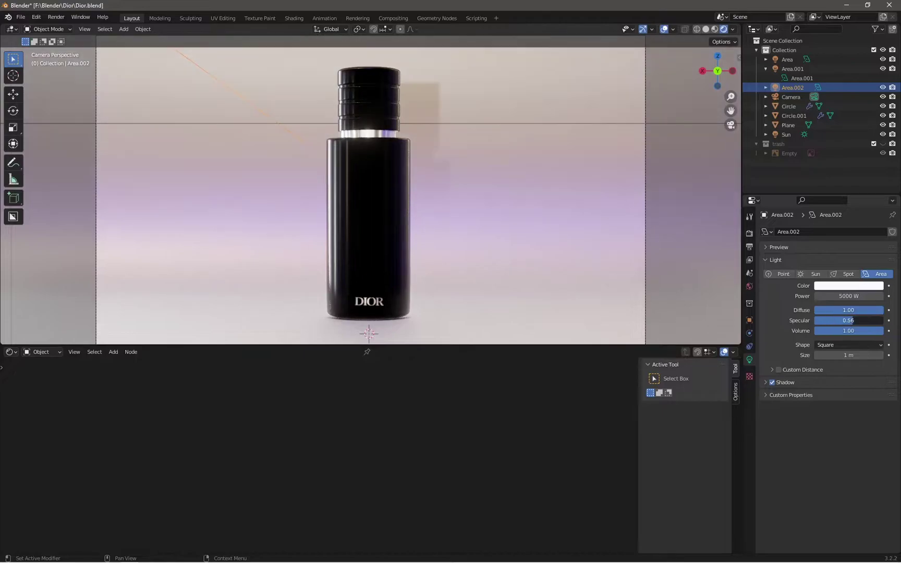
Move the Area.001 light along X, then return to the camera view
left_click(369, 99)
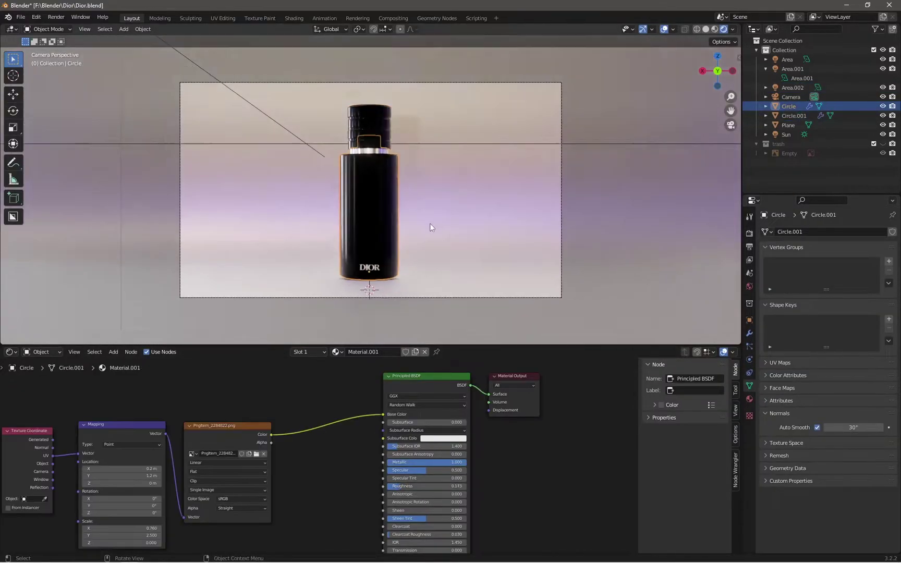
middle_click_drag(429, 223, 363, 138)
left_click(373, 131)
key("g")
key("x")
left_click(434, 140)
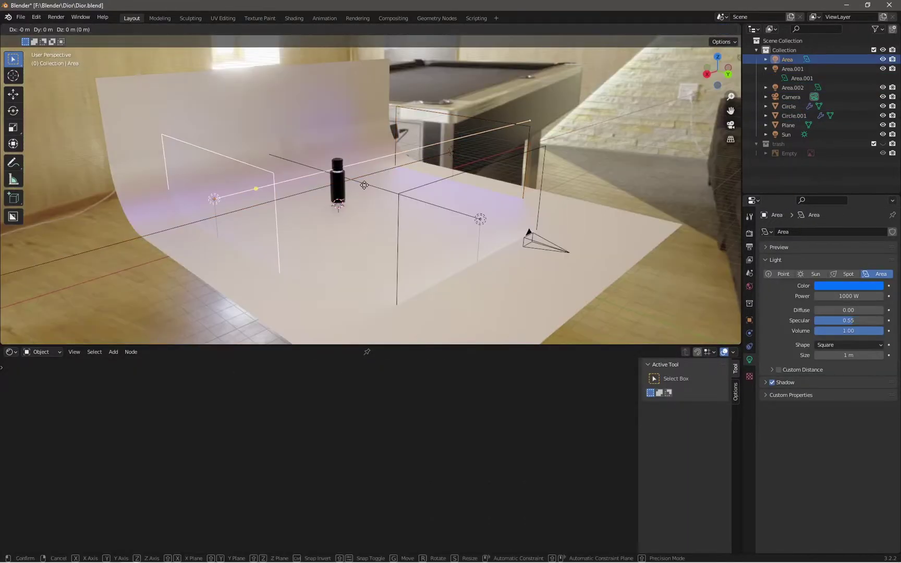
middle_click_drag(434, 140, 411, 160)
key("KP_0")
Move the backdrop plane along Y, then return to the camera view
middle_click_drag(509, 152, 349, 196)
left_click(349, 197)
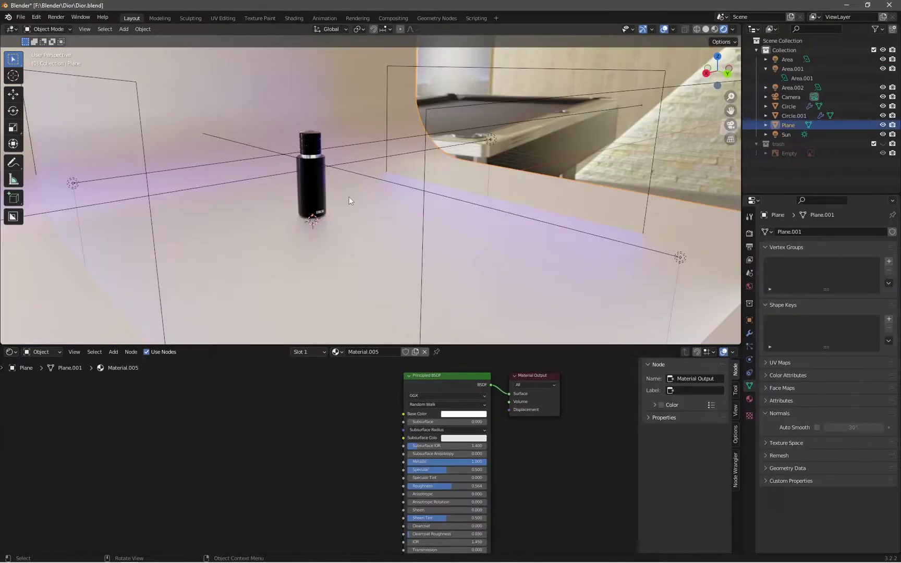
key("g")
key("y")
left_click(237, 164)
key("KP_0")
Make the backdrop roughness 1.000 and metallic 0, hide overlays, and recheck Area.001's colour
mouse_move(448, 486)
left_mouse_down()
mouse_move(487, 485)
mouse_move(409, 462)
left_mouse_up()
left_click(663, 29)
key("Home")
left_click(463, 414)
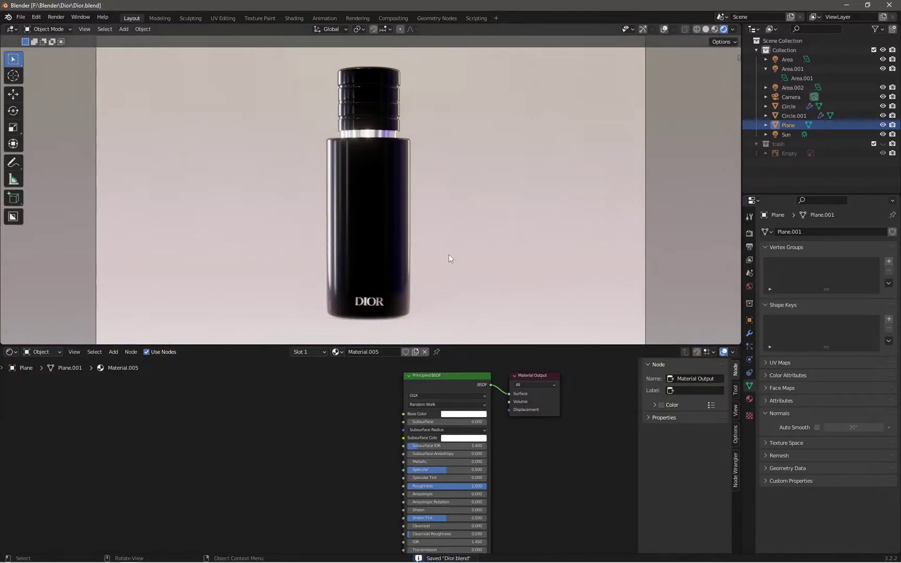
left_click(793, 68)
left_click(849, 286)
Give the Sun light a pinkish grey colour and a strength of 1.860
left_click(787, 59)
left_click(848, 285)
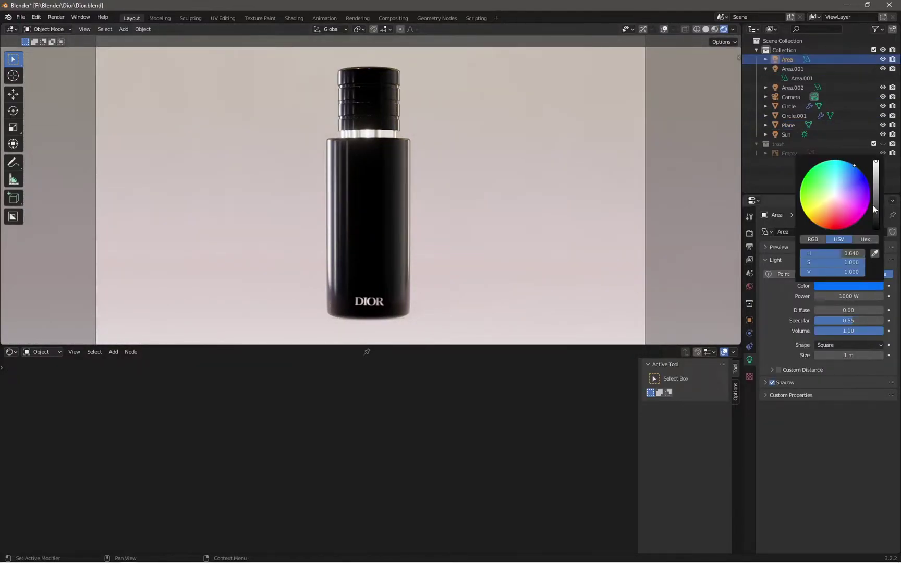
left_click(786, 134)
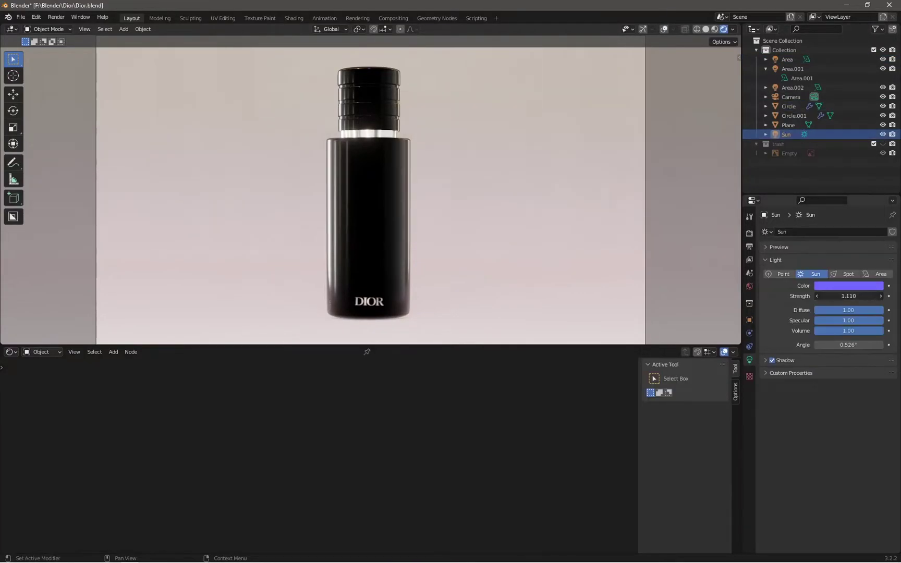
left_click(848, 285)
left_click(839, 194)
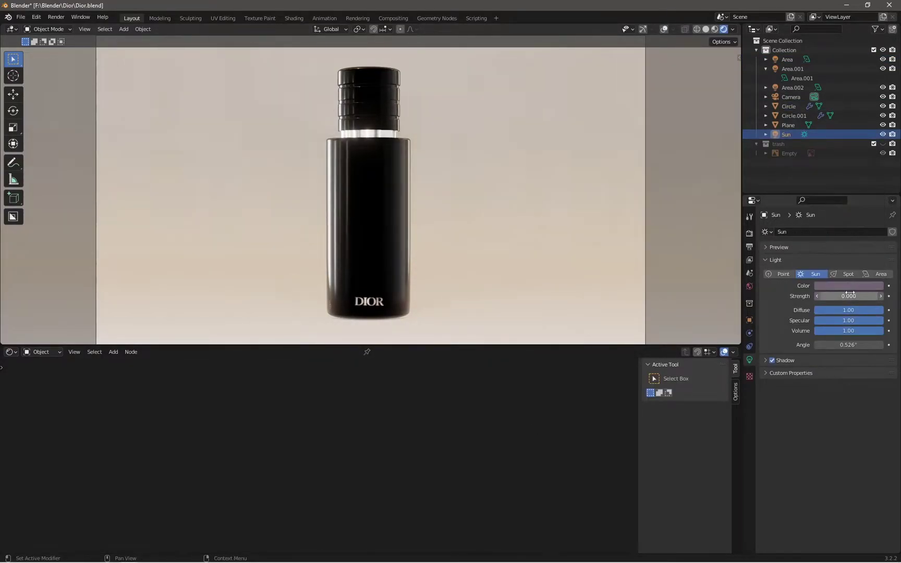
left_click_drag(848, 295, 886, 296)
Turn viewport overlays back on, raise the Sun along Z and make it white
left_click(663, 28)
left_click(643, 29)
key("g")
key("z")
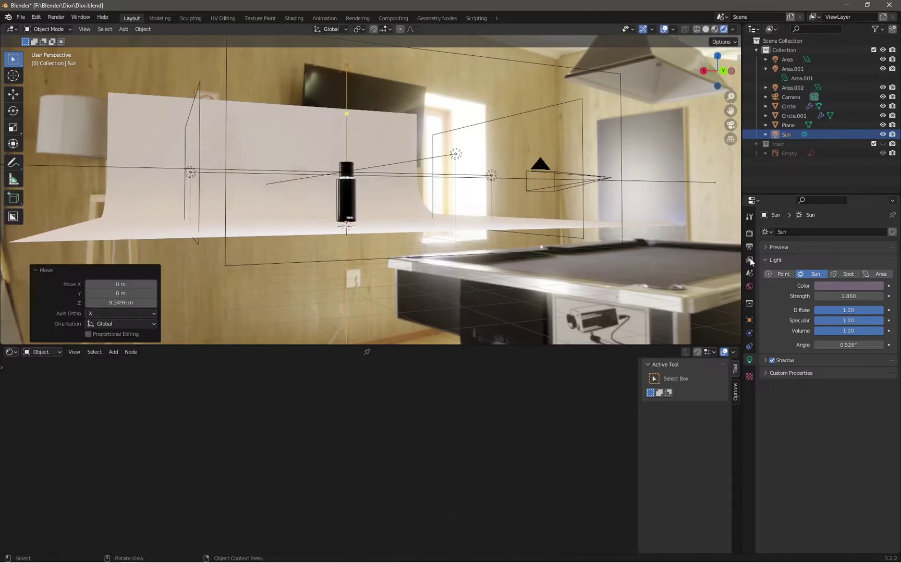
left_click(849, 285)
left_click(835, 195)
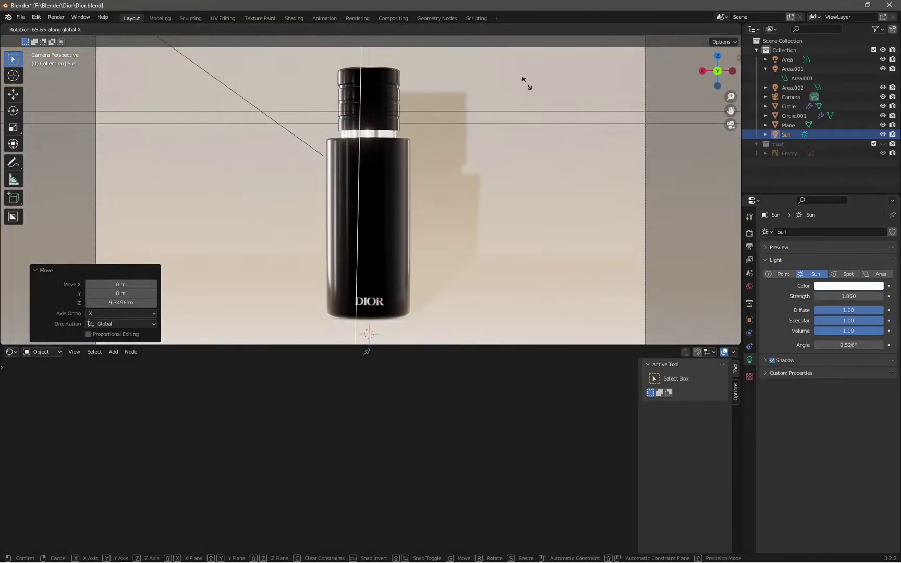
scroll(478, 207, "down", 3)
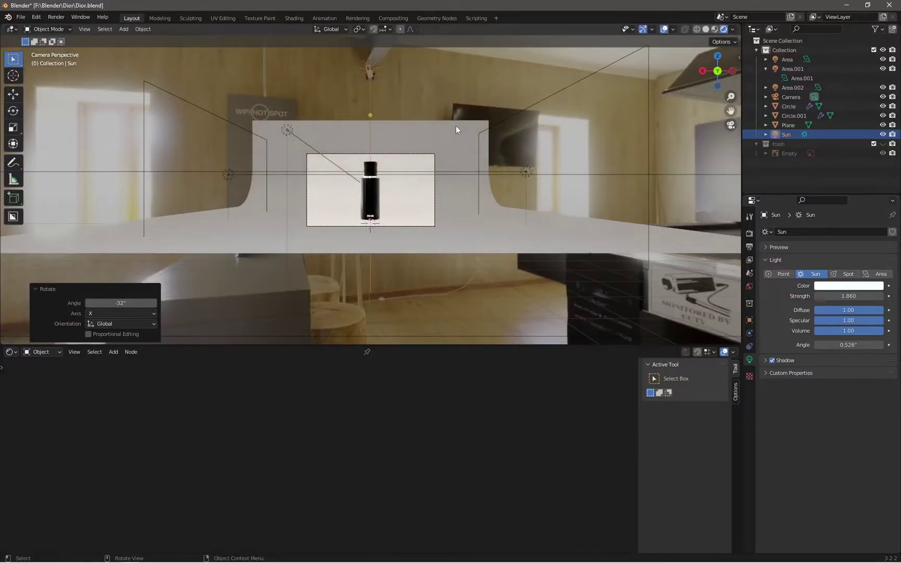
scroll(455, 126, "up", 3)
Select the bottle and switch the lower Shader Editor panel to the Timeline
left_click(402, 156)
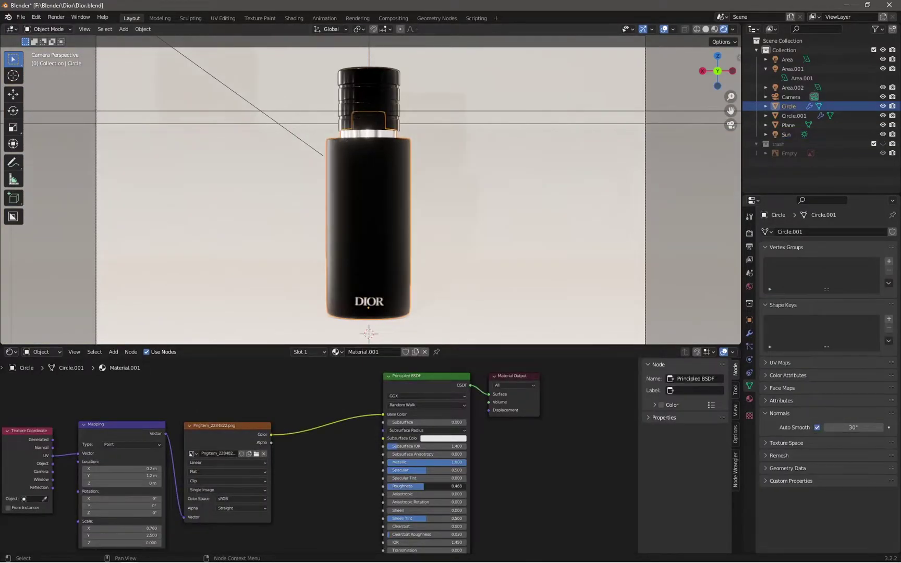
left_click(643, 43)
scroll(381, 228, "down", 2)
left_click(381, 227)
left_click(10, 351)
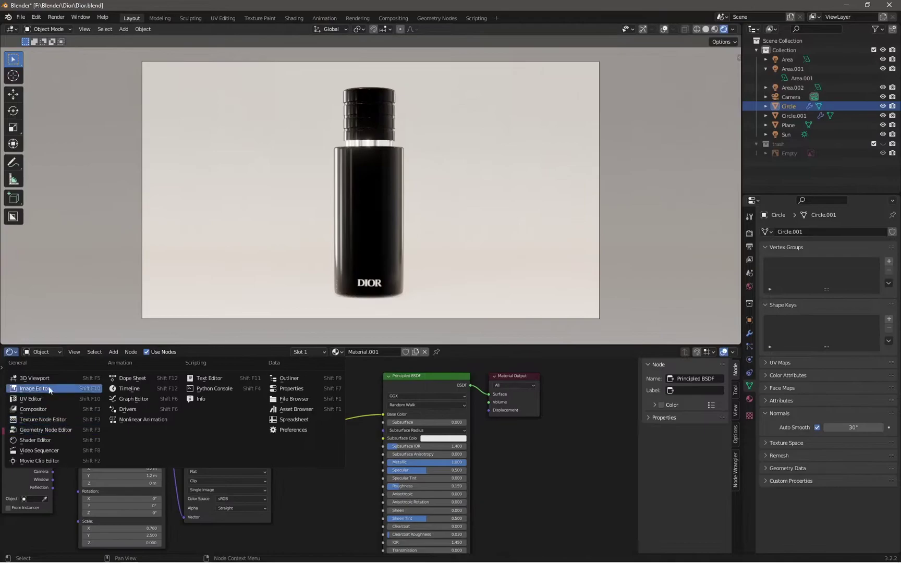
left_click(130, 388)
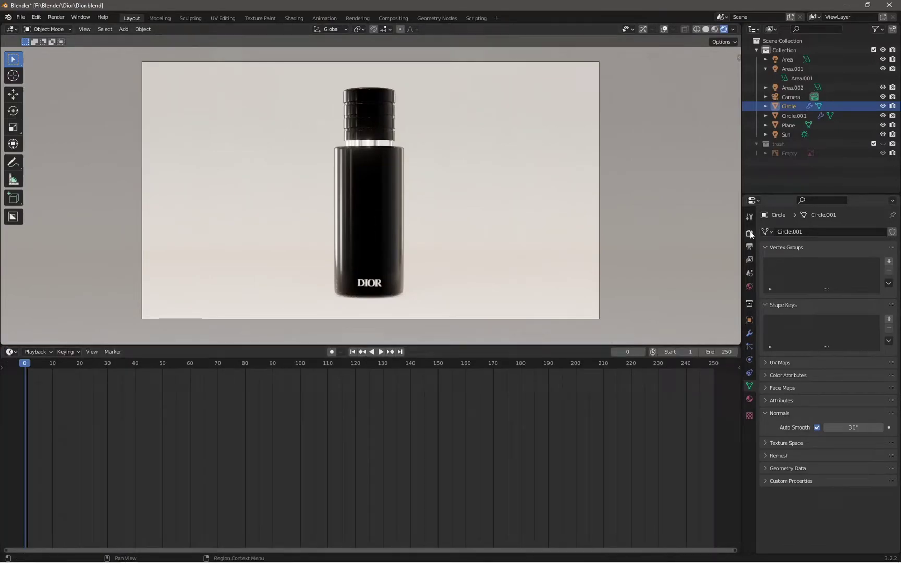
Show Render properties and toggle light visibility in the Outliner, leaving Area.002 hidden
left_click(749, 233)
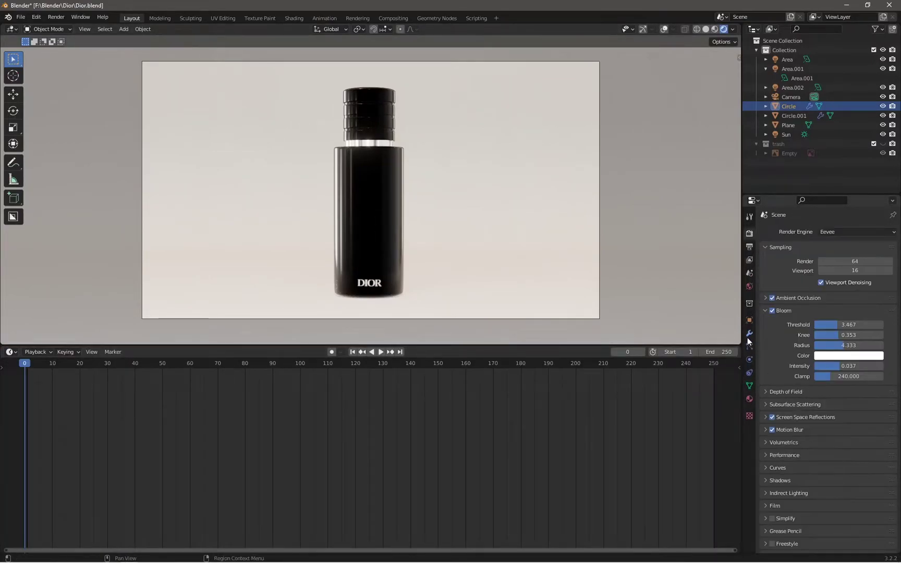
mouse_move(885, 62)
left_mouse_down()
mouse_move(883, 88)
mouse_move(886, 64)
left_mouse_up()
left_click(883, 96)
left_click(883, 135)
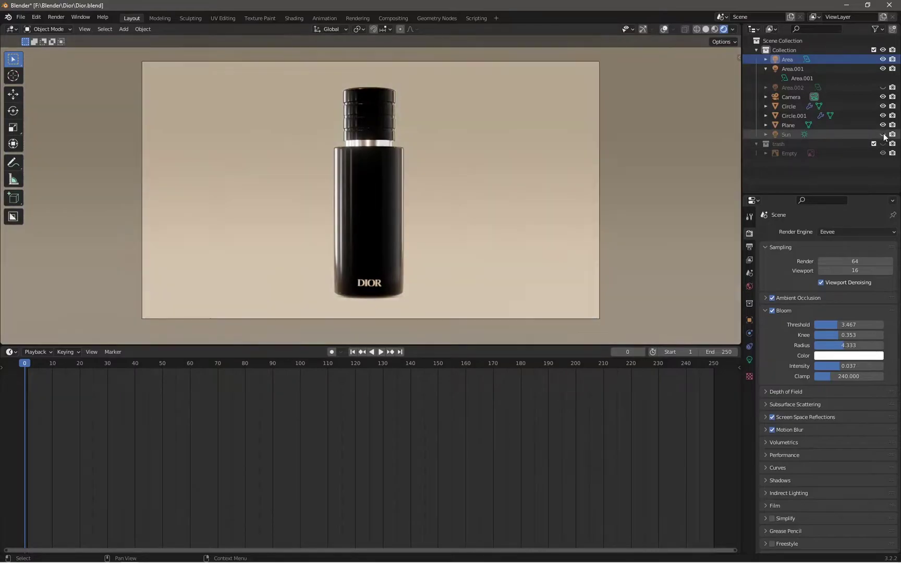
left_click(765, 134)
left_click(883, 134)
right_click(810, 142)
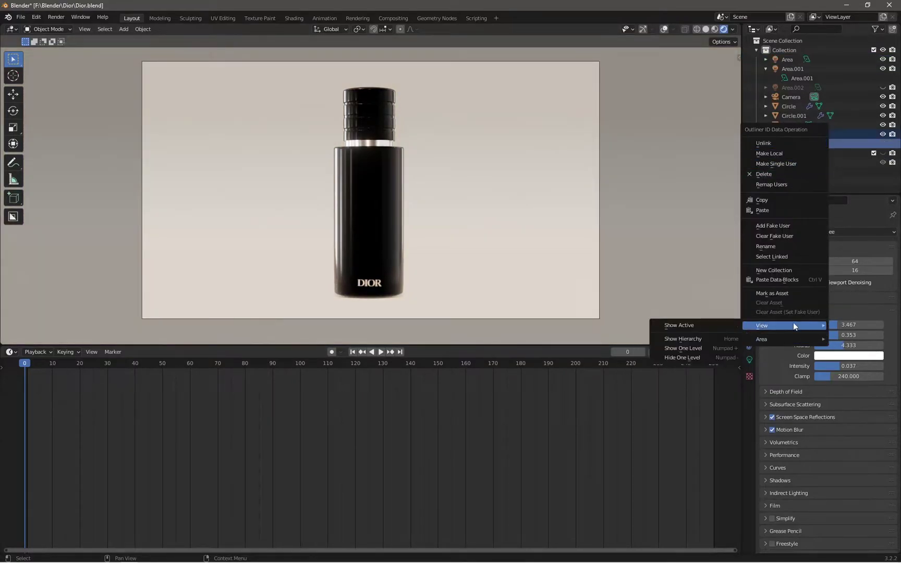
left_click(844, 141)
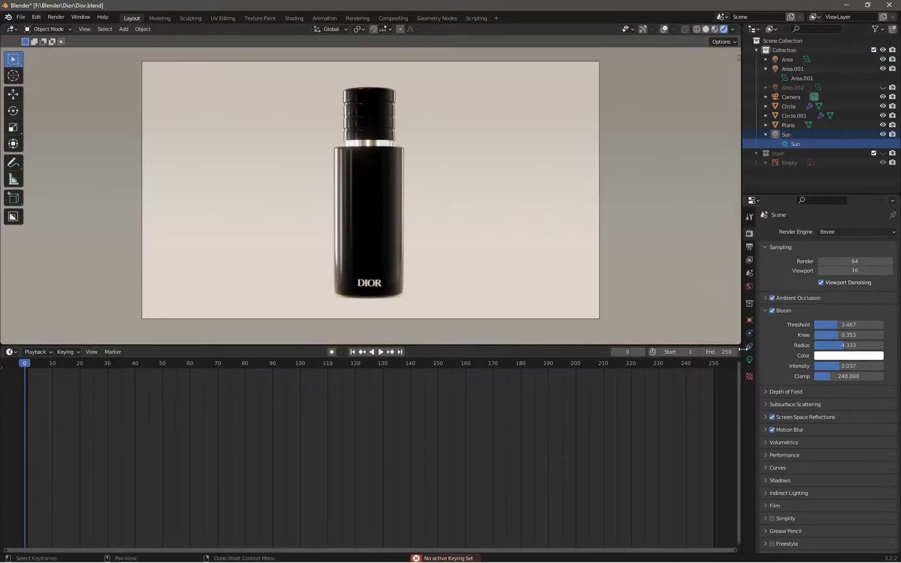
Set the Sun light colour to orange, key it at frame 10 and preview the flicker
left_click(749, 360)
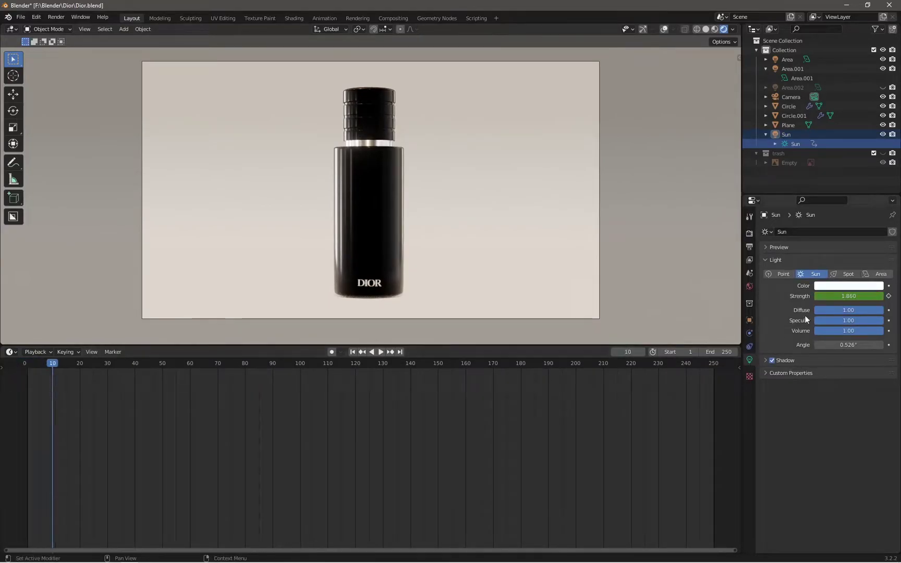
left_click(848, 285)
left_click_drag(834, 194, 849, 180)
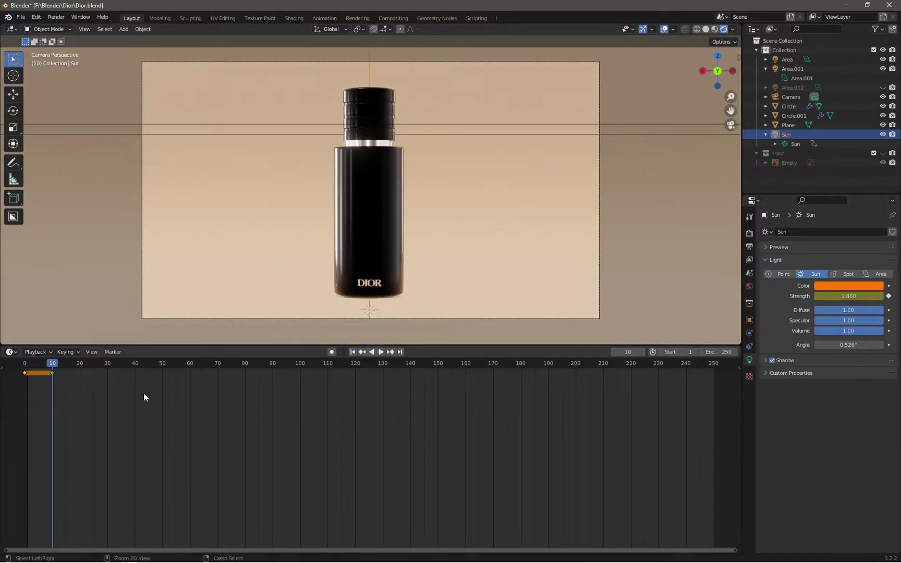
key("ctrl+z")
key("Up")
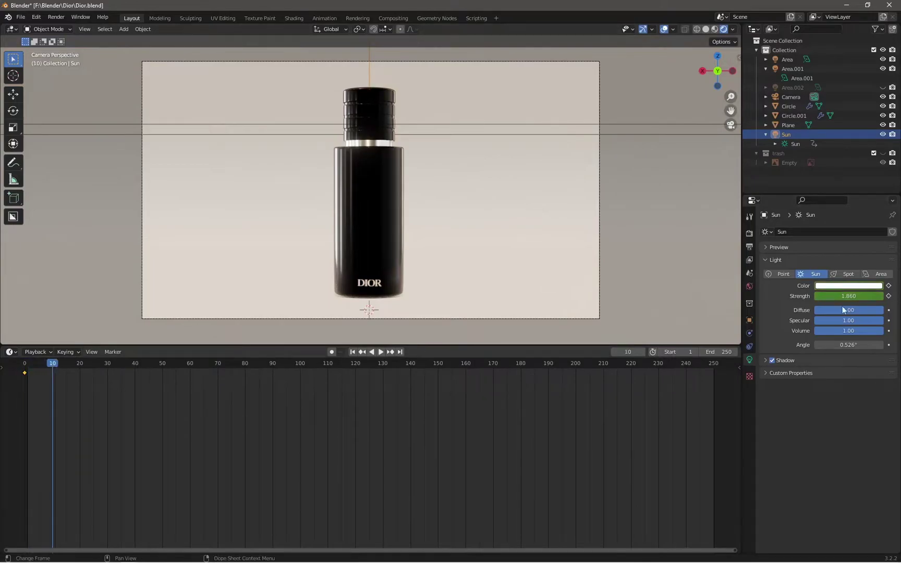
key("space")
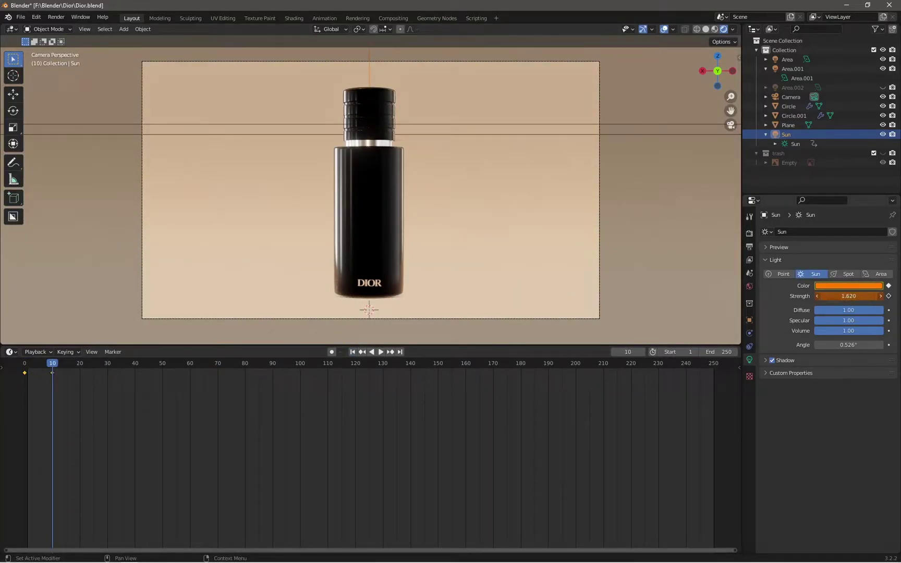
At frame 15 key the Sun white at 1.790 strength and shift the keys one frame earlier
key("Right")
key("Right")
key("Right")
left_click(848, 286)
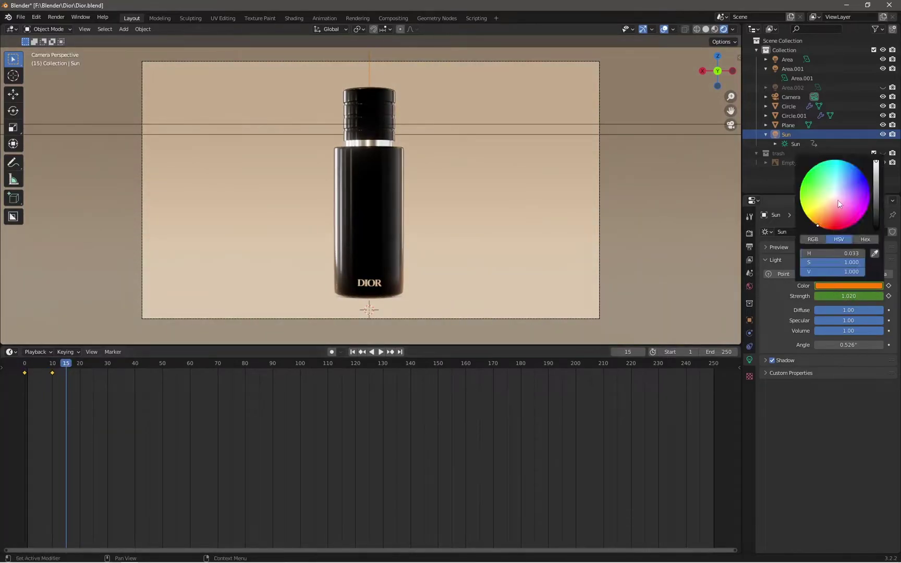
left_click_drag(848, 296, 857, 295)
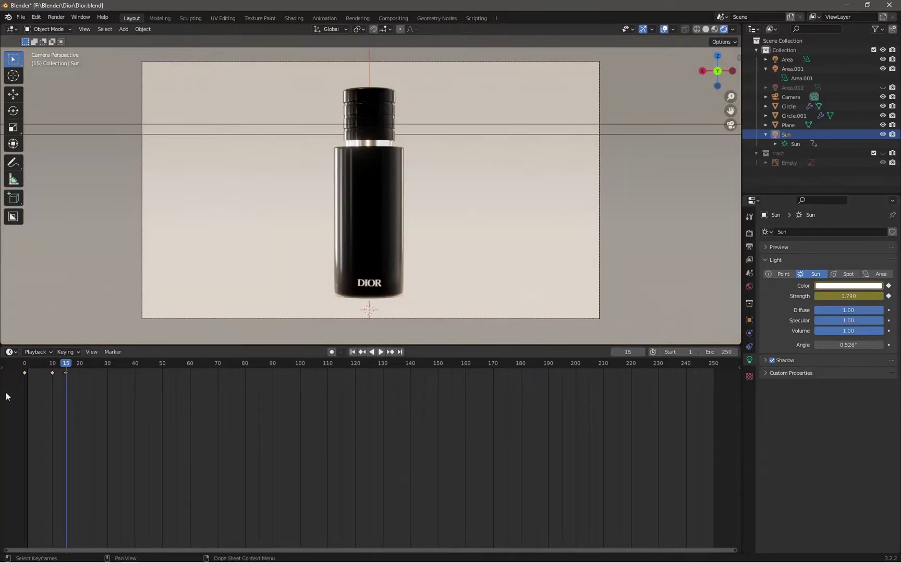
left_click(104, 371)
left_click(23, 371)
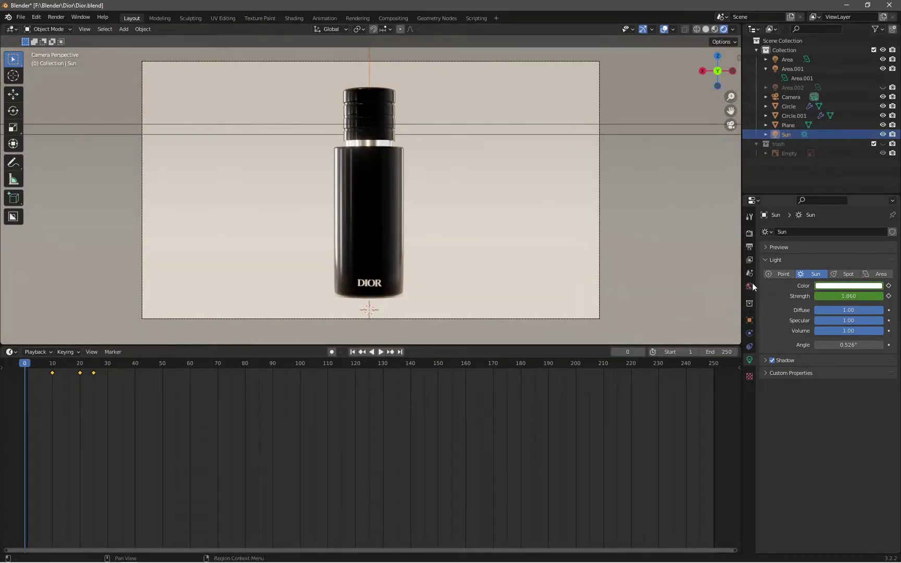
left_click(749, 319)
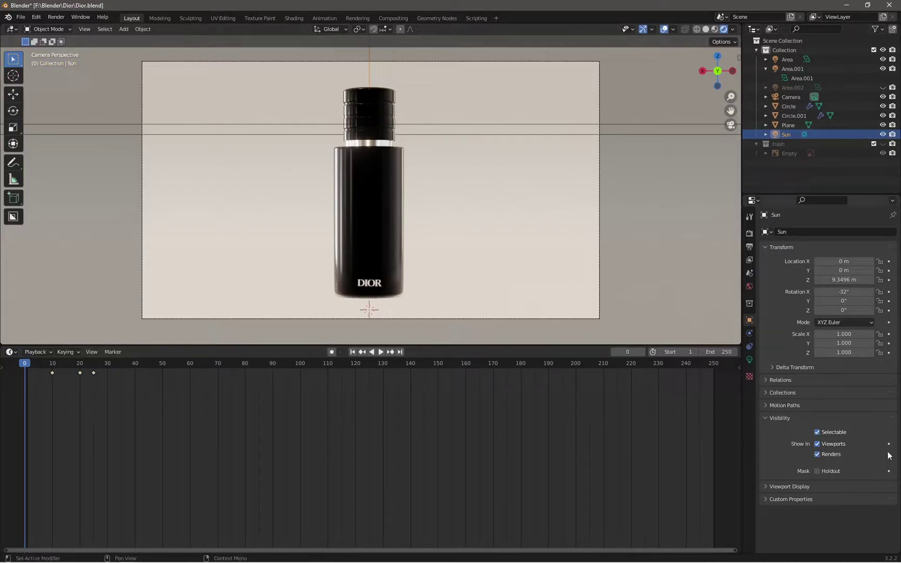
In World properties, keyframe the world Strength at 0 for the animation start
left_click(749, 286)
left_click_drag(819, 390, 844, 390)
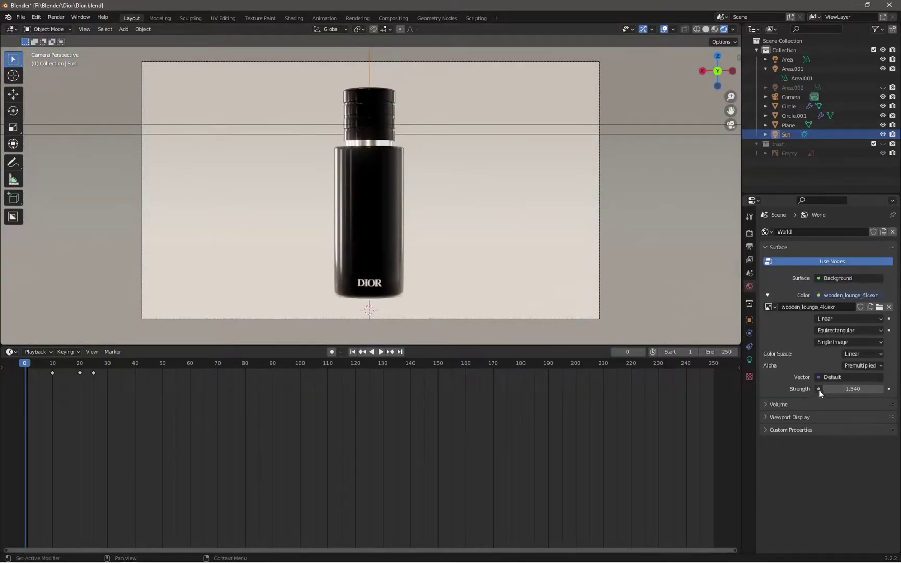
left_click(818, 389)
left_click(888, 389)
key("space")
type("1")
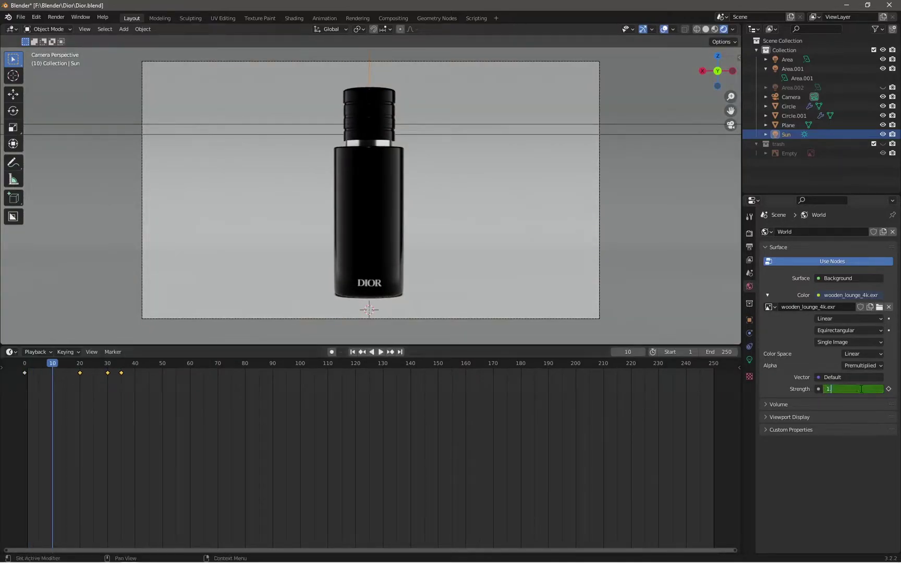
type("540")
key("Return")
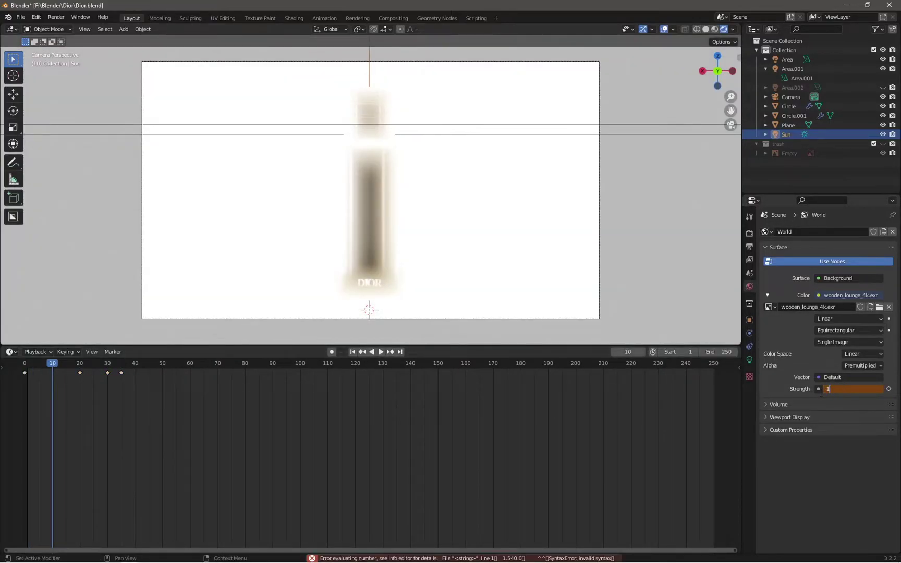
Key world Strength 1.540 at frame 10 and play from frame 1 to check the fade-in
type(".54")
key("Return")
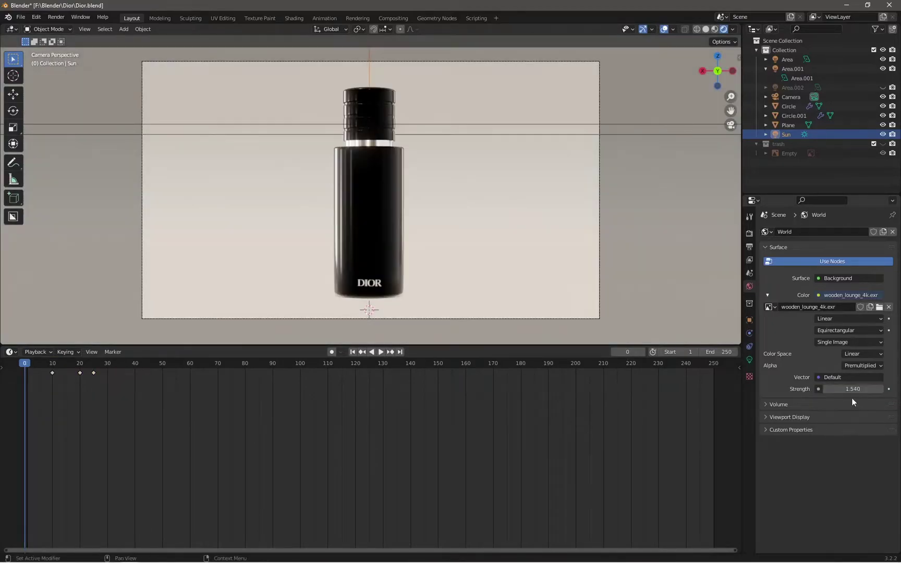
key("ctrl+BackSpace")
key("i")
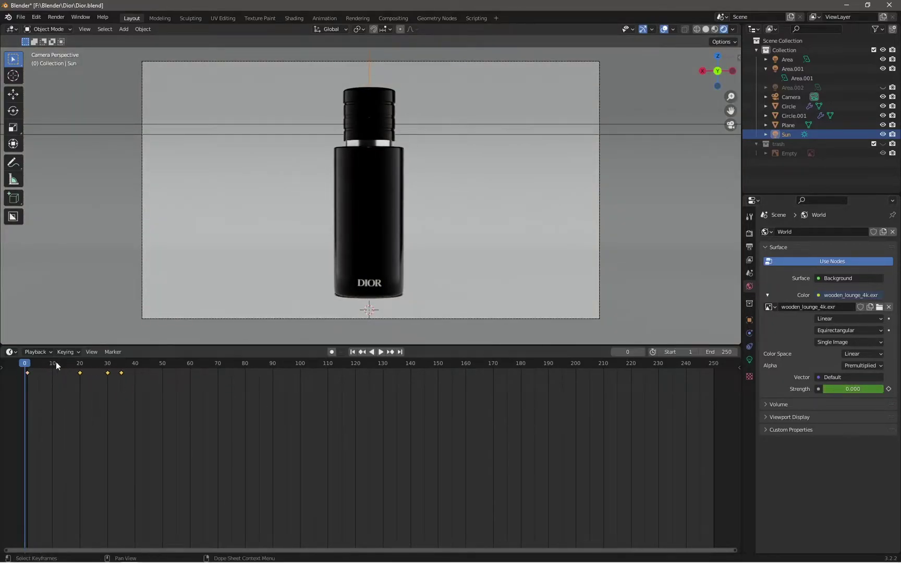
type("1.54")
key("Return")
left_click(27, 364)
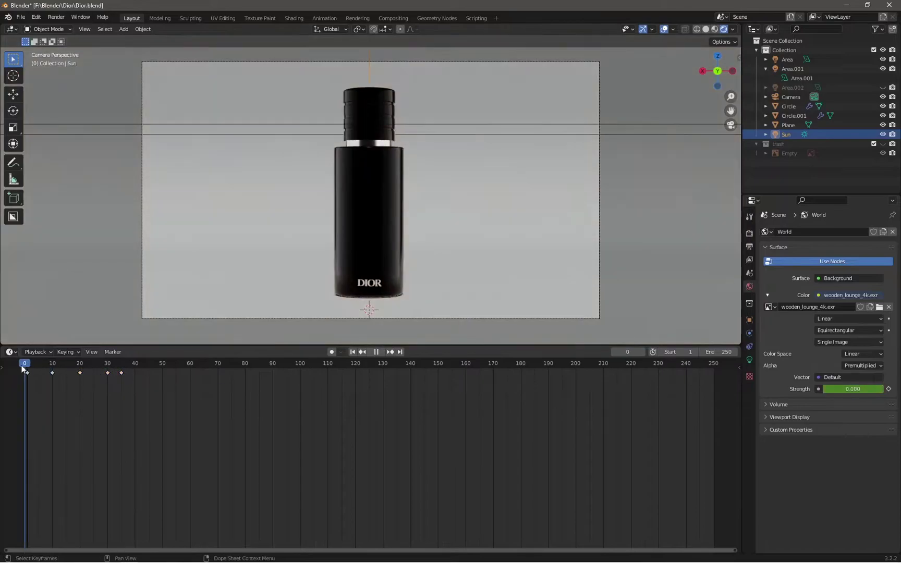
key("space")
Keyframe the Sun light's Strength at 0 on the first frame
left_click(750, 359)
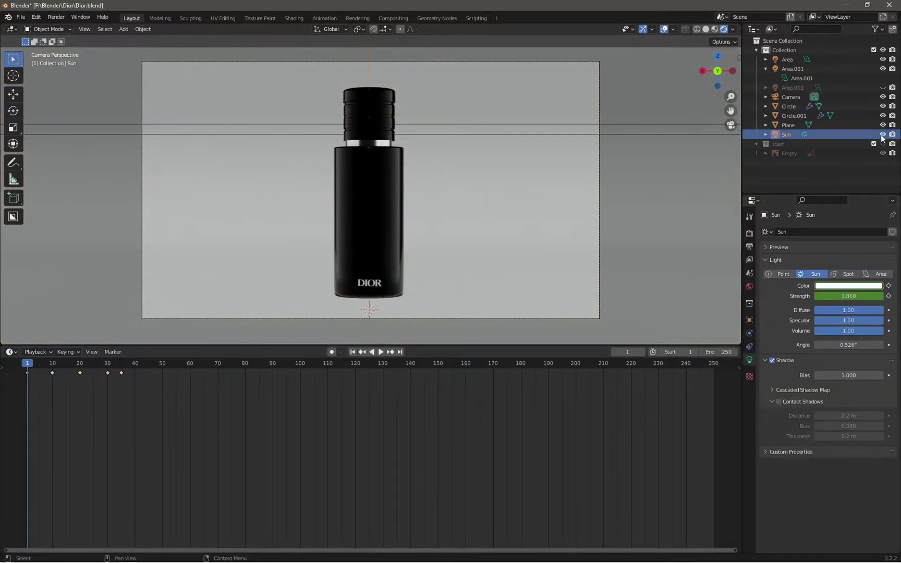
right_click(787, 134)
scroll(360, 171, "down", 3)
scroll(365, 136, "down", 2)
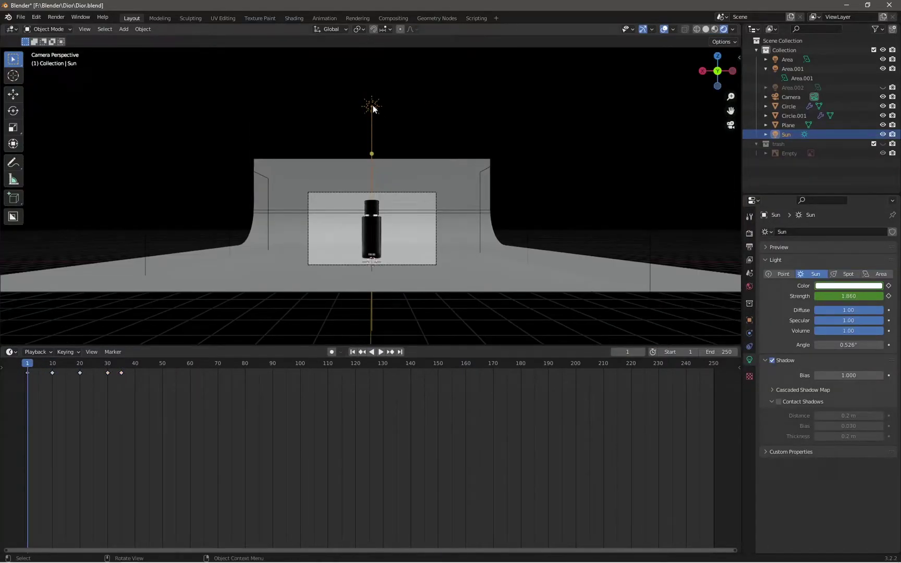
key("i")
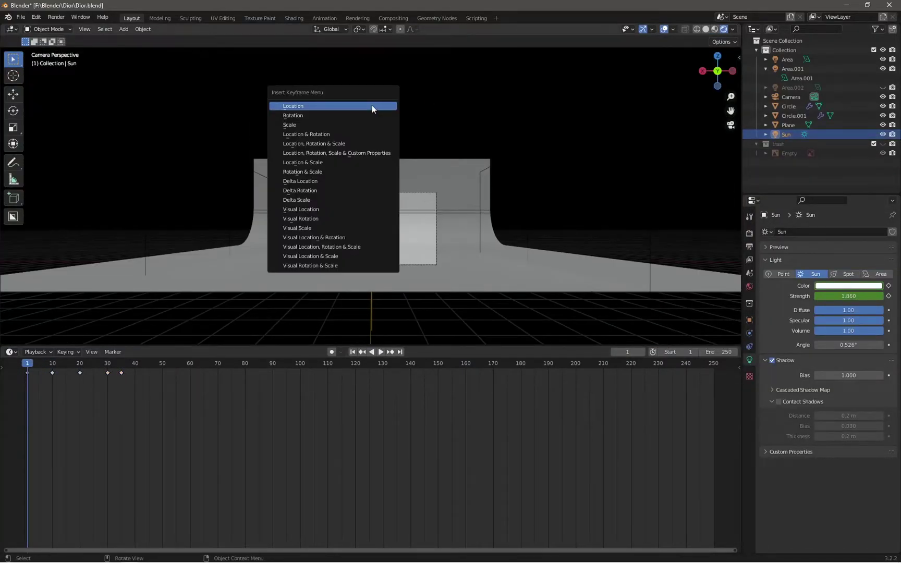
left_click(333, 265)
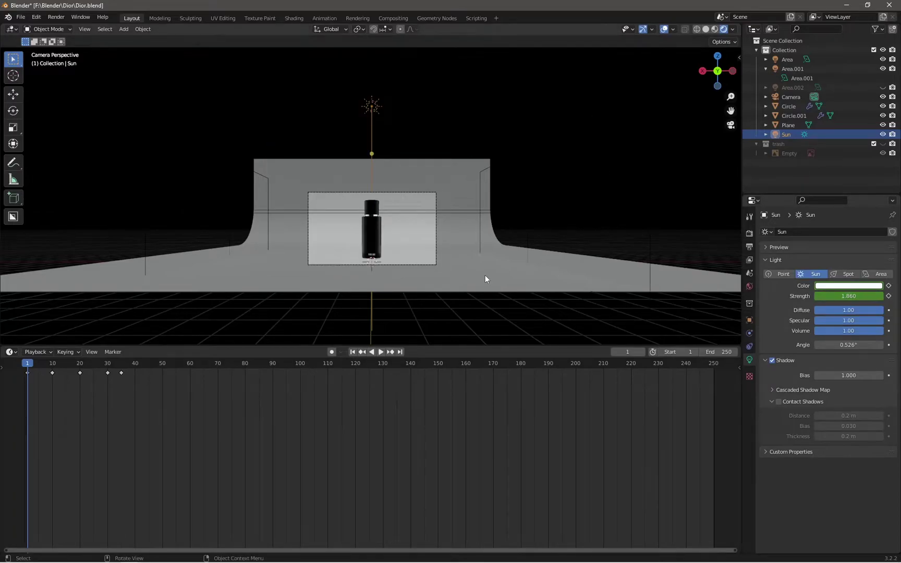
key("Home")
key("BackSpace")
left_click(889, 297)
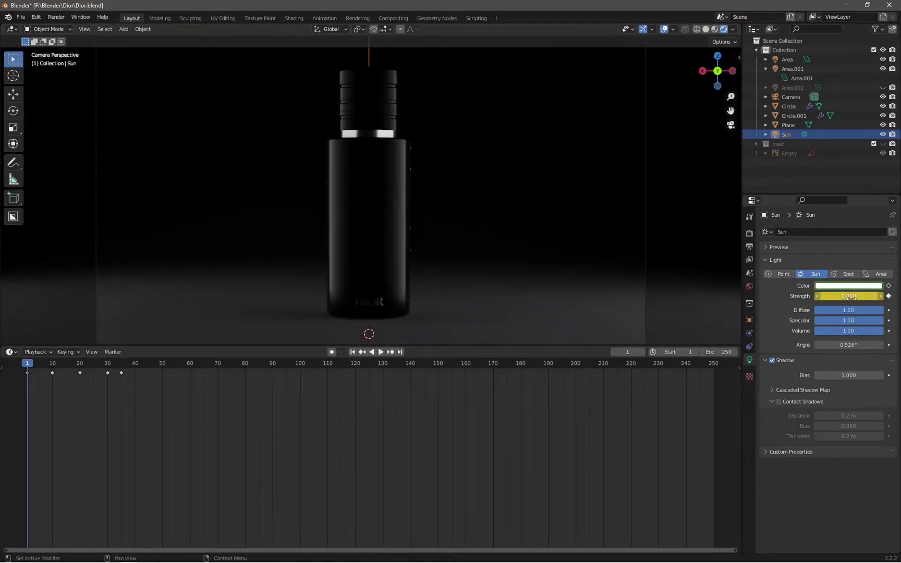
Key the Sun Strength at 1.5 on frame 10 and preview the animation
left_click(52, 364)
left_click(851, 296)
type("1.5")
key("Return")
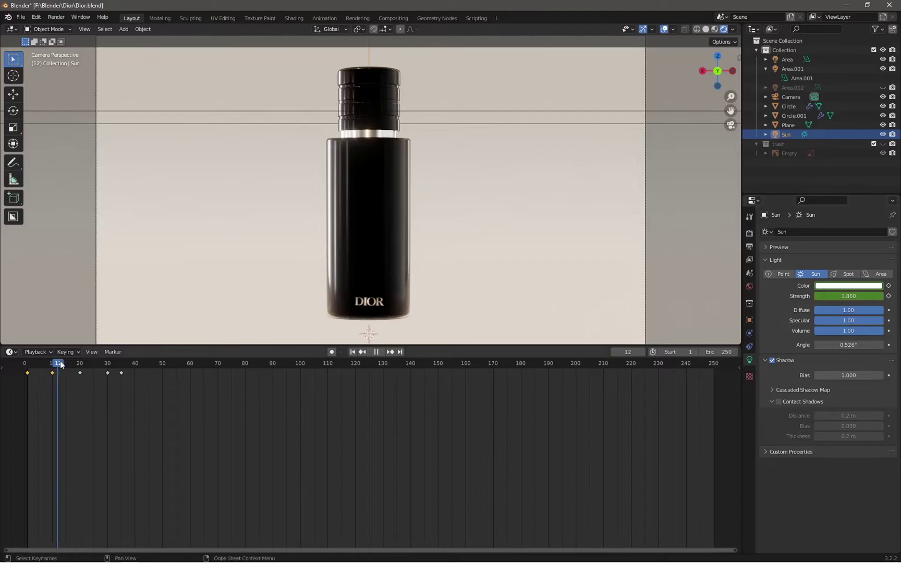
key("shift+Left")
key("space")
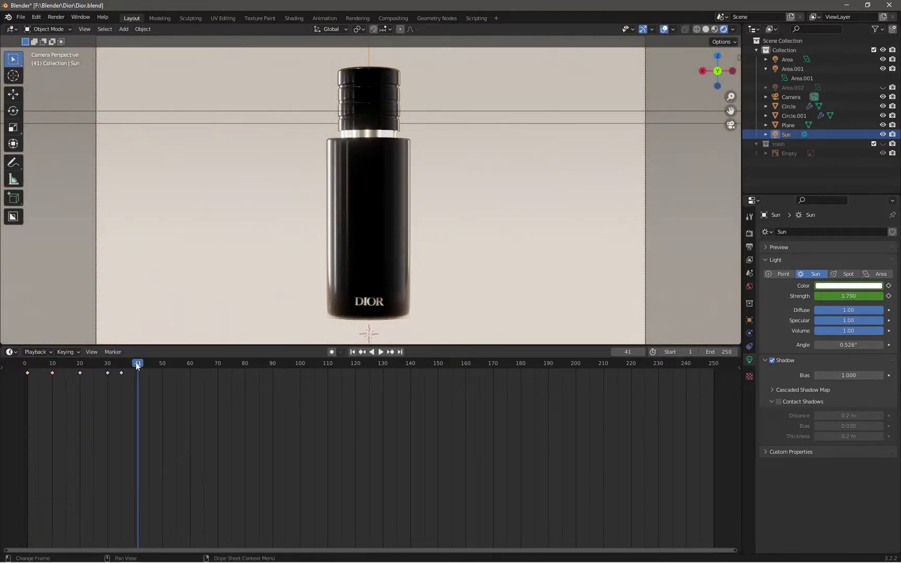
Retime the Sun's keyframes in the Timeline, stop playback and select Area.001
key("shift+Left")
key("space")
left_click(105, 372)
key("shift+Left")
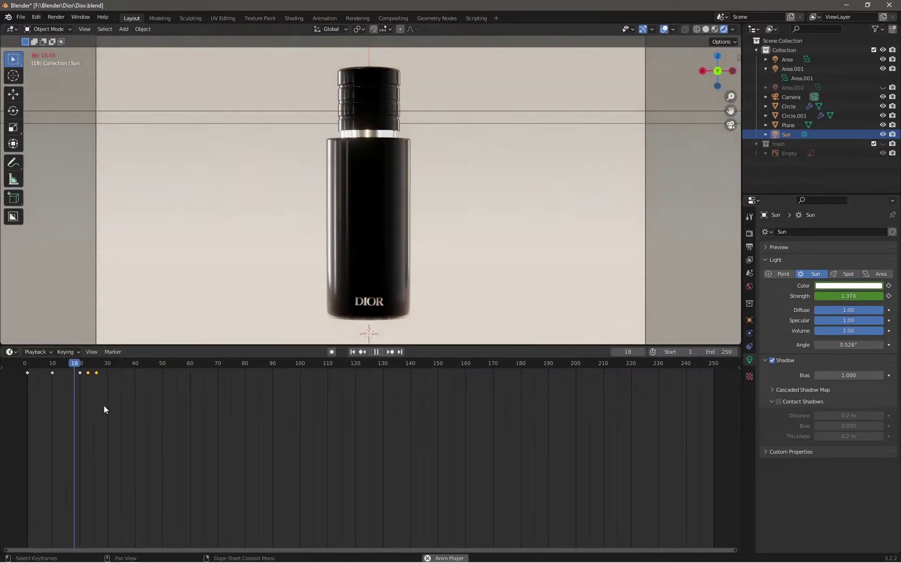
left_click(134, 382)
key("shift+Left")
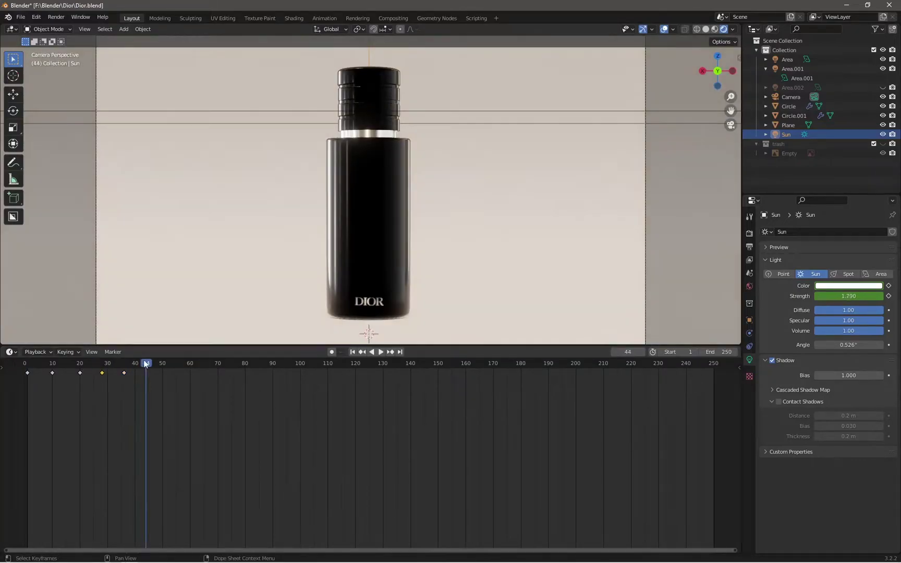
key("Escape")
left_click(793, 68)
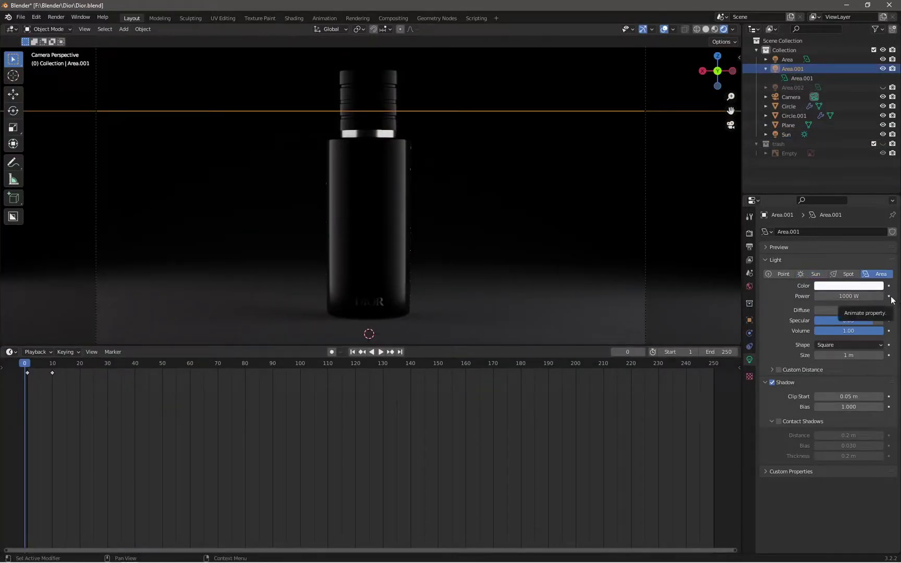
Key Area.001's power down to 0 W and play the animation from frame 0
key("BackSpace")
key("Up")
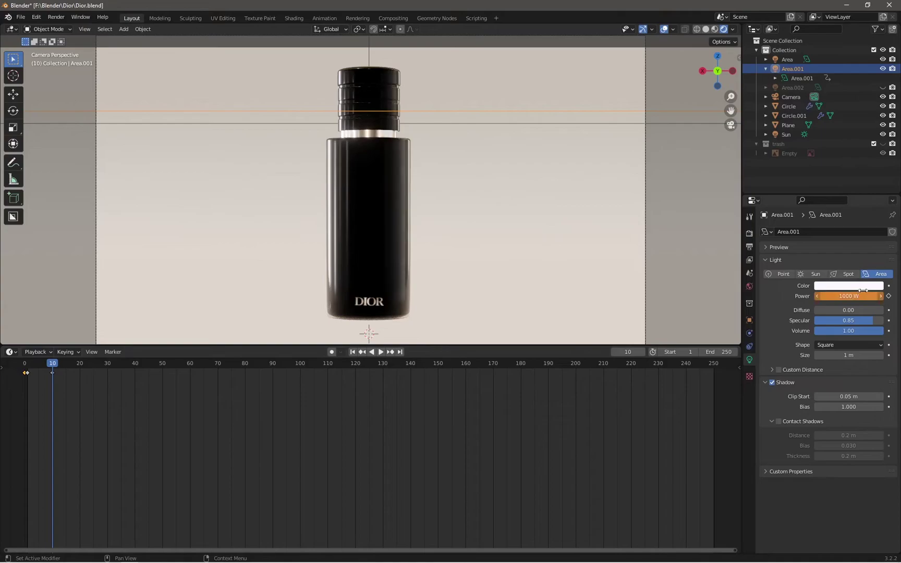
left_click_drag(60, 371, 15, 366)
key("space")
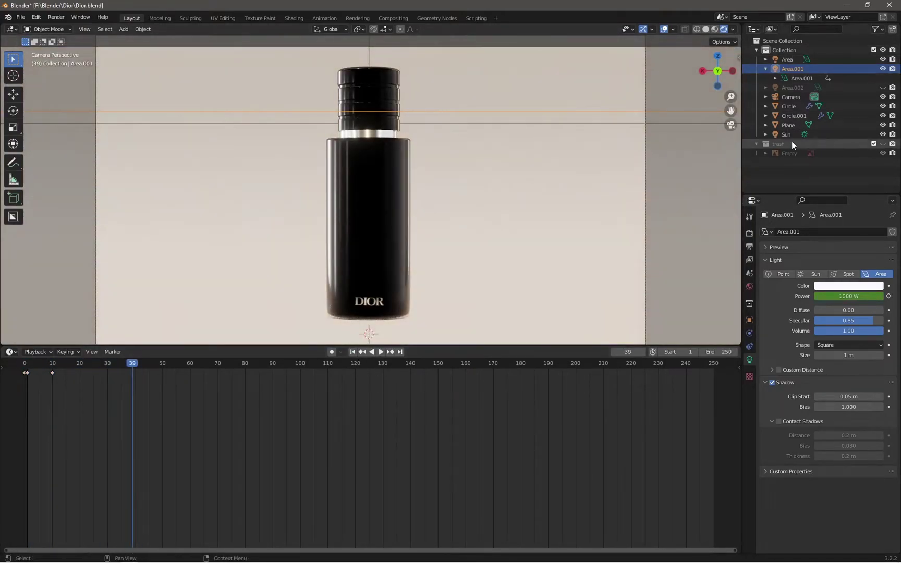
Select the Sun's strength keyframes and slide them later to roughly frames 50–81
left_click(786, 135)
mouse_move(73, 391)
left_mouse_down()
mouse_move(124, 369)
mouse_move(191, 382)
left_mouse_up()
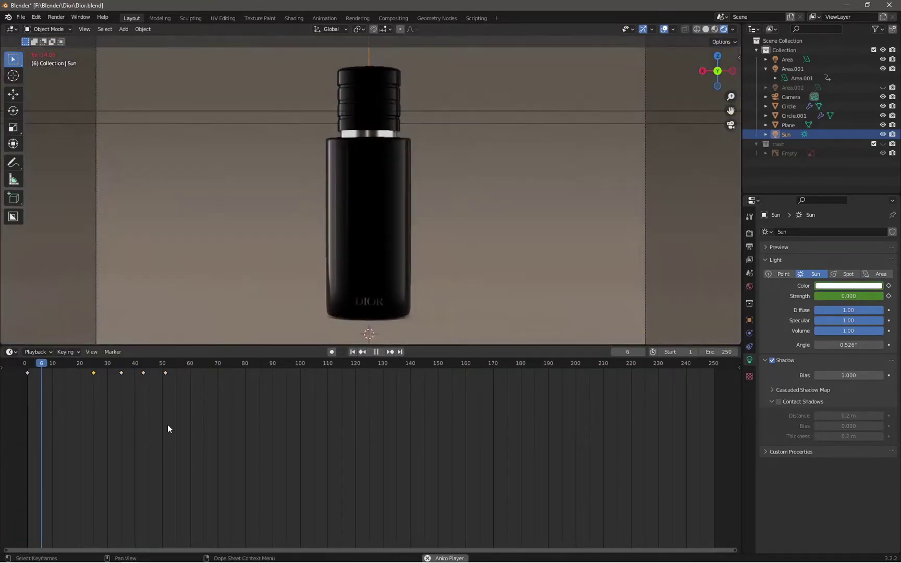
key("Escape")
left_click(120, 381)
key("space")
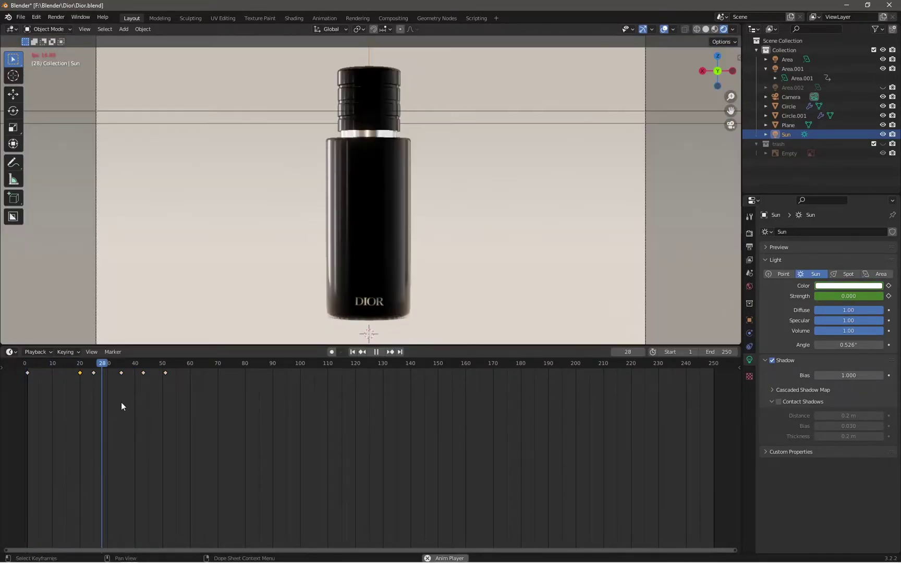
key("g")
left_click(176, 420)
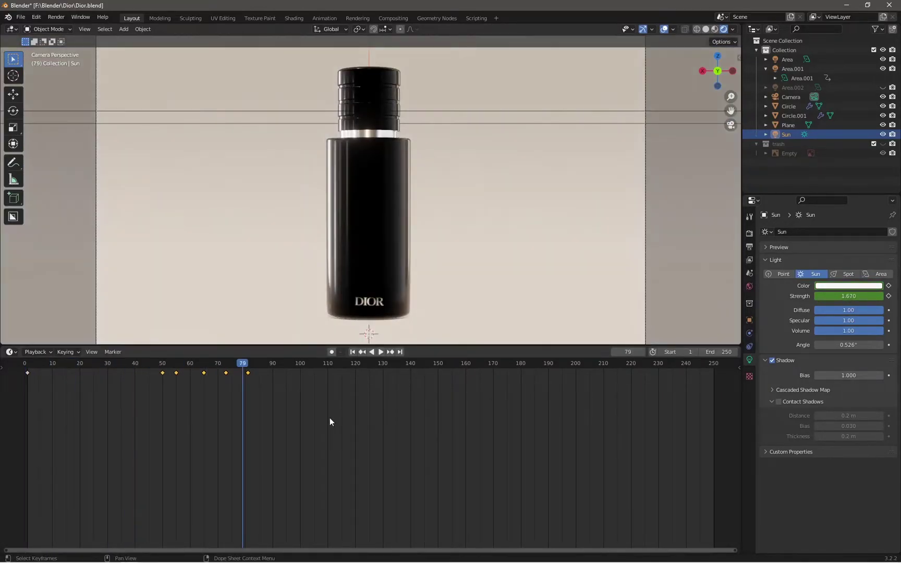
key("Escape")
Retime Area.001's power keyframes to frames 1 and 50 and preview the result
left_click(50, 373)
key("g")
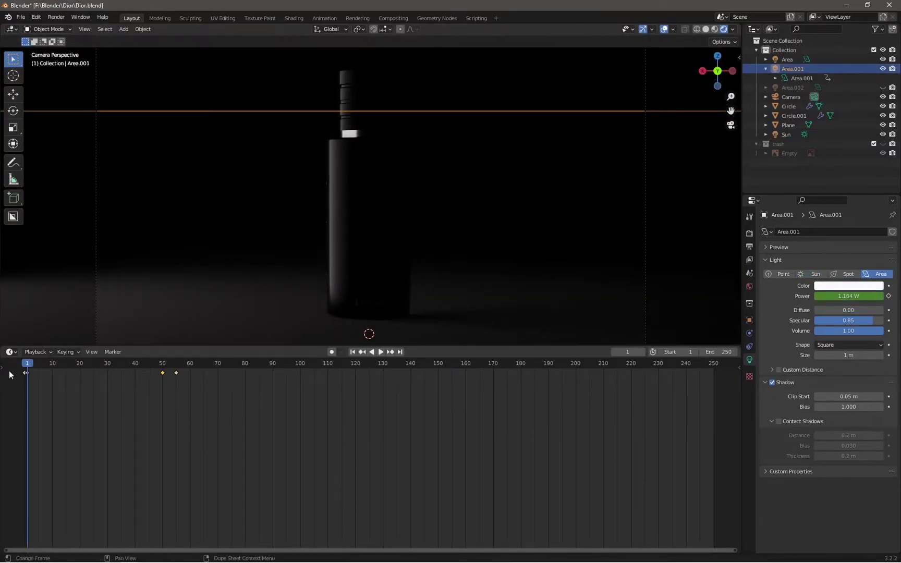
left_click(2, 367)
left_click(118, 373)
key("space")
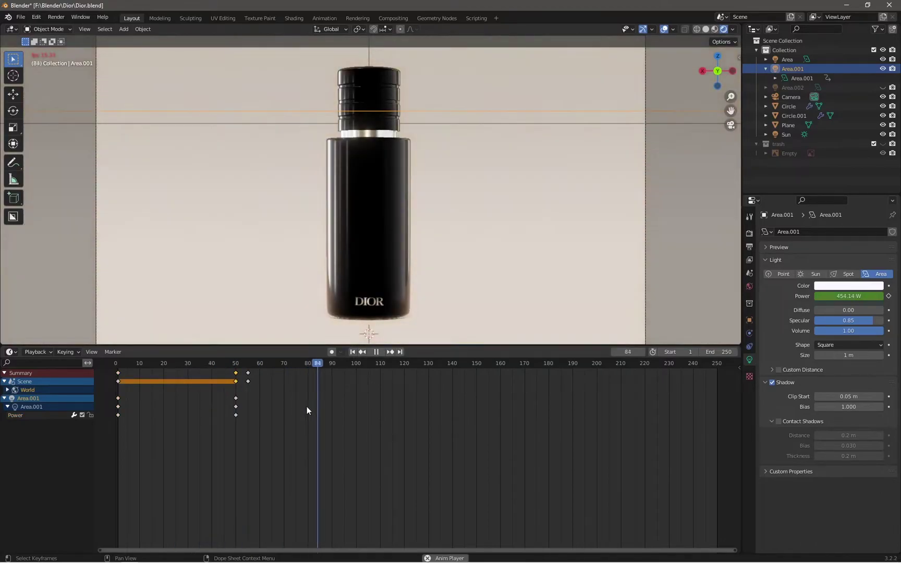
left_click(259, 371)
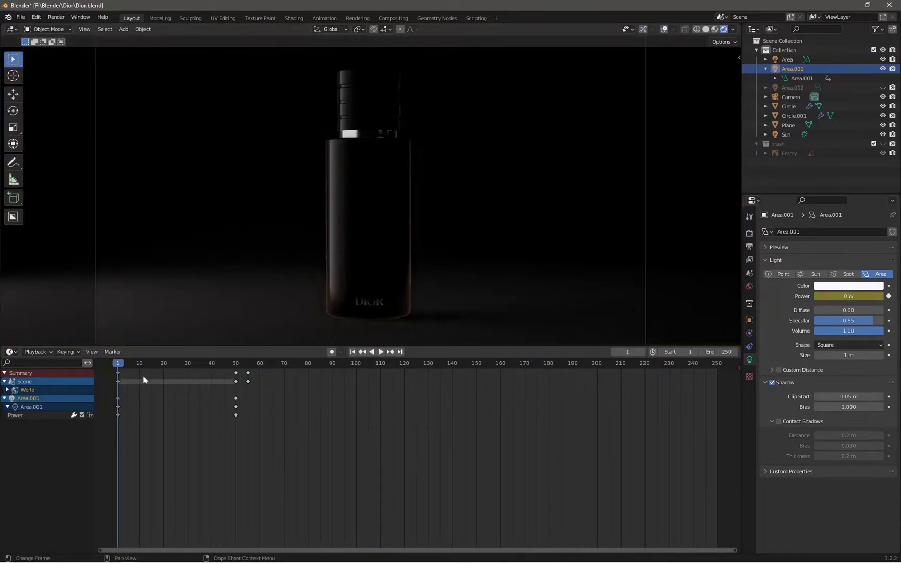
left_click(137, 363)
Add a Point light and give it a first position near the bottle
key("shift+a")
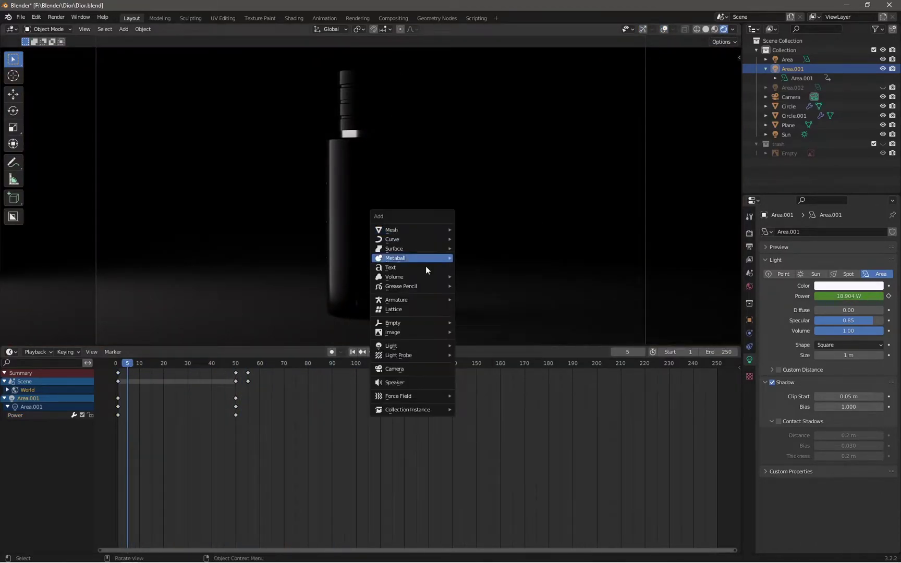
left_click(475, 345)
key("g")
key("z")
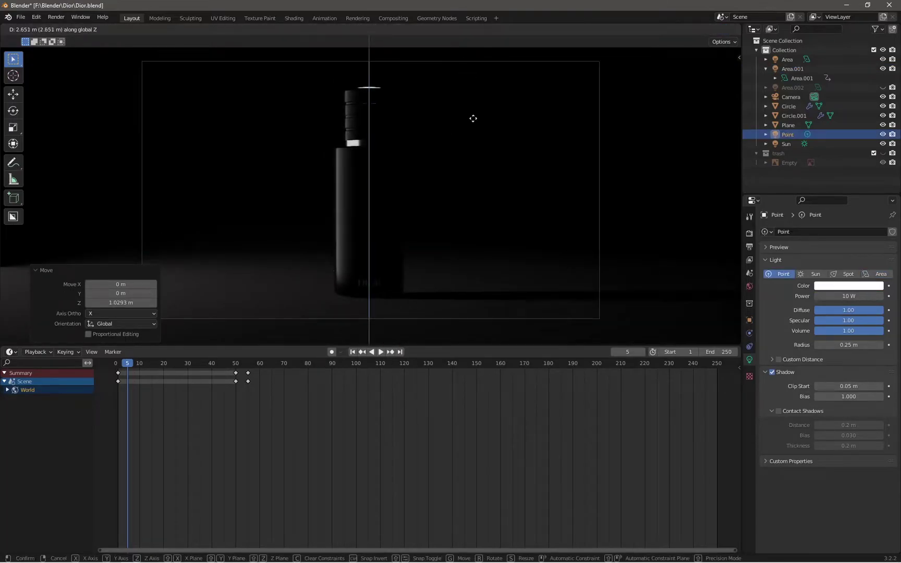
key("x")
left_click(368, 207)
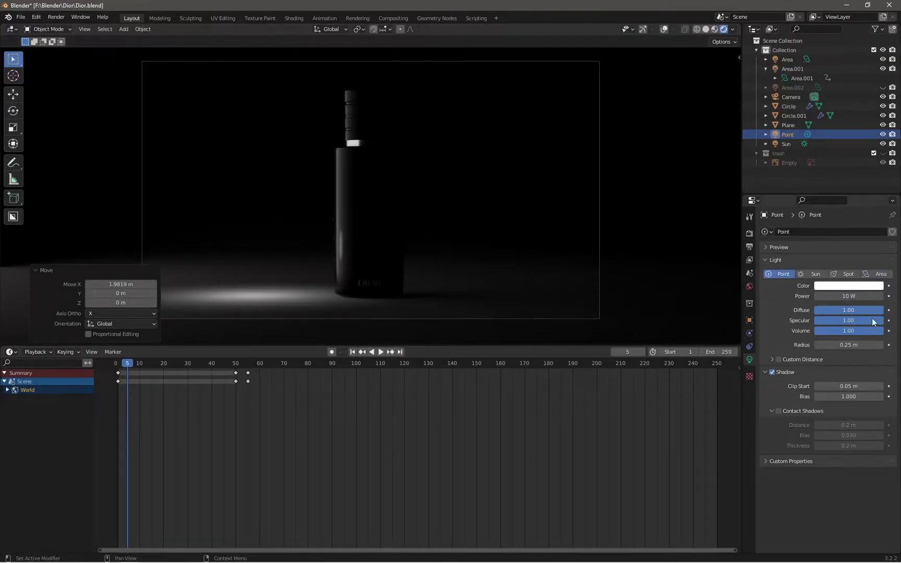
Show the overlays and shift the point light along X and Y
left_click(663, 31)
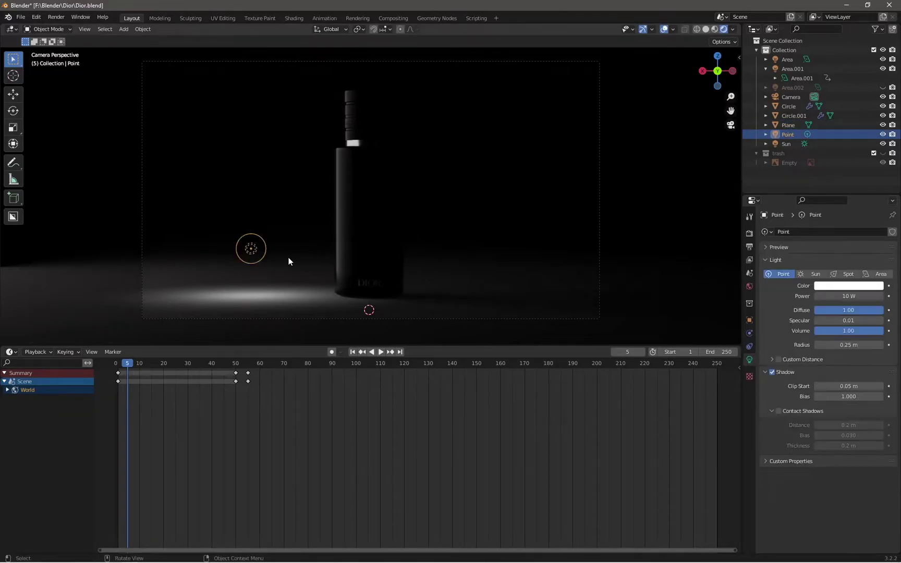
key("g")
key("x")
left_click(372, 248)
key("g")
key("y")
left_click(372, 249)
middle_click_drag(372, 248, 212, 233)
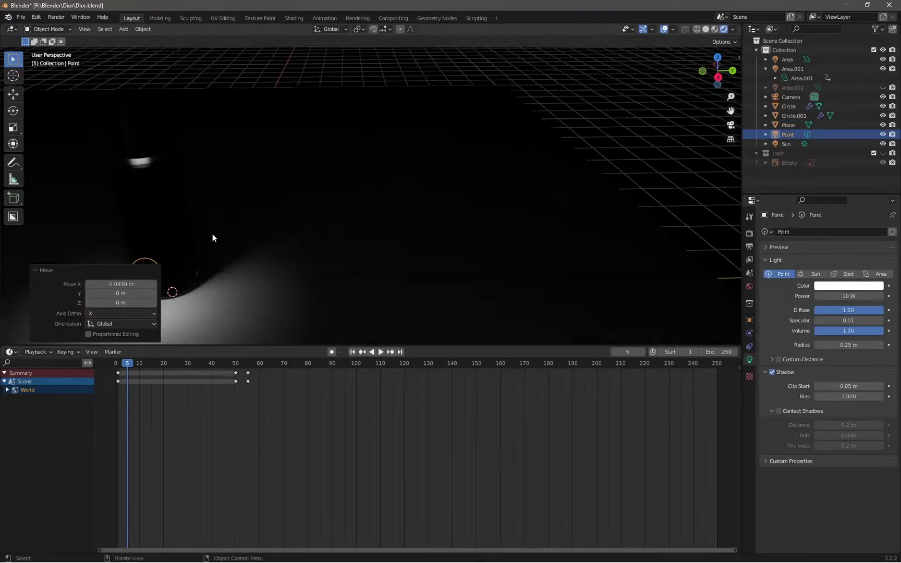
Reposition the point light from the camera view with vertical and front-back moves
key("g")
key("KP_0")
key("z")
key("y")
left_click(390, 273)
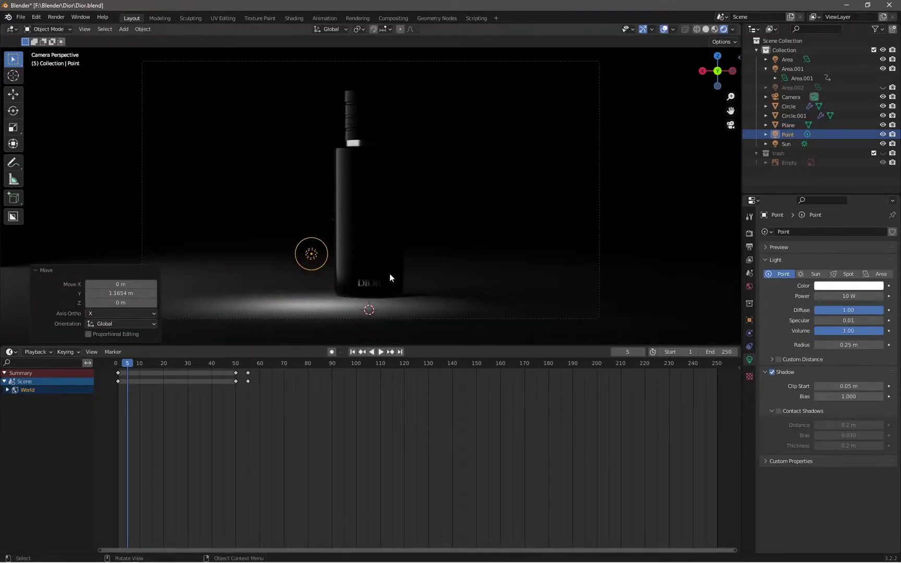
key("g")
key("z")
key("y")
left_click(475, 307)
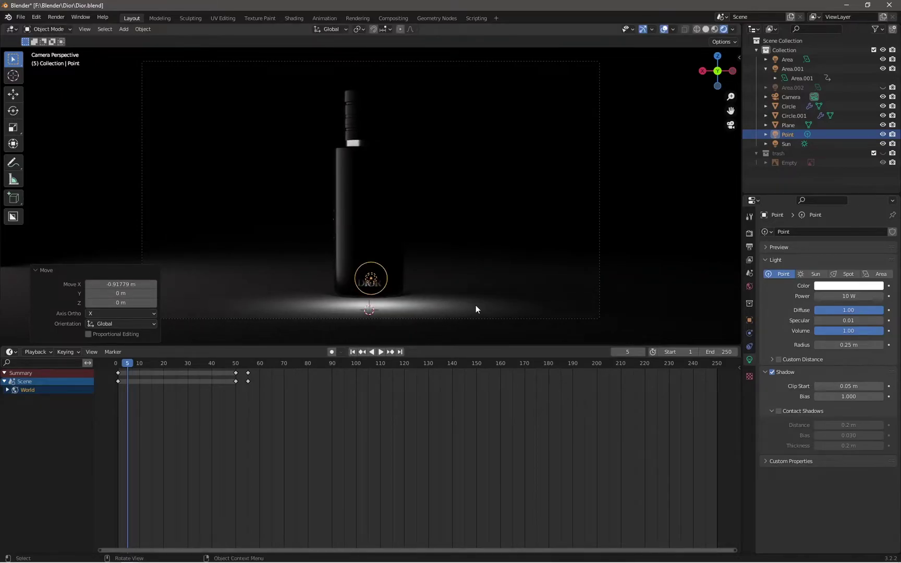
Lower the point light near the floor beside the bottle base
key("g")
key("z")
key("y")
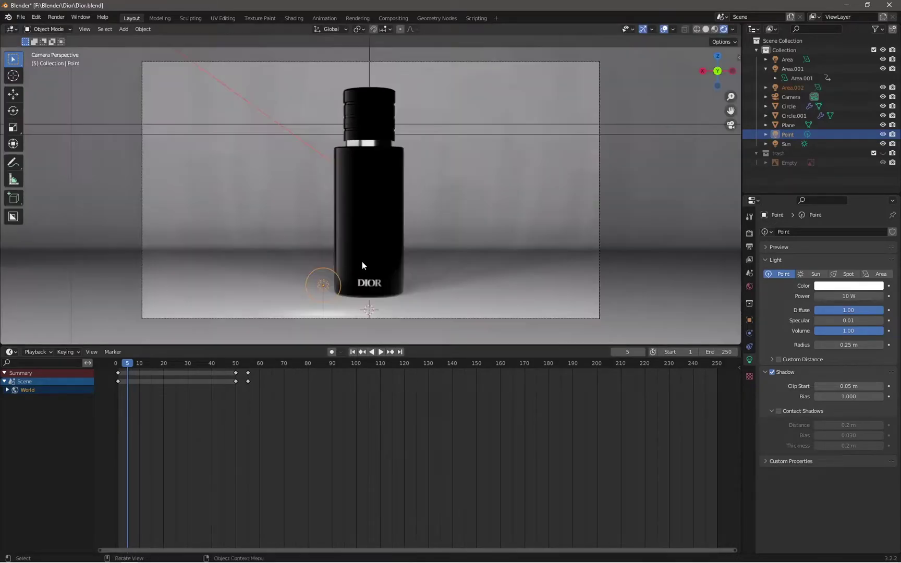
left_click(323, 288)
key("g")
key("y")
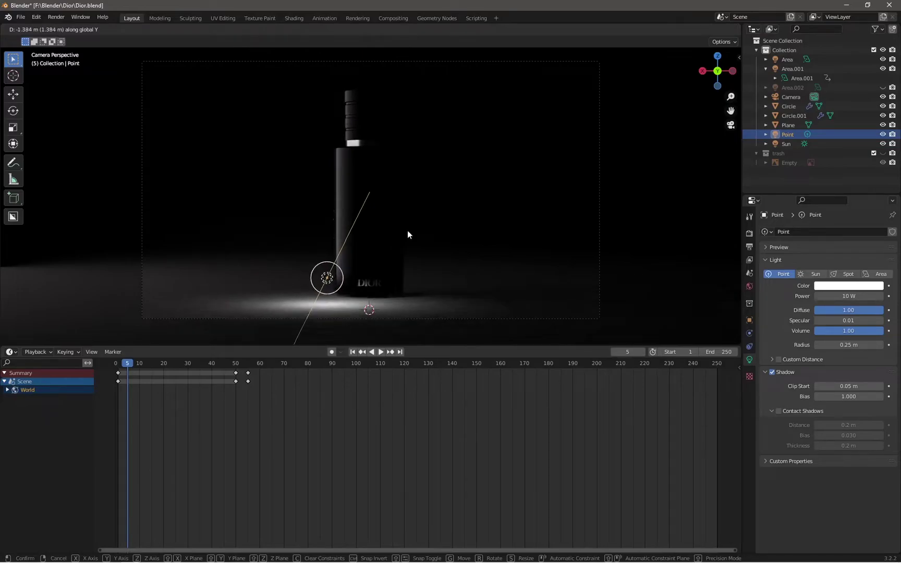
left_click(408, 235)
Try a purple tint on the point light, then return it to neutral
left_click(848, 286)
left_click(859, 190)
left_click(848, 286)
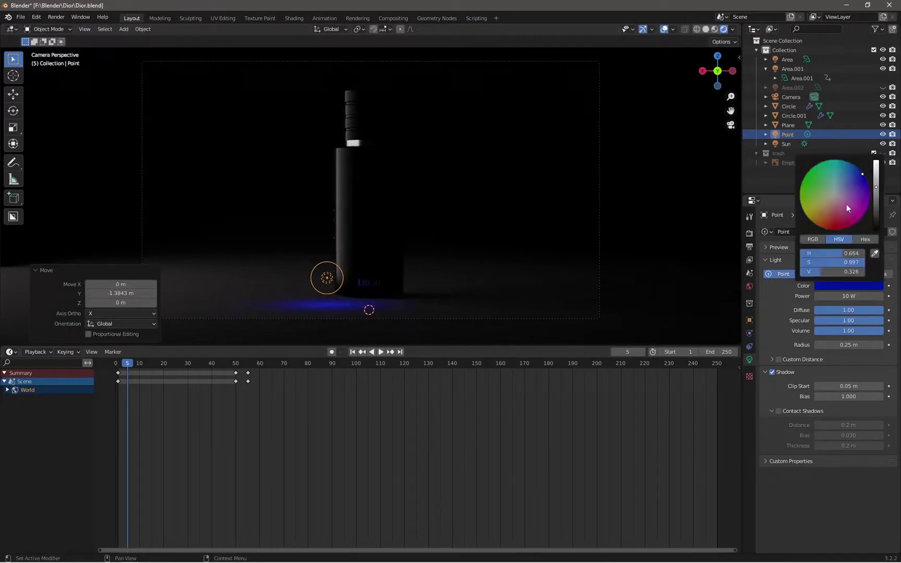
left_click(846, 204)
Fine-tune the point light beside the bottle and lift it slightly
key("g")
key("x")
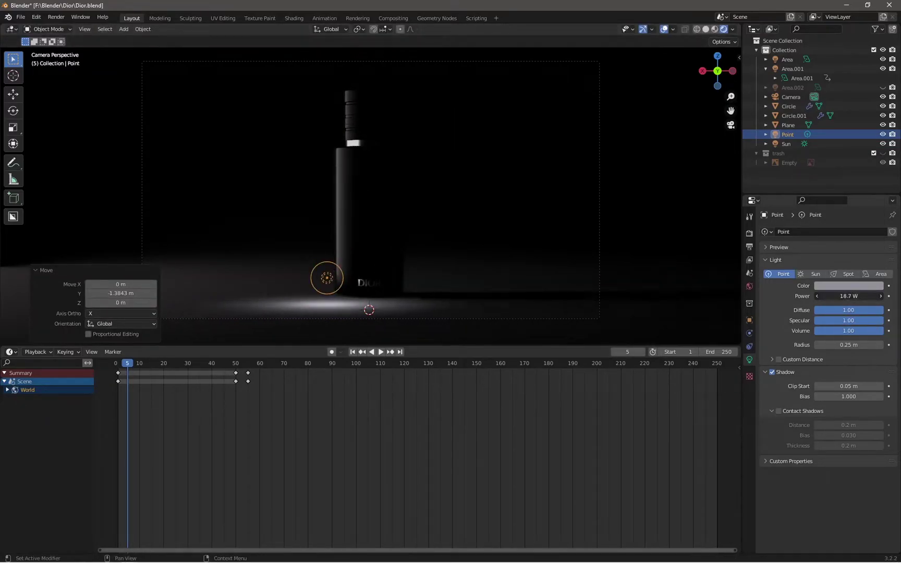
key("z")
key("x")
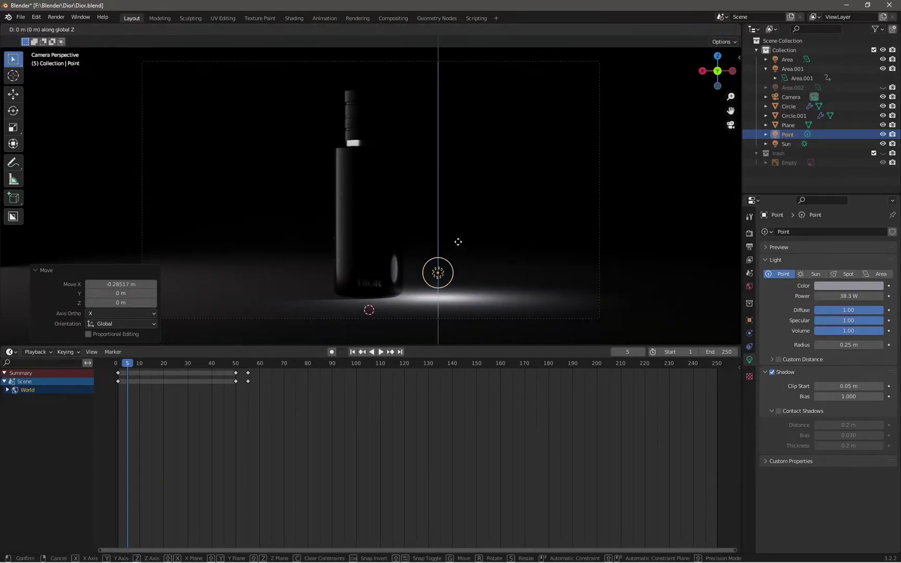
key("x")
key("y")
key("Return")
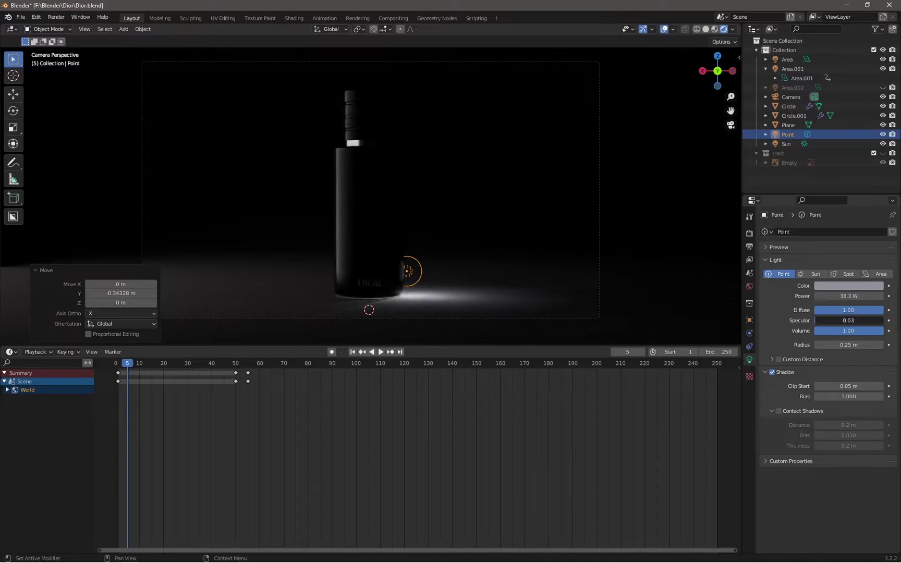
key("g")
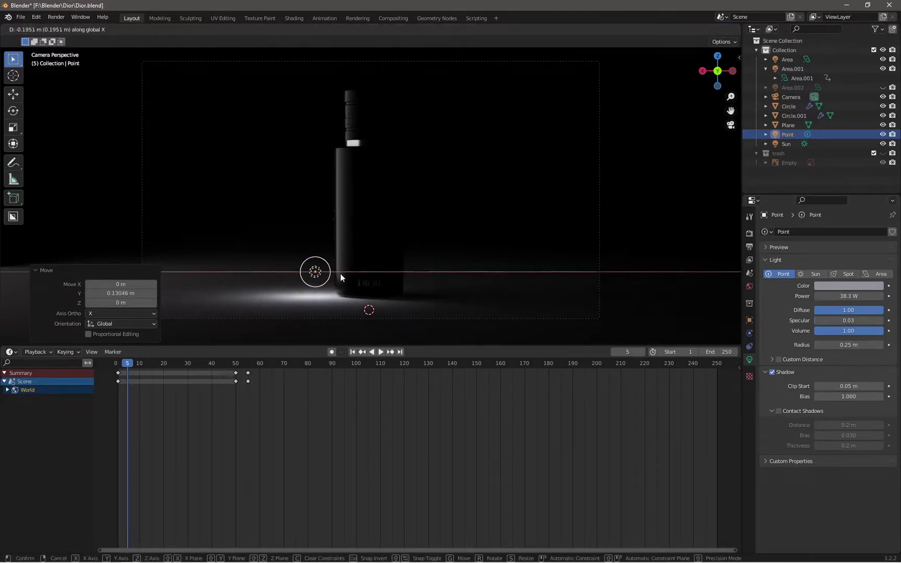
key("z")
Keyframe the Area light power at 0 W on the first frame
left_click(342, 267)
left_click(352, 352)
middle_click_drag(333, 302, 290, 178)
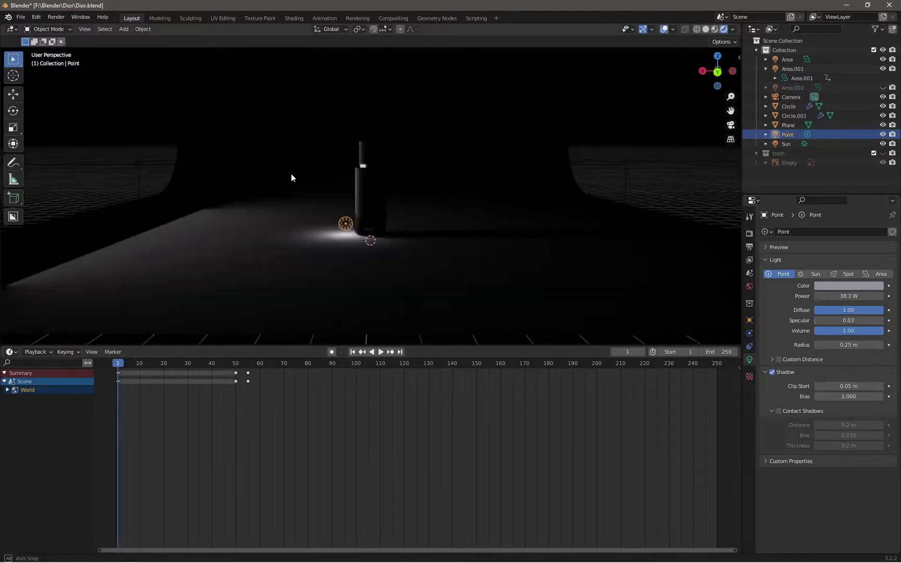
left_click(787, 59)
key("KP_0")
type("0")
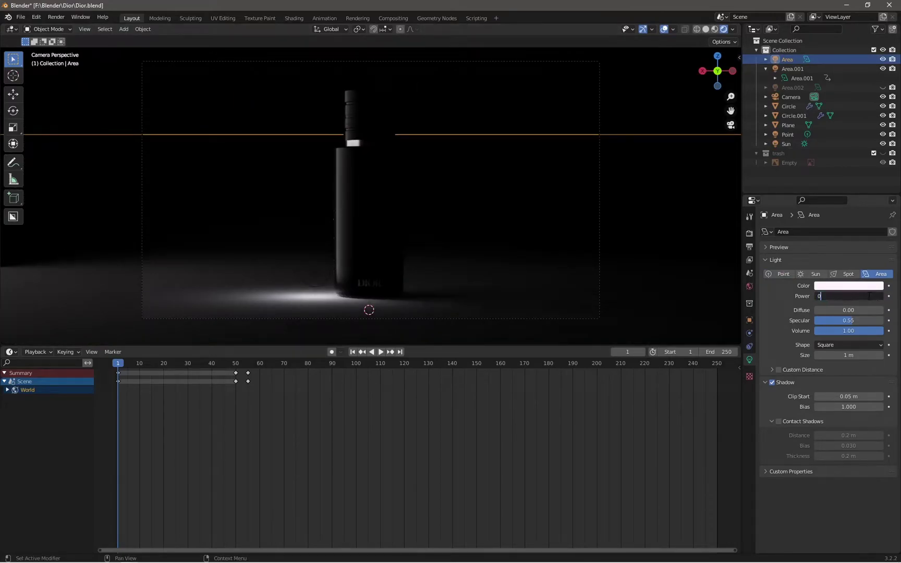
key("Return")
left_click(888, 295)
key("space")
left_click(229, 365)
Keyframe the Area light power at 1000 W on frame 50, then return to frame 0
type("1000")
key("Return")
left_click(888, 295)
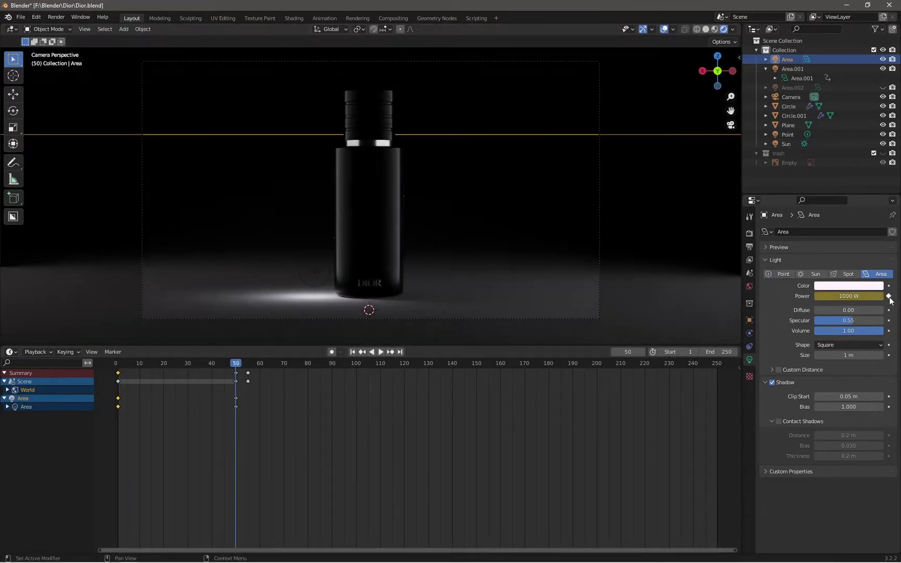
key("space")
left_click(236, 363)
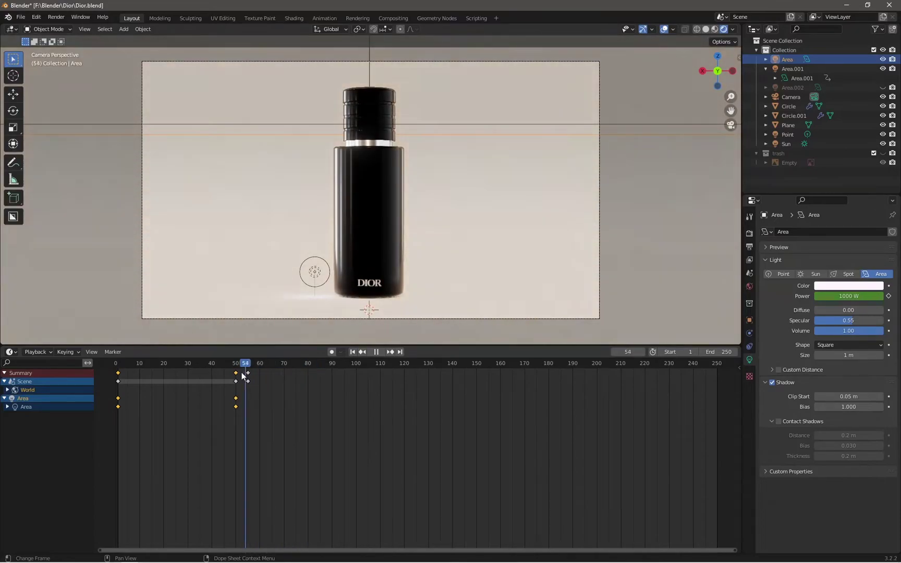
left_click(115, 363)
key("space")
left_click(319, 274)
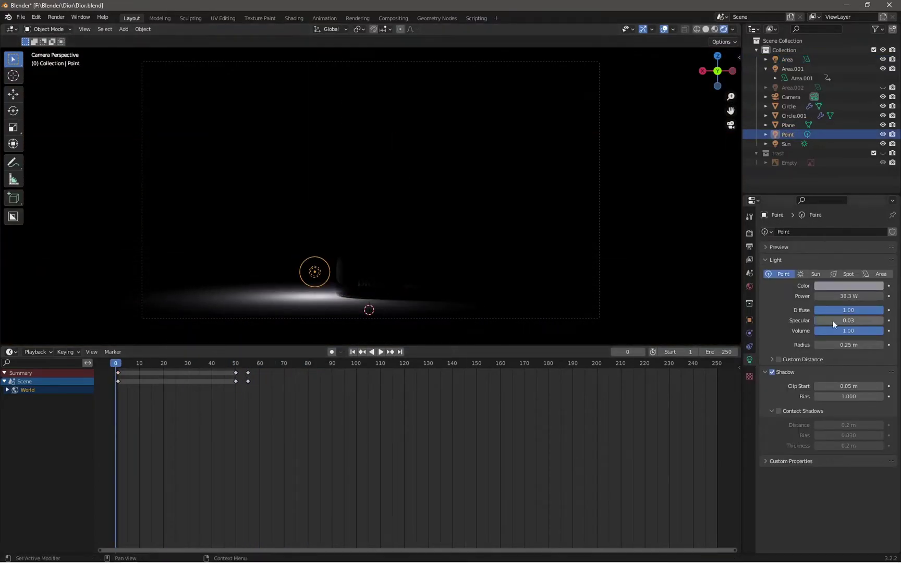
Set the light colour to white and slide the light left of the bottle
left_click(849, 285)
left_click(836, 191)
key("g")
key("x")
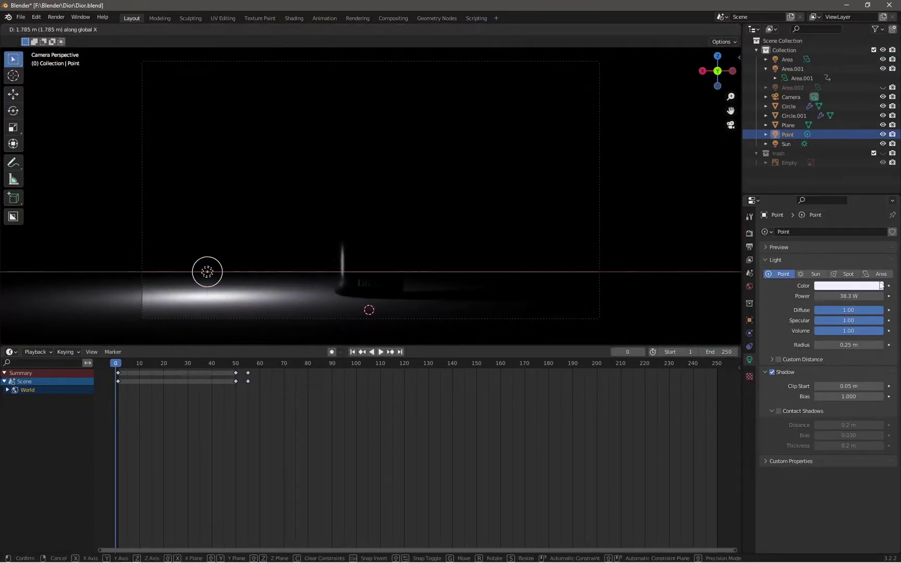
key("Return")
left_click_drag(834, 296, 850, 296)
Convert the point light into an area light rotated 90° on Y
key("g")
key("z")
key("Escape")
left_click(880, 273)
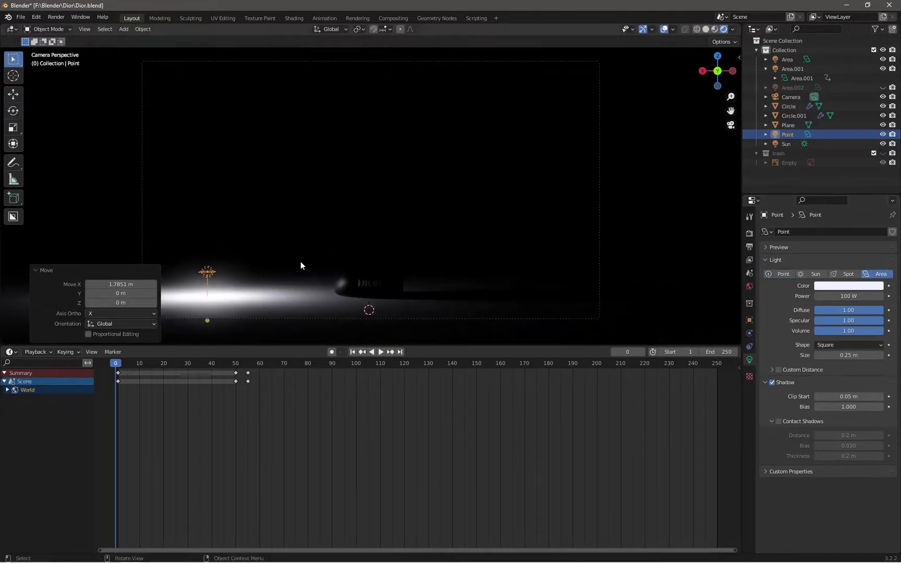
key("r")
key("y")
key("9")
key("0")
key("Return")
Move the area light sideways and stretch it along Z into a long strip
key("g")
key("x")
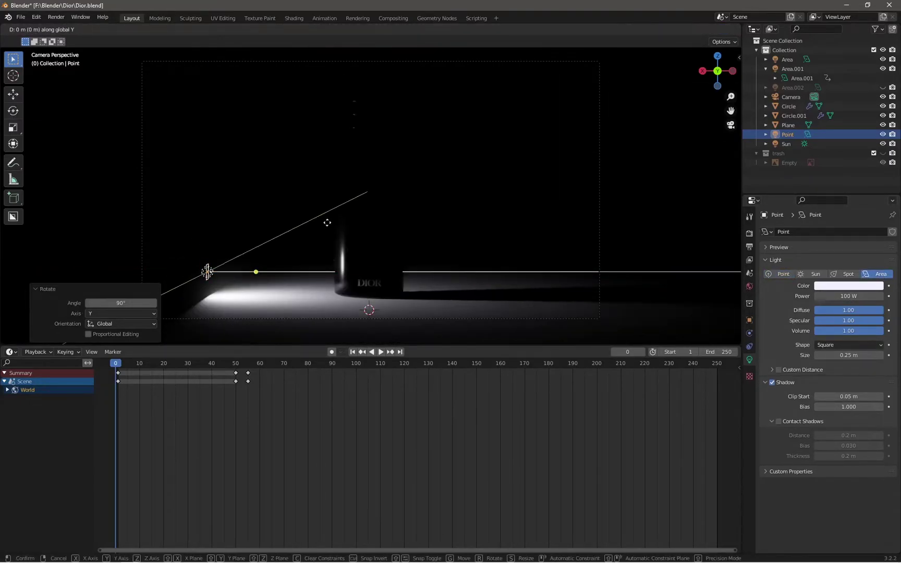
left_click(96, 271)
middle_click_drag(96, 272, 219, 240)
key("s")
key("z")
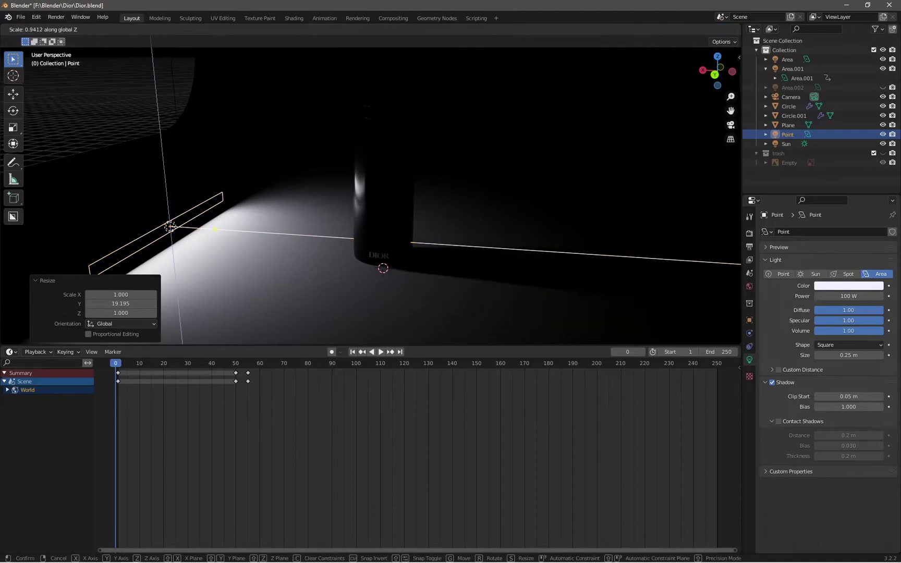
left_click(306, 227)
key("KP_0")
Keep the area light facing horizontally and lower it beside the bottle base
key("g")
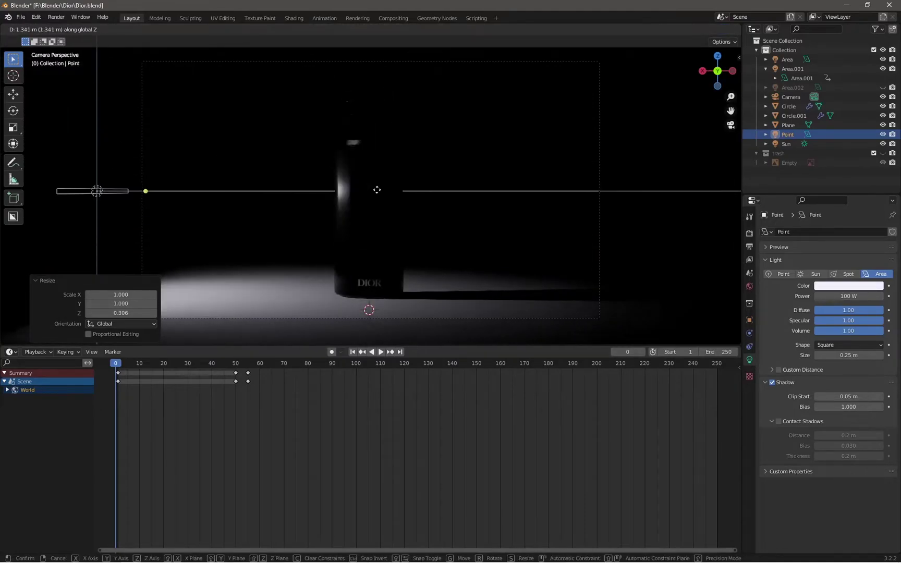
key("t")
key("r")
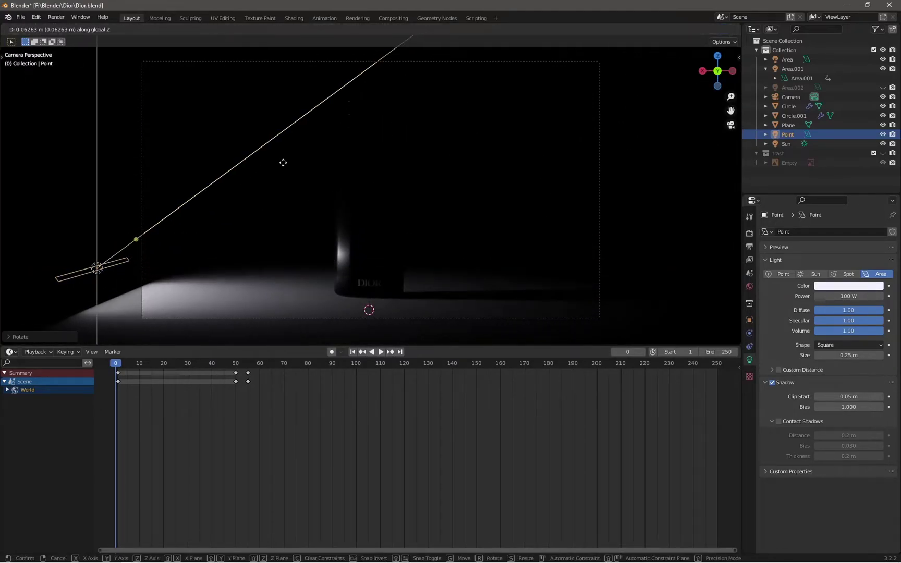
left_click(277, 167)
key("ctrl+z")
key("g")
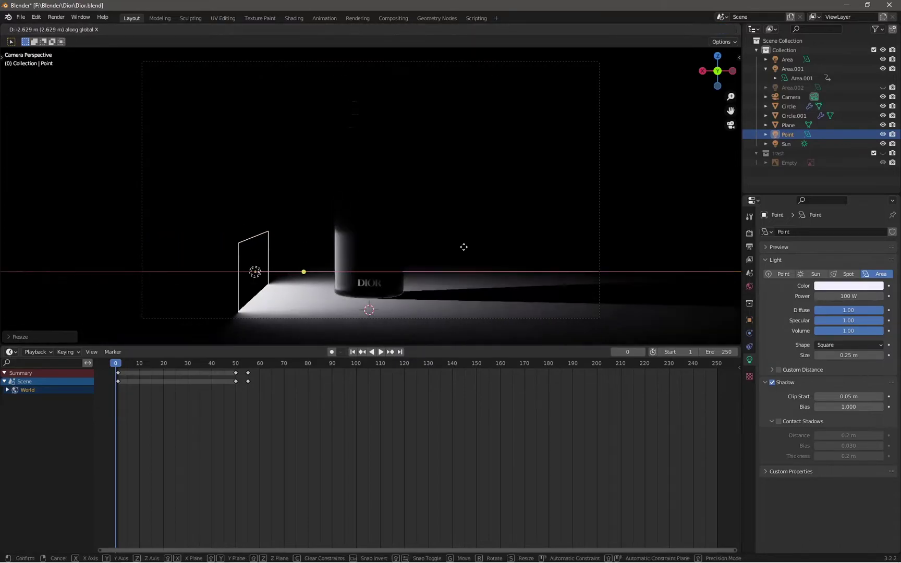
key("z")
left_click(449, 256)
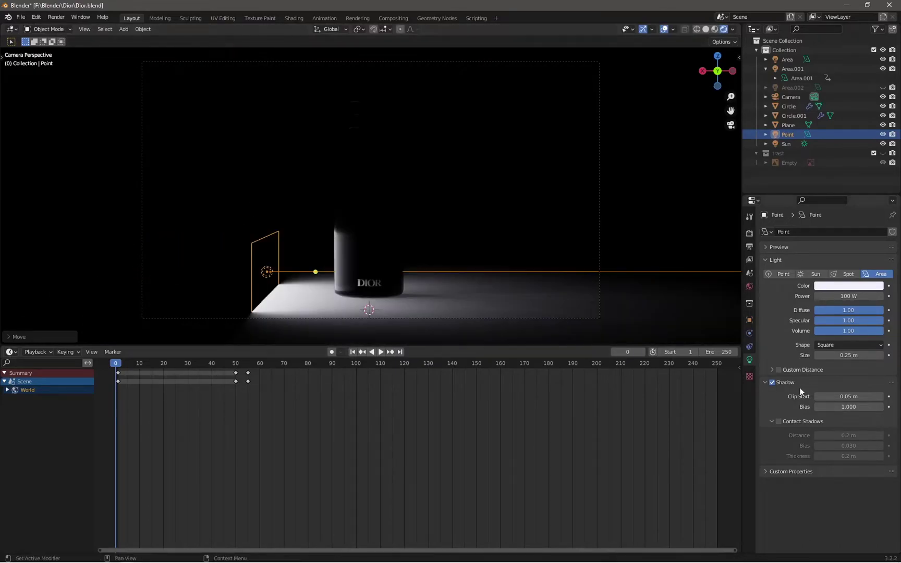
Enable contact shadows with 0.48 bias and a 50 m custom distance
left_click(783, 423)
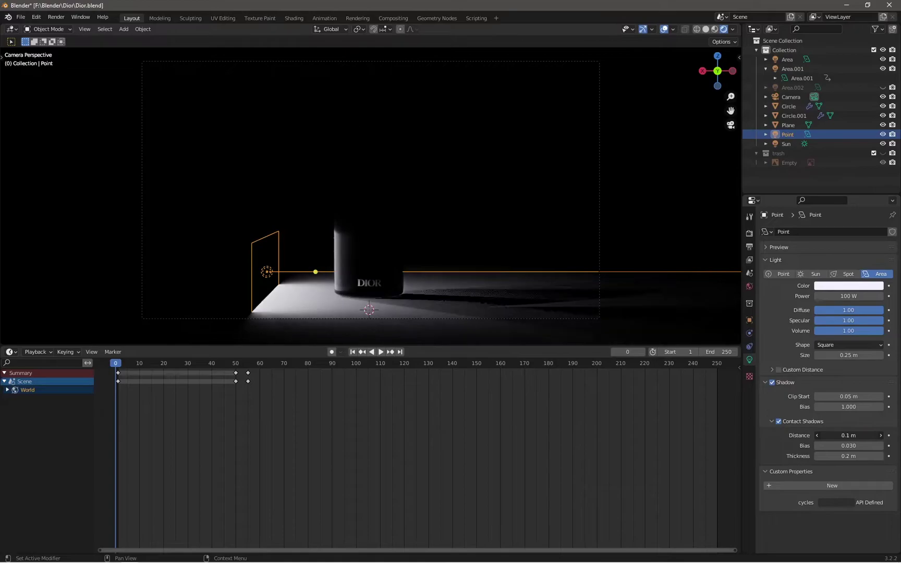
left_click_drag(848, 446, 865, 445)
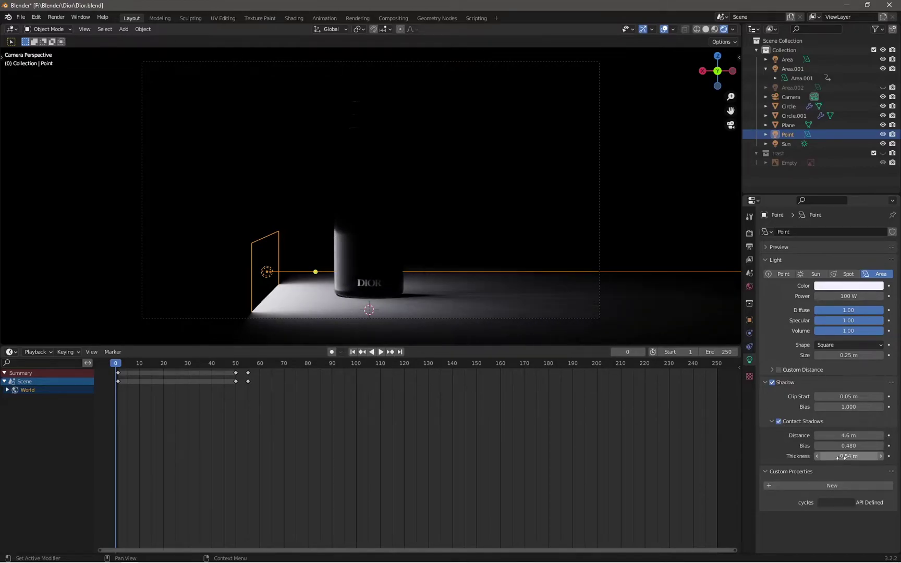
left_click(772, 369)
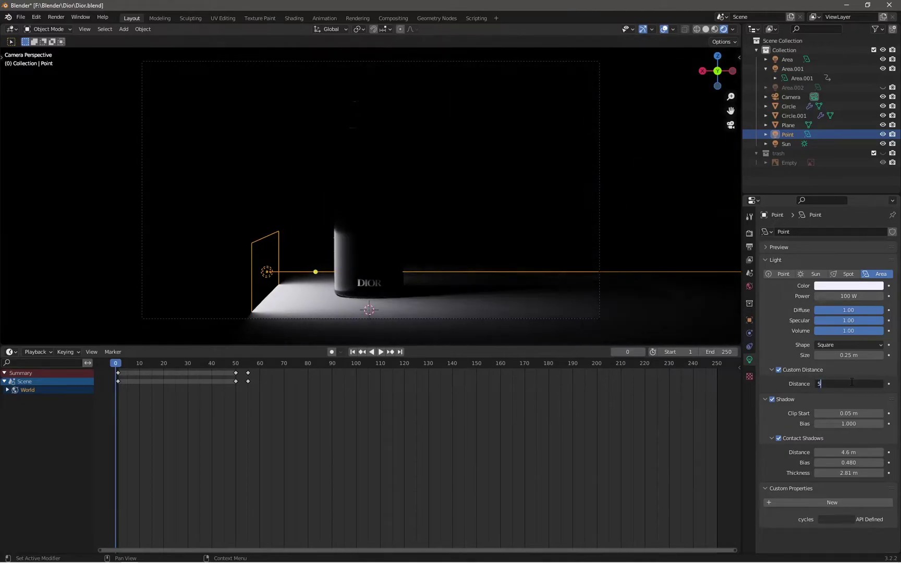
left_click_drag(849, 383, 865, 384)
Move the area light along X and set its diffuse to 0
key("shift+alt+z")
key("g")
key("x")
left_click(319, 218)
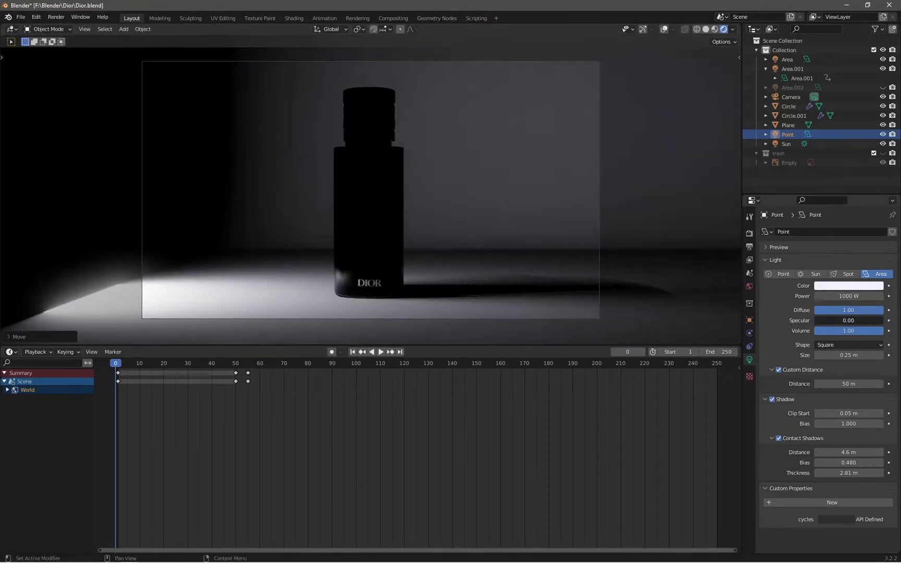
left_click_drag(842, 310, 813, 309)
Shift the light along X and set its power to 500 W
key("g")
key("x")
left_click(376, 282)
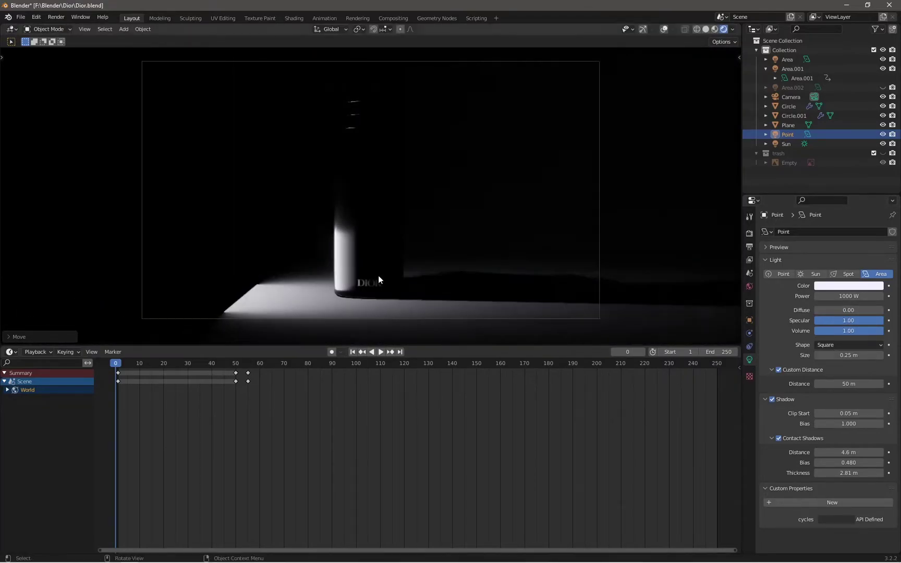
double_click(848, 295)
type("500")
key("Return")
Turn the light into a spot light and enlarge its radius to 4.59 m
key("g")
key("z")
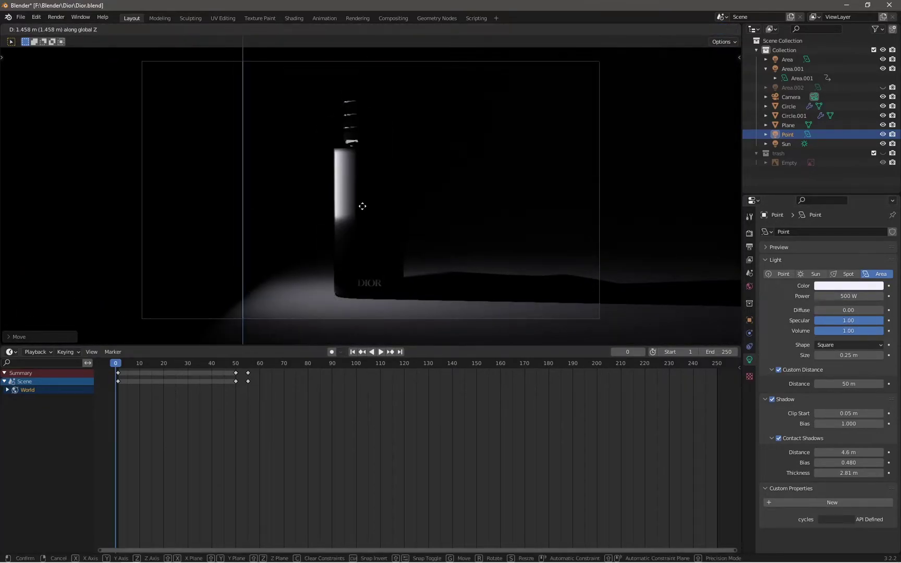
key("x")
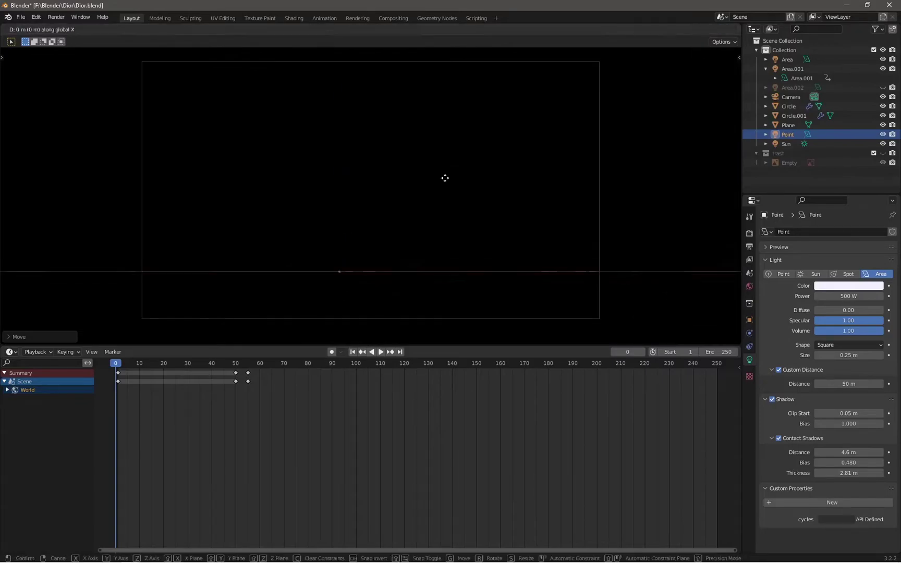
key("x")
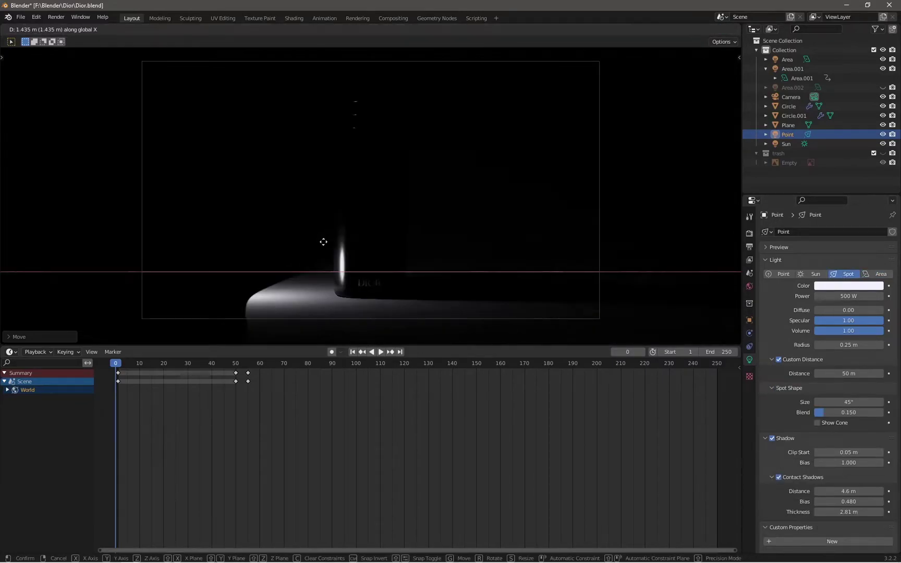
left_click(392, 246)
left_click_drag(849, 320, 845, 320)
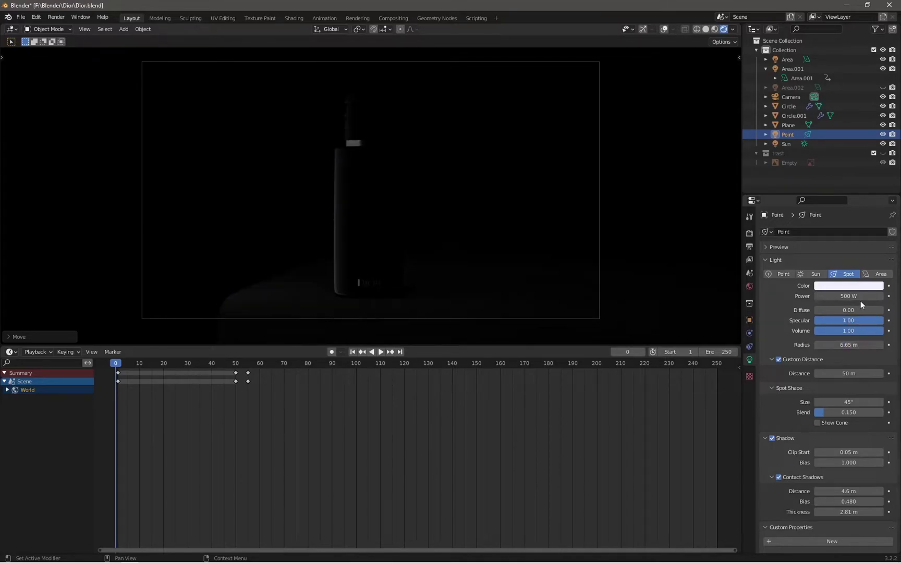
Move the spot light vertically and soften its edge to 0.103 blend
key("g")
key("x")
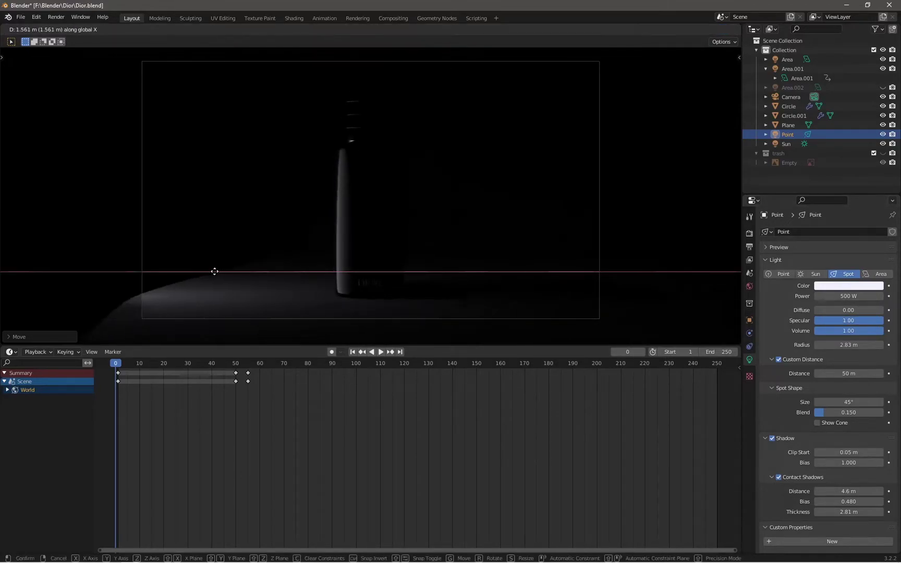
key("Escape")
key("g")
key("z")
left_click(436, 271)
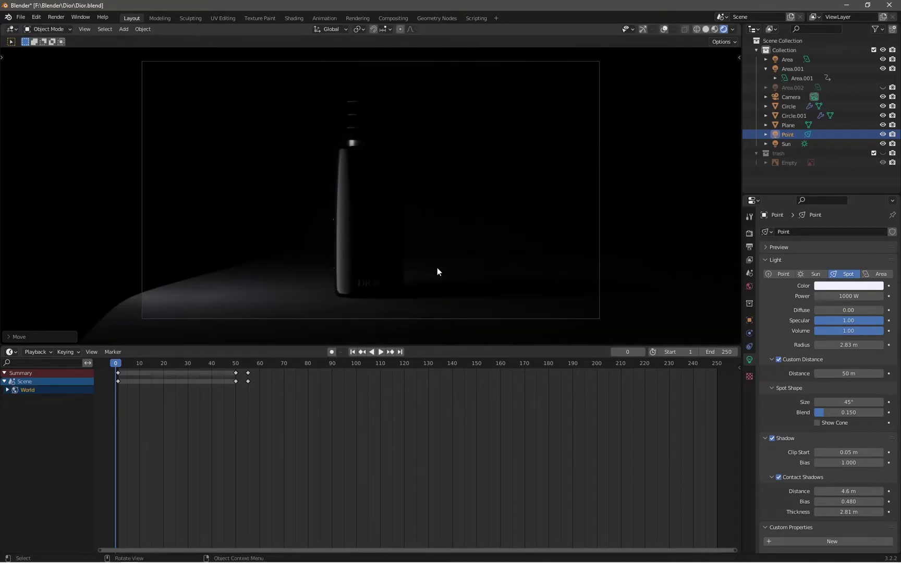
left_click_drag(848, 412, 818, 420)
left_click(823, 359)
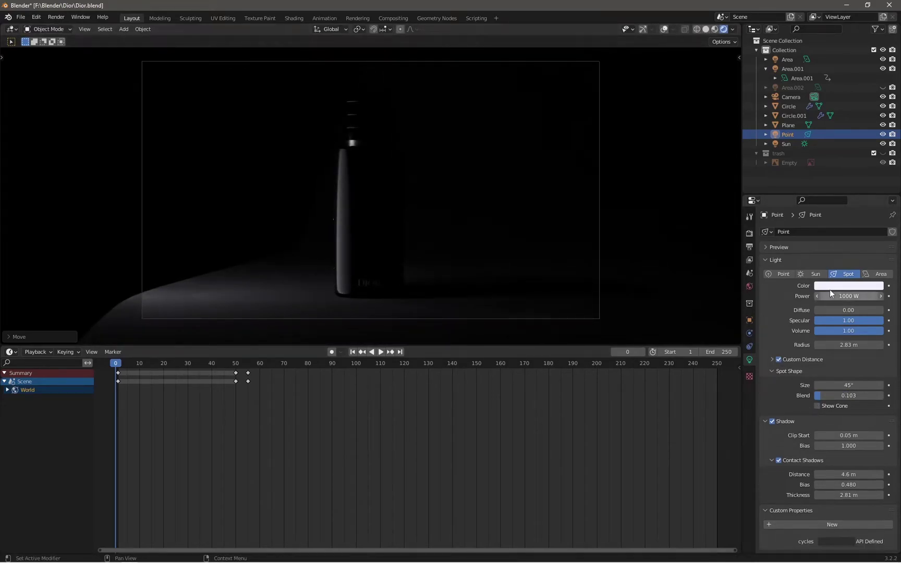
Try other light colours, revert to white, adjust diffuse and restore outlines
left_click(830, 286)
left_click(841, 212)
mouse_move(841, 211)
left_mouse_down()
mouse_move(880, 173)
mouse_move(834, 198)
mouse_move(875, 162)
left_mouse_up()
left_click(848, 285)
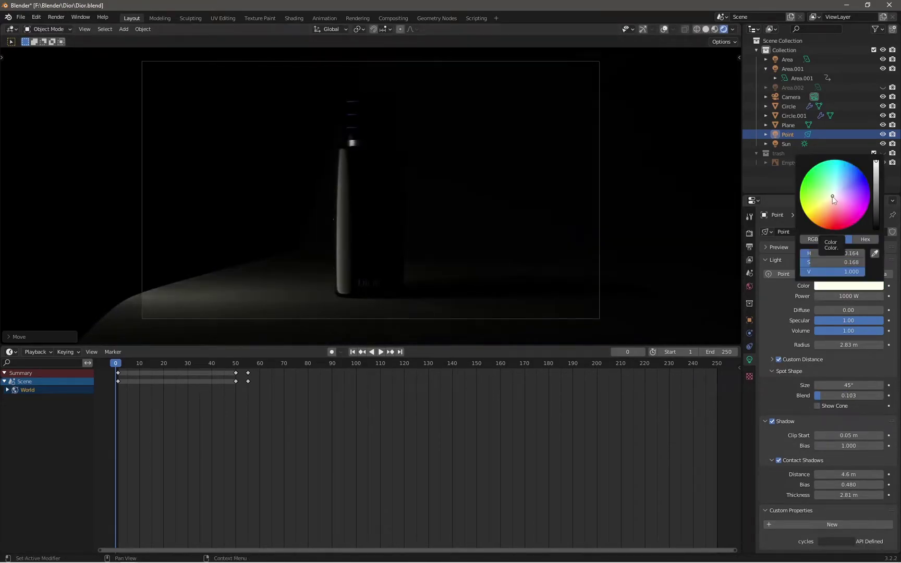
mouse_move(834, 310)
left_mouse_down()
mouse_move(847, 310)
mouse_move(833, 310)
left_mouse_up()
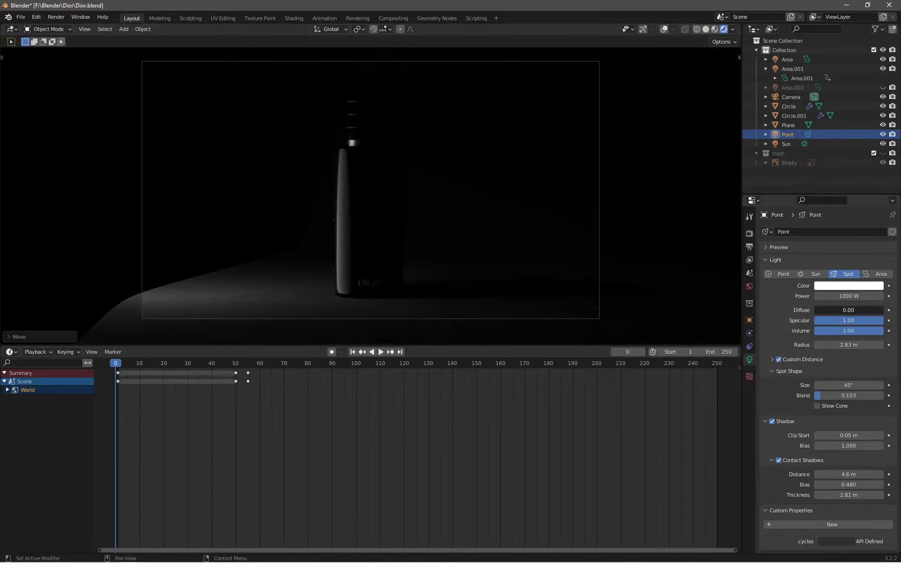
left_click(643, 30)
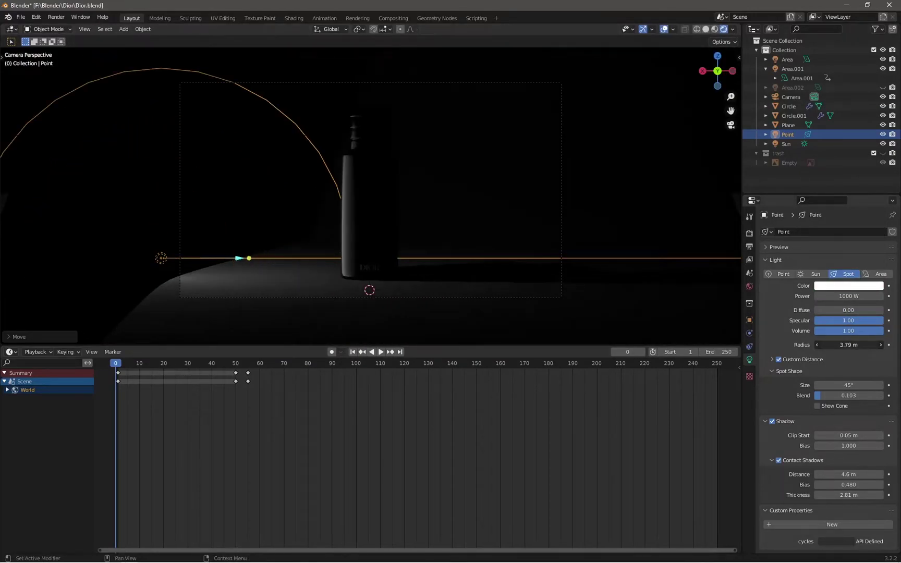
Lower and rotate the spot light to aim across the bottle base
key("g")
key("z")
left_click(308, 257)
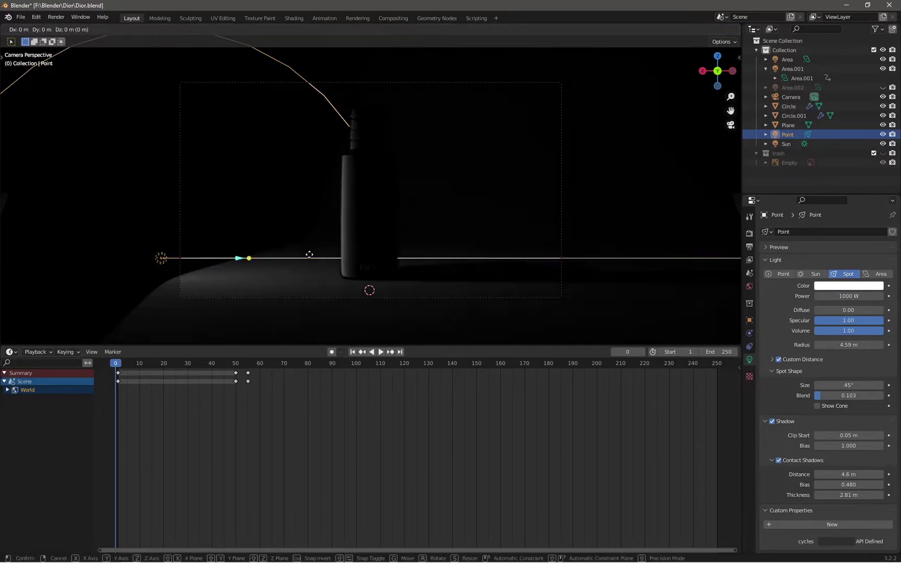
key("r")
key("Escape")
middle_click_drag(403, 228, 380, 223)
key("r")
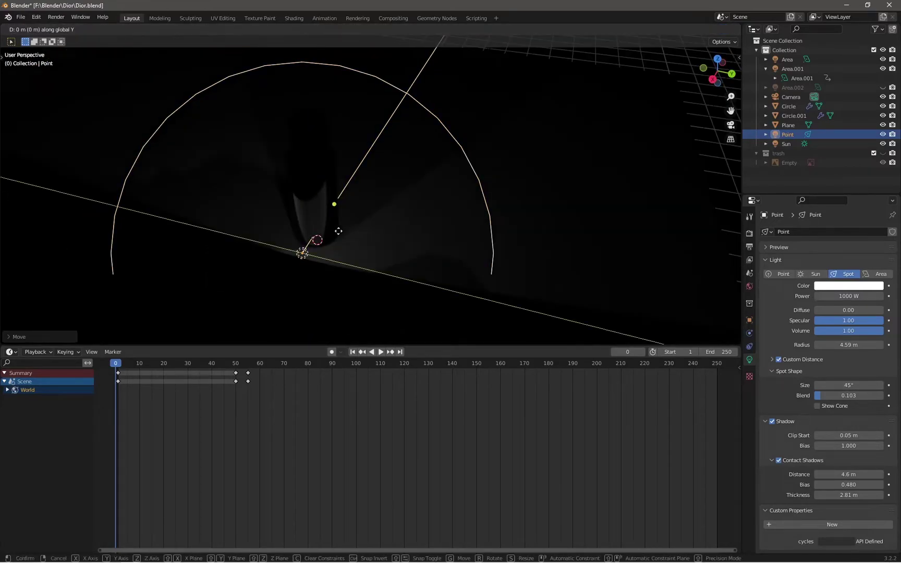
key("x")
key("Return")
key("KP_0")
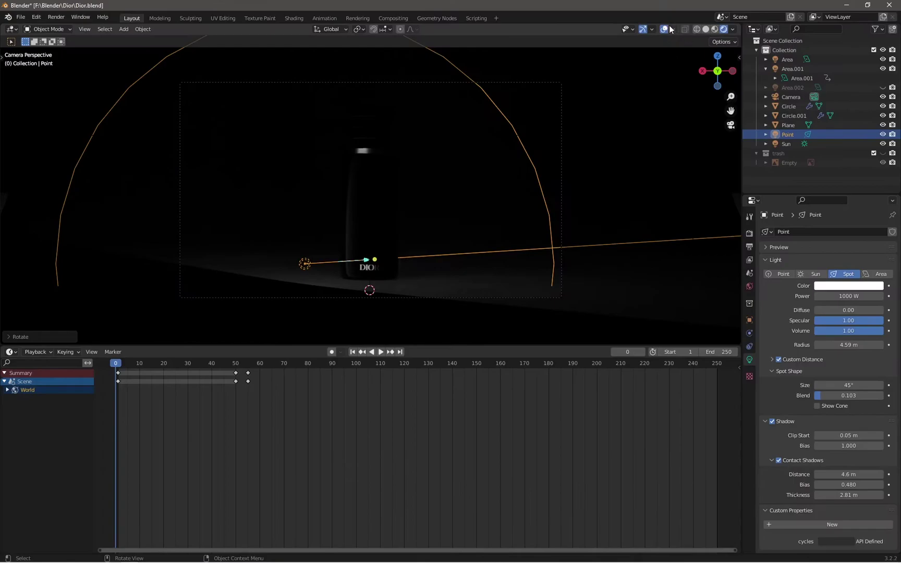
left_click(663, 29)
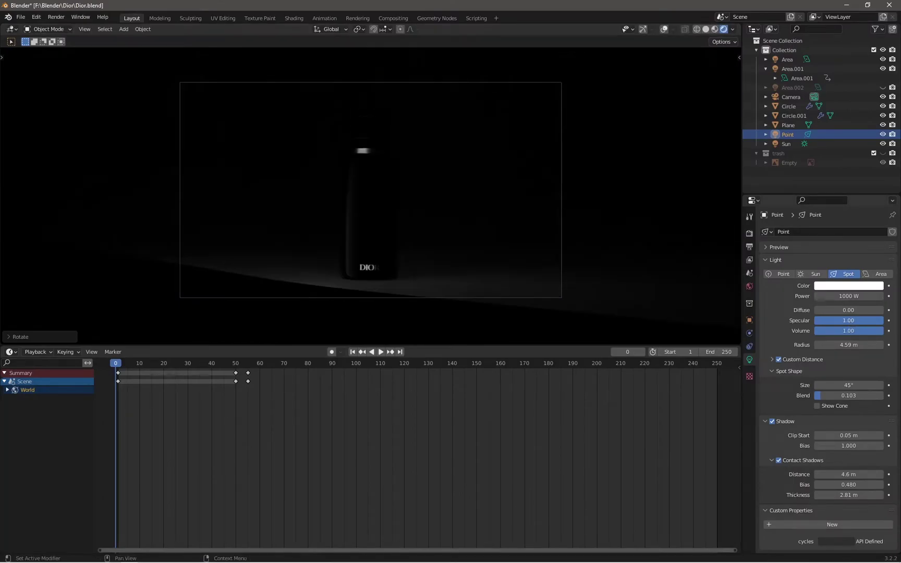
Start moving the spot light along its own local Z axis
key("g")
key("z")
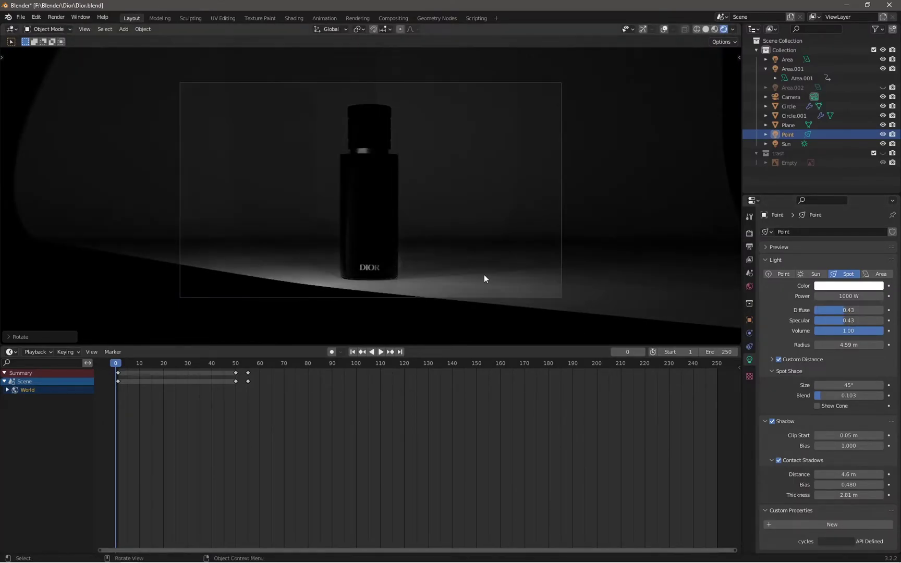
key("z")
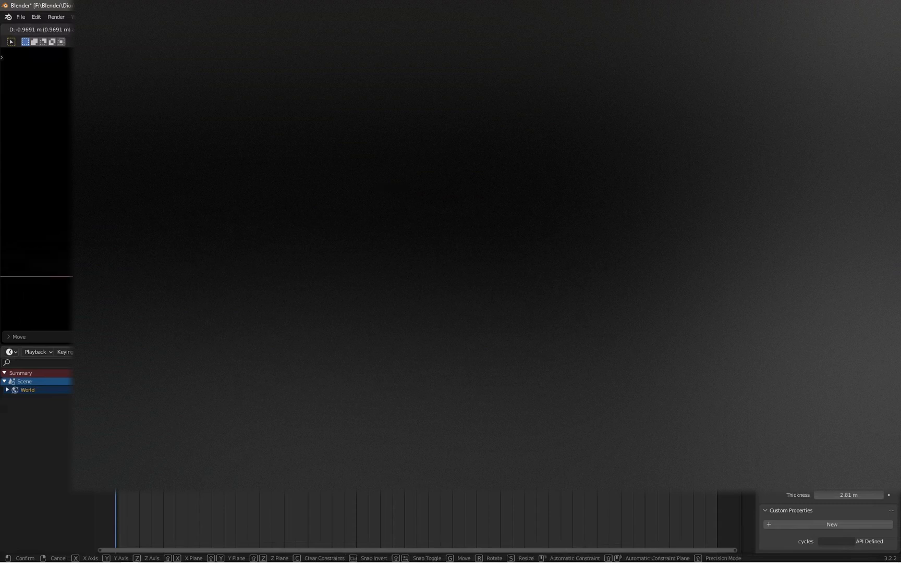
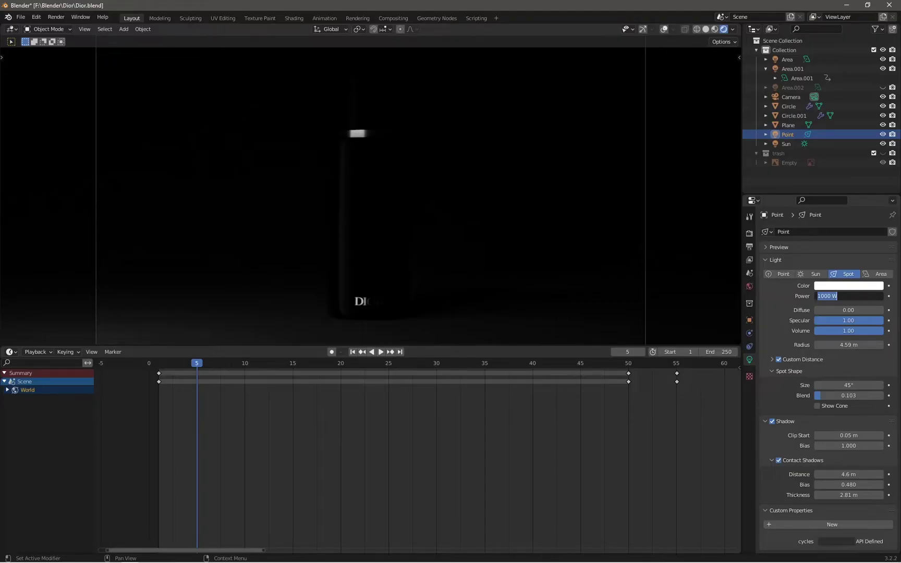
Key the Point light's Power from 0 W to 1000 W and key its Z-shifted position at frame 5
type("0")
key("Return")
key("Return")
key("i")
key("i")
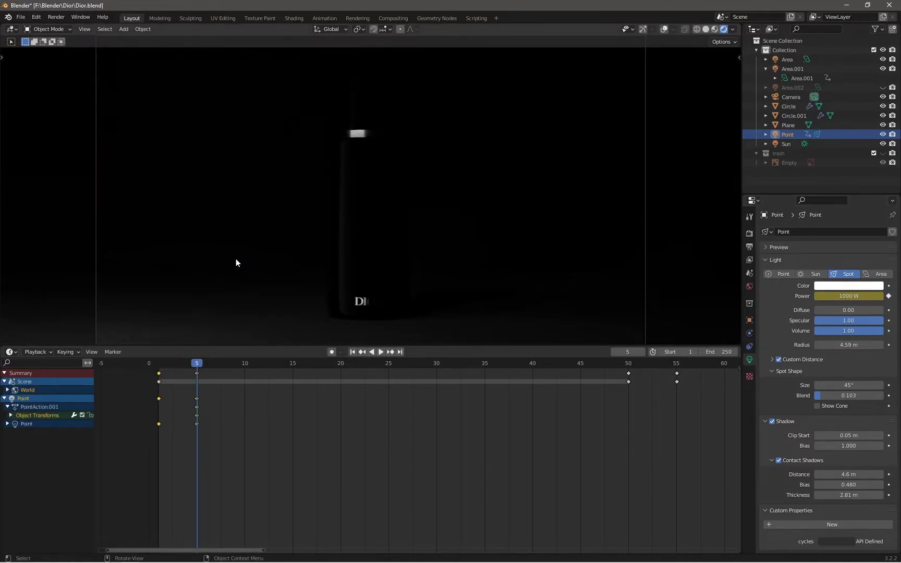
key("g")
key("z")
key("z")
left_click(267, 257)
key("i")
Move the Point light again along Z and key its transforms at frame 10
key("space")
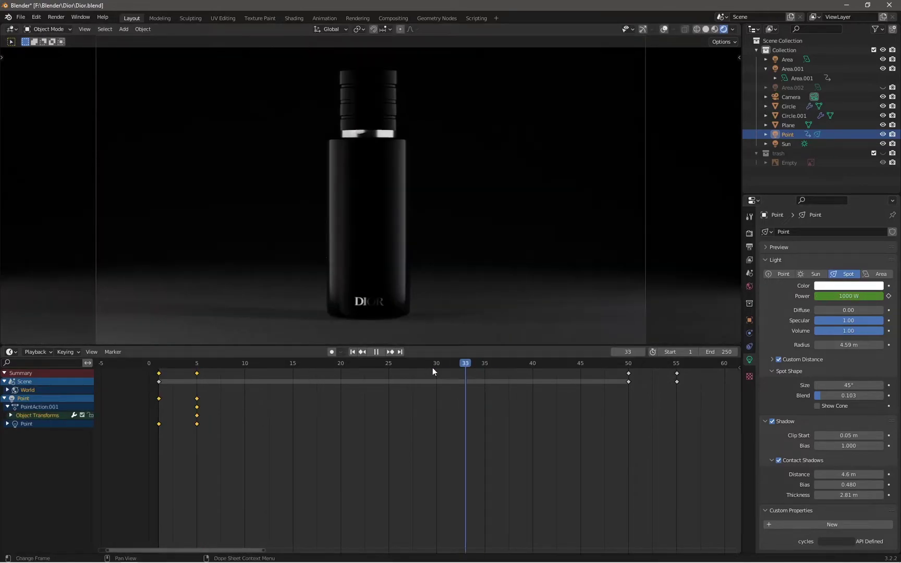
mouse_move(432, 366)
left_mouse_down()
mouse_move(221, 368)
mouse_move(245, 374)
left_mouse_up()
key("g")
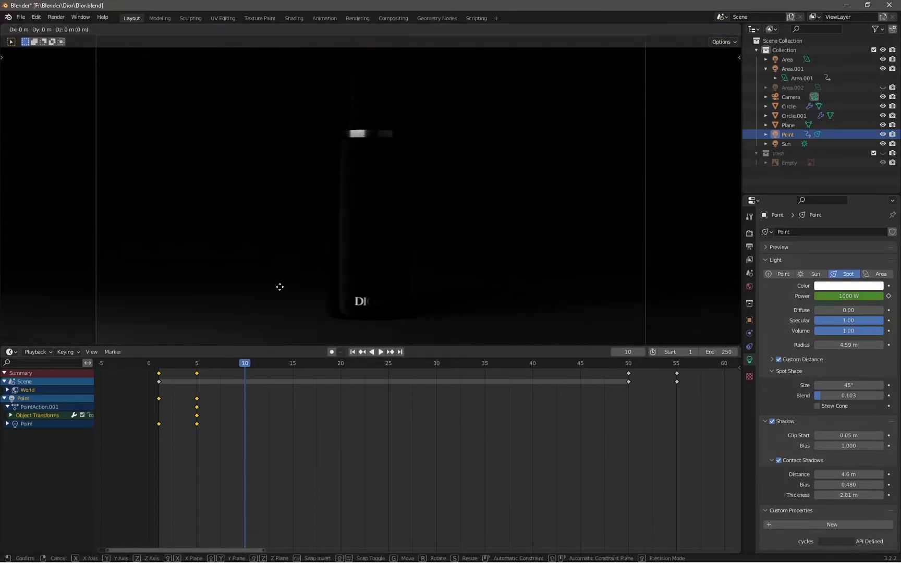
key("z")
key("z")
left_click(638, 229)
key("i")
Preview the light sweep, then select Area.001 to show its keyframes
mouse_move(245, 365)
left_mouse_down()
mouse_move(217, 367)
mouse_move(242, 364)
left_mouse_up()
key("space")
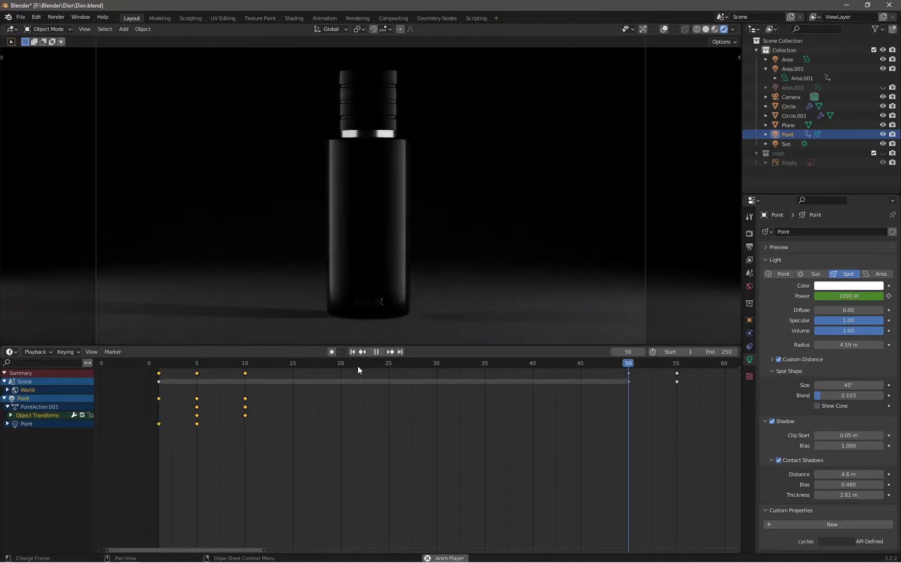
key("space")
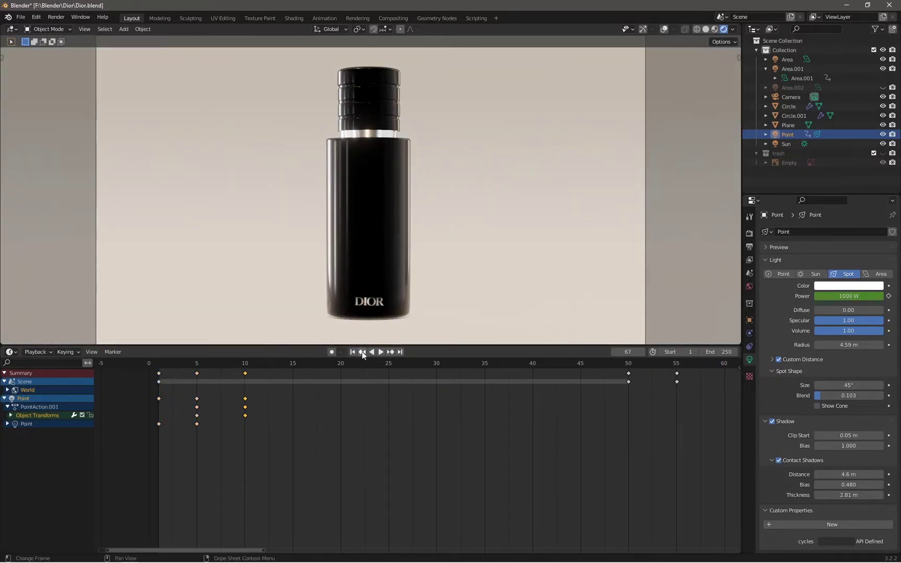
left_click(787, 59)
left_click(788, 132)
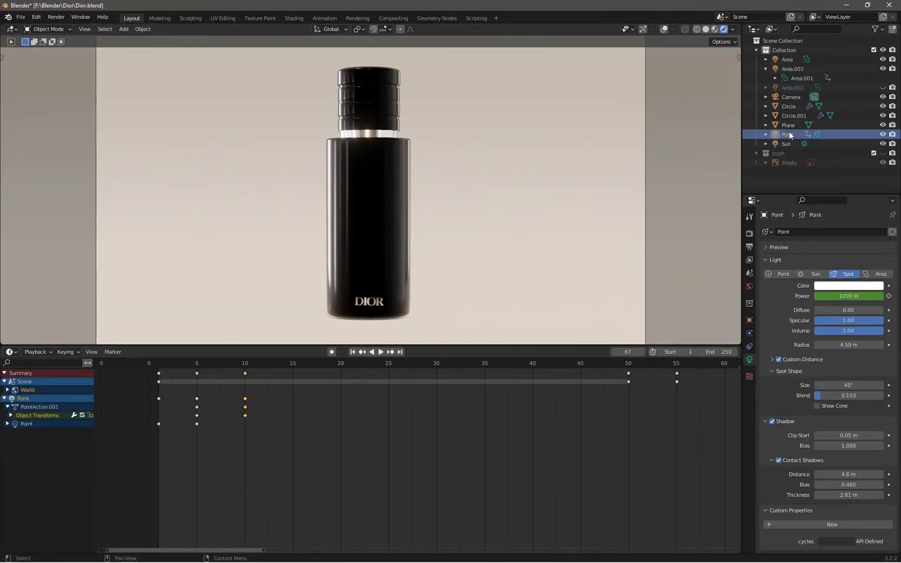
left_click(792, 68)
Turn the bottom panel into the Graph Editor and frame the whole Power curve
left_click(10, 351)
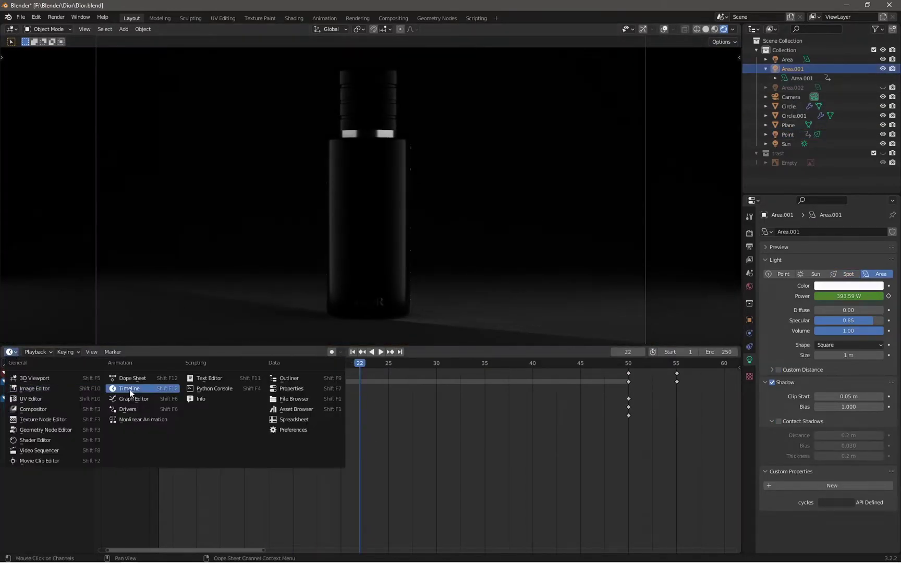
left_click(120, 379)
left_click(31, 352)
key("ctrl+Tab")
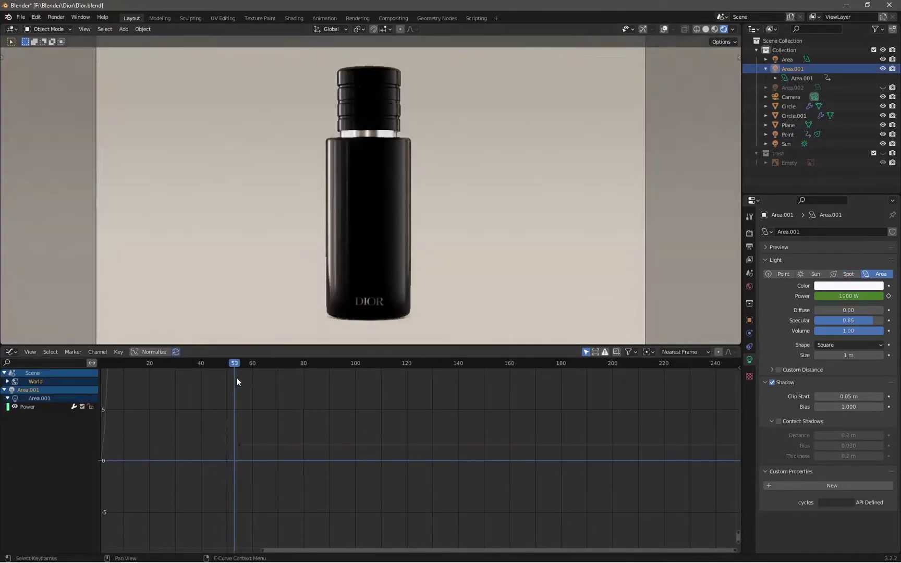
left_click_drag(237, 364, 179, 363)
middle_click_drag(225, 364, 272, 422)
key("shift+Left")
key("Home")
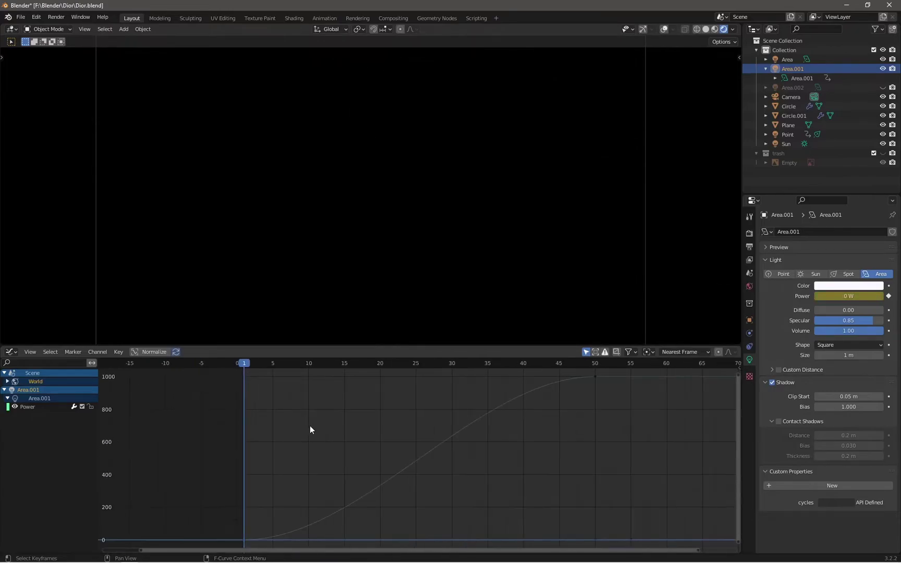
left_click_drag(290, 365, 308, 365)
Reshape the Area light's Power curve to ease in toward frame 50
left_click(787, 59)
left_click_drag(478, 376, 585, 476)
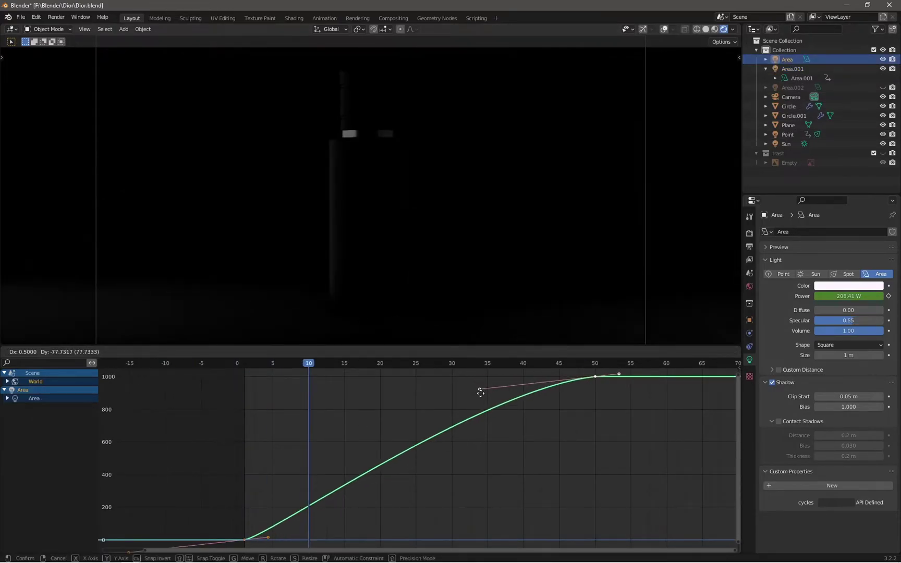
left_click_drag(313, 366, 537, 367)
left_click(562, 406)
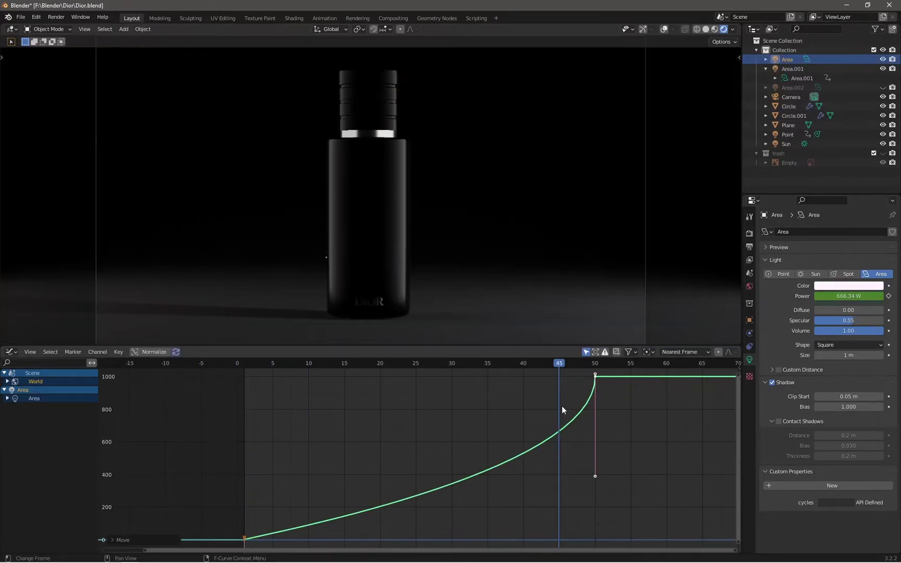
key("t")
key("g")
right_click(594, 385)
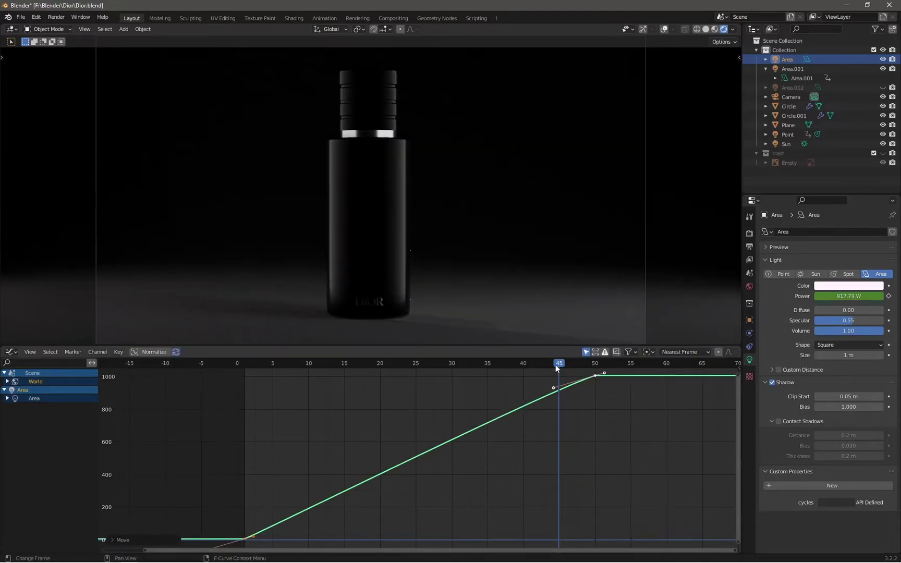
left_click_drag(555, 364, 581, 364)
Make Area.001's Power curve ease out from the start and preview the fade
left_click(790, 88)
left_click(765, 88)
left_click(765, 87)
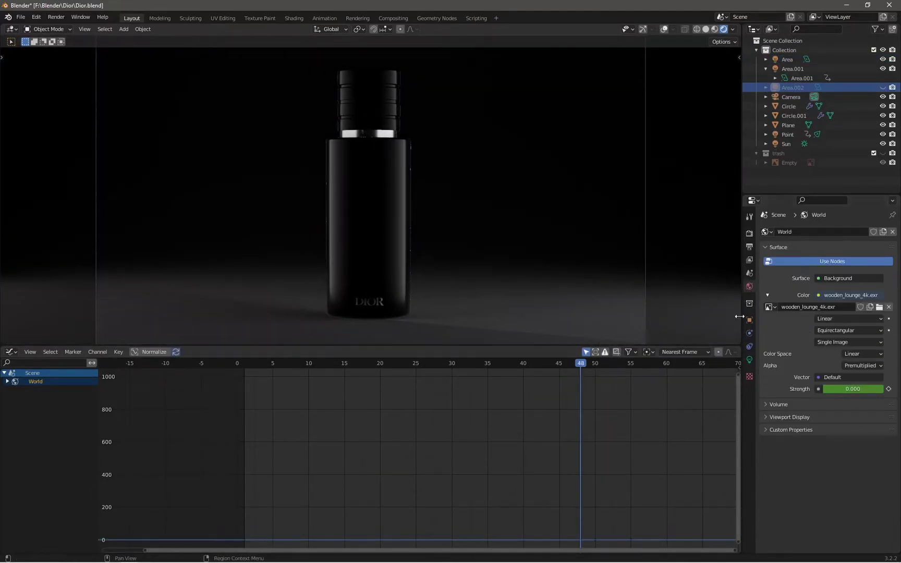
left_click(749, 319)
left_click(792, 69)
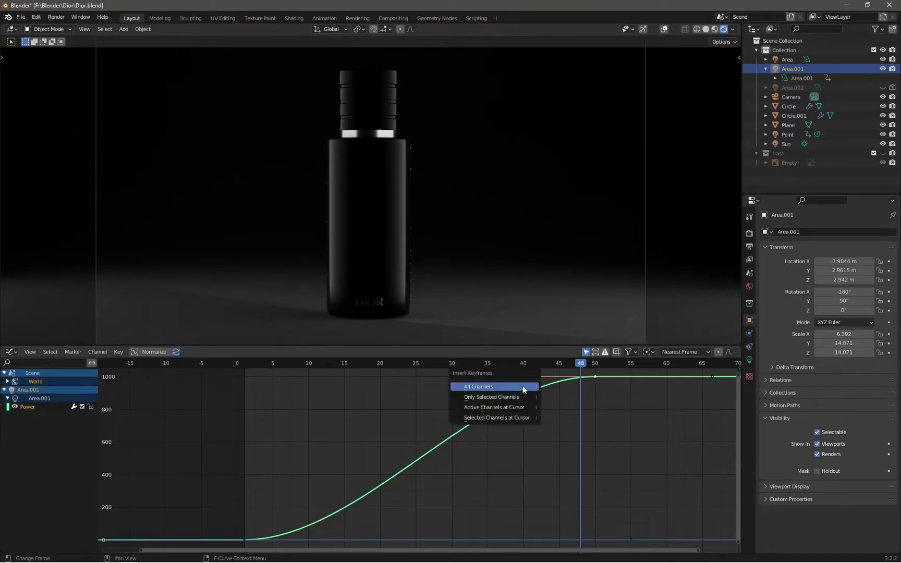
mouse_move(364, 533)
left_mouse_down()
mouse_move(268, 412)
mouse_move(313, 536)
left_mouse_up()
key("space")
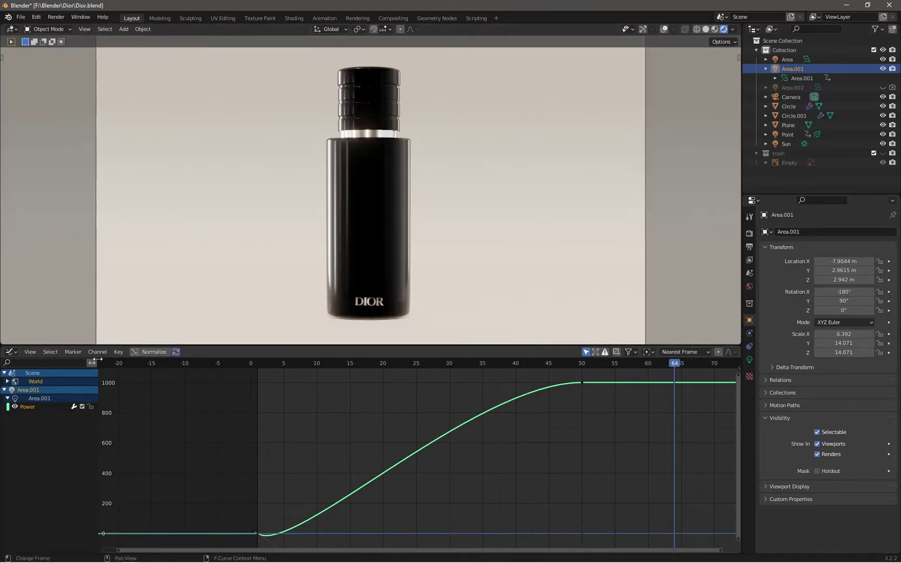
left_click(11, 351)
In the Dope Sheet, slide the World shader keys earlier to frames 25 and 30
left_click(138, 399)
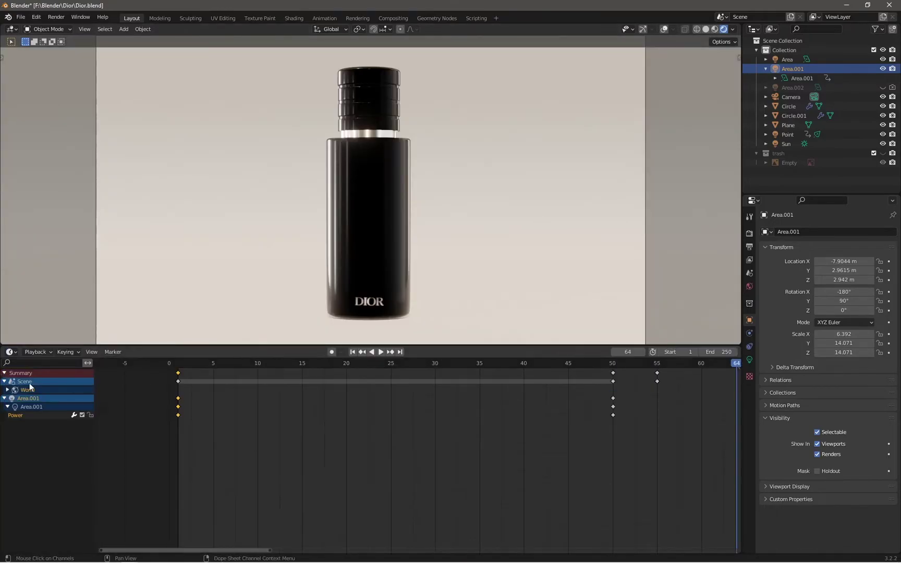
left_click(7, 390)
key("g")
left_click(549, 370)
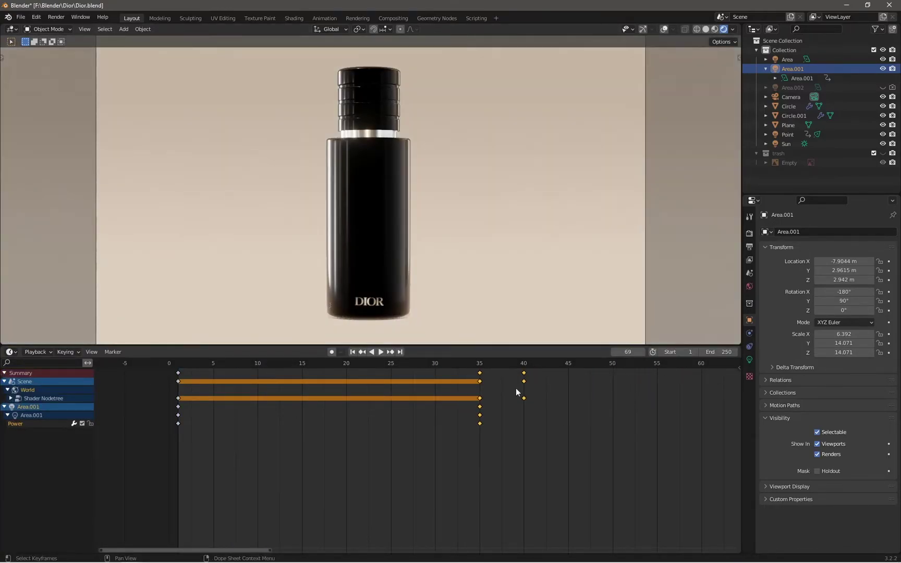
key("g")
left_click(425, 358)
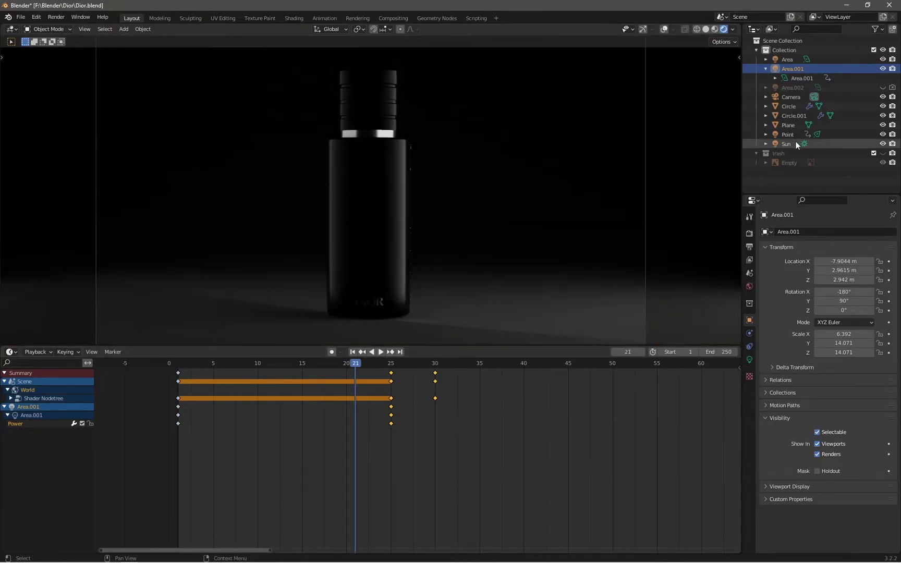
Preview the timing, check Render properties, and drag the Point light keys to frame 20
left_click(390, 396)
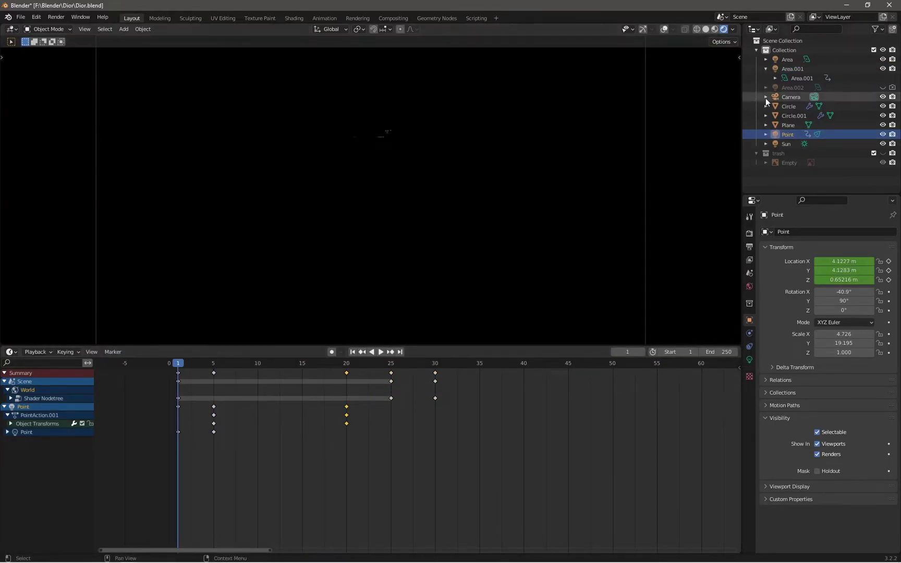
key("space")
left_click(749, 233)
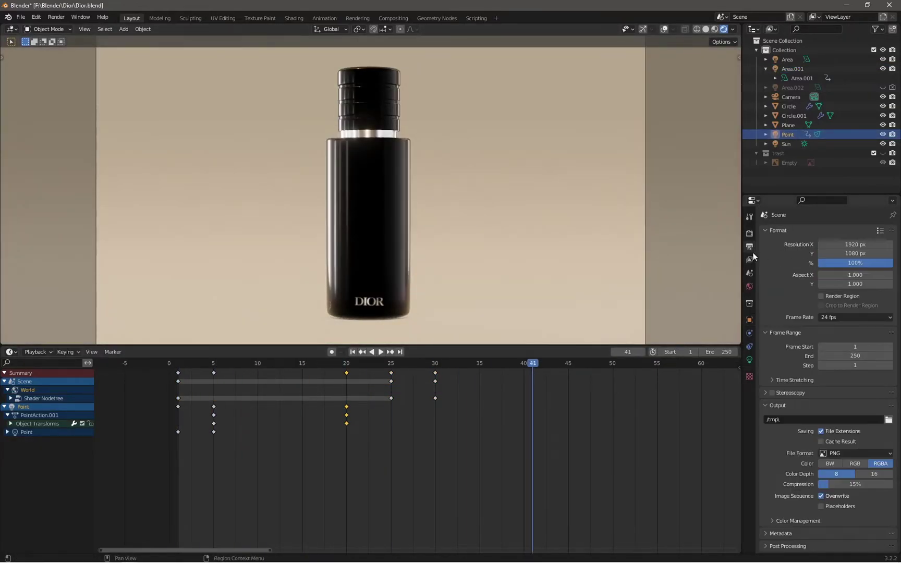
key("space")
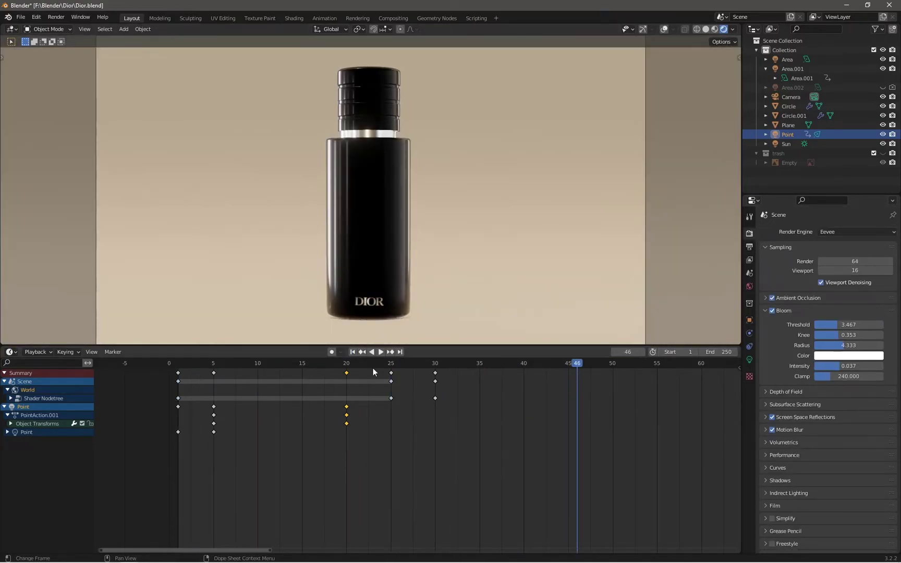
left_click(326, 373)
left_click(391, 394)
left_click_drag(391, 393, 347, 391)
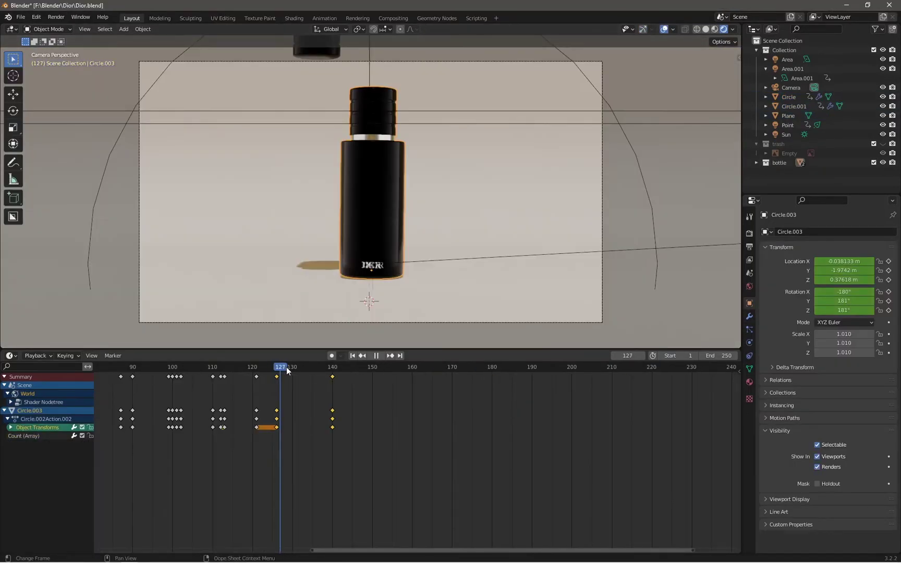
Raise the bottle along Z and key its location at frame 133
left_click(303, 371)
key("g")
key("z")
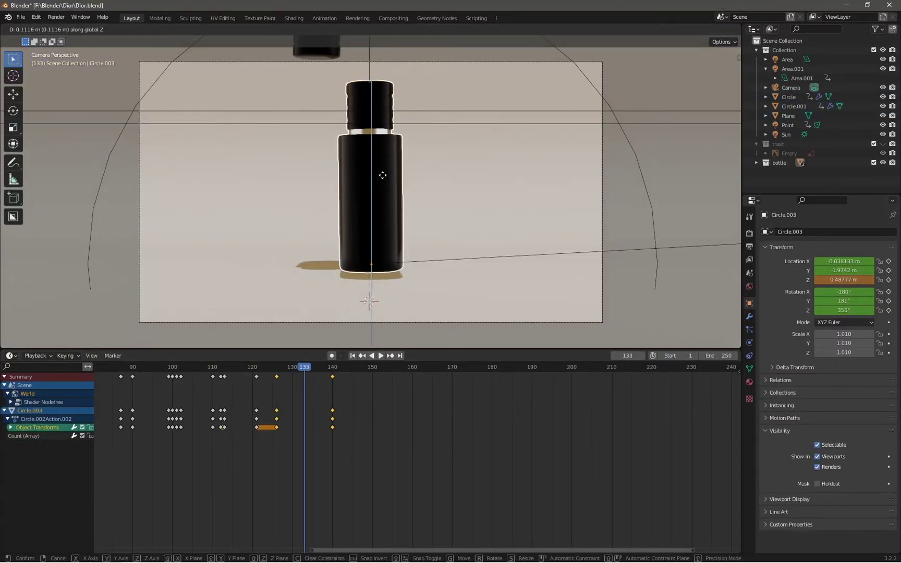
left_click(382, 176)
key("i")
key("i")
left_click(354, 262)
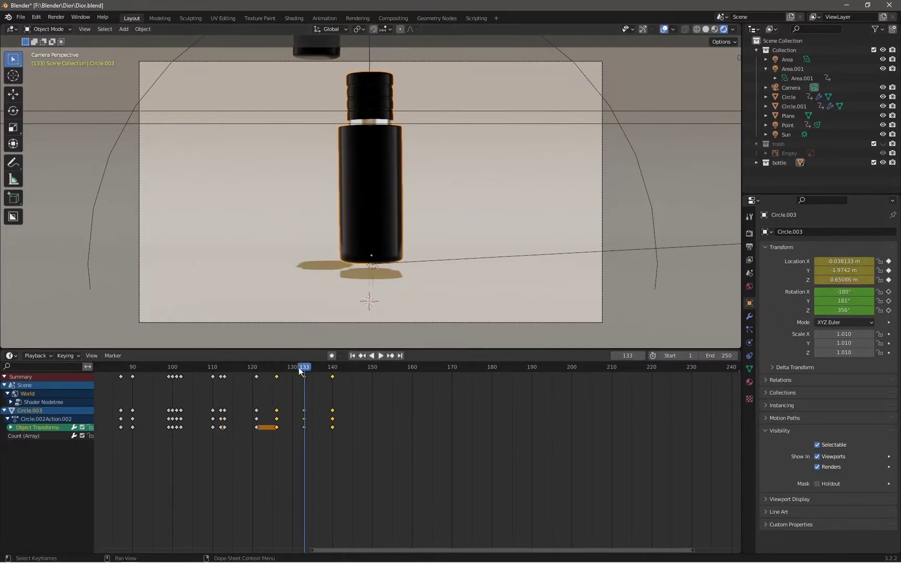
key("space")
Settle the bottle back down along Z and key its transforms at frame 140
key("g")
key("z")
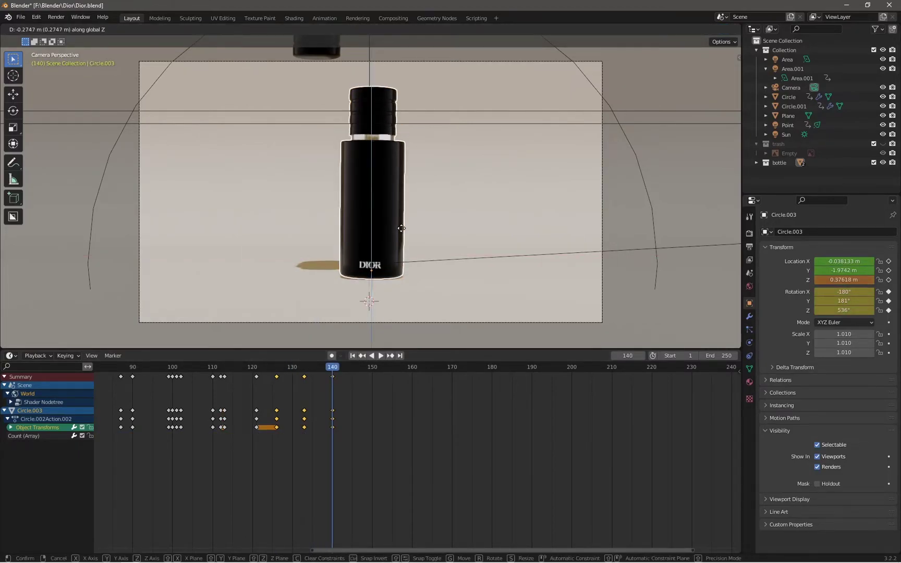
left_click(401, 228)
key("i")
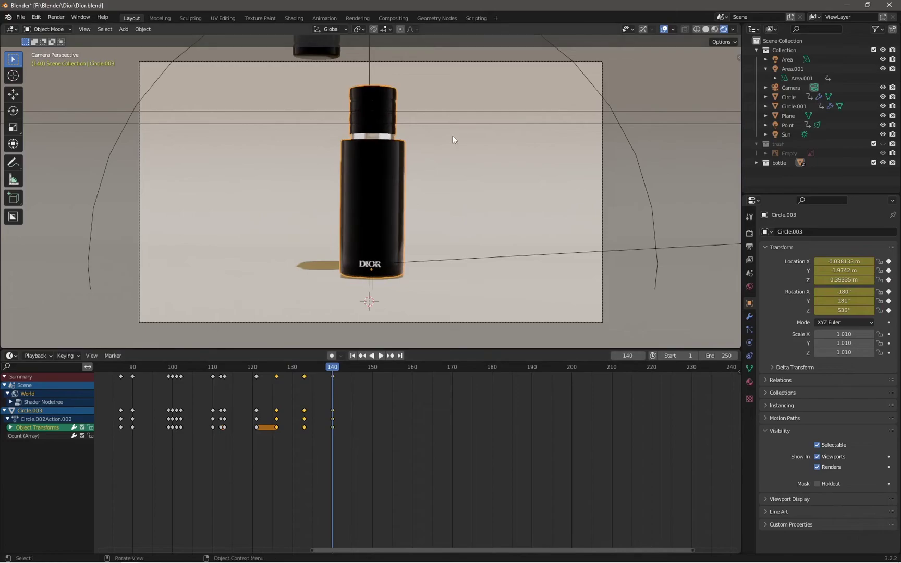
left_click(373, 357)
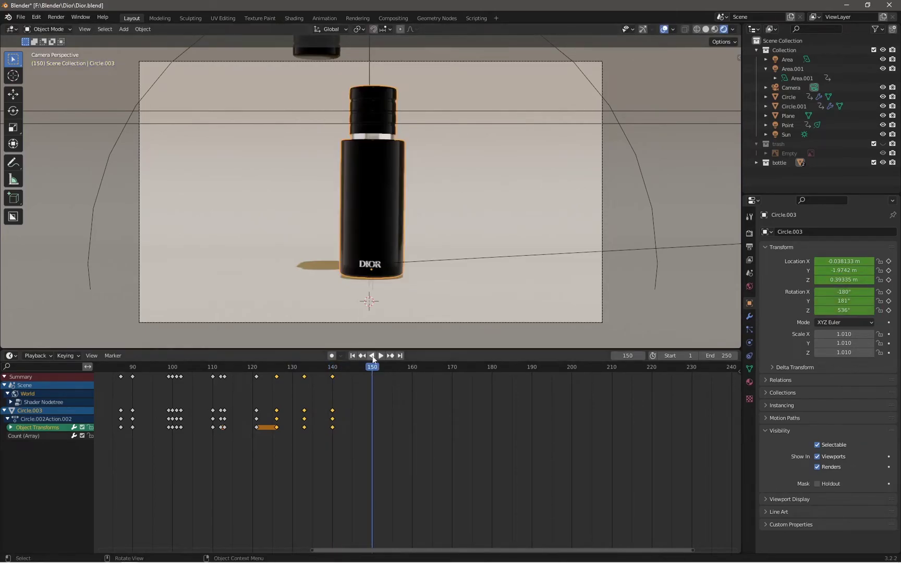
key("Escape")
Key the bottle's location at frame 141
key("i")
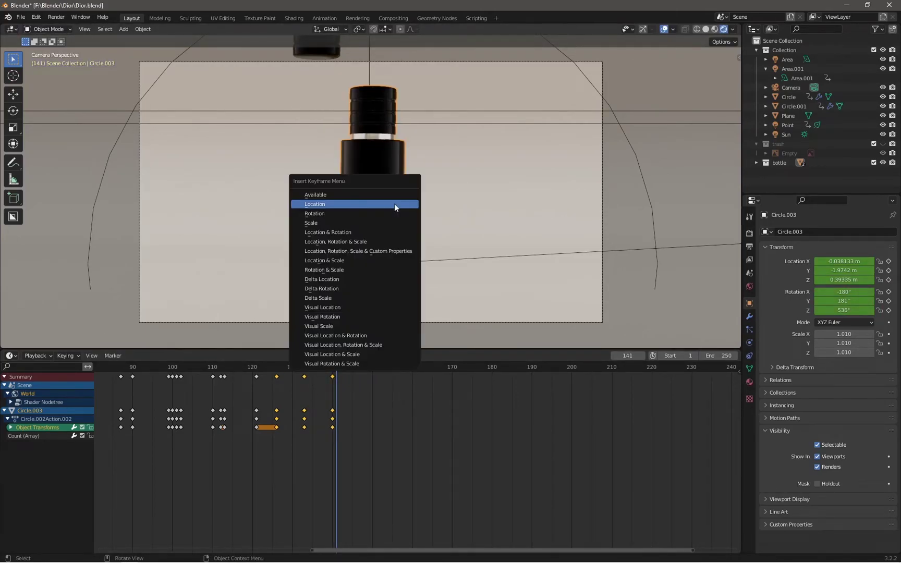
left_click(396, 204)
key("i")
left_click(372, 218)
Tilt the bottle onto a diagonal and key its rotation at frame 142
key("Right")
key("r")
key("x")
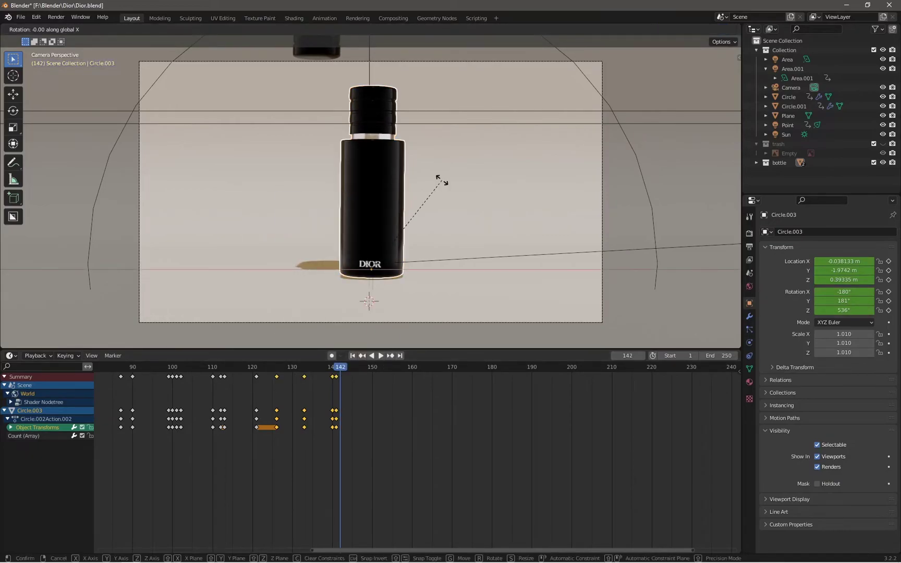
right_click(472, 229)
key("r")
left_click(573, 296)
key("i")
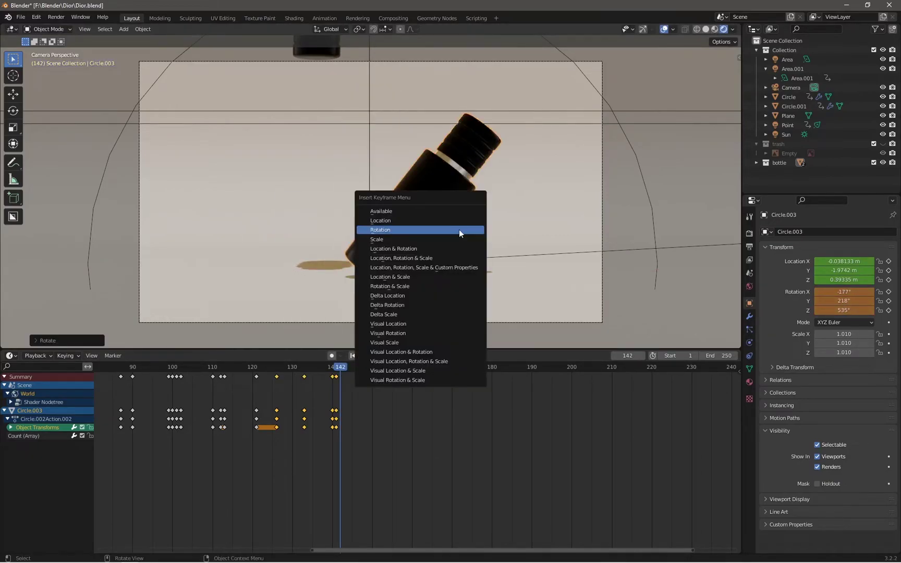
left_click(462, 231)
key("space")
key("space")
Shift the tilted bottle right and slightly up and key its location
key("g")
key("z")
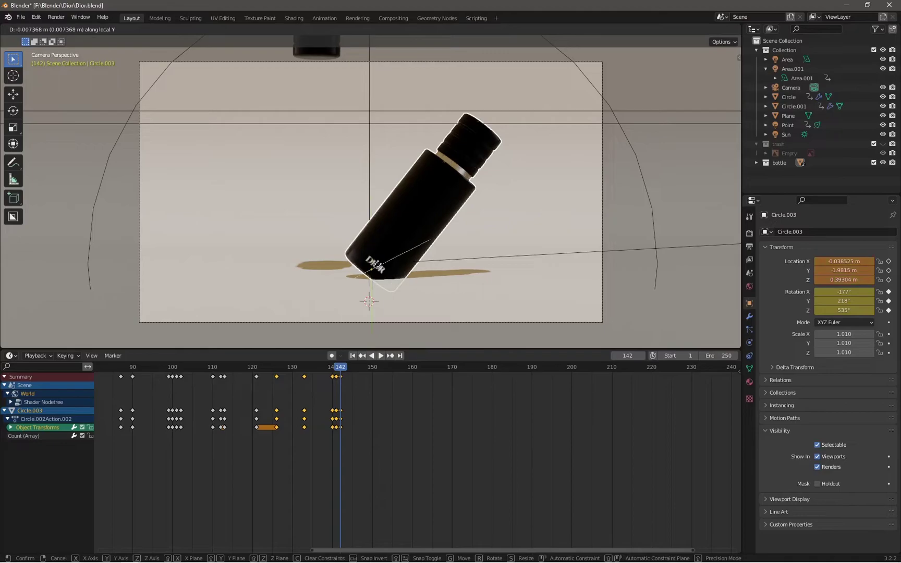
left_click(430, 239)
key("i")
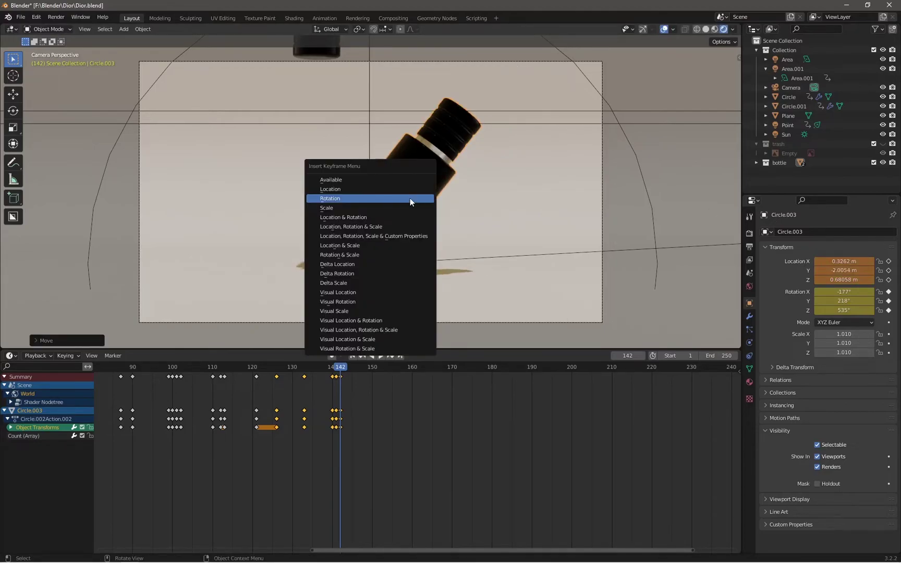
left_click(412, 197)
Preview through frame 159 and start moving the bottle along Y
key("Left")
key("Right")
key("Right")
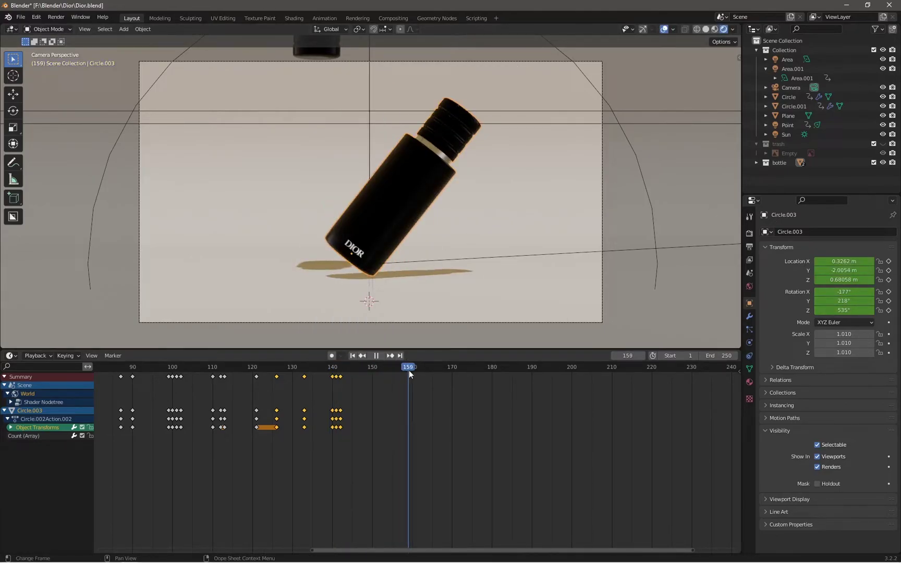
key("space")
key("g")
key("y")
scroll(775, 492, "down", 1)
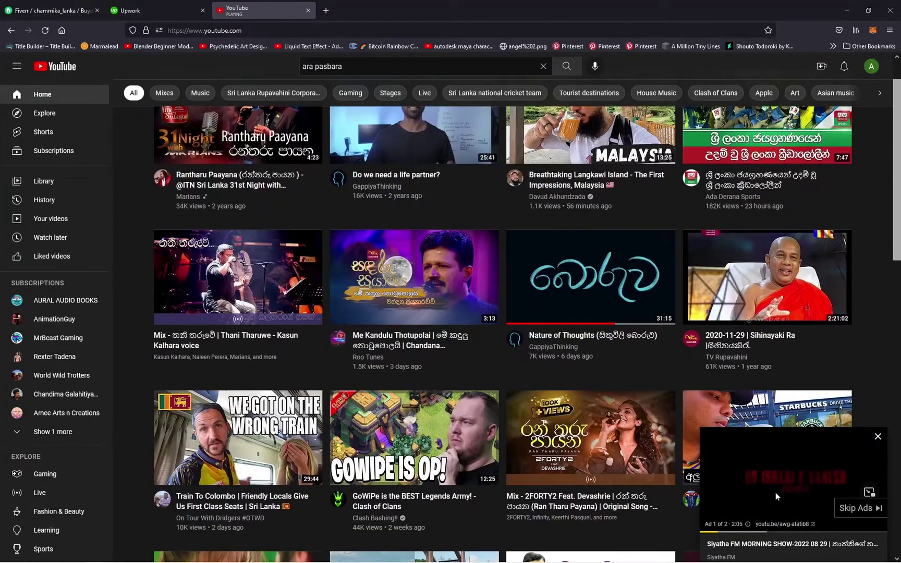
left_click(775, 492)
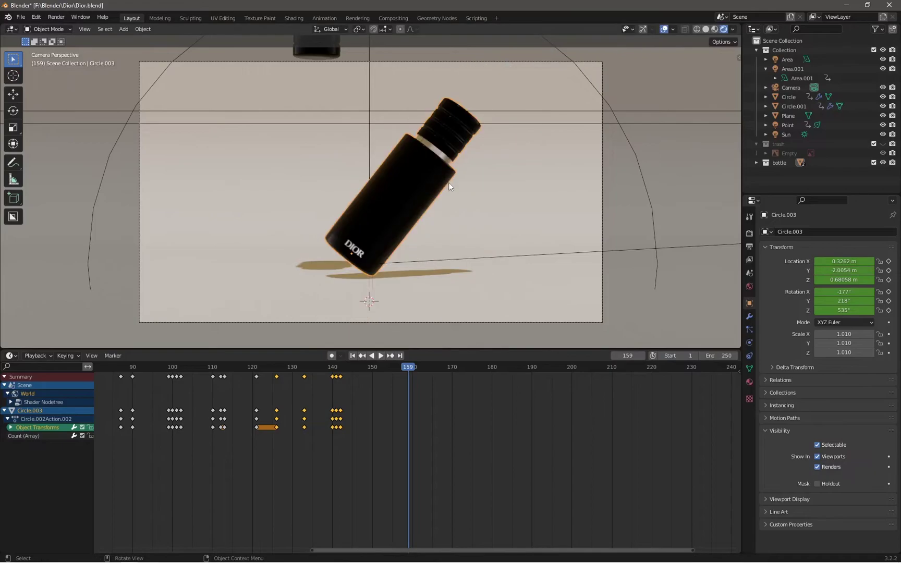
Key the first bottle's far position at frame 159, preview it, and return to camera view
key("i")
left_click_drag(409, 368, 320, 367)
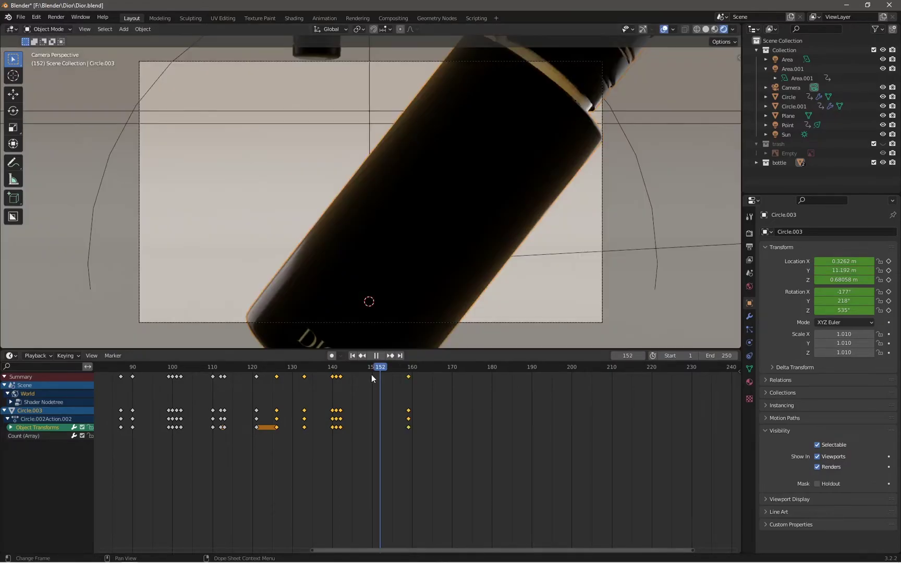
key("space")
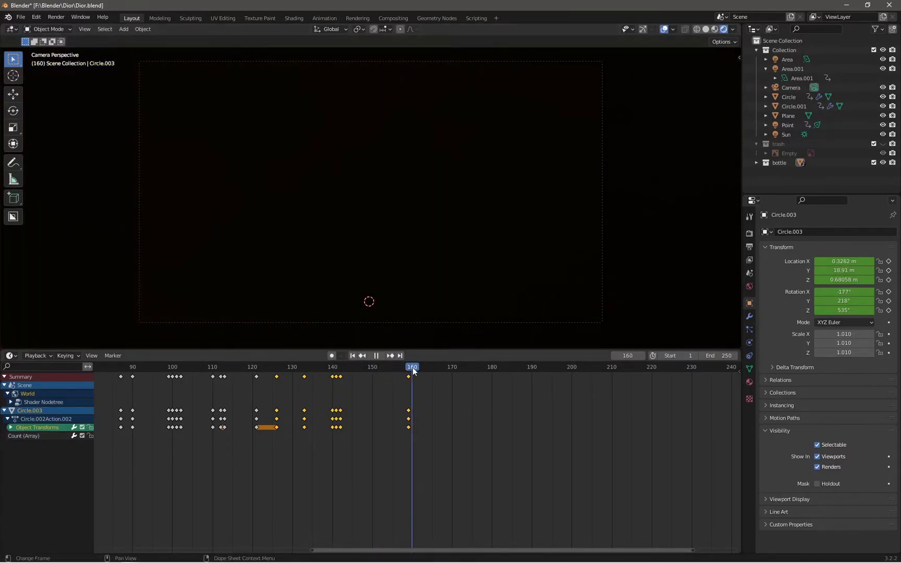
key("space")
mouse_move(380, 150)
middle_mouse_down()
mouse_move(406, 178)
mouse_move(534, 205)
middle_mouse_up()
key("i")
key("KP_0")
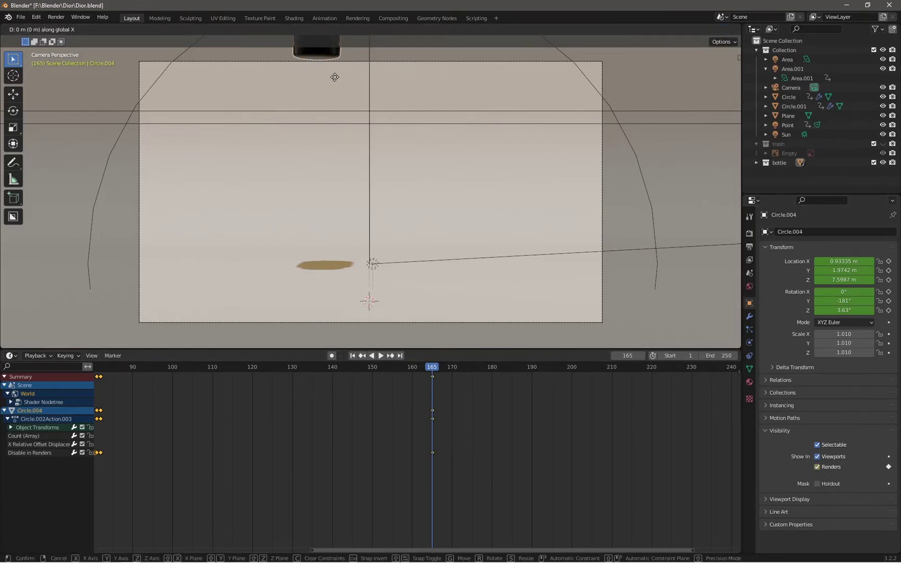
Move Circle.004 slightly right and key its location at frame 165
key("ctrl+shift+z")
key("ctrl+z")
key("i")
left_click(383, 121)
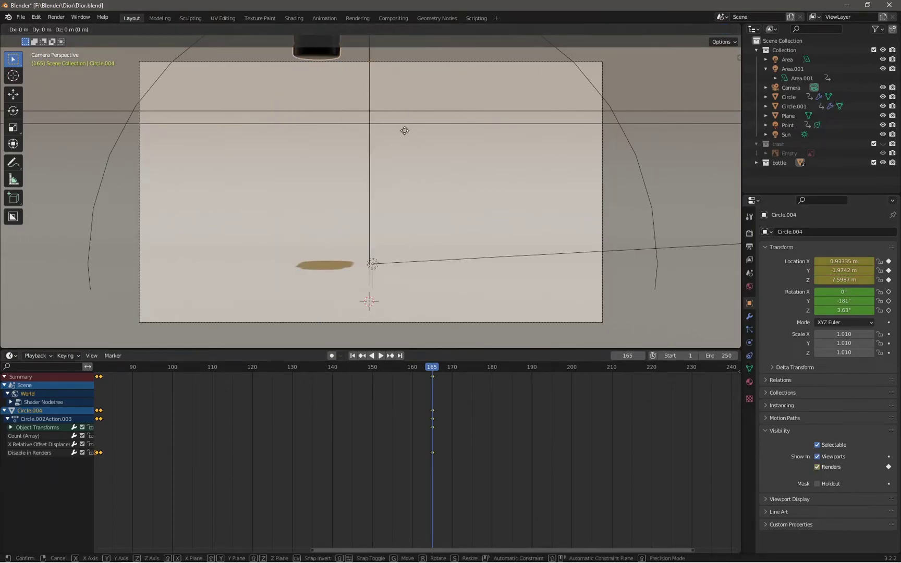
key("g")
left_click(452, 133)
key("i")
left_click(448, 147)
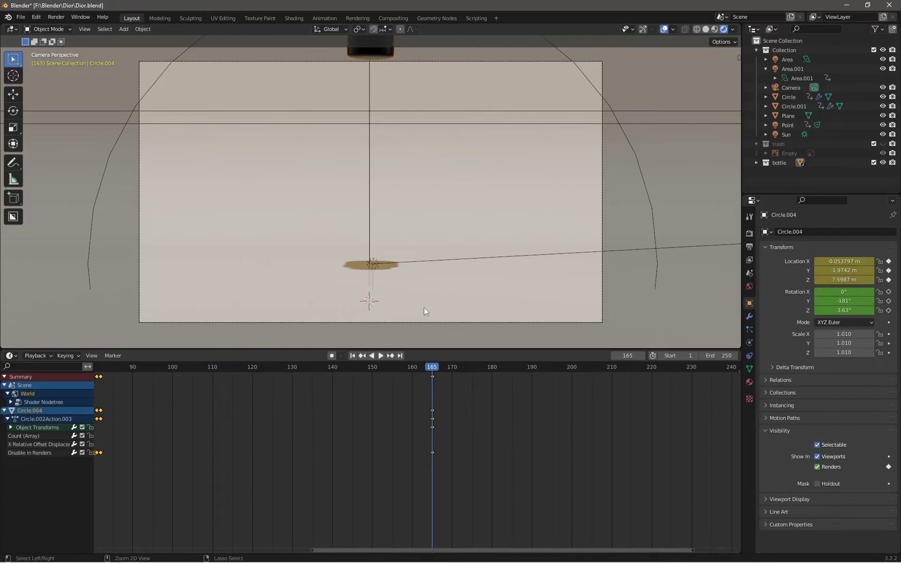
left_click(444, 371)
Key Circle.004's location at frame 168, then drop it down and key it at frame 174
key("i")
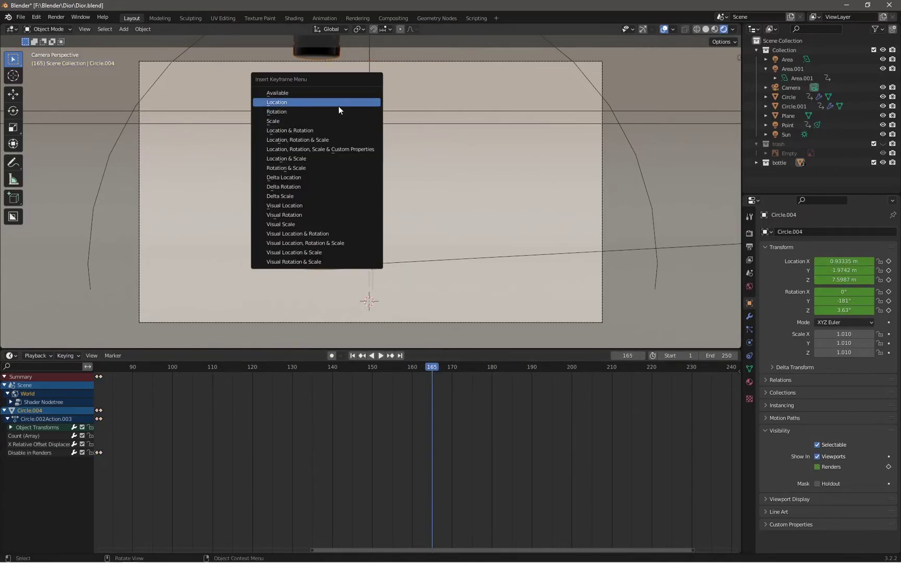
left_click(341, 111)
key("g")
left_click(401, 108)
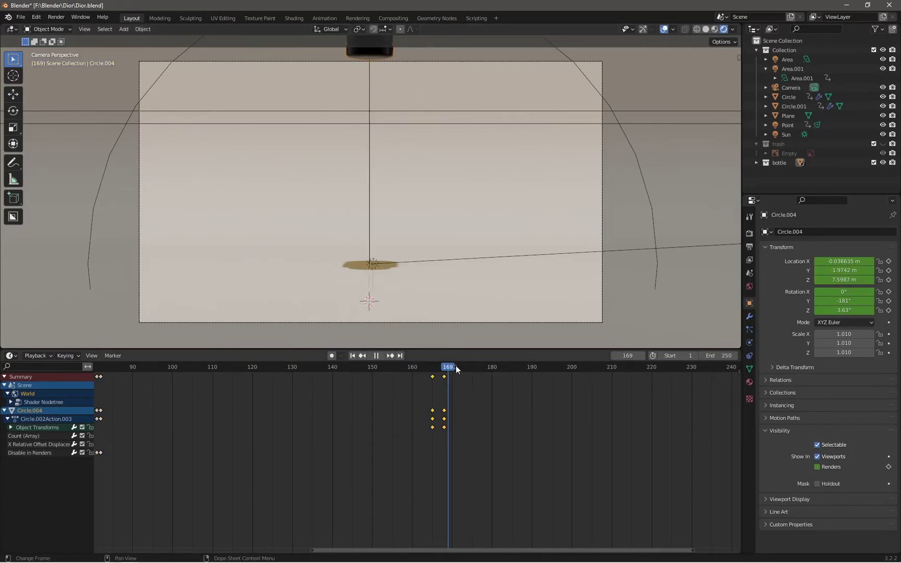
key("space")
key("g")
key("z")
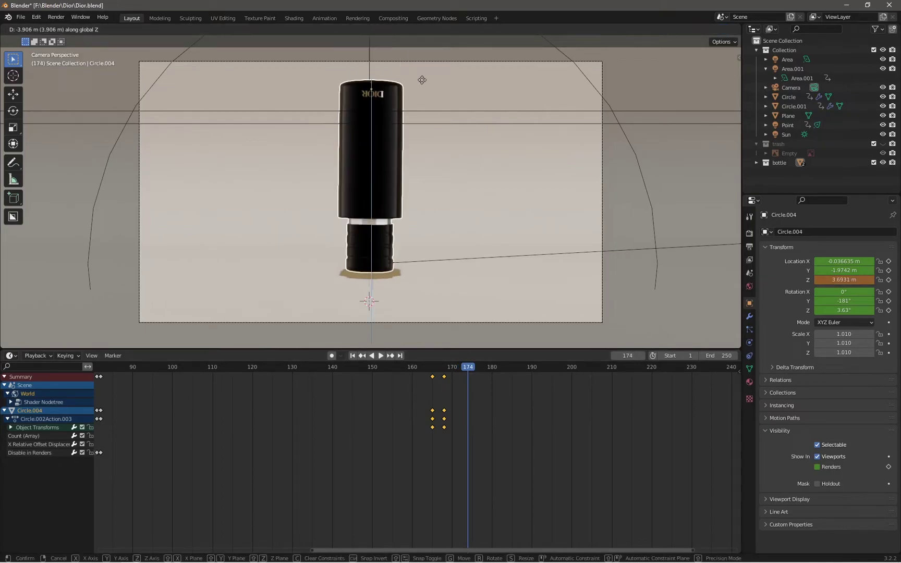
left_click(421, 79)
key("i")
left_click(484, 196)
Try rotating Circle.004 on X, cancelling each time to keep it upright
key("r")
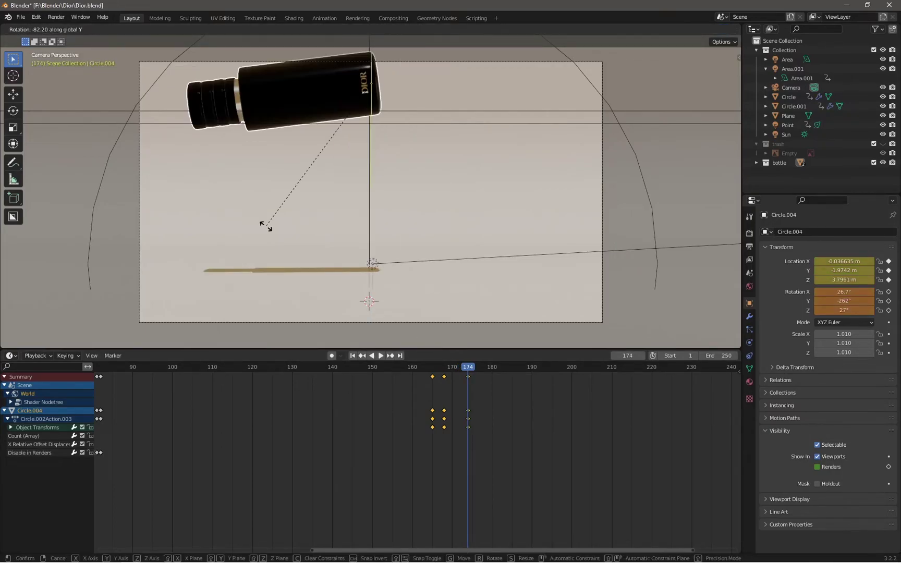
key("Escape")
key("r")
key("Escape")
key("r")
key("x")
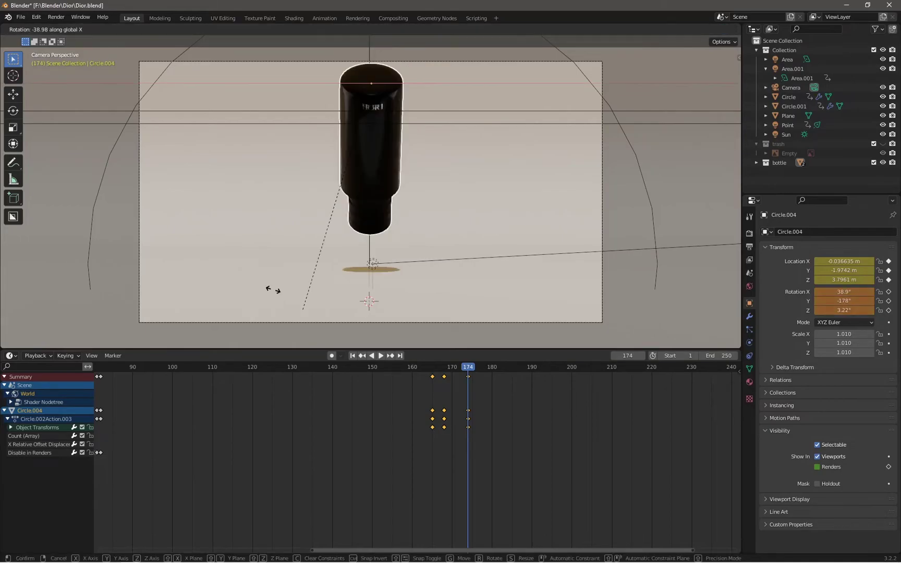
key("Escape")
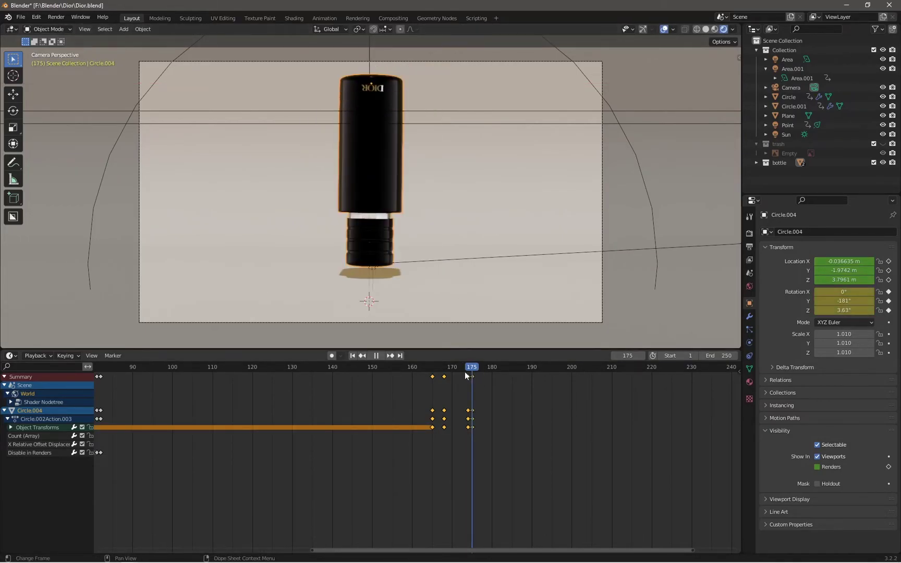
mouse_move(466, 375)
left_mouse_down()
mouse_move(405, 371)
mouse_move(469, 378)
left_mouse_up()
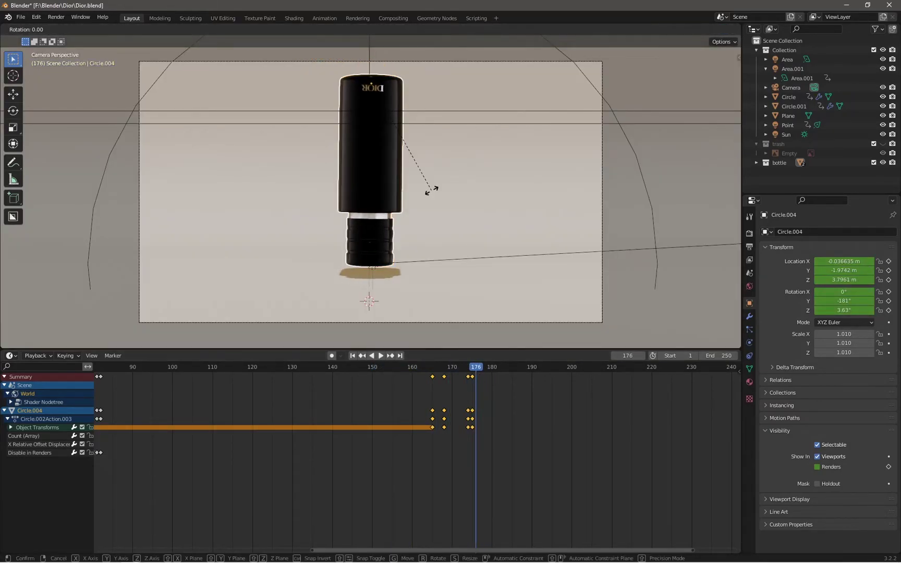
Flip Circle.004 180° on X at frame 180 and key the rotation
key("r")
key("Escape")
left_click_drag(481, 368, 491, 368)
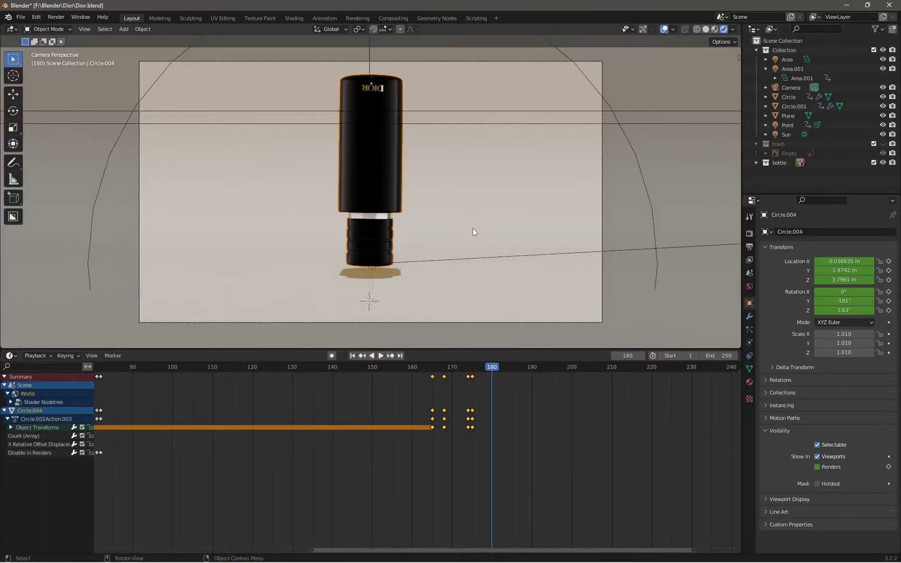
type("r")
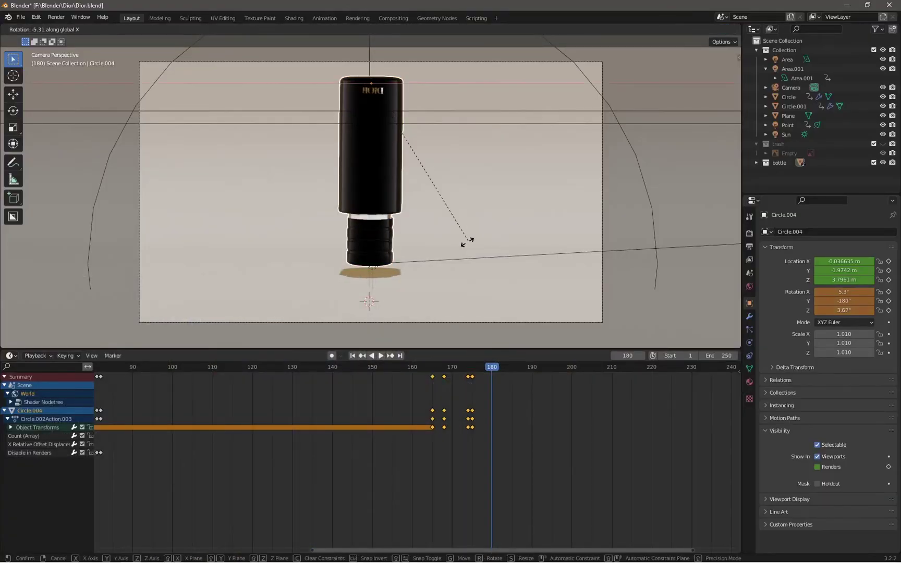
type("x180")
key("Return")
key("i")
left_click(489, 197)
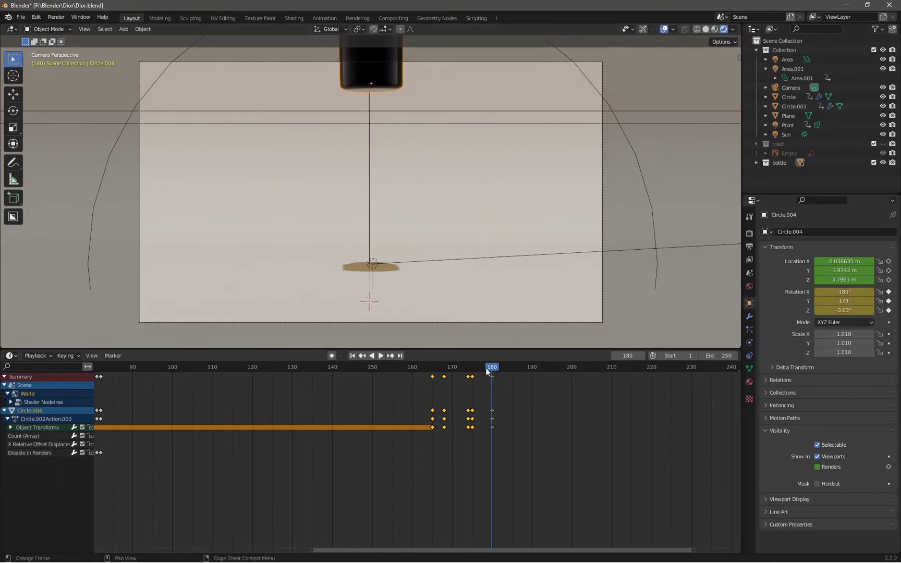
Preview the flip and slide the frame-182 keys to about frame 193
key("space")
left_click(410, 288)
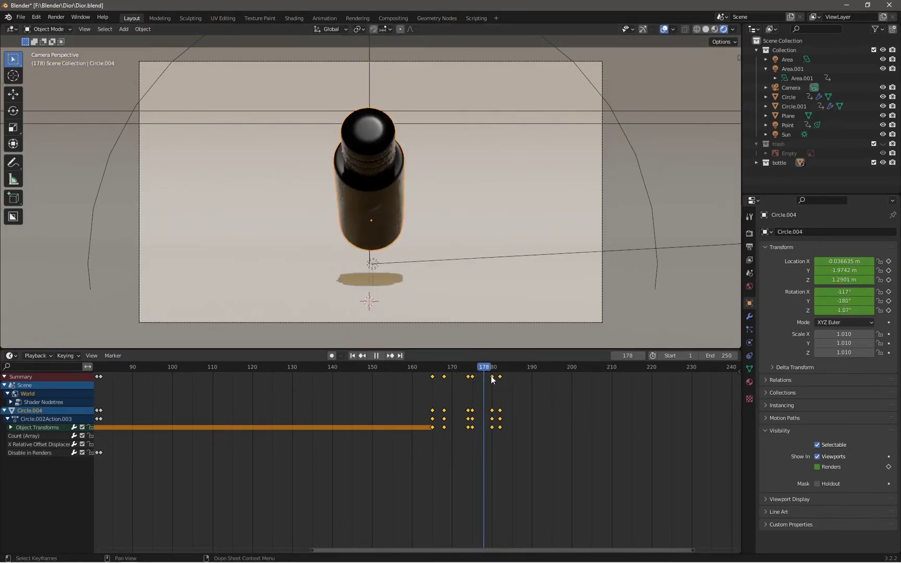
left_click_drag(499, 376, 536, 376)
key("space")
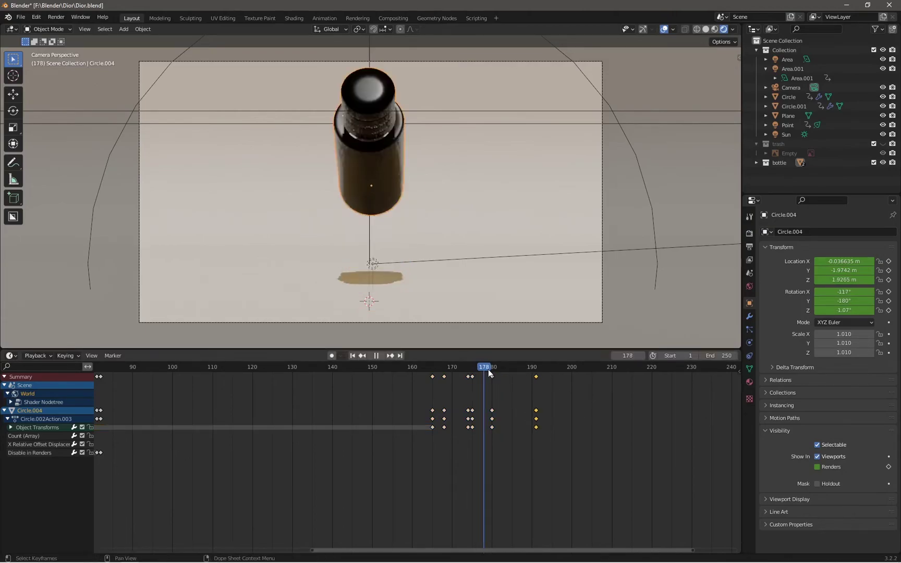
Shift the frame-175 keys along the timeline, settling them at frame 173
left_click_drag(471, 433, 466, 431)
key("g")
left_click(473, 424)
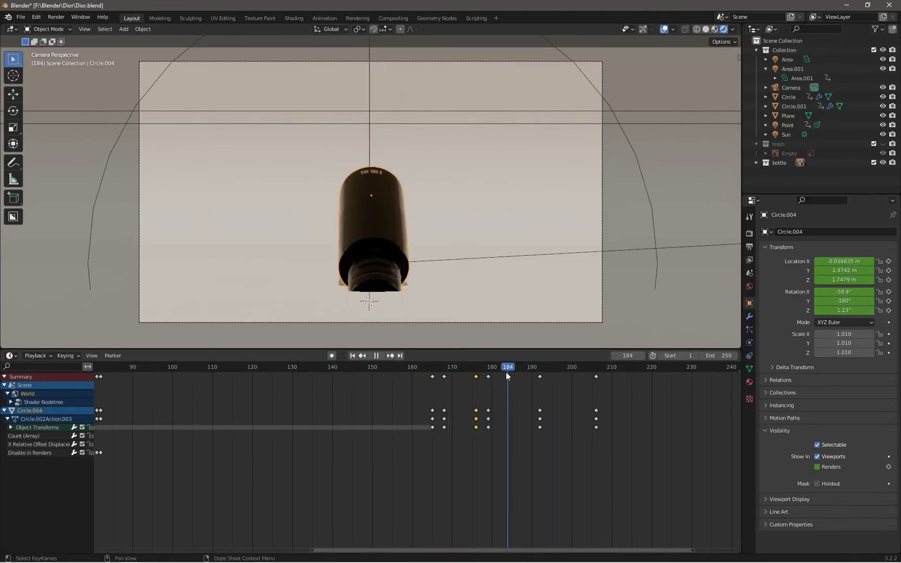
key("g")
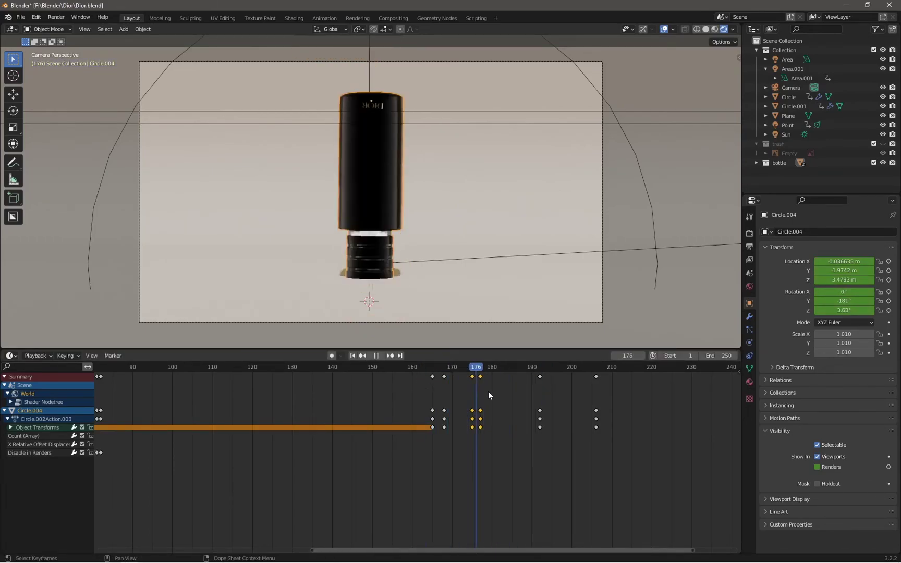
Rotate Circle.004 180° on Z and keyframe its rotation at frame 208
key("space")
key("r")
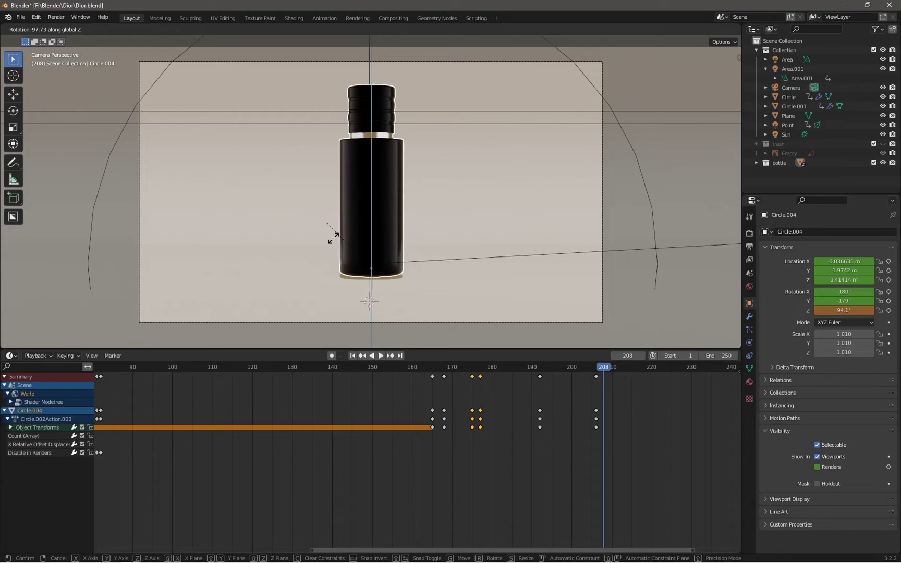
left_click(338, 286)
key("i")
left_click(412, 275)
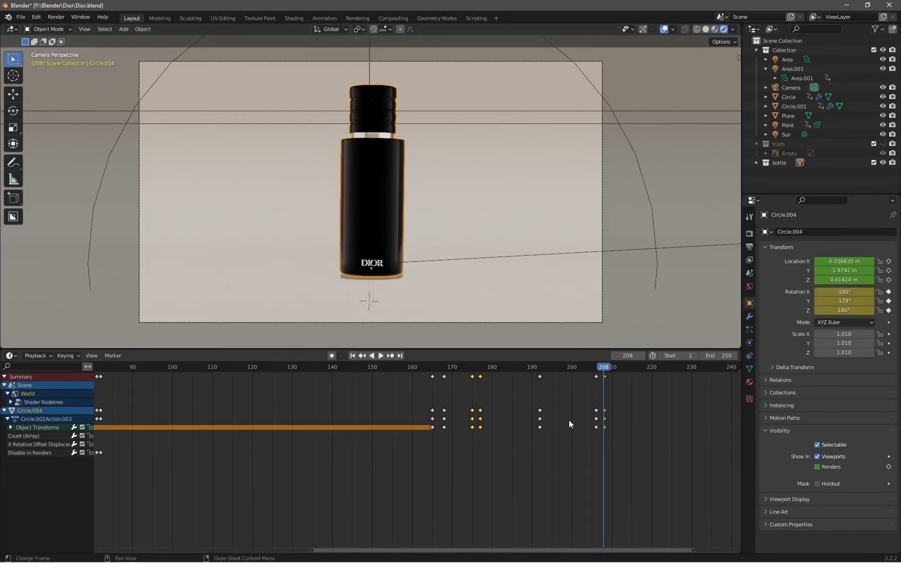
scroll(568, 422, "down", 5, "ctrl")
Save the blend file and raise the World background strength to 14.740
key("ctrl+s")
left_click(749, 286)
mouse_move(852, 412)
left_mouse_down()
mouse_move(886, 412)
mouse_move(847, 425)
mouse_move(834, 412)
left_mouse_up()
Inspect the Area light colour and World strength, undoing the trial Sun-hide and strength change
left_click(786, 59)
left_click(749, 342)
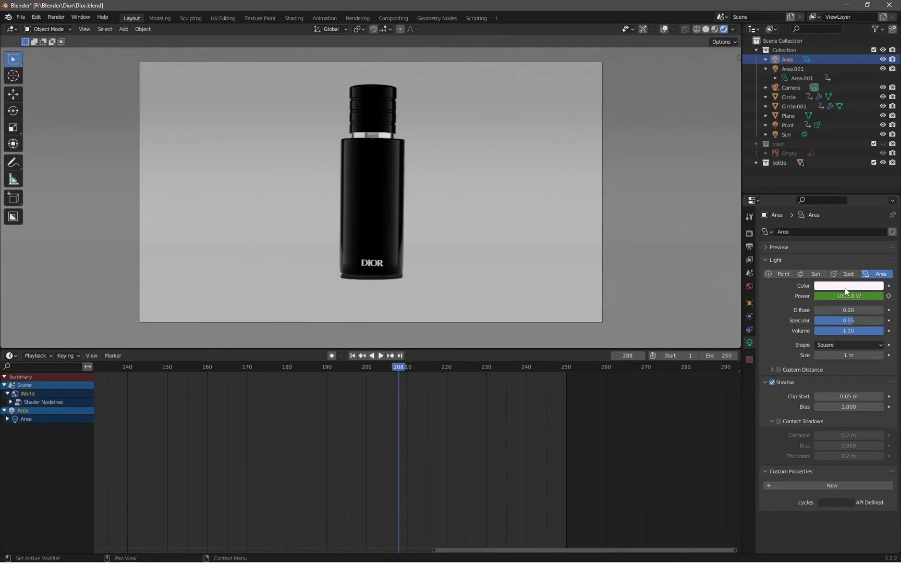
left_click(844, 287)
left_click(749, 286)
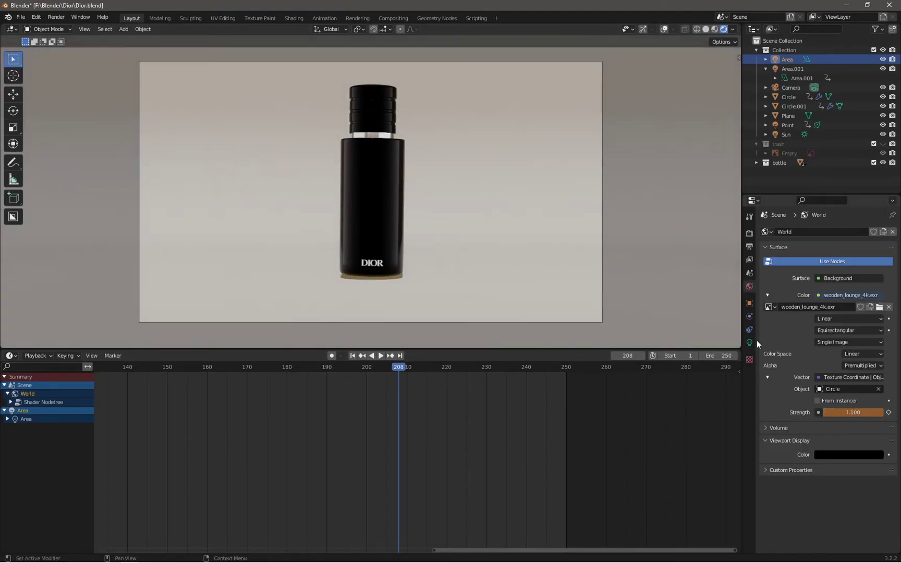
left_click(882, 134)
left_click_drag(852, 412, 886, 413)
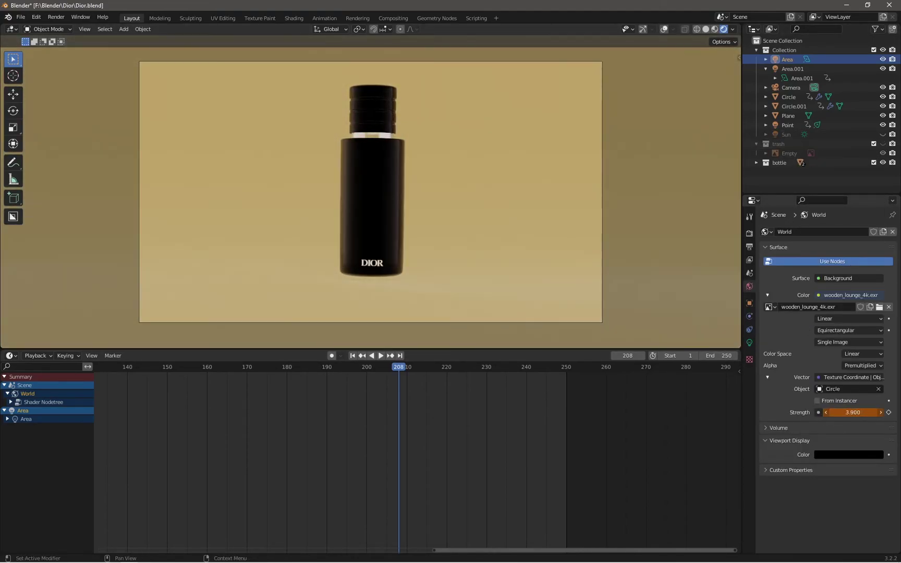
key("ctrl+z")
key("ctrl+z")
key("ctrl+z")
key("ctrl+z")
key("ctrl+z")
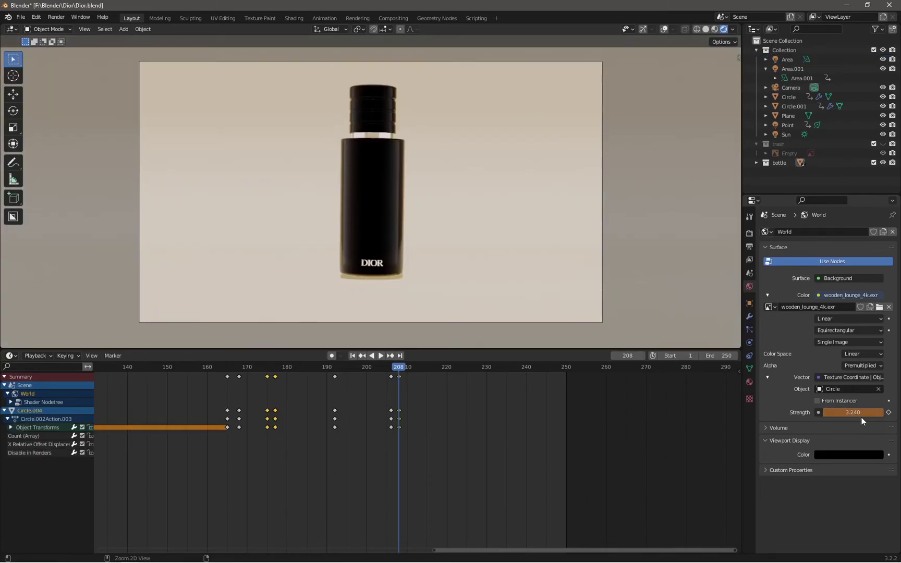
key("ctrl+z")
Select the Sun and tint its light colour a pale yellow-green
left_click(786, 134)
left_click(848, 286)
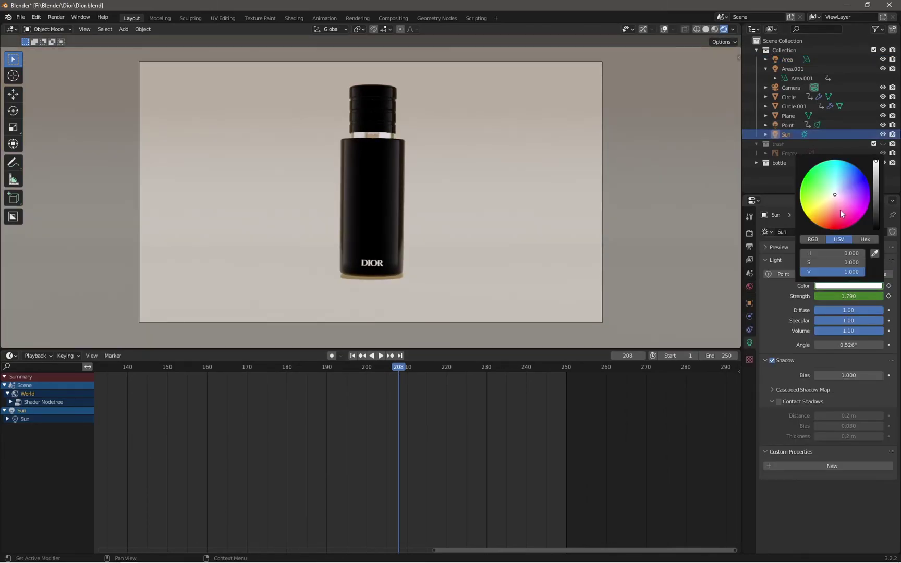
mouse_move(840, 209)
left_mouse_down()
mouse_move(843, 220)
mouse_move(801, 184)
mouse_move(862, 173)
left_mouse_up()
left_click_drag(824, 232, 860, 192)
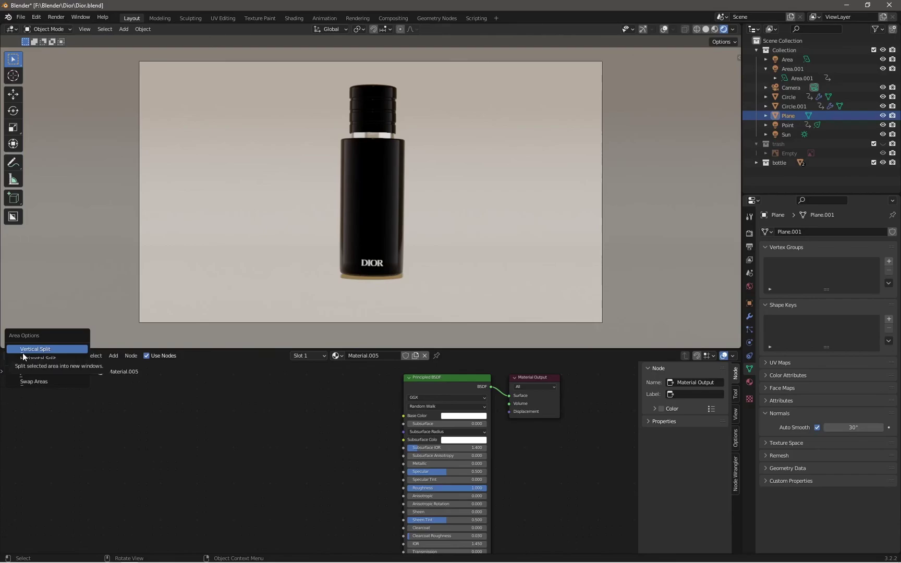
Split a Dope Sheet above the shader editor, zoomed to frames 20–260
left_click(23, 357)
left_click(77, 318)
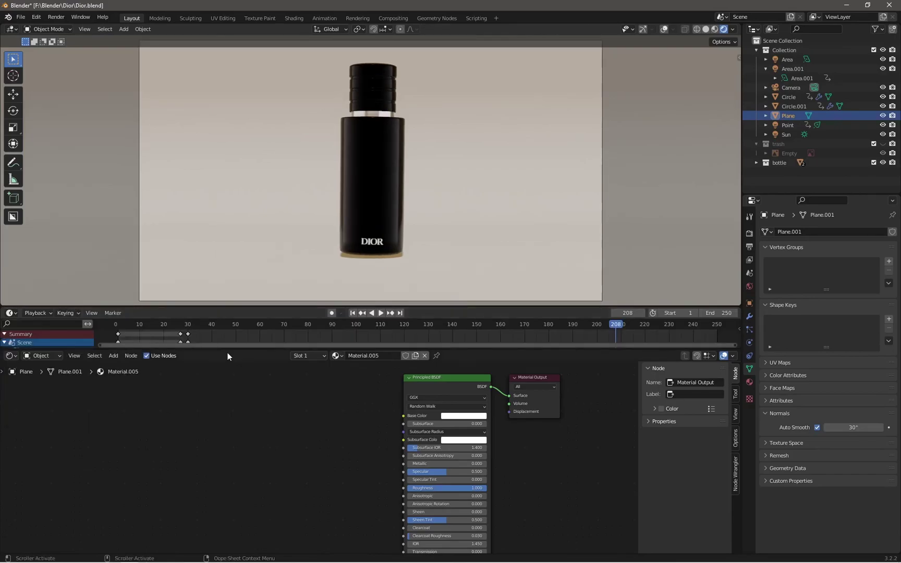
left_click(11, 313)
left_click(132, 339)
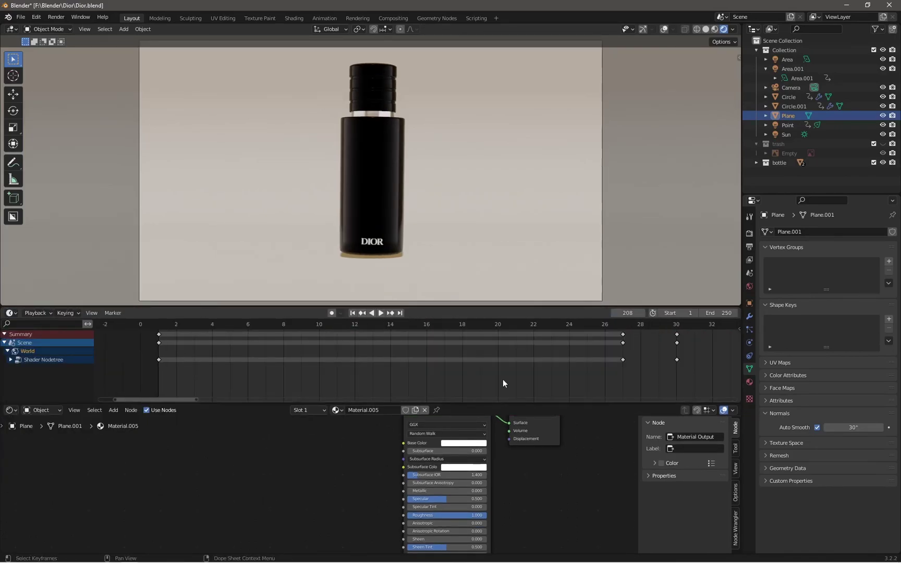
middle_click_drag(627, 358, 513, 351, "ctrl")
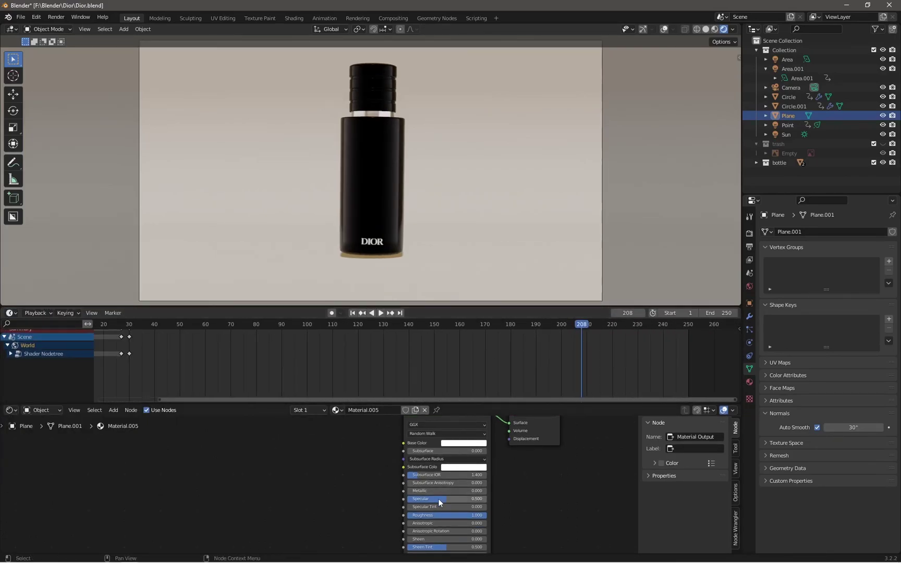
Keyframe the floor material's Metallic at 1.0 and move the playhead to frame 207
key("i")
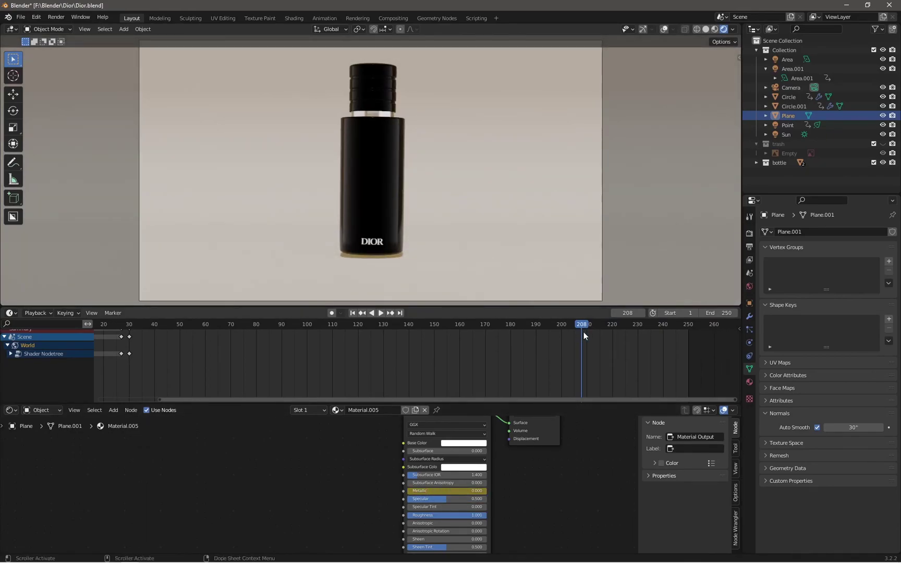
key("space")
left_click(581, 325)
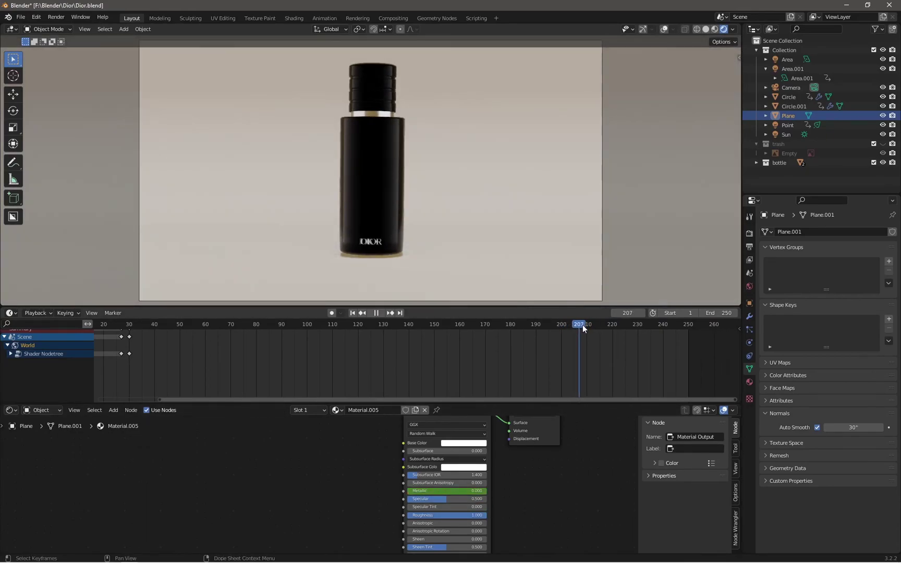
Darken the floor's Base Color from white to near black
left_click(463, 442)
left_click_drag(483, 359, 504, 377)
left_click(465, 370)
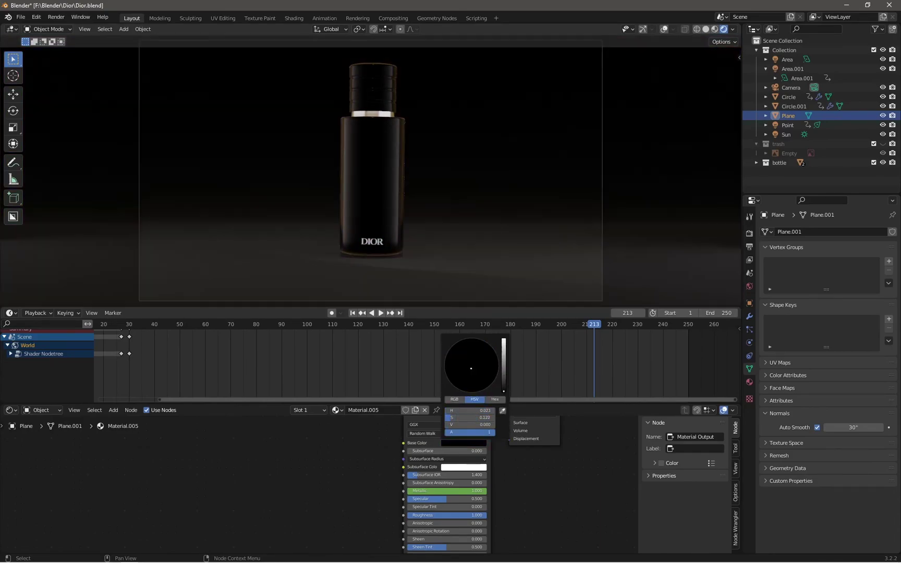
key("Escape")
key("ctrl+z")
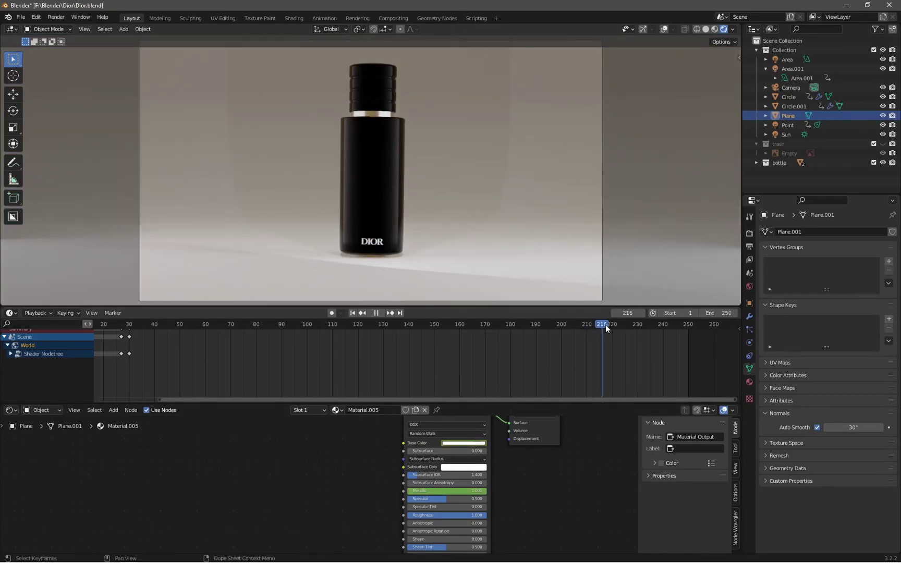
left_click_drag(504, 381, 504, 392)
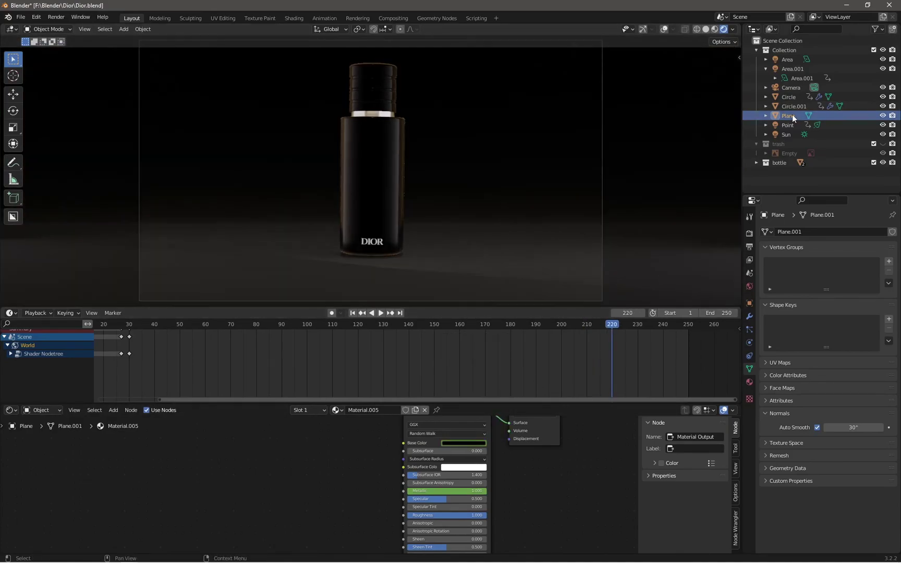
left_click(787, 59)
Darken a light colour, toggle Sun and Area visibility, and select the Sun's light data
left_click(848, 286)
left_click_drag(876, 204, 881, 229)
left_click(833, 134)
left_click(882, 134)
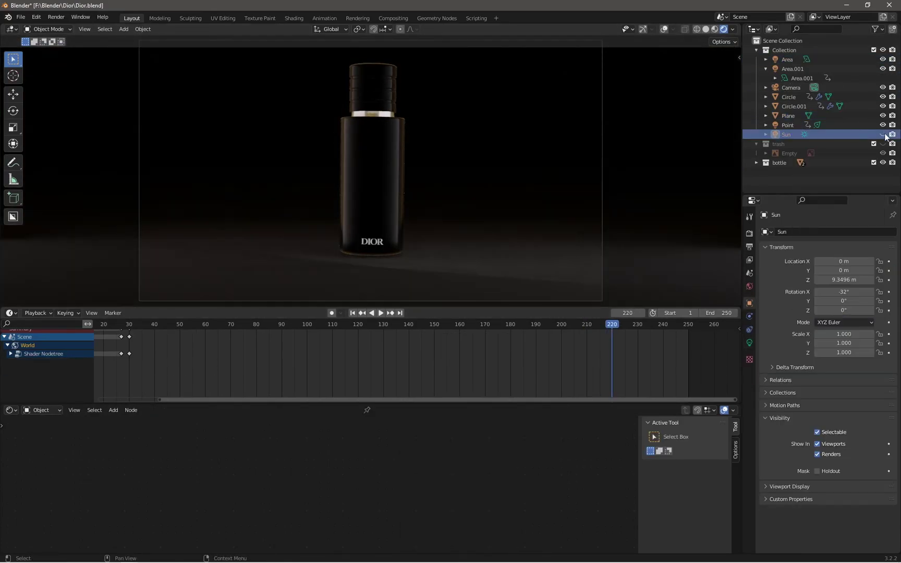
left_click(881, 59)
left_click(882, 125)
left_click(765, 134)
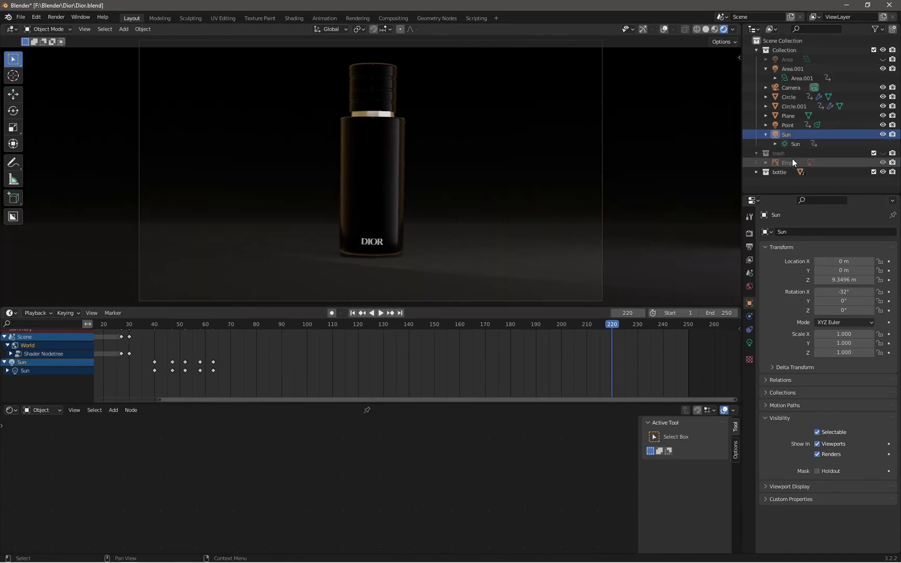
left_click(795, 144)
Keyframe the Sun's strength at 0 at frame 222 and key the Point light's power
key("Return")
key("i")
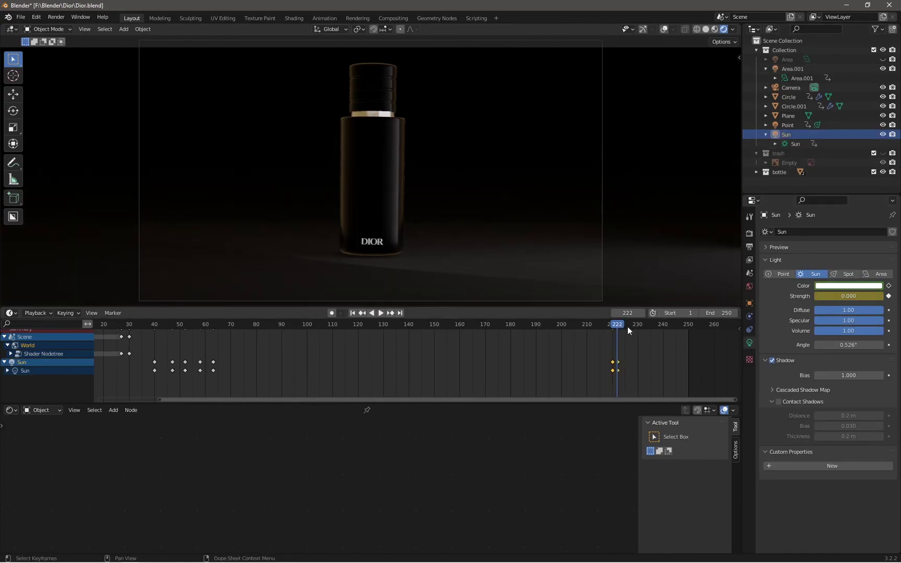
left_click_drag(627, 326, 619, 334)
left_click(787, 125)
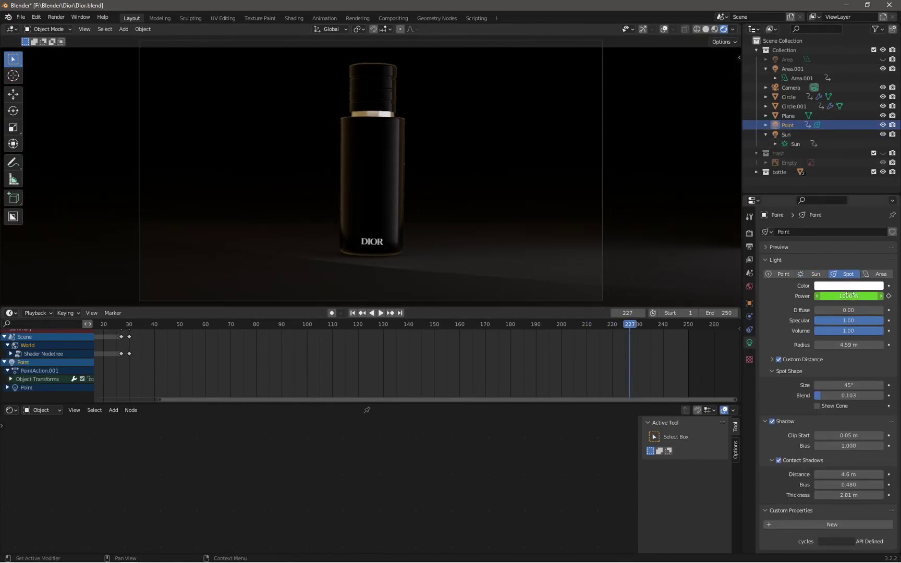
key("i")
Keyframe the World background strength at 0 and play back the fade-out
left_click(860, 68)
left_click(882, 59)
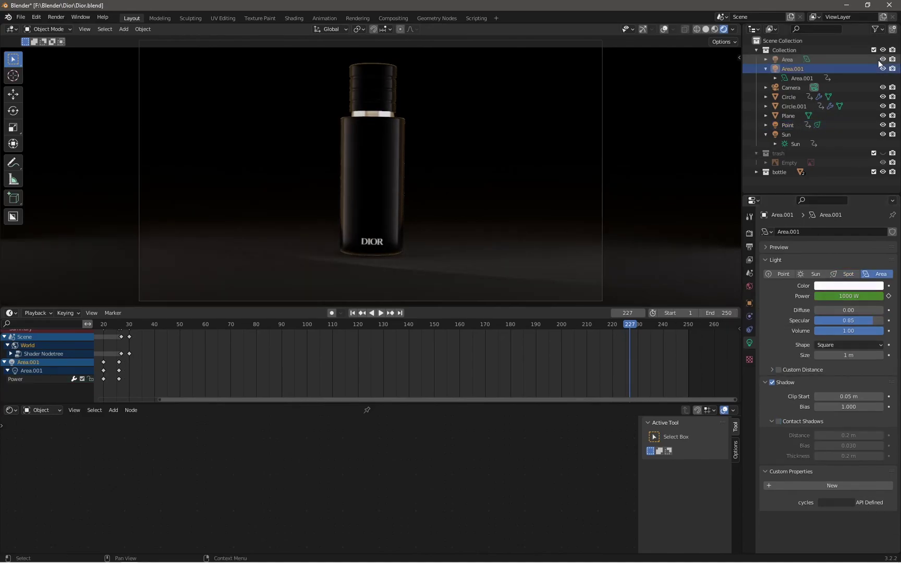
key("Escape")
left_click(749, 286)
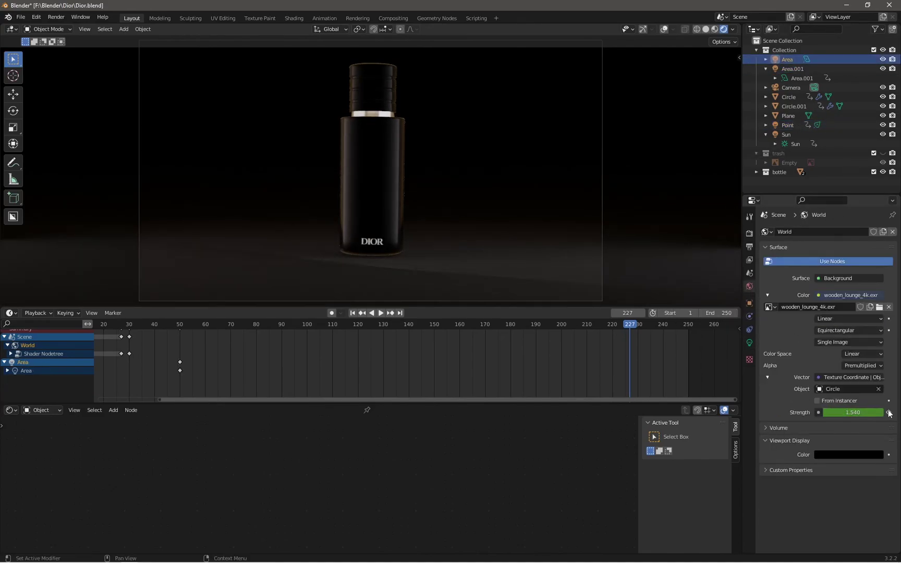
key("i")
mouse_move(626, 326)
left_mouse_down()
mouse_move(561, 326)
mouse_move(647, 335)
left_mouse_up()
key("BackSpace")
key("space")
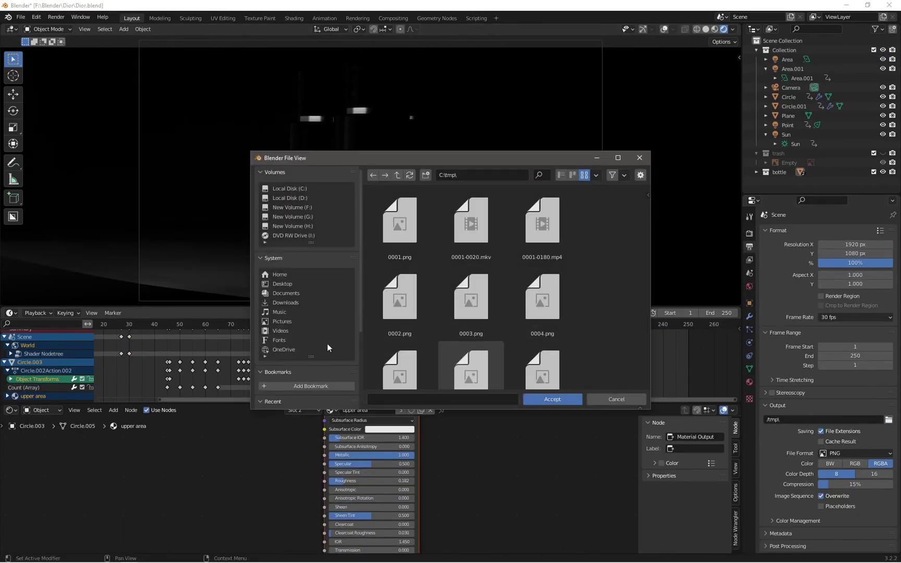
Set the output path to F:\Blender\Dior\Dior with FFmpeg Video as the file format
scroll(329, 348, "down", 5)
left_click(292, 318)
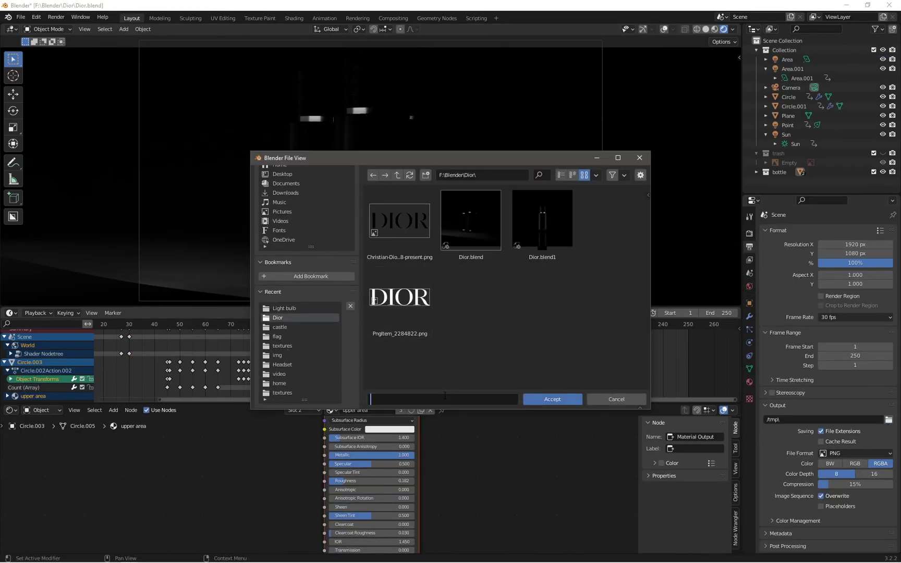
type("Dior")
left_click(552, 399)
left_click(855, 453)
left_click(786, 476)
Choose MPEG-4 container, H.264 video codec and High output quality
scroll(829, 469, "down", 3)
left_click(855, 447)
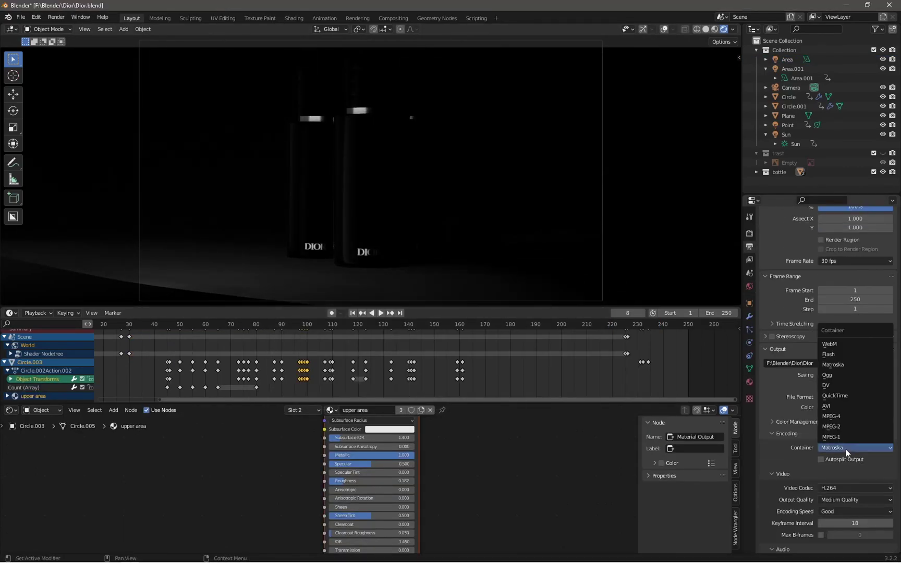
left_click(831, 416)
scroll(834, 489, "down", 1)
left_click(834, 470)
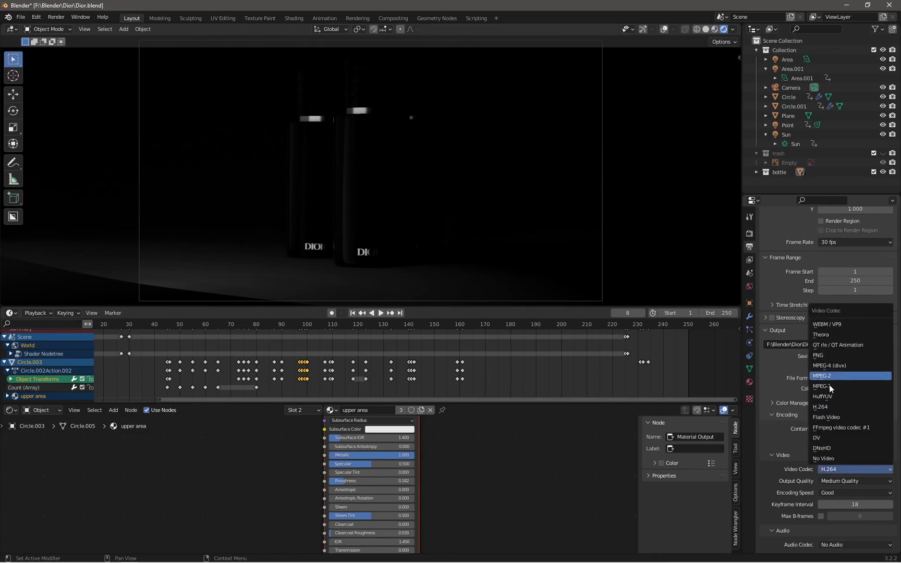
left_click(844, 481)
left_click(844, 434)
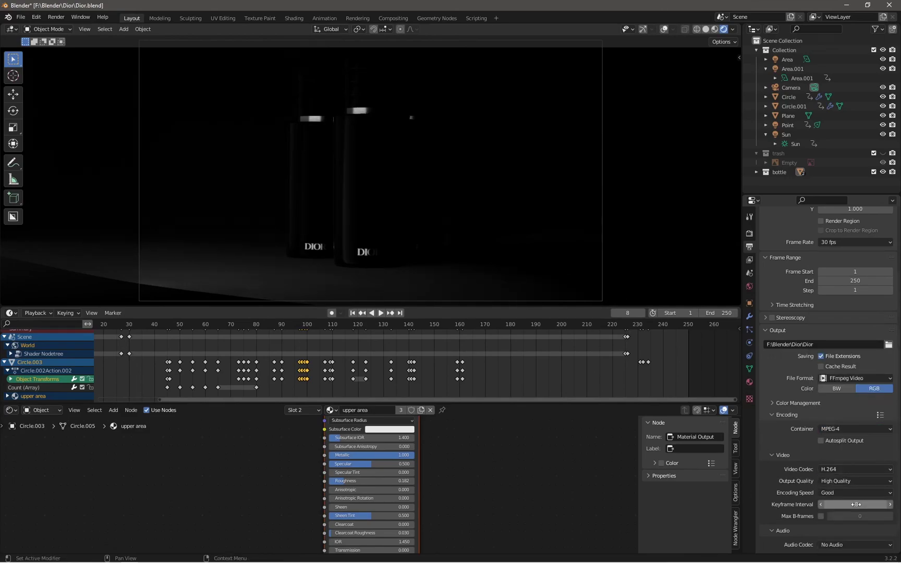